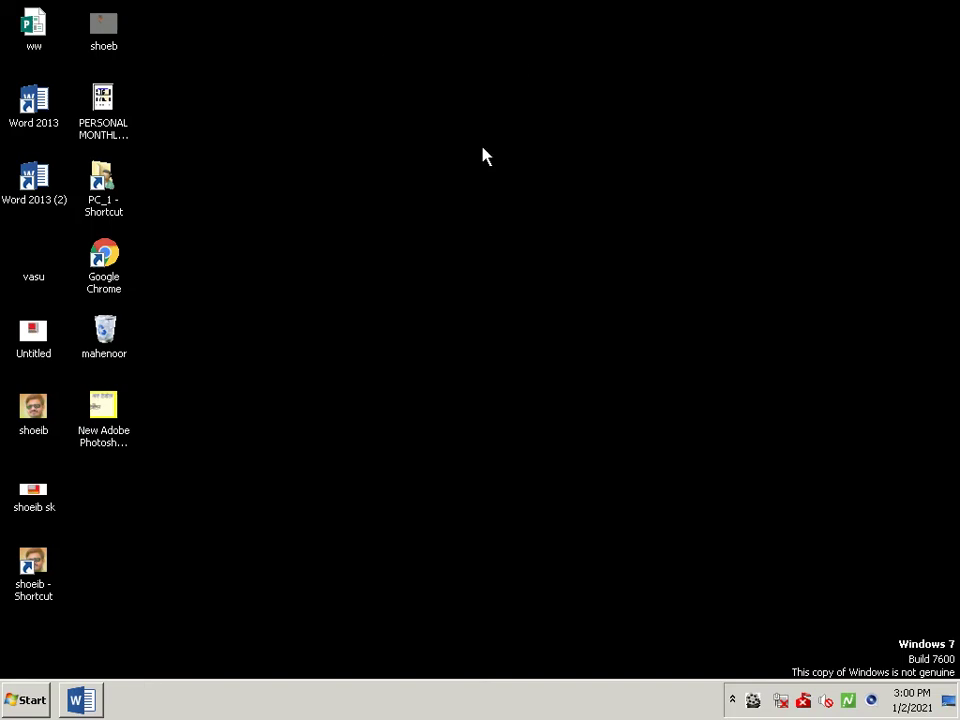
Launch Word 2013 from the Start menu and start a new blank document
key(super)
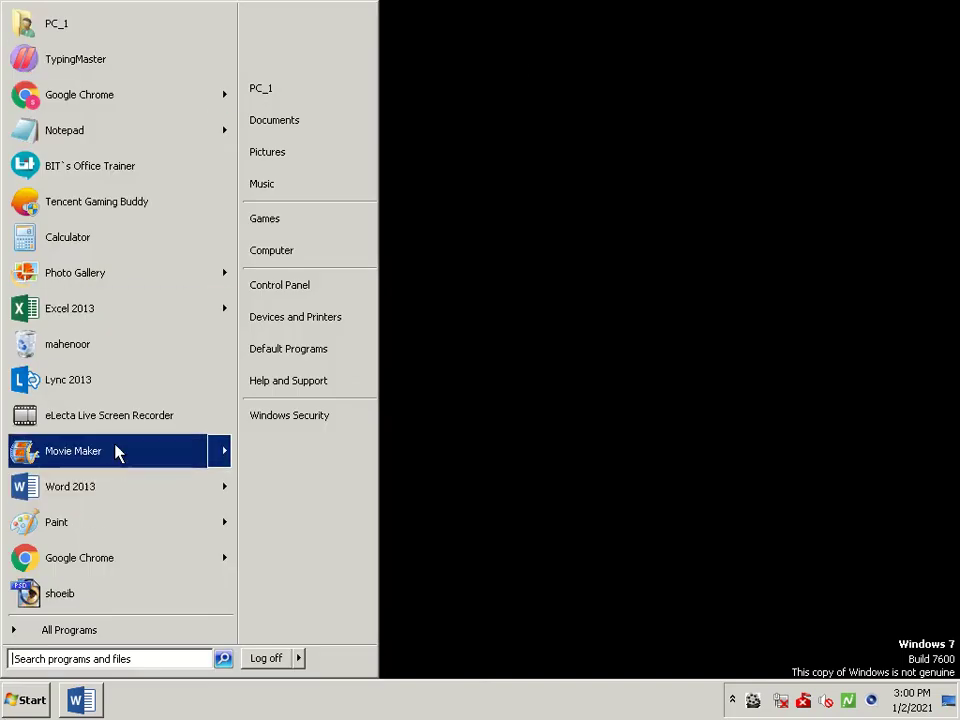
click(101, 490)
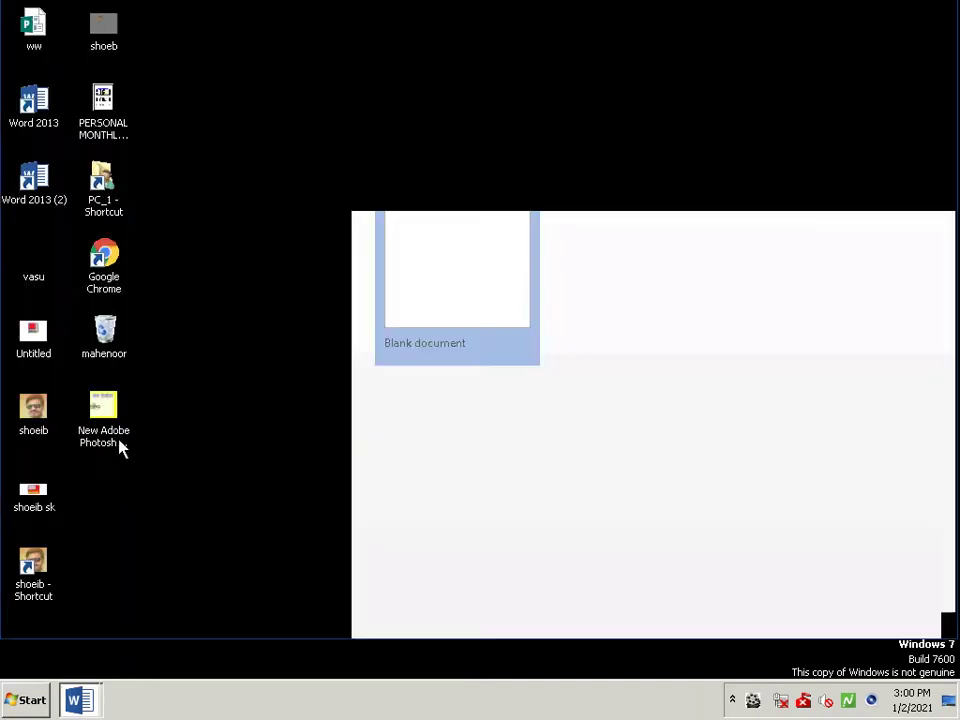
click(474, 156)
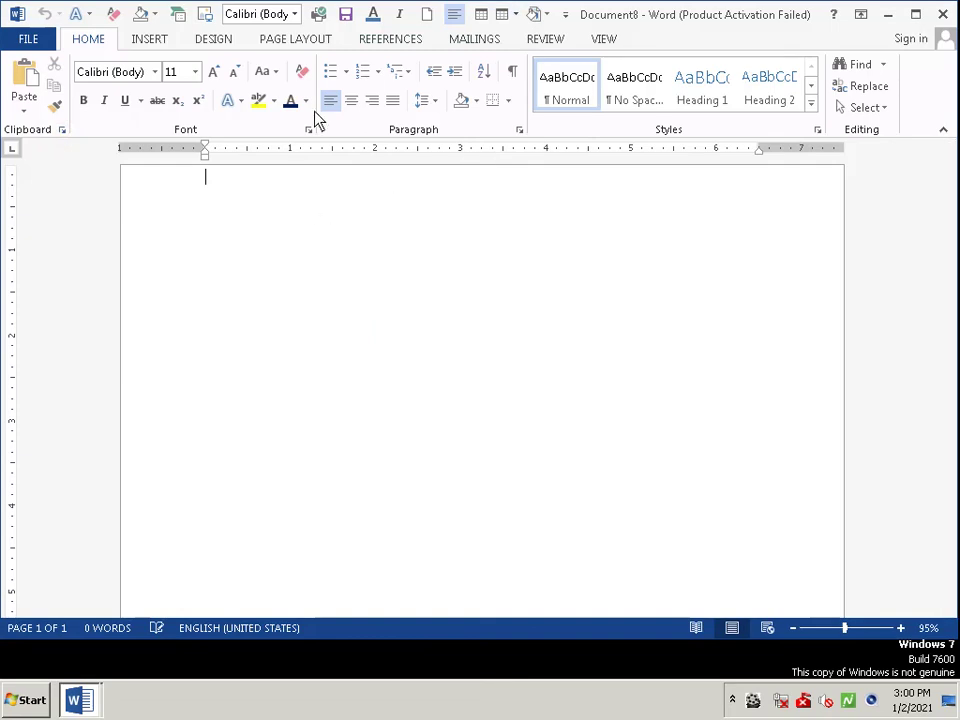
Type the centred title PERSONAL EXPENSES TEMPLATE in 36 pt Narkisim, correcting the initial typo
click(343, 102)
click(195, 72)
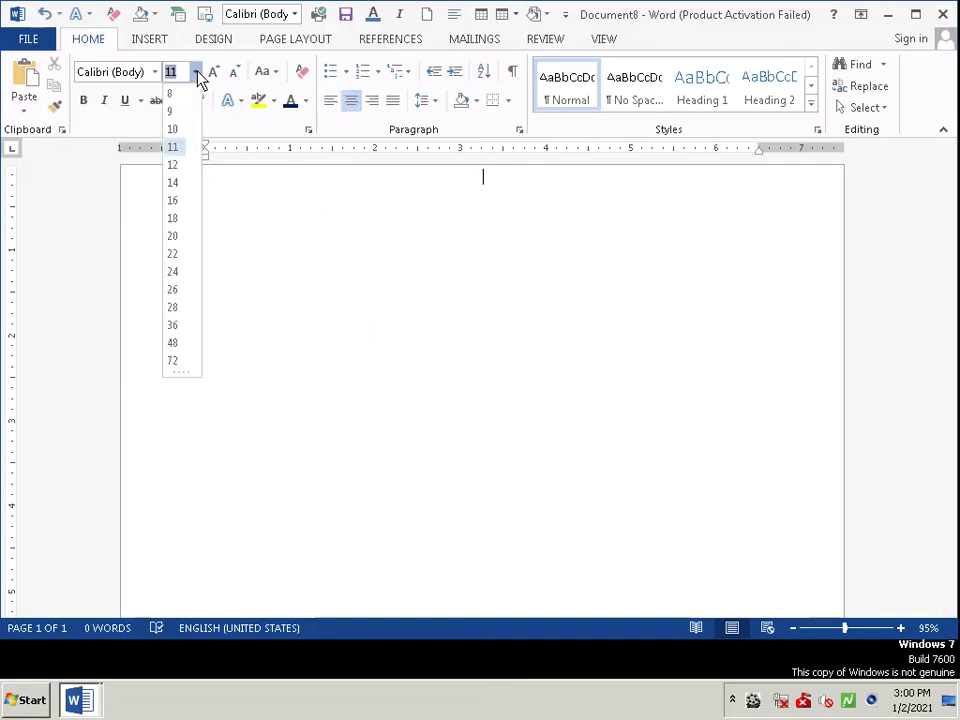
click(176, 333)
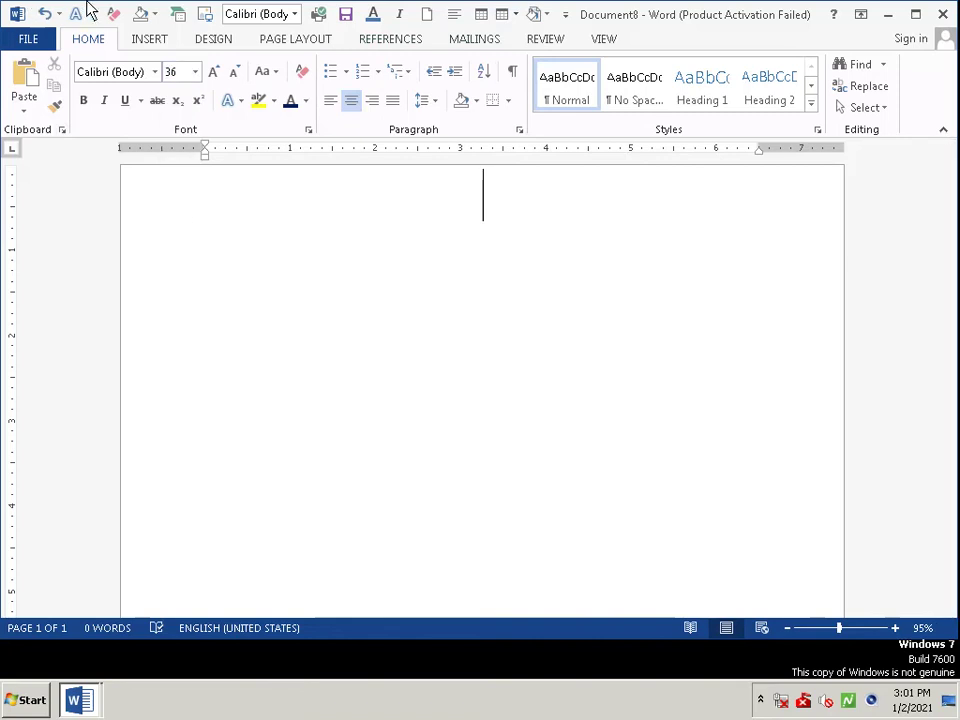
click(154, 73)
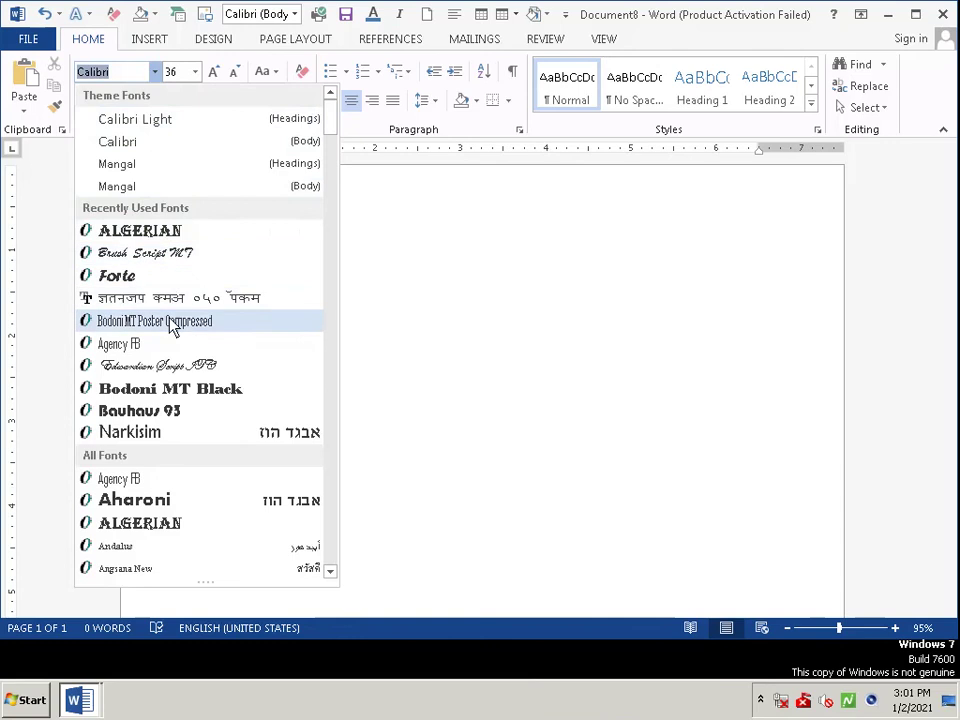
click(180, 436)
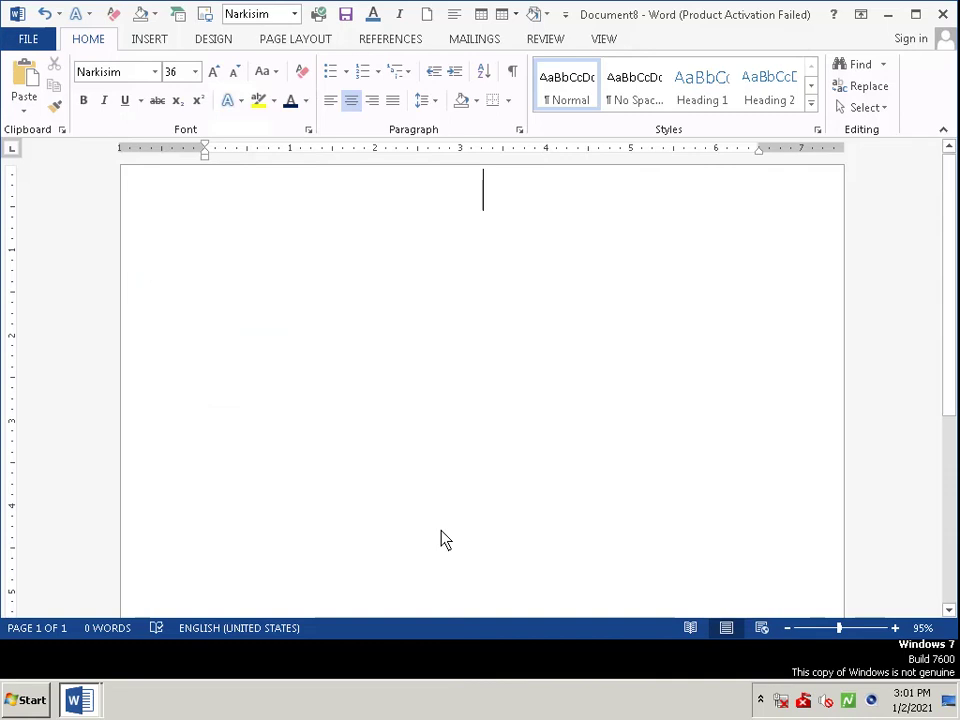
text(P)
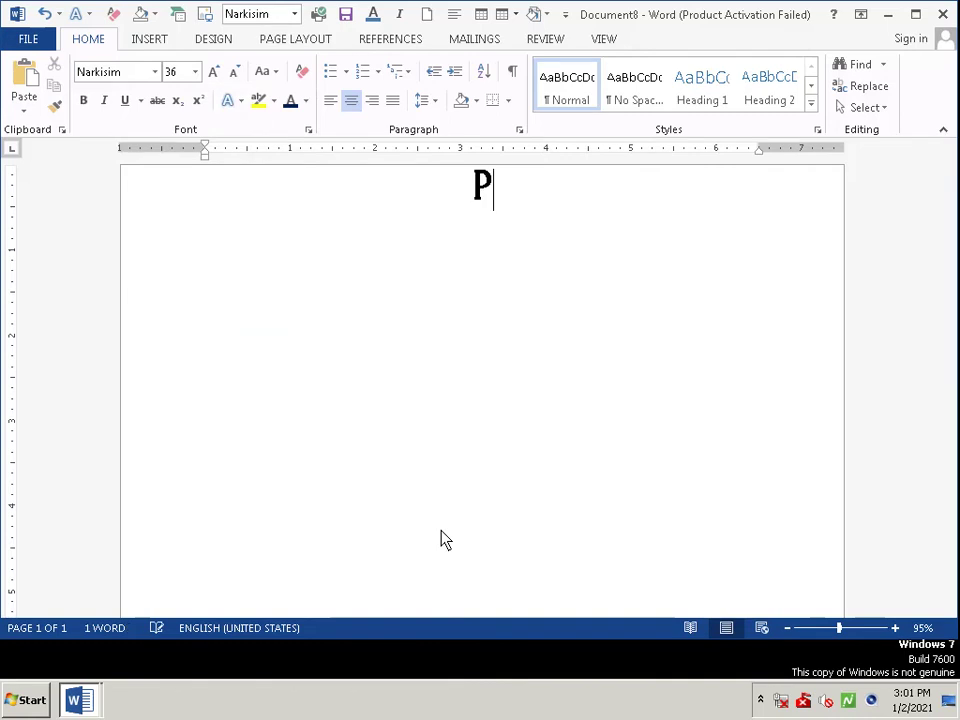
text(RE)
key(BackSpace)
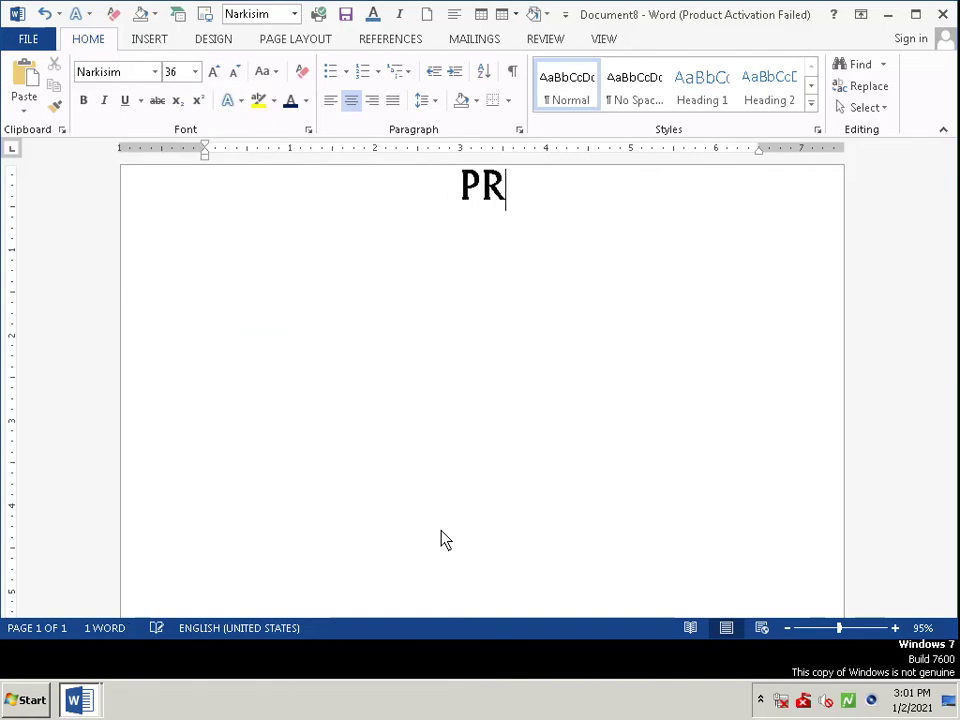
key(BackSpace)
text(ER)
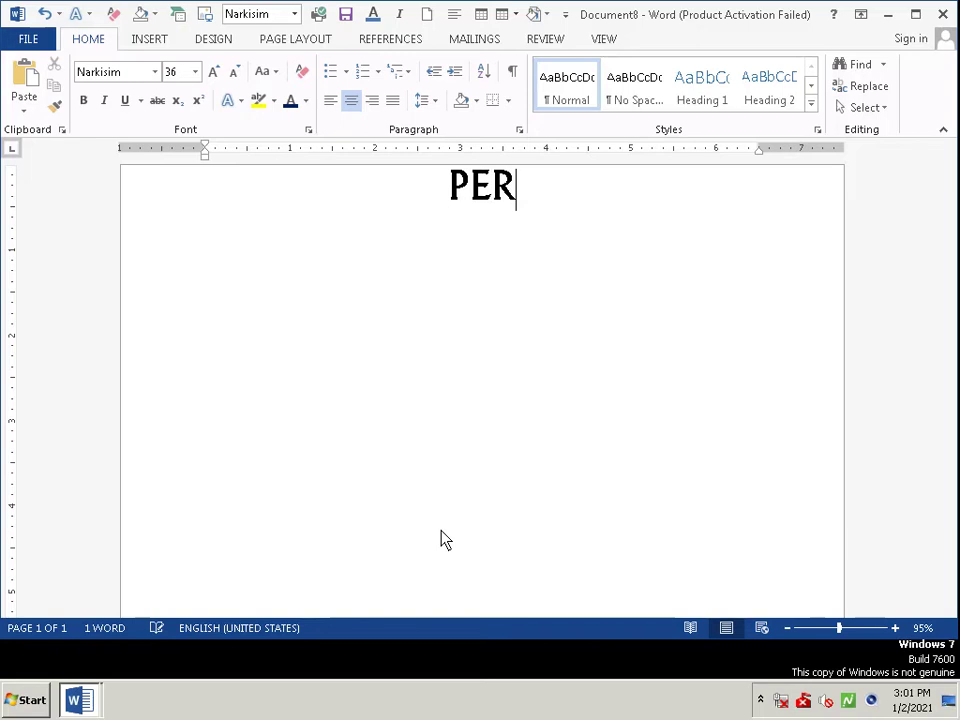
text(SON)
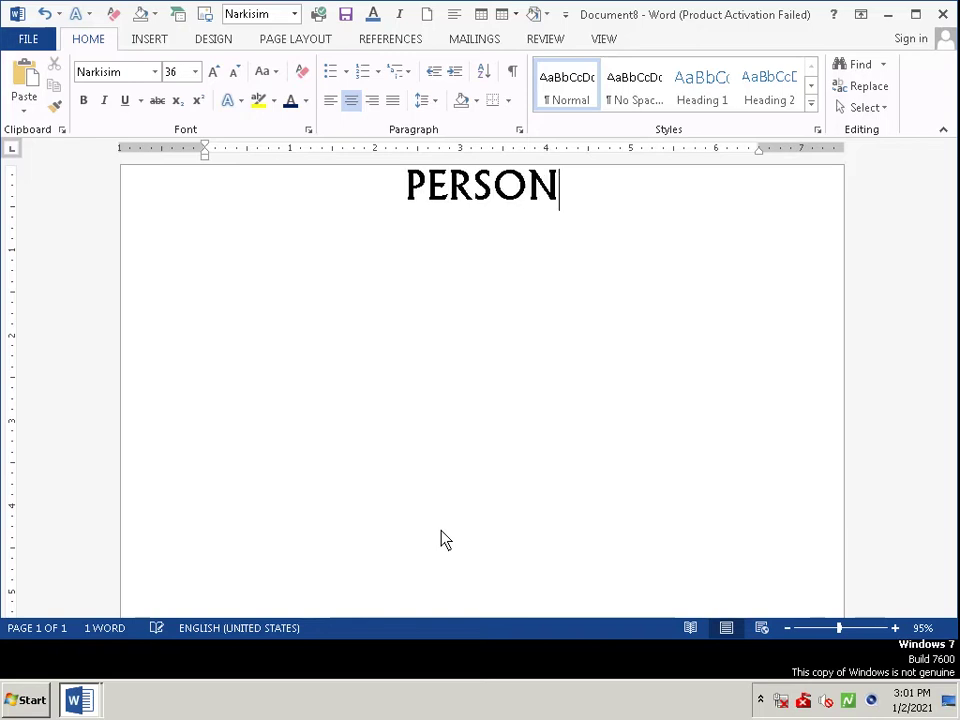
text(AL )
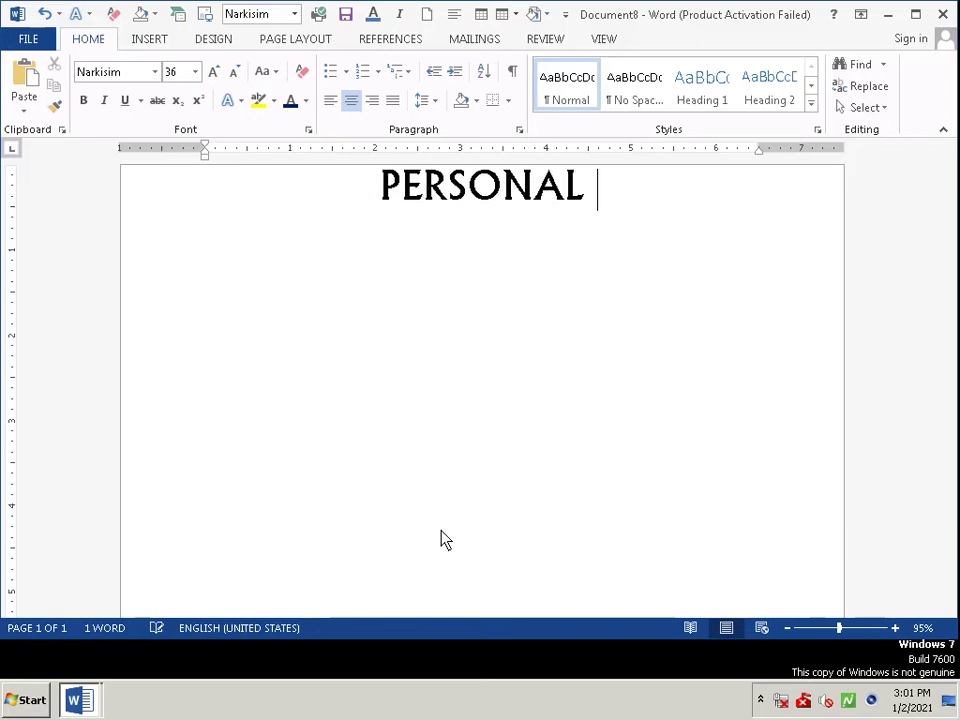
text(E)
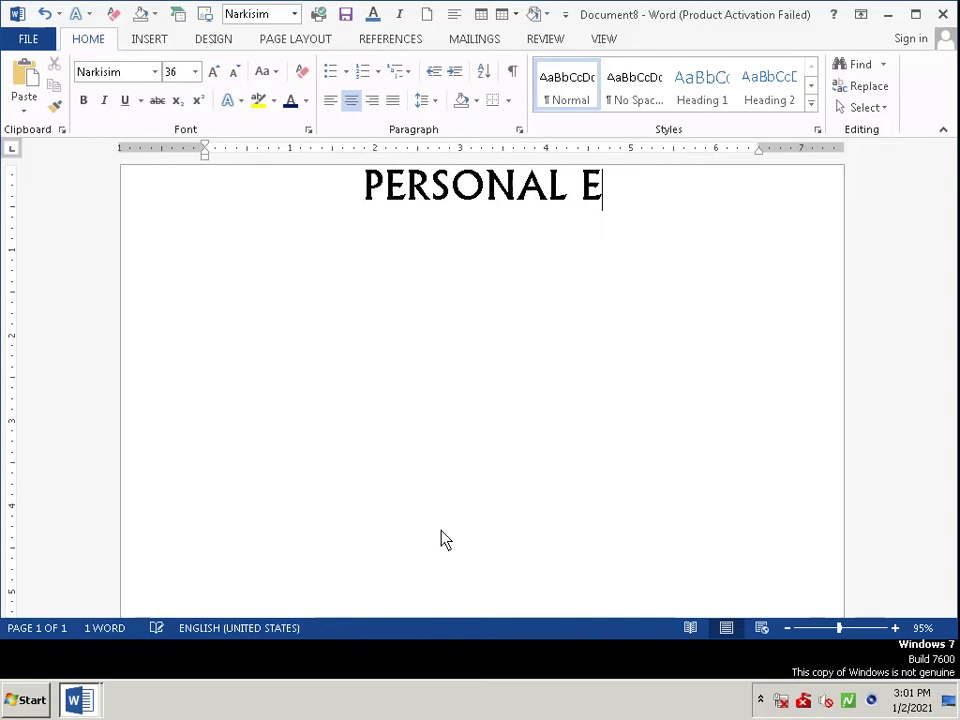
text(XPE)
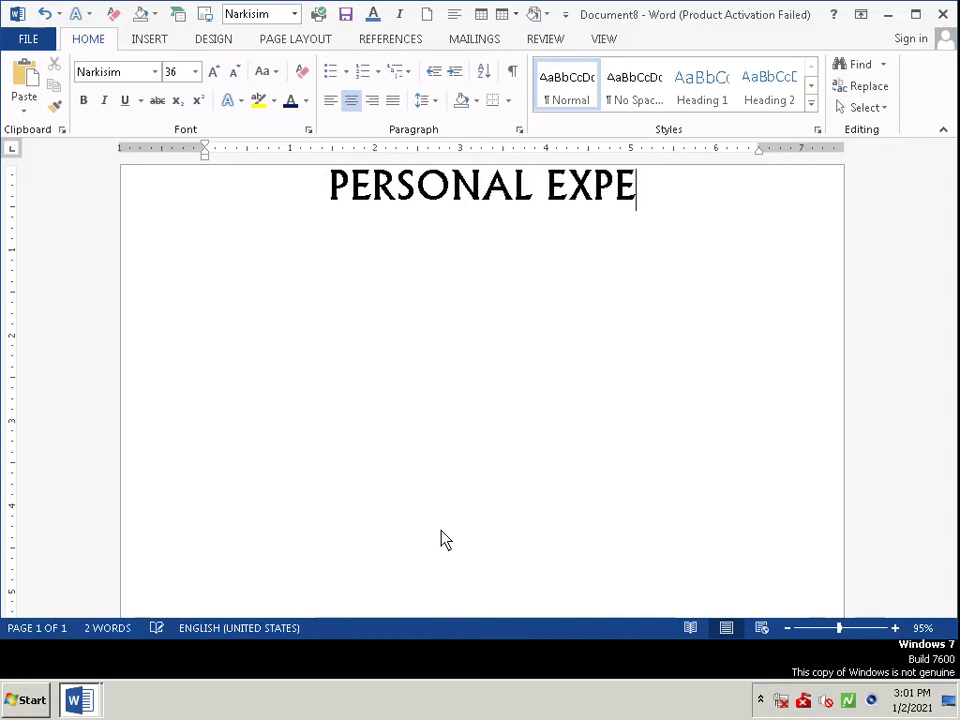
text(N)
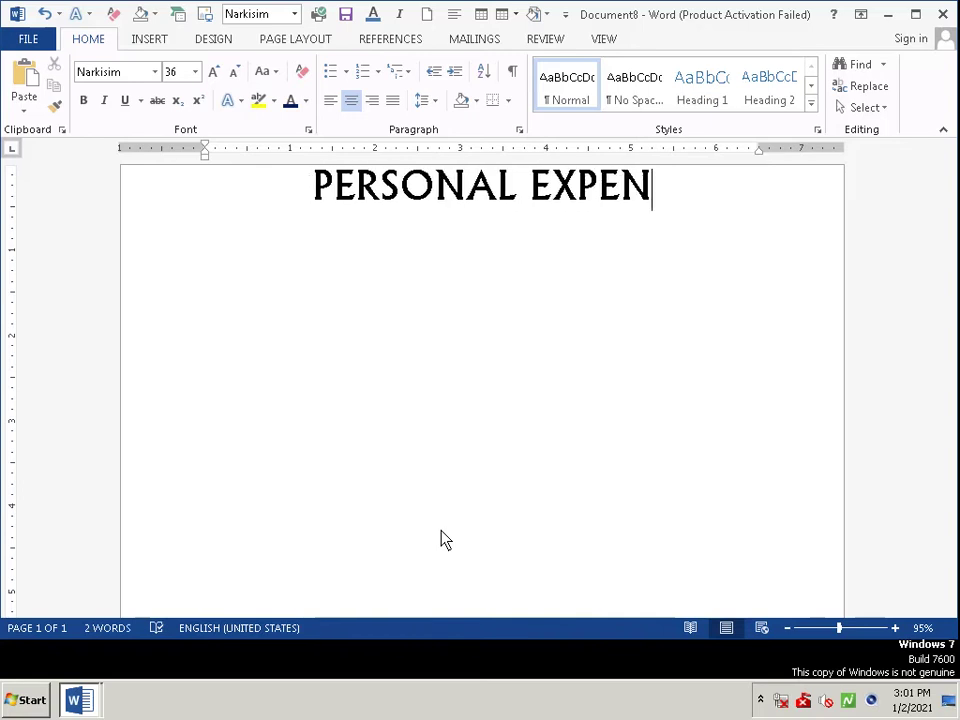
text(SES  )
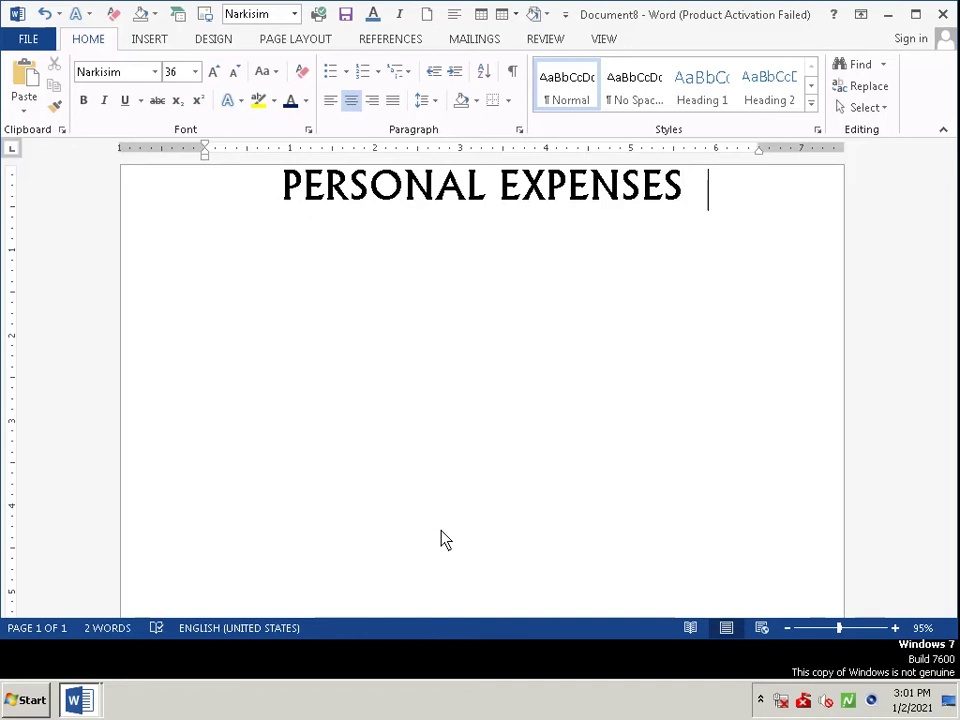
text(T)
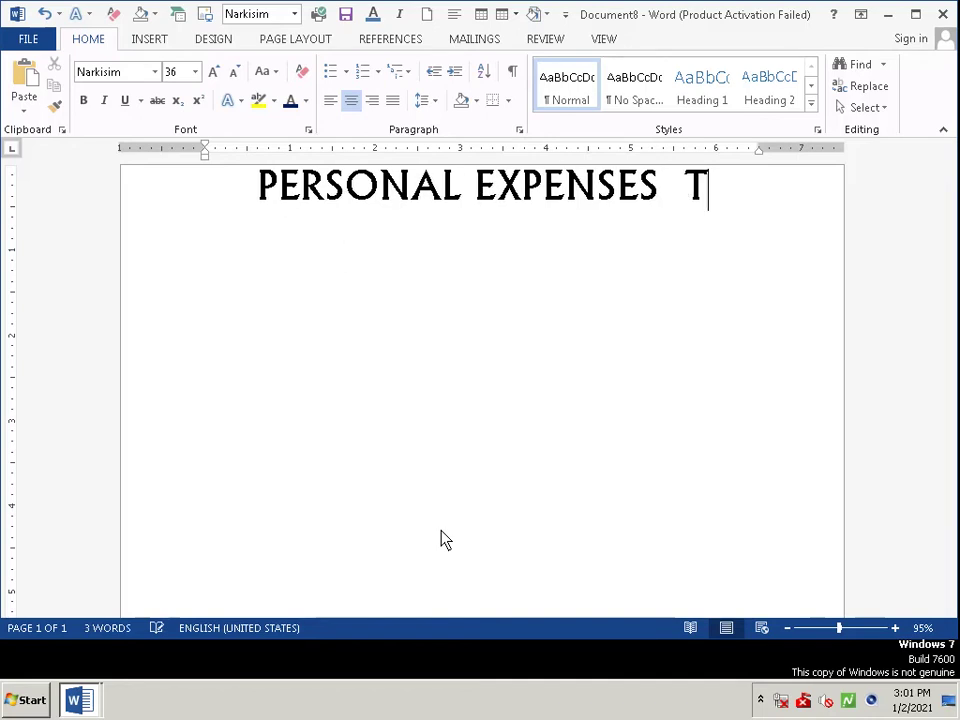
text(EMPL)
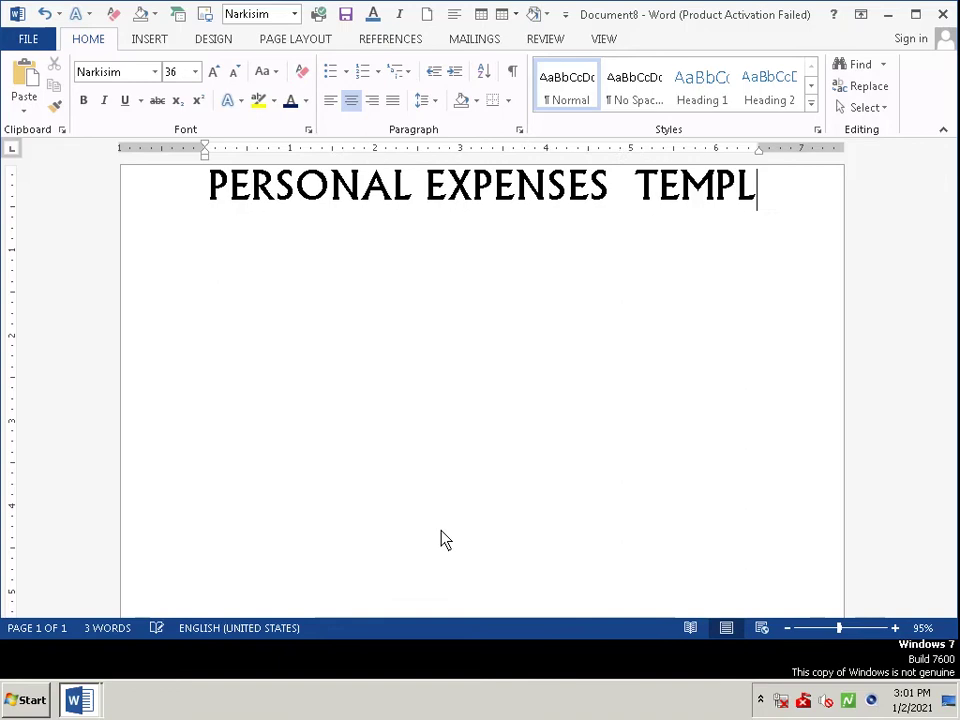
text(ATE)
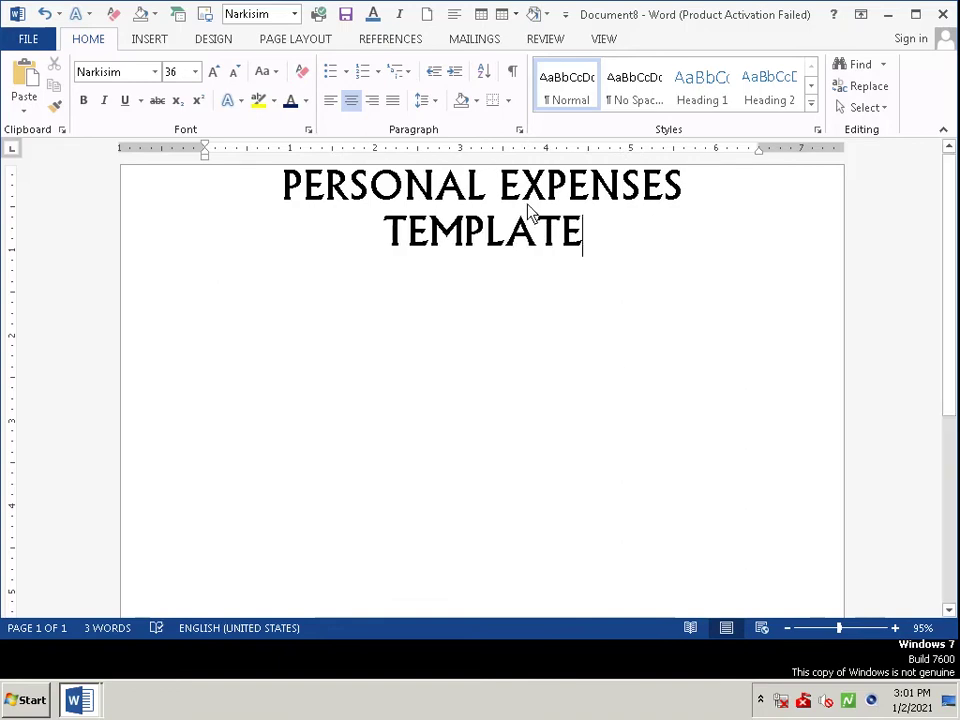
Shrink the title to 28 pt and ignore the spelling flag on TEMPLATE
drag(274, 190, 639, 242)
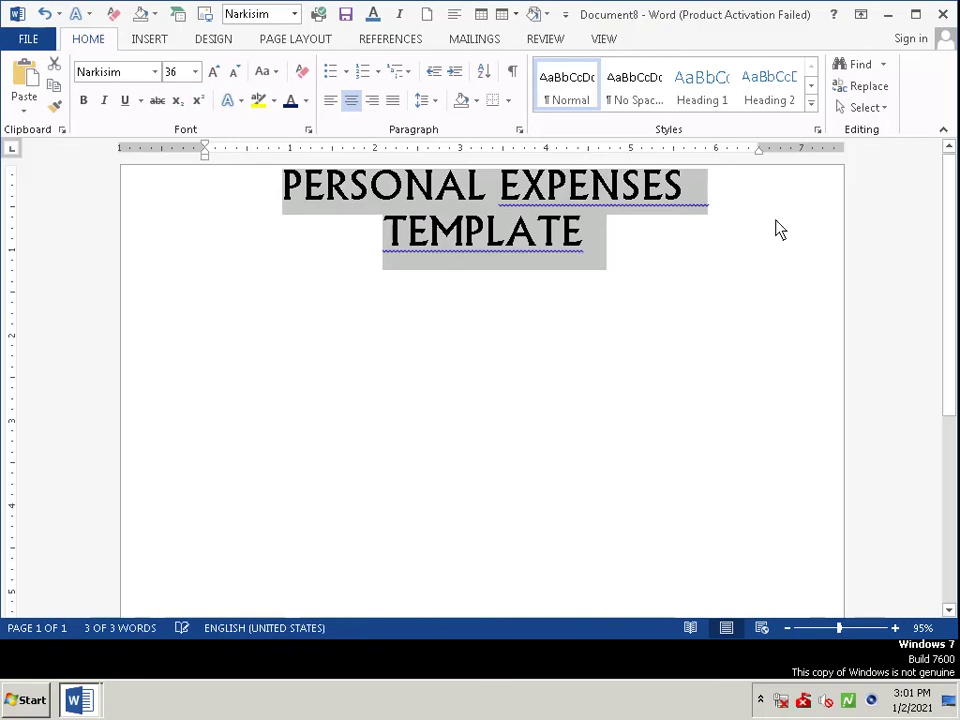
click(765, 186)
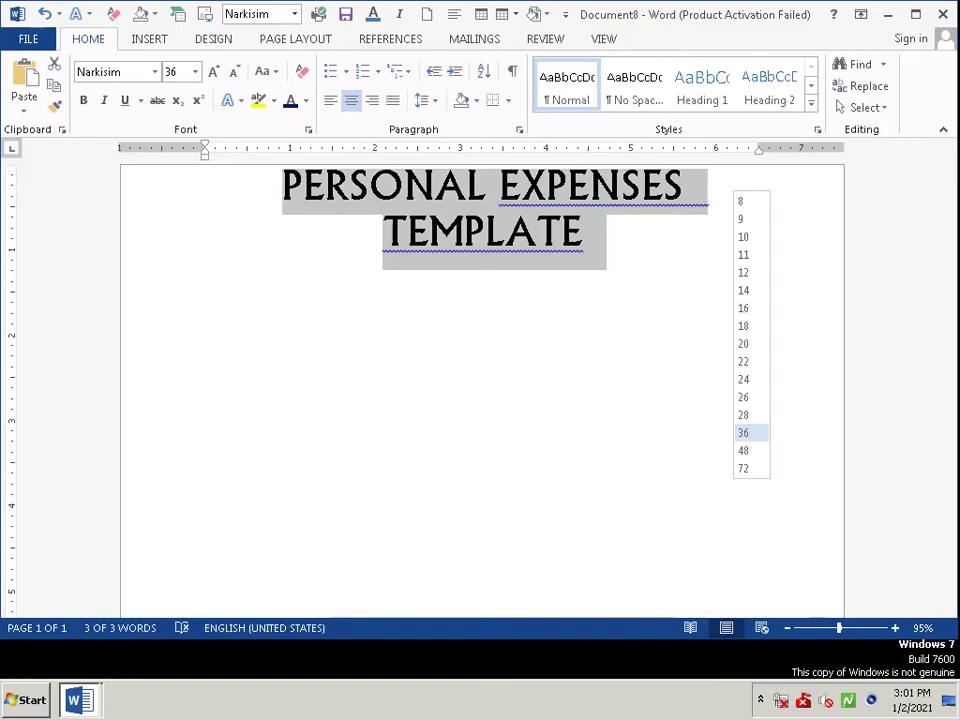
click(750, 418)
click(774, 309)
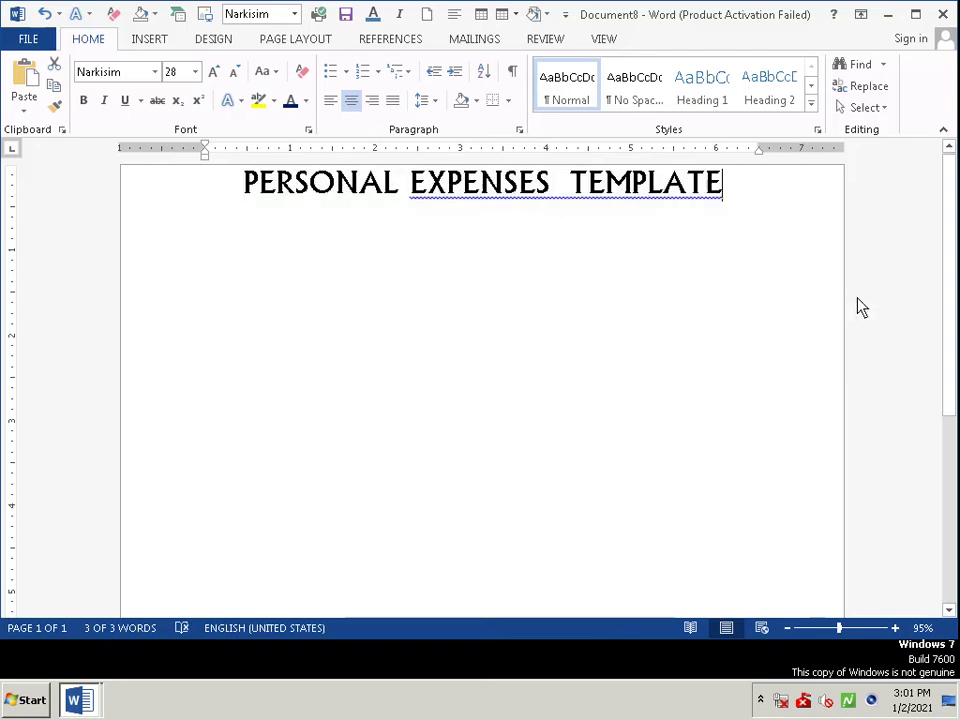
right_click(619, 192)
click(840, 240)
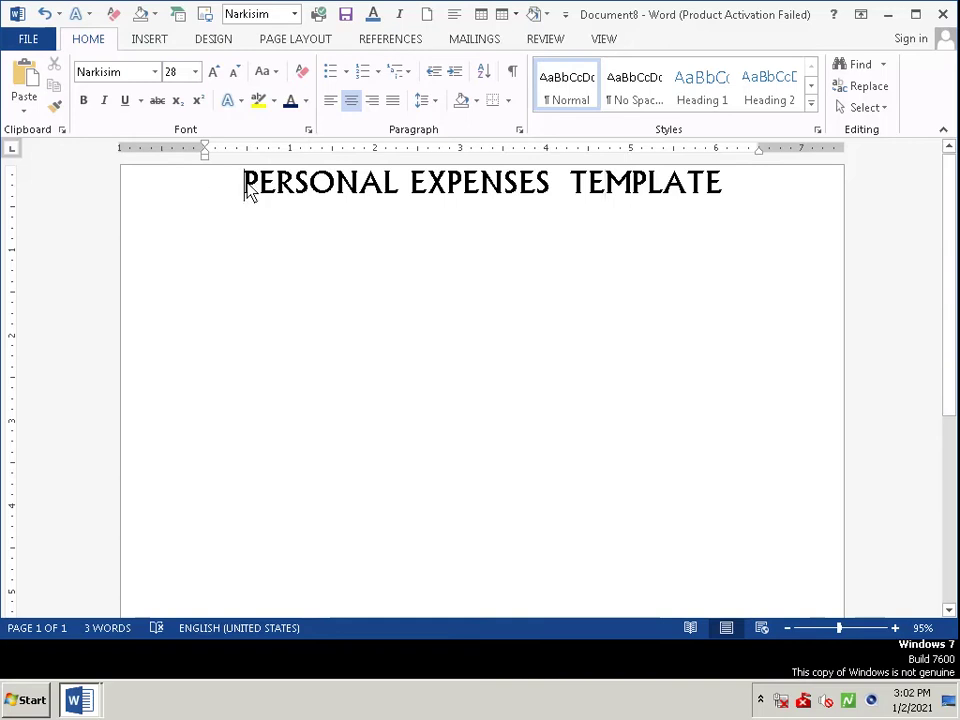
Preview the Text Effects choices for the title, then collapse and restore the ribbon
drag(246, 189, 761, 246)
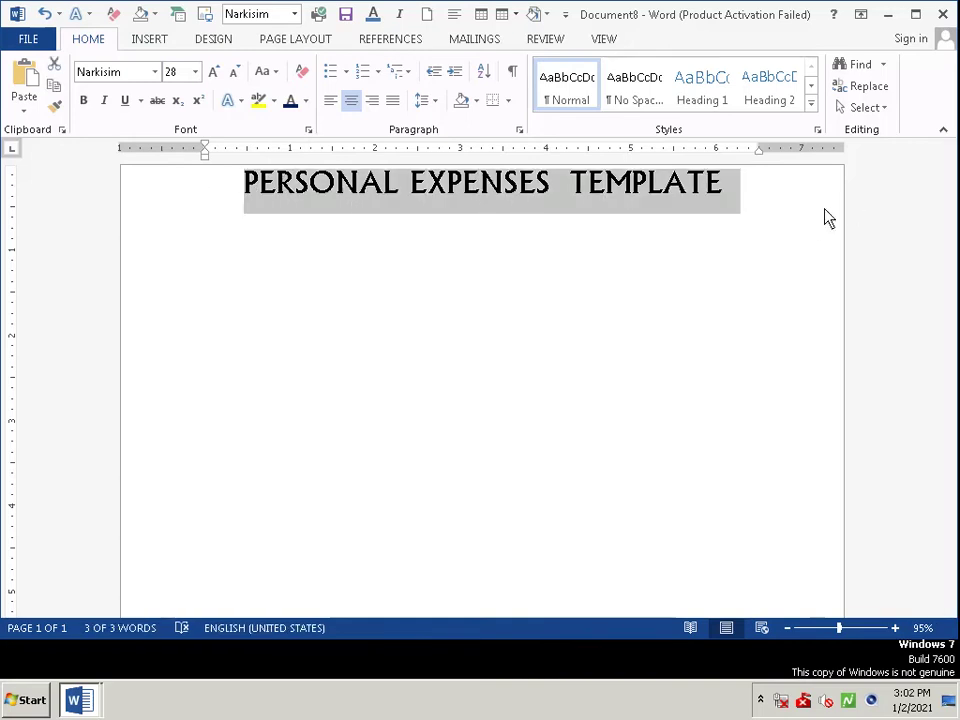
click(240, 102)
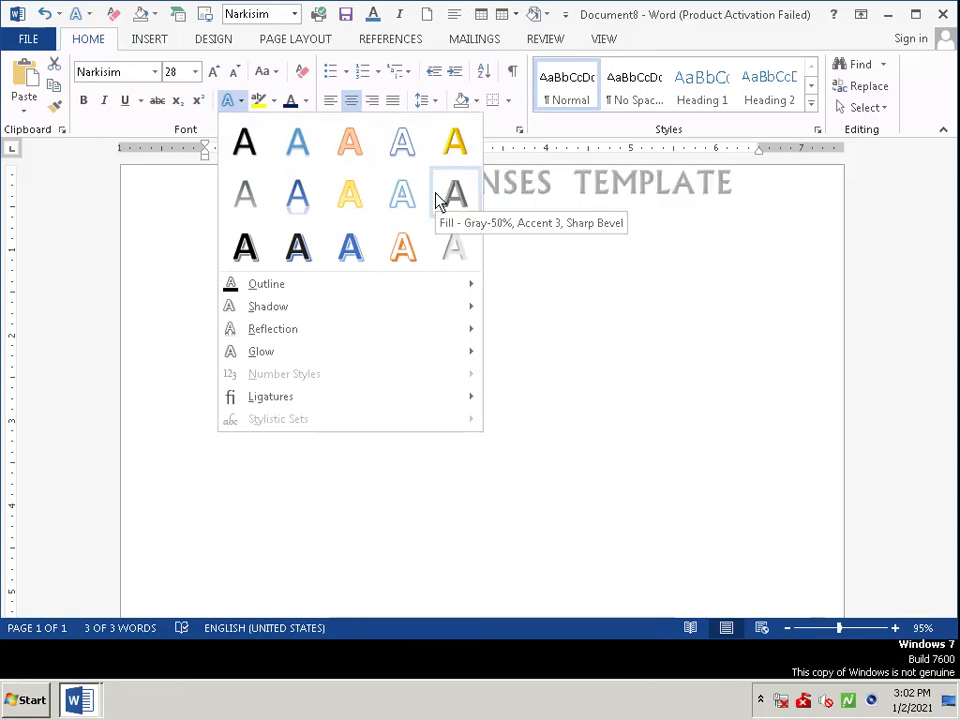
right_click(609, 127)
click(650, 238)
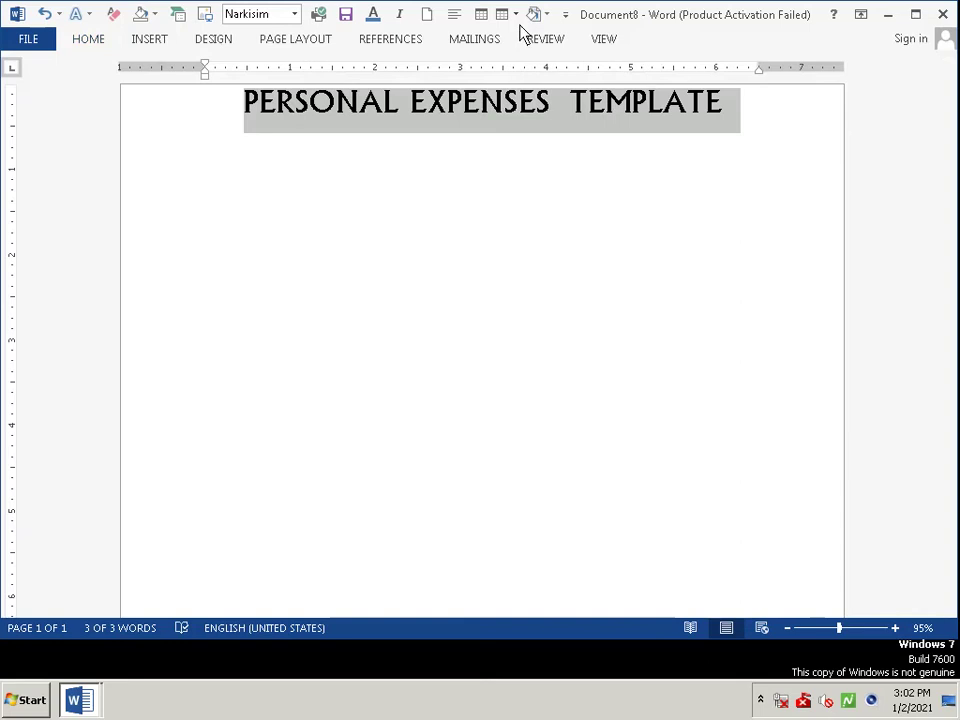
right_click(477, 45)
click(510, 118)
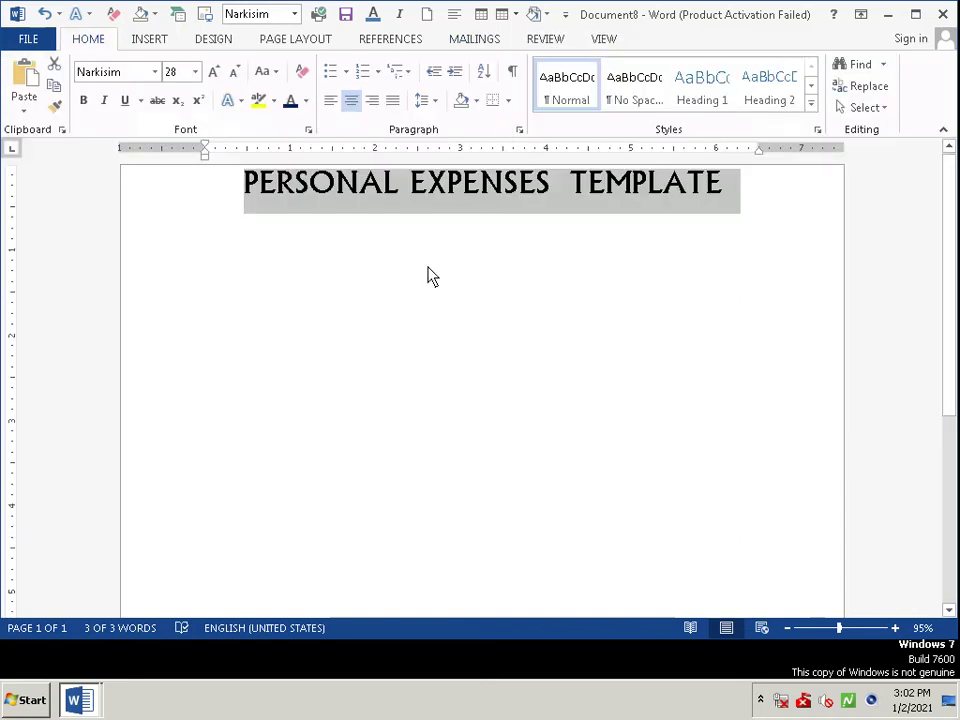
click(427, 184)
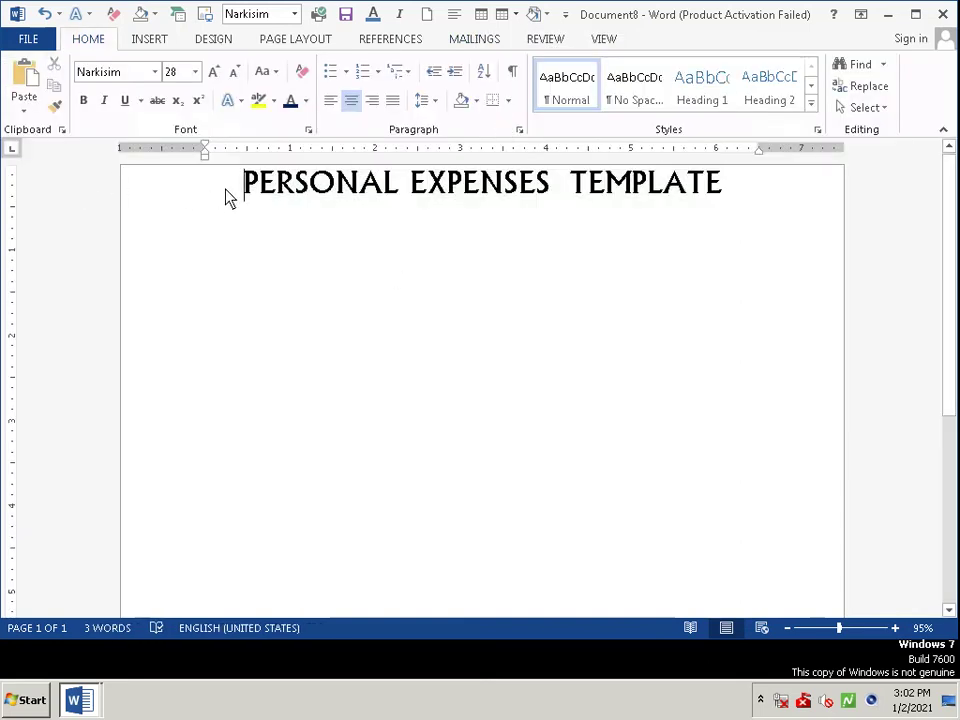
Add two blank lines above the title and one below, ignoring its spelling flag
key(Return)
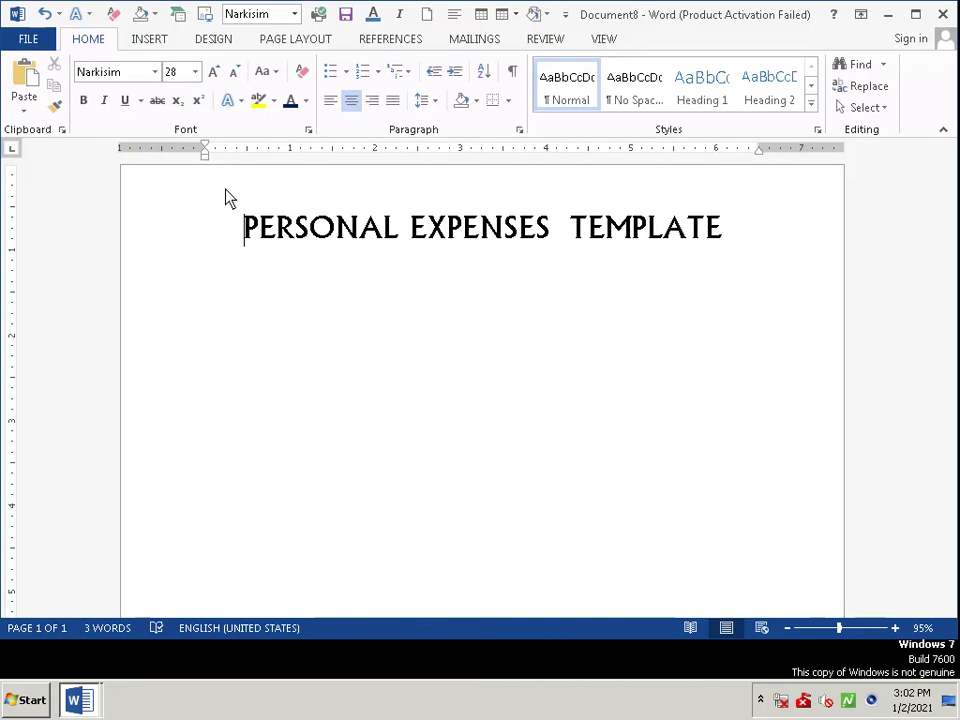
key(Return)
key(End)
key(Return)
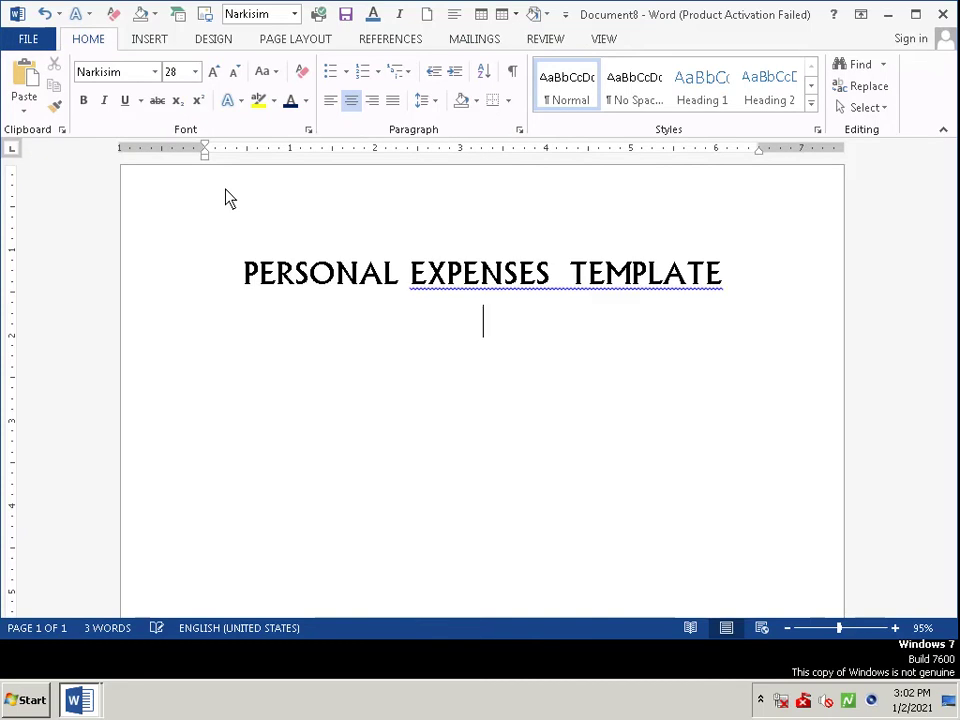
right_click(585, 293)
click(763, 340)
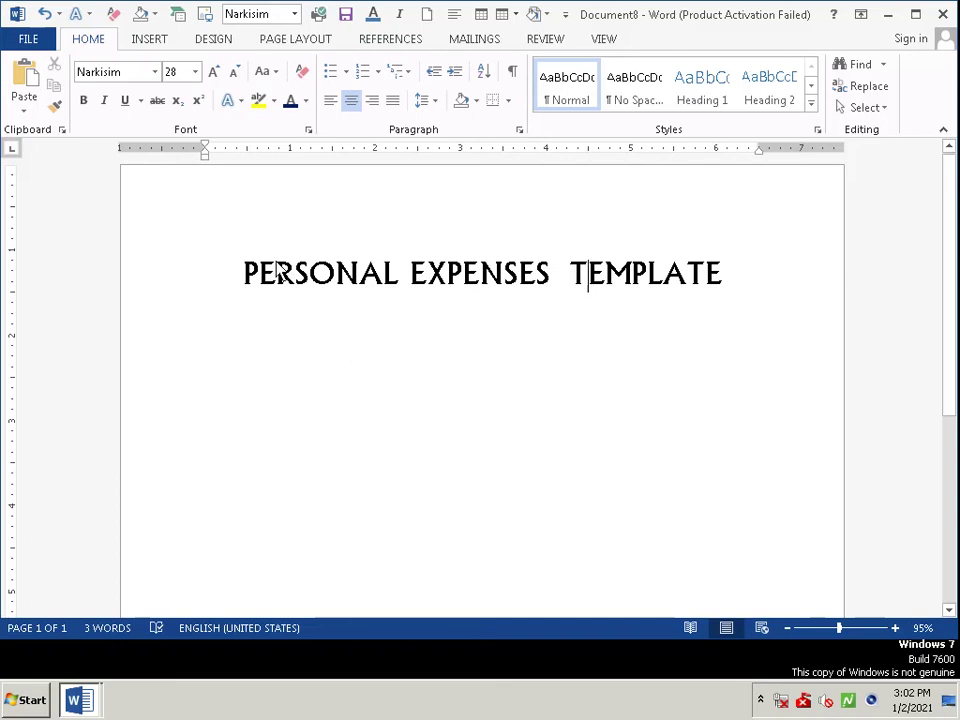
Apply the Fill - Gold, Accent 4, Soft Bevel text effect to the title
drag(245, 272, 707, 300)
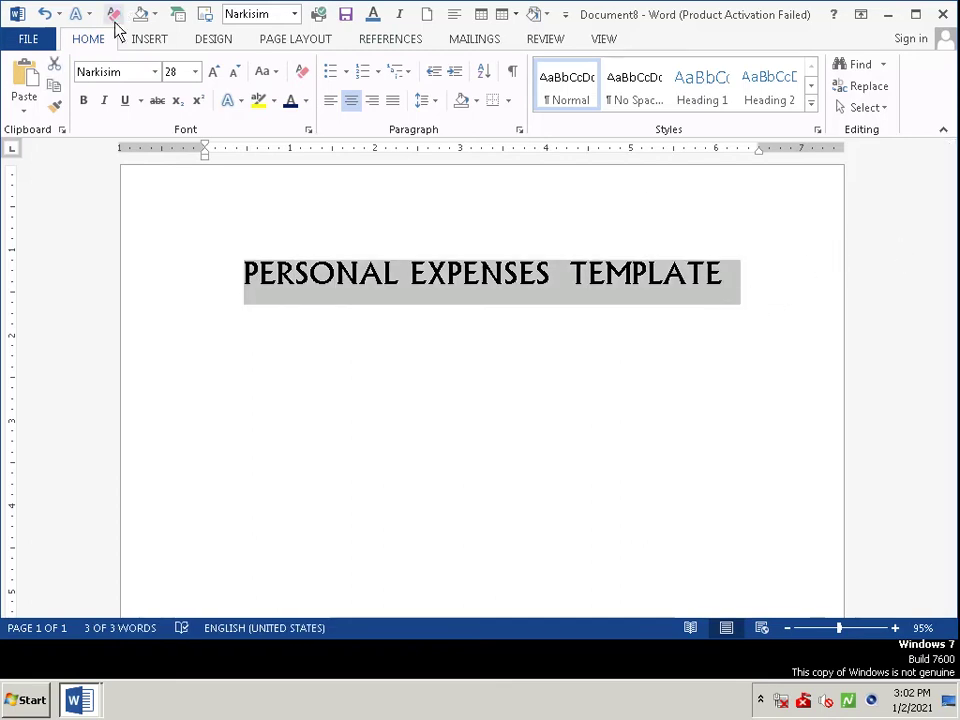
click(240, 102)
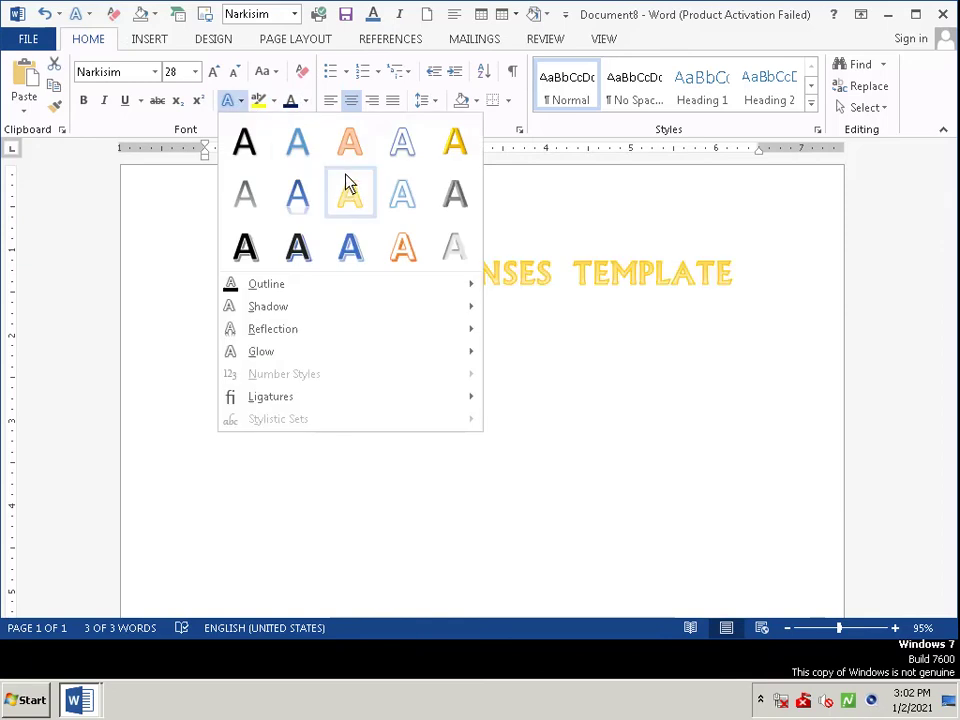
click(452, 130)
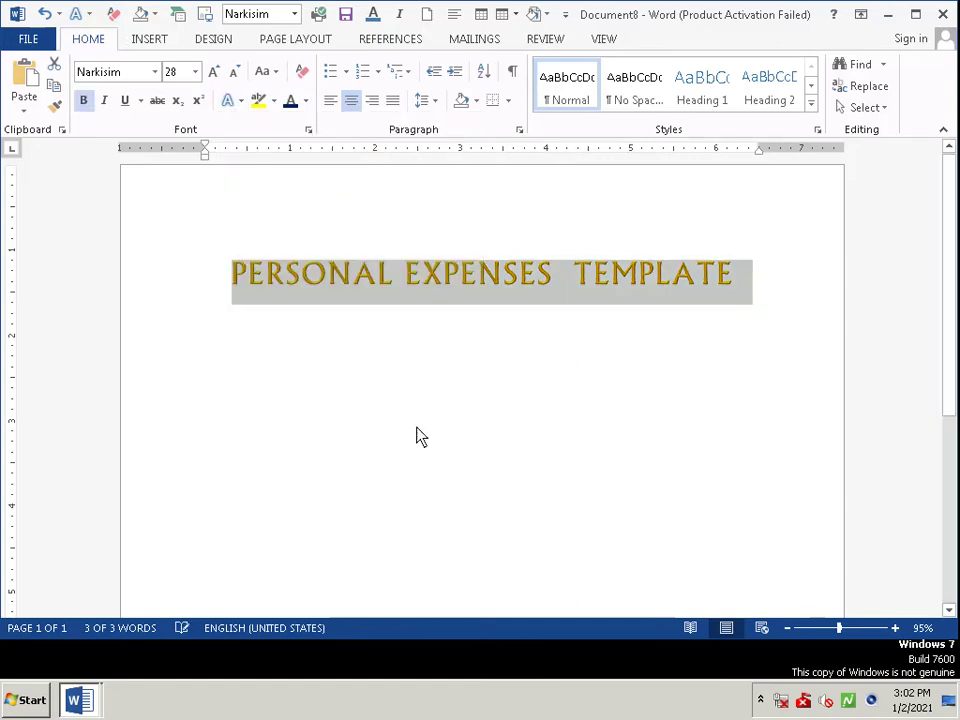
click(603, 336)
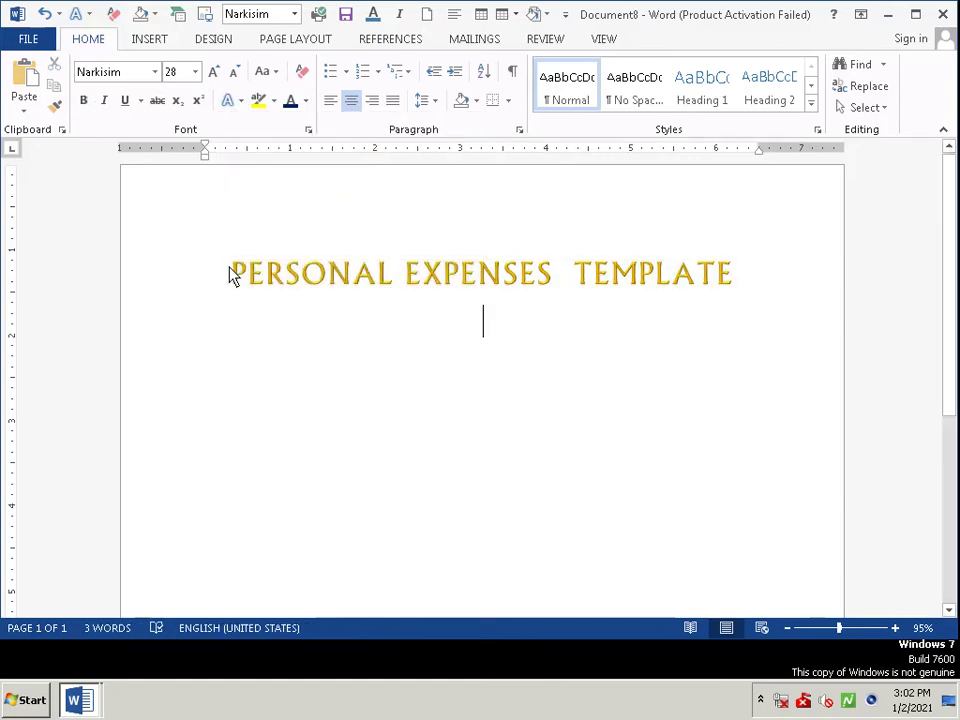
Change the title's font to Andalus
drag(231, 272, 876, 274)
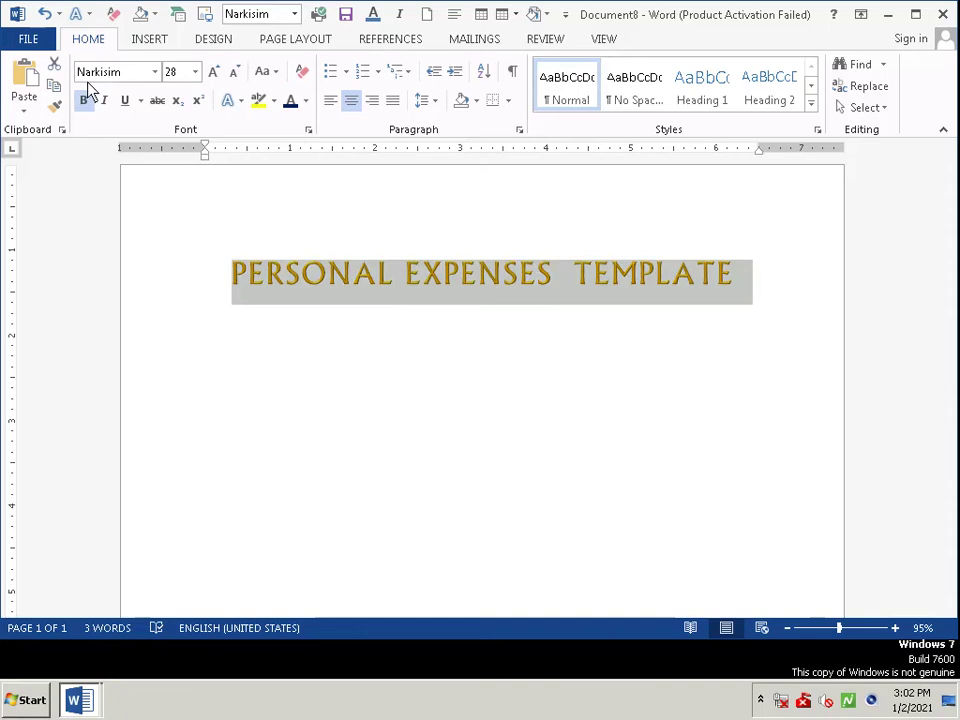
click(155, 72)
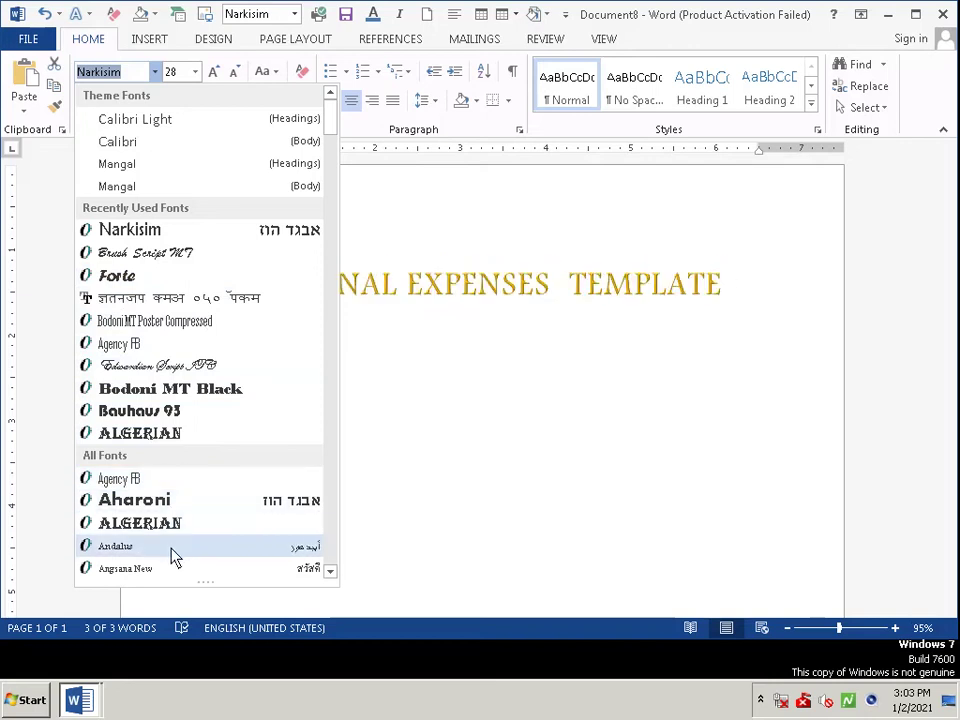
key(Escape)
click(291, 489)
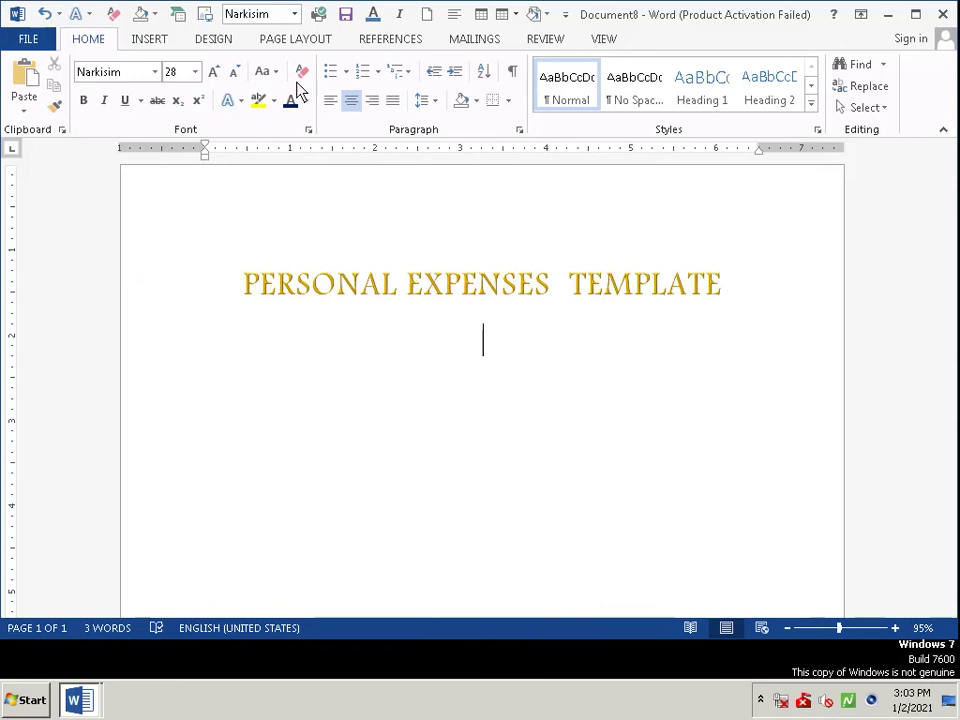
Apply a thick line underline to the title
click(140, 101)
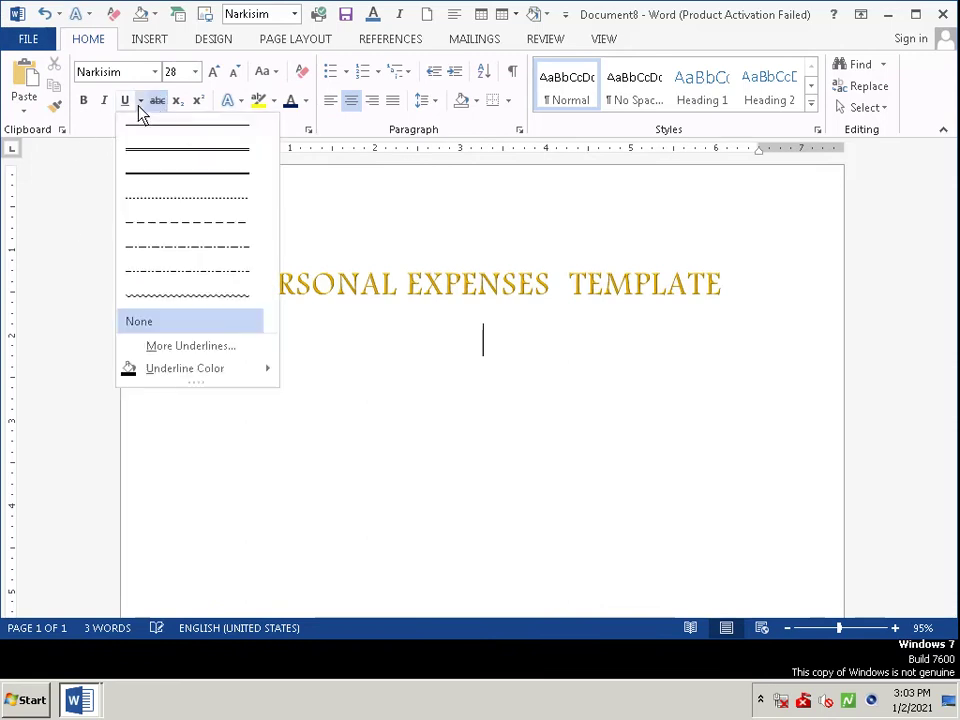
click(160, 180)
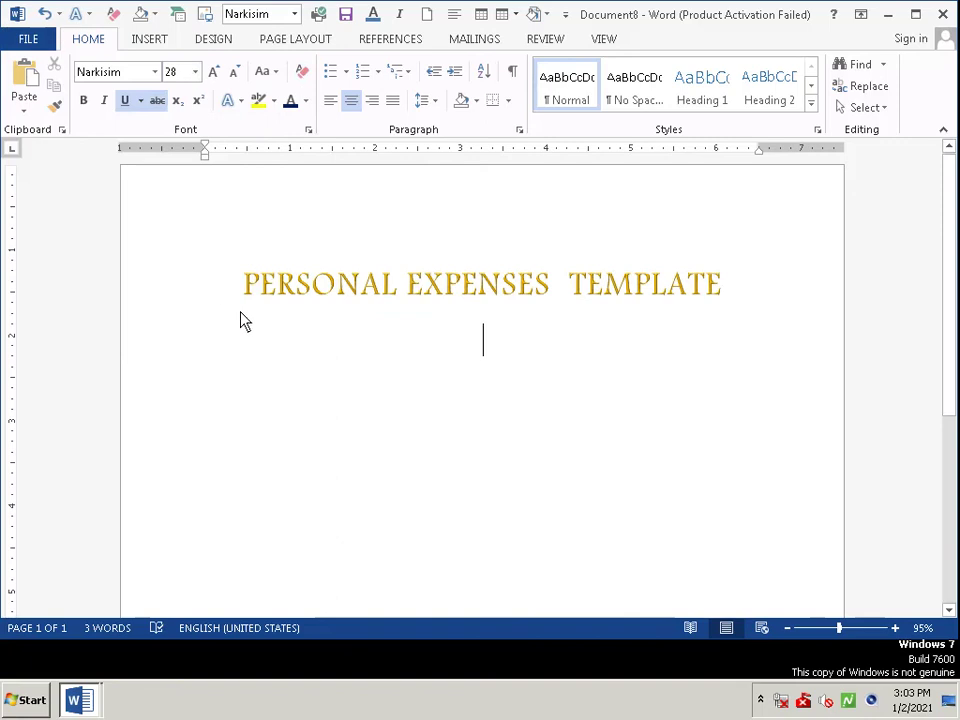
key(ctrl+a)
click(270, 334)
click(281, 316)
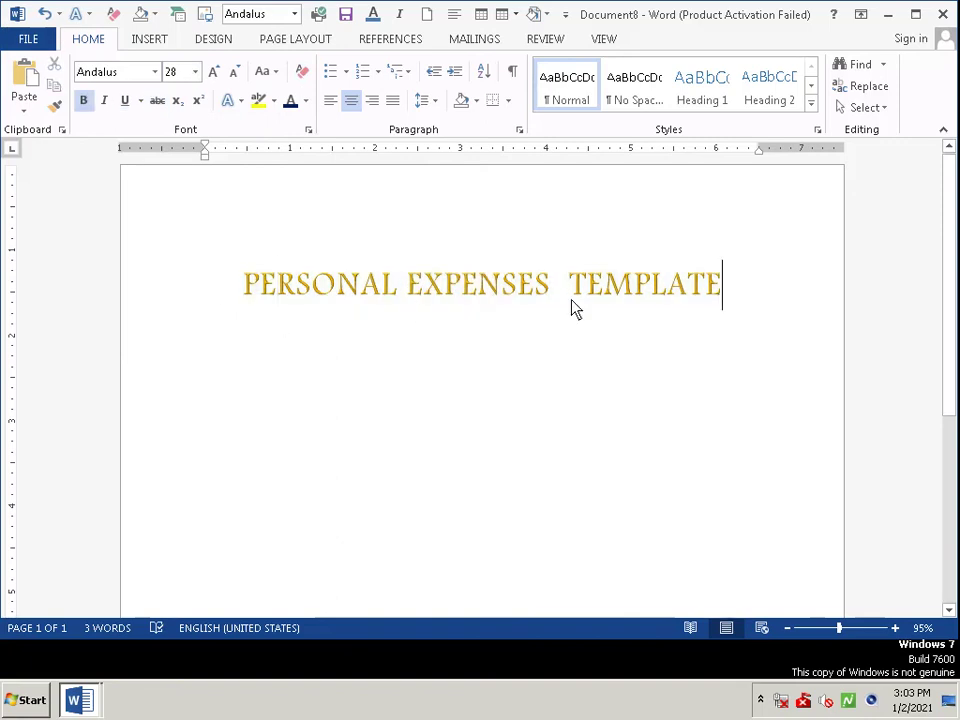
scroll(190, 105, down, 7)
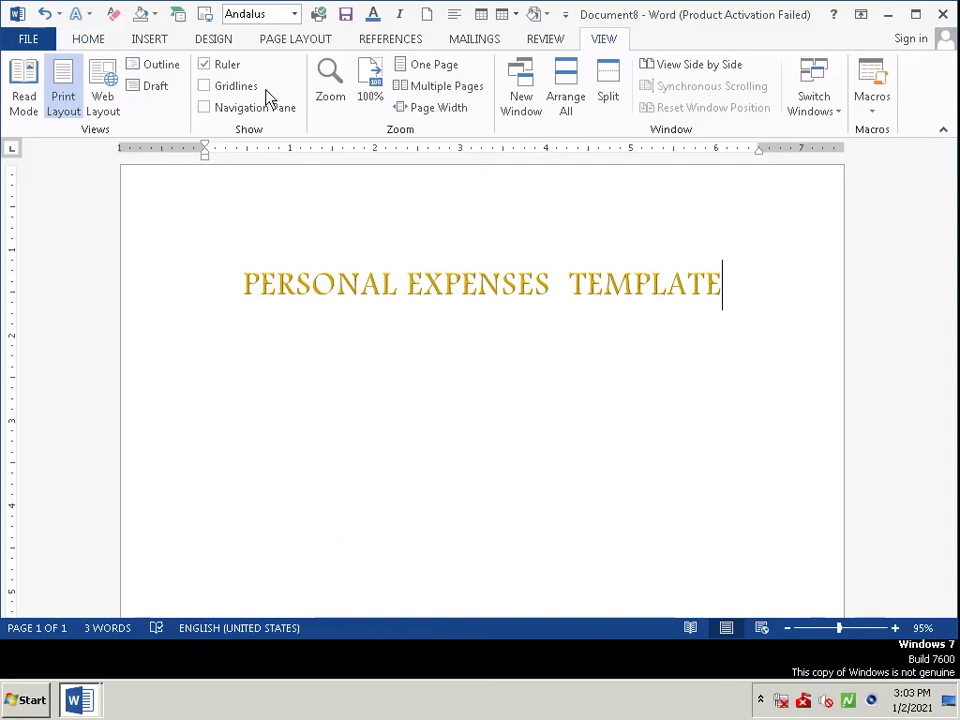
click(105, 46)
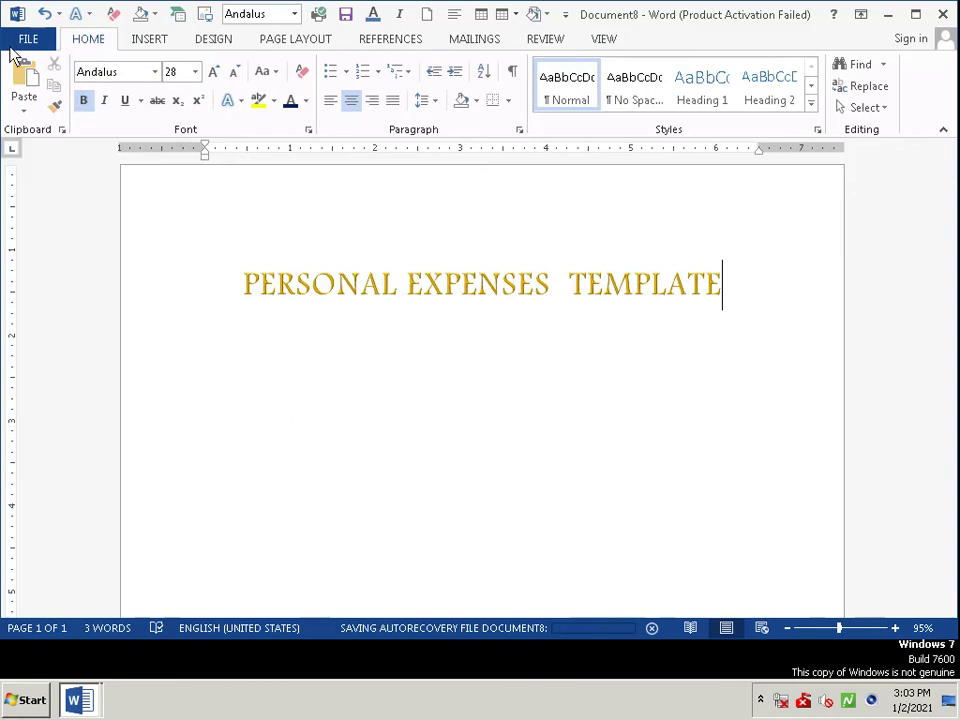
click(142, 101)
click(171, 172)
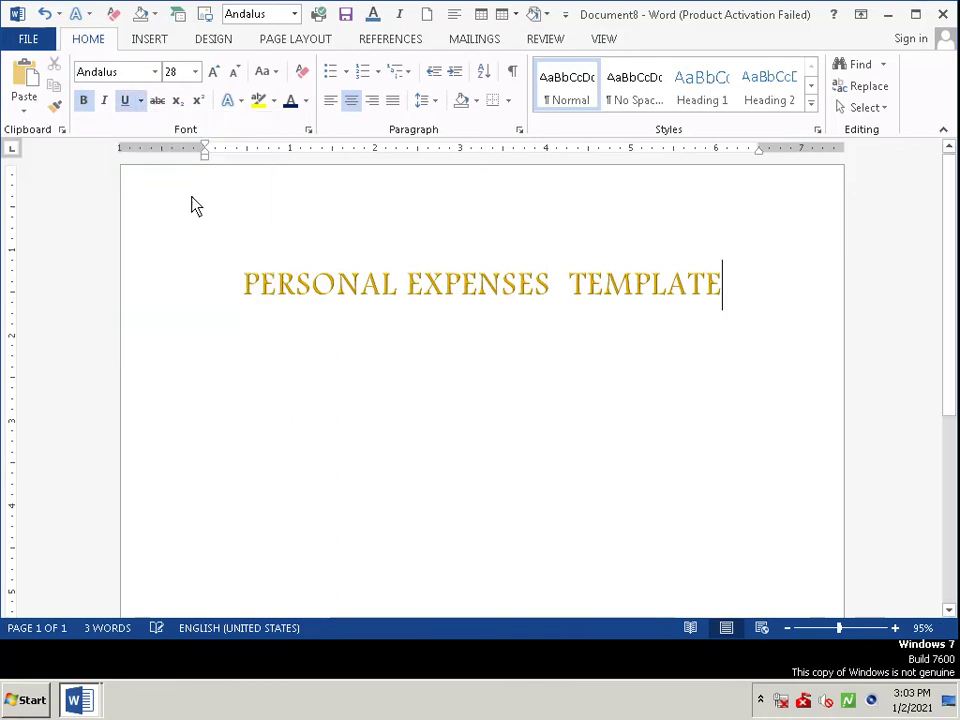
key(Home)
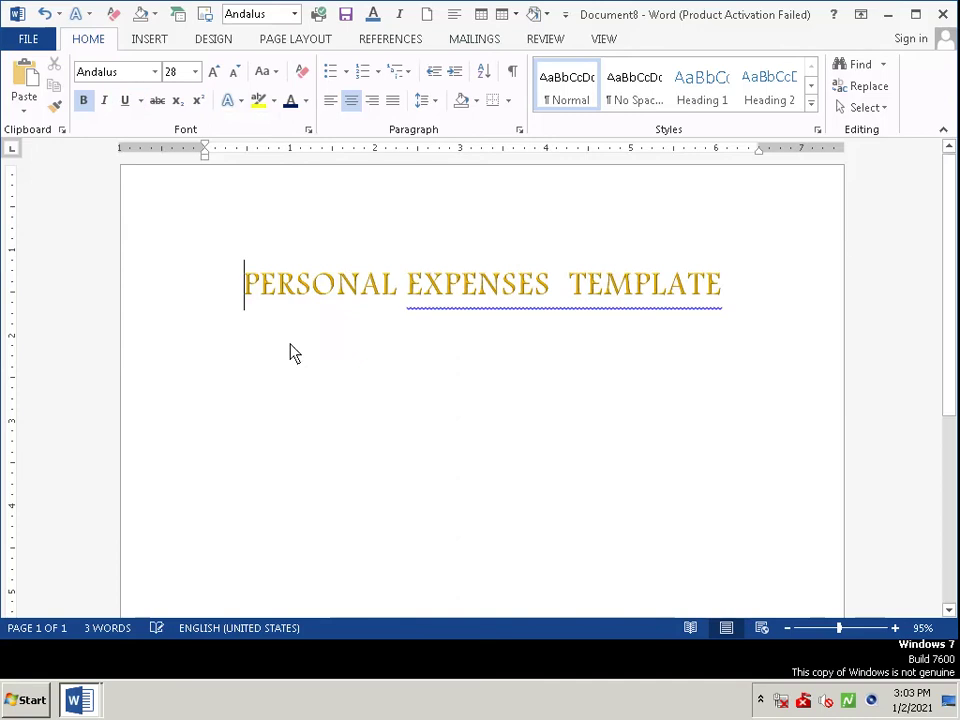
key(ctrl+z)
key(ctrl+z)
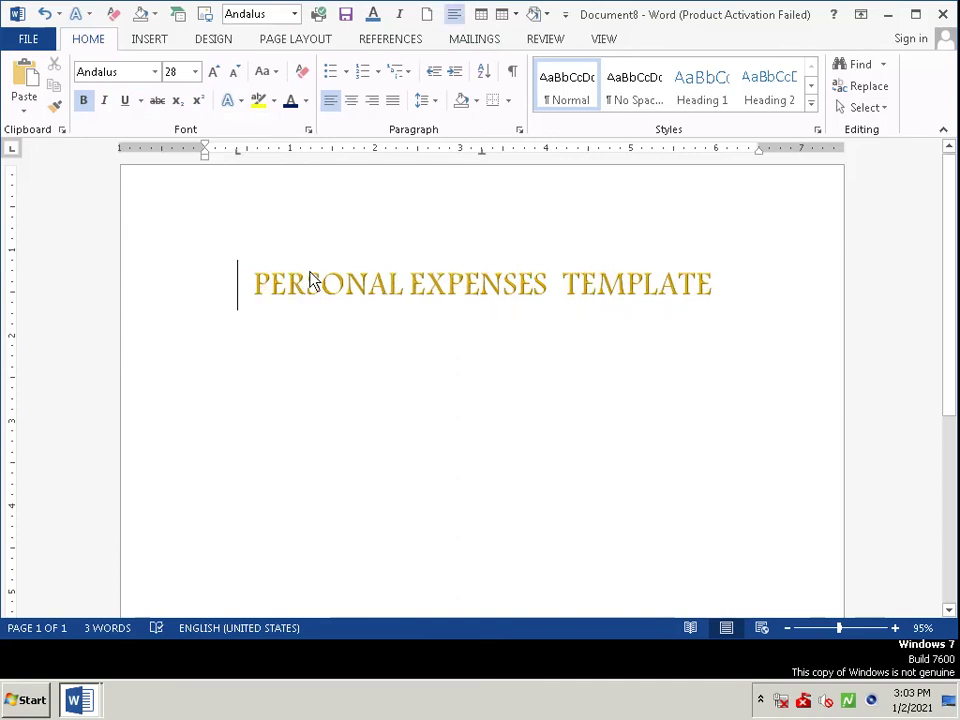
click(405, 275)
key(ctrl+e)
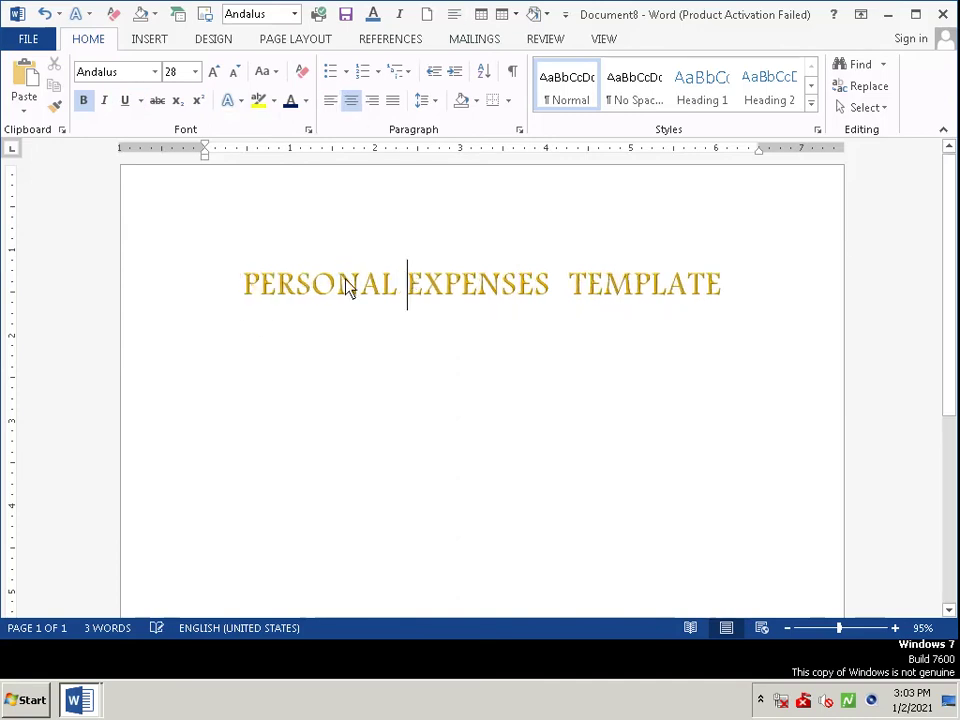
drag(242, 300, 790, 275)
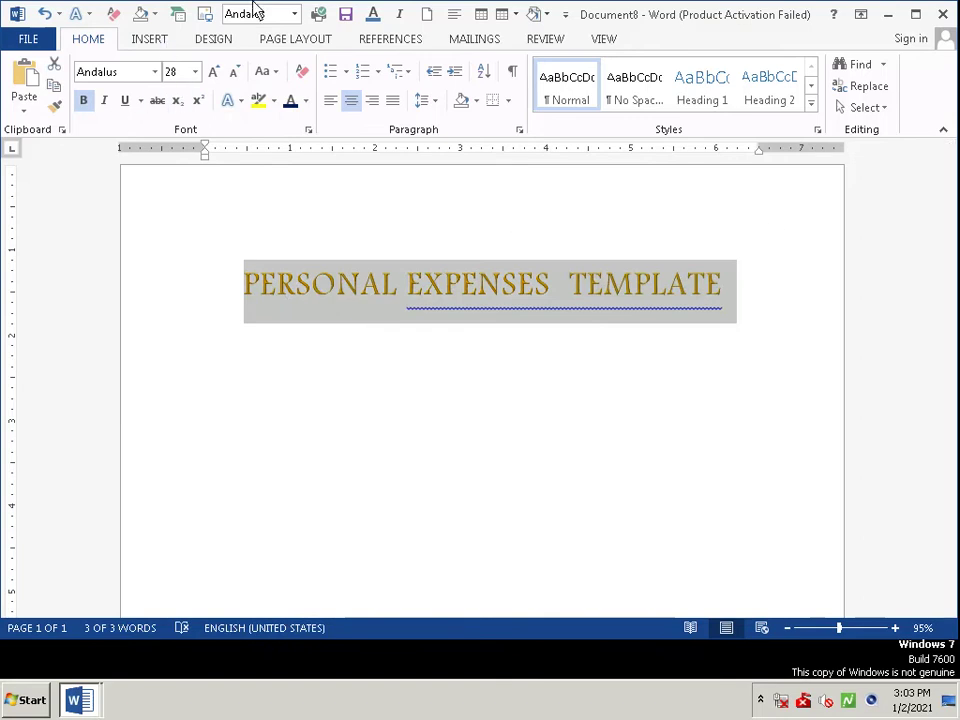
Give the title a thick underline and ignore the grammar flag on EXPENSES TEMPLATE
click(142, 101)
click(161, 178)
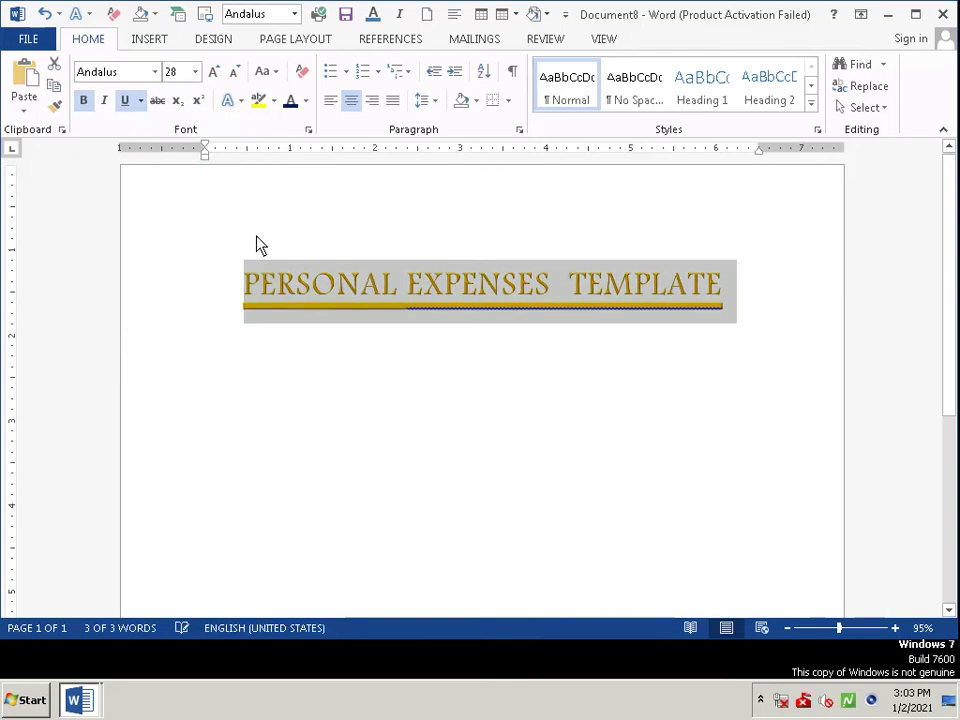
click(326, 377)
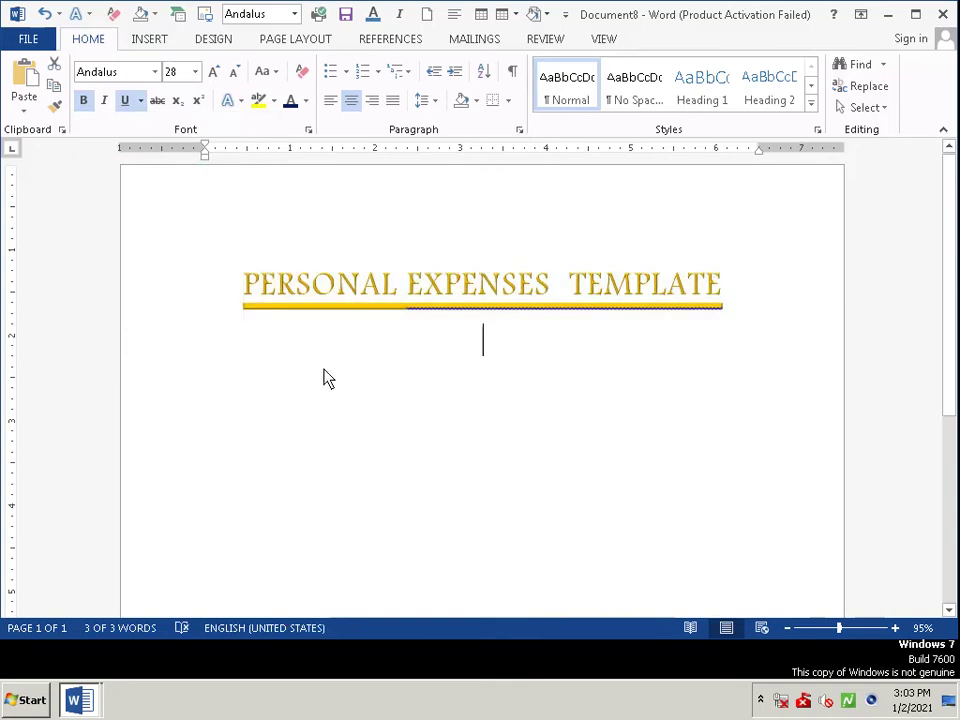
right_click(537, 303)
click(614, 352)
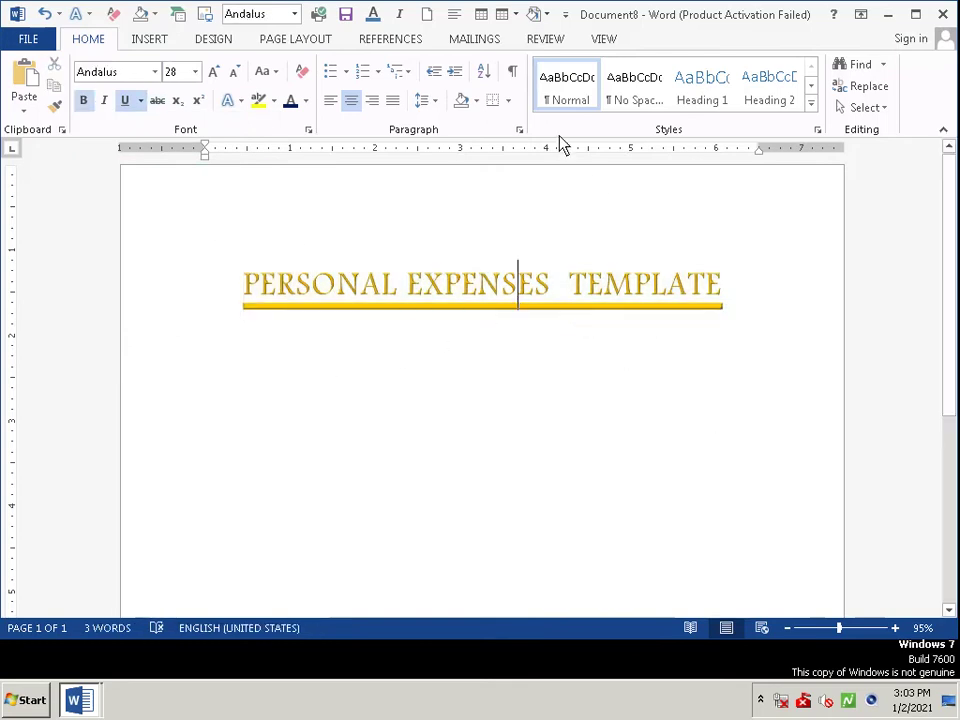
Select the whole title line and bring up its right-click formatting options
click(778, 307)
scroll(780, 310, down, 5)
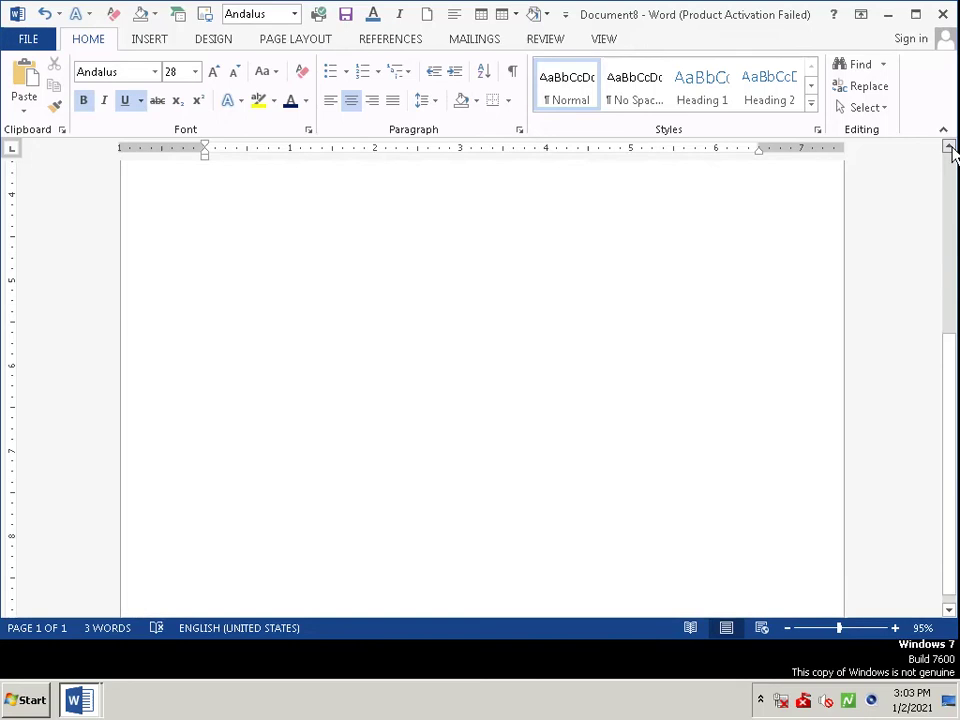
scroll(953, 150, up, 4)
scroll(953, 150, up, 2)
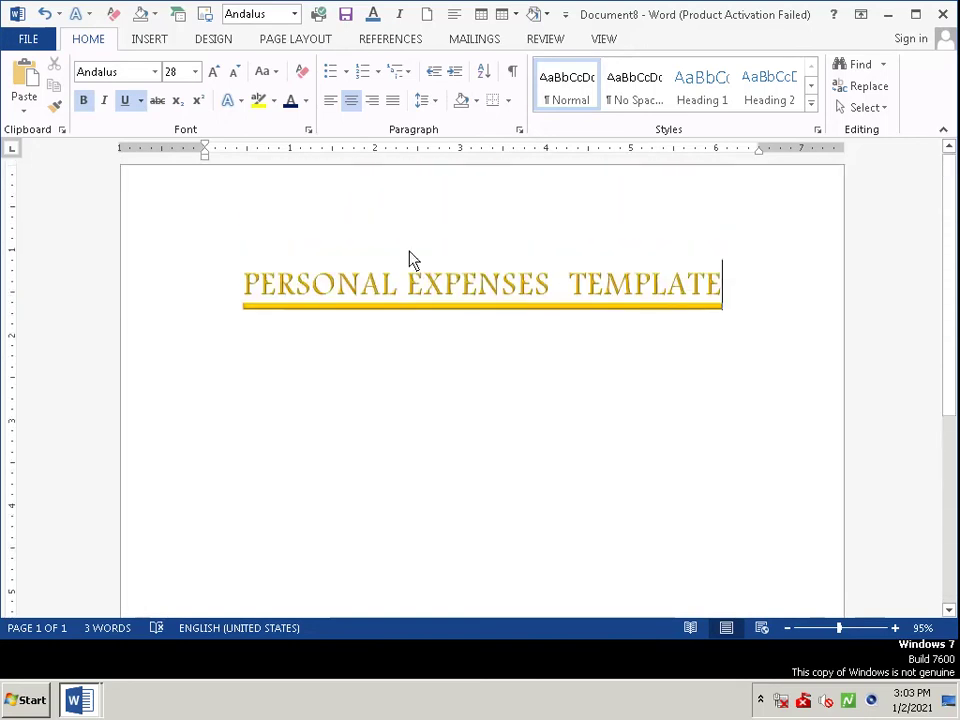
drag(247, 291, 684, 287)
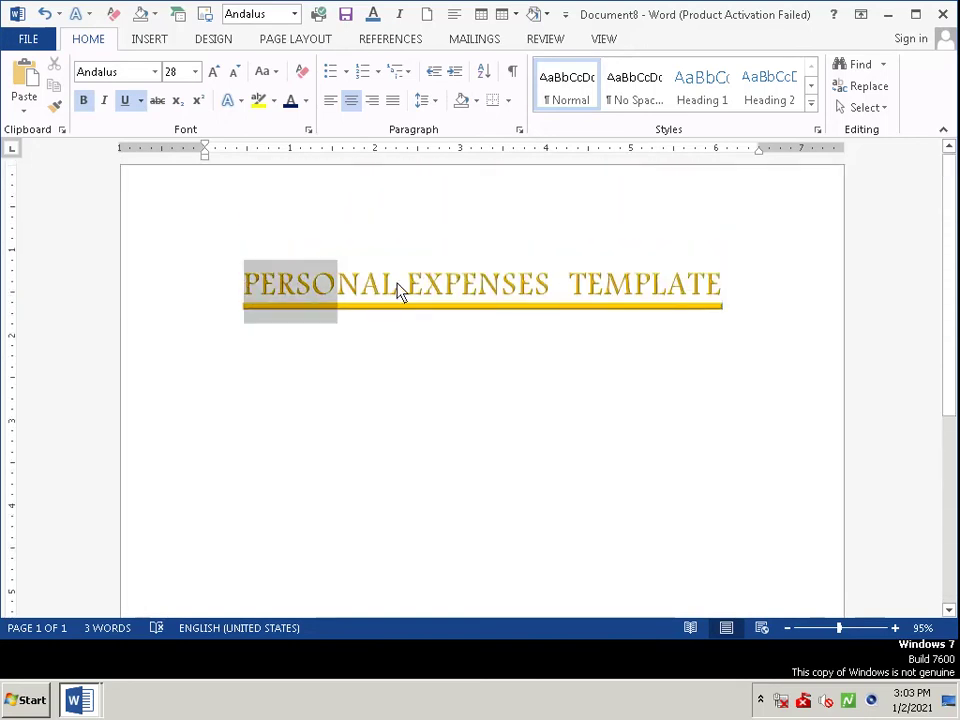
scroll(810, 249, down, 5)
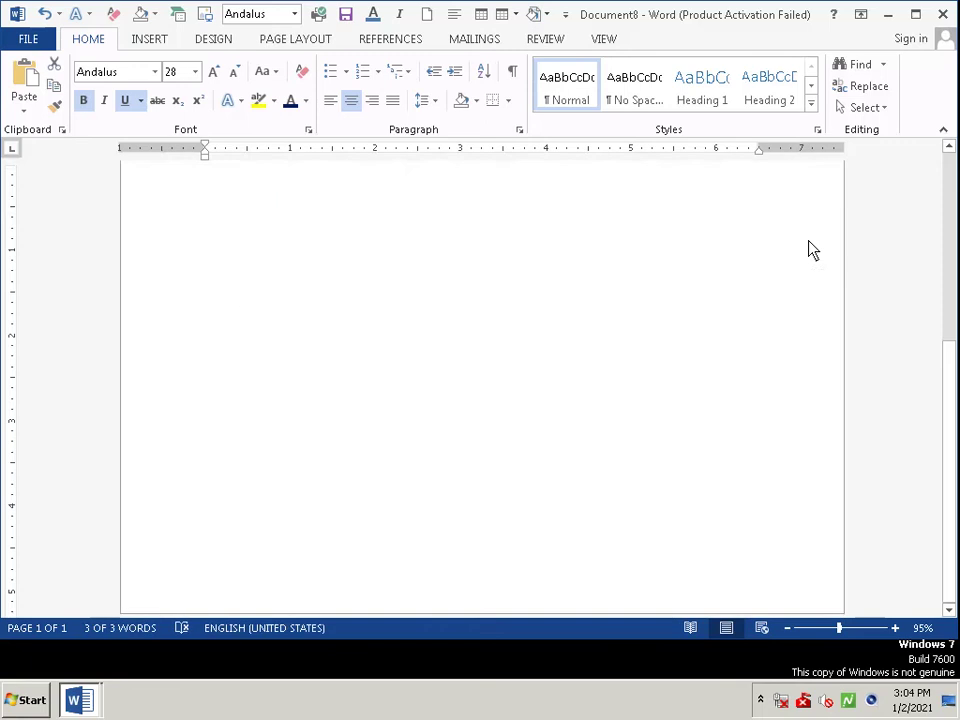
scroll(953, 214, up, 5)
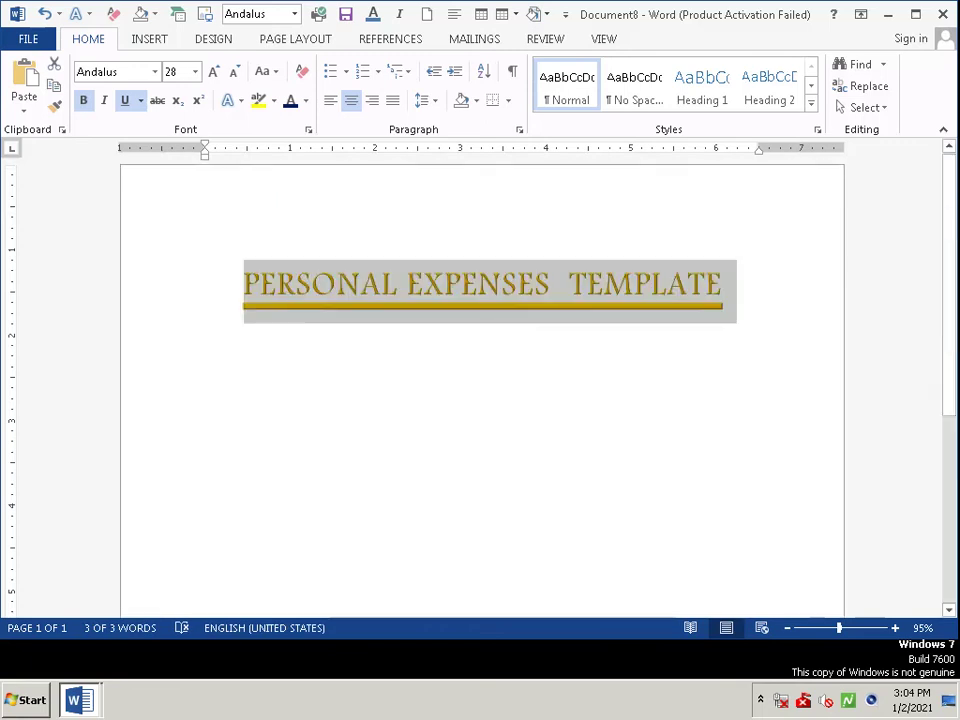
right_click(656, 290)
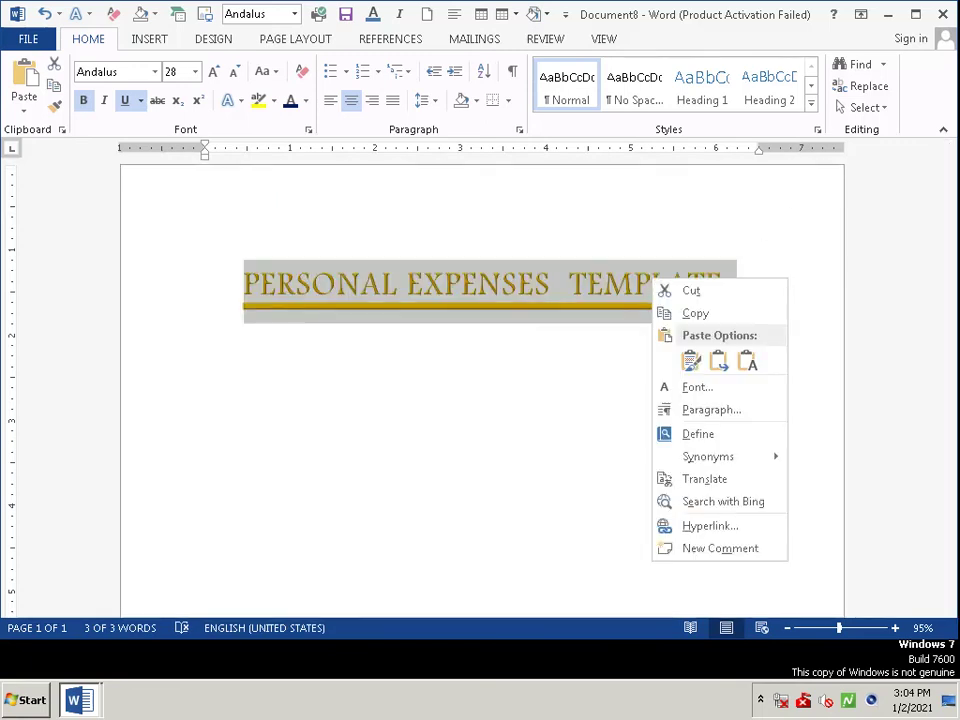
Fill the title text with a dark gold gradient from the Font Color menu
click(773, 259)
mouse_move(801, 459)
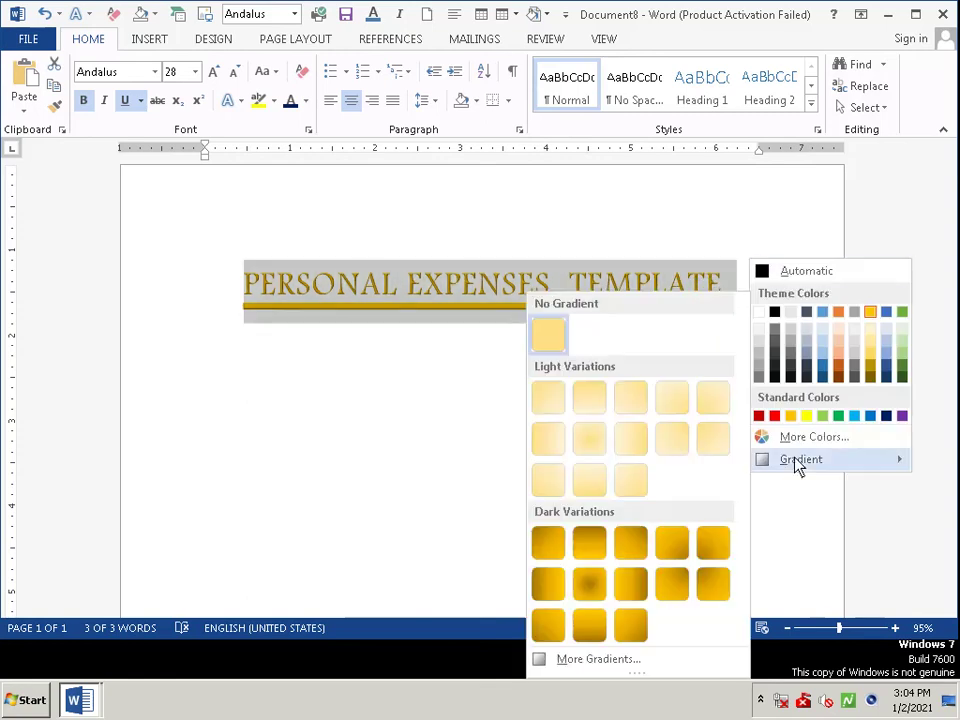
click(582, 548)
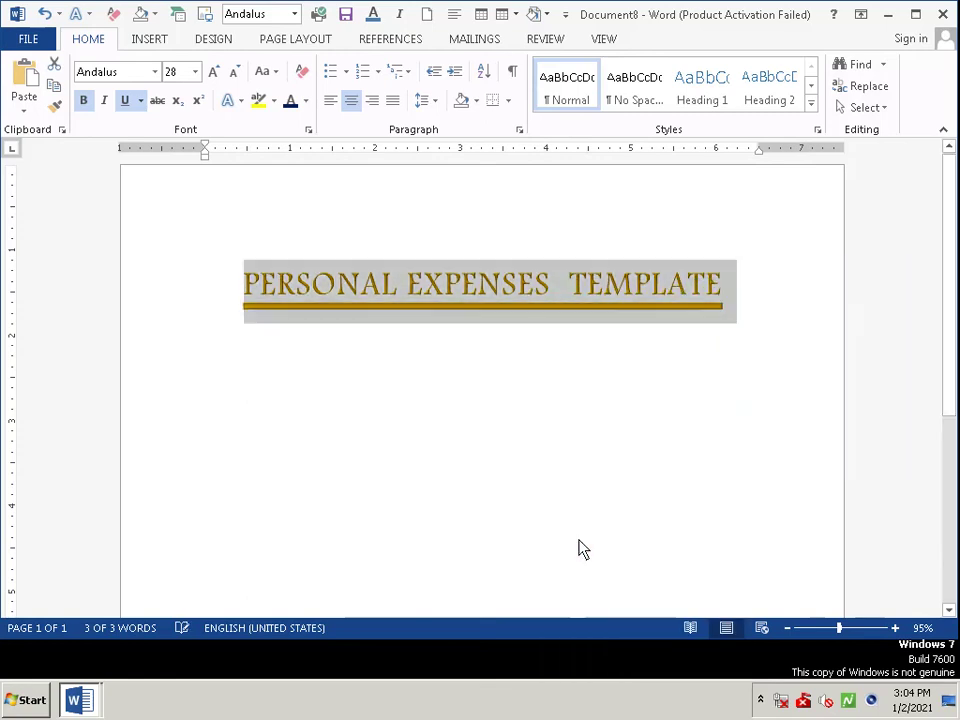
click(777, 247)
mouse_move(801, 459)
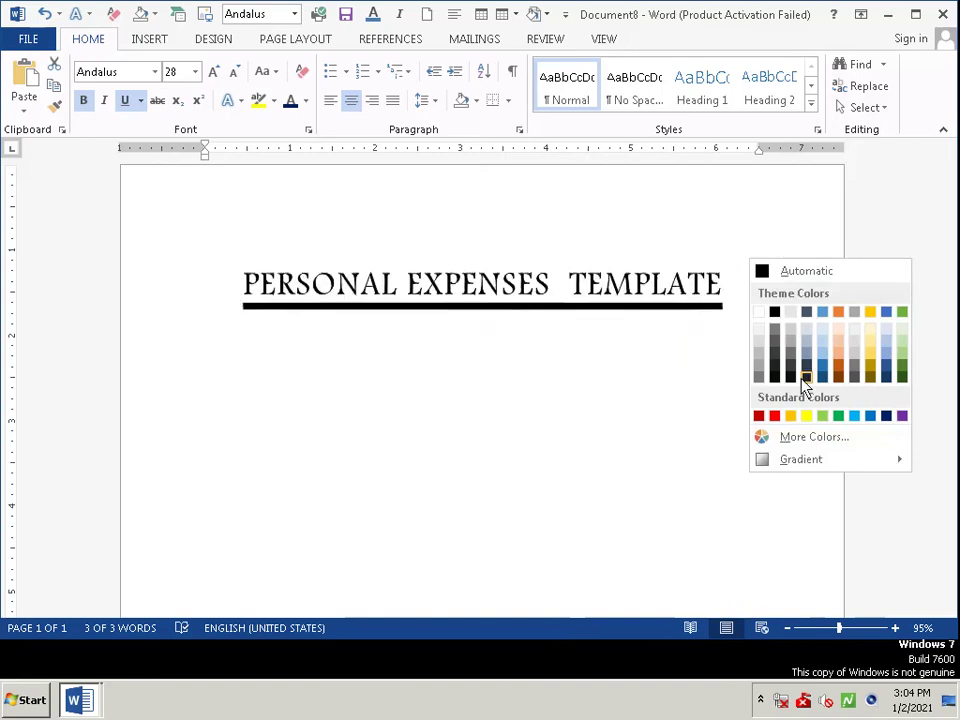
In Format Text Effects, make the title gradient's last stop a lighter gold
click(576, 664)
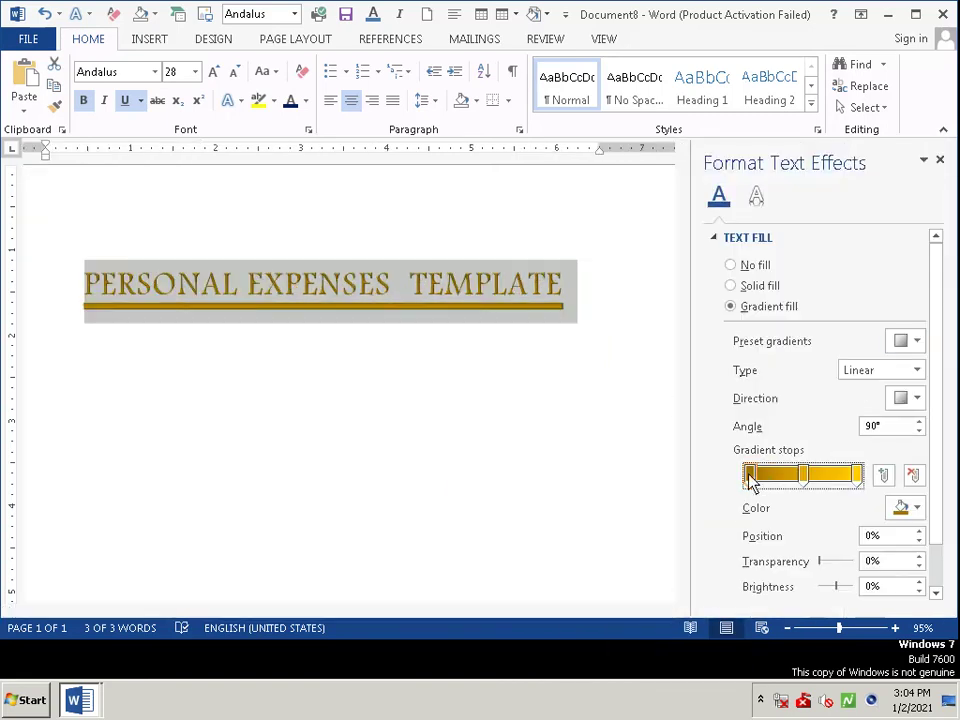
click(857, 473)
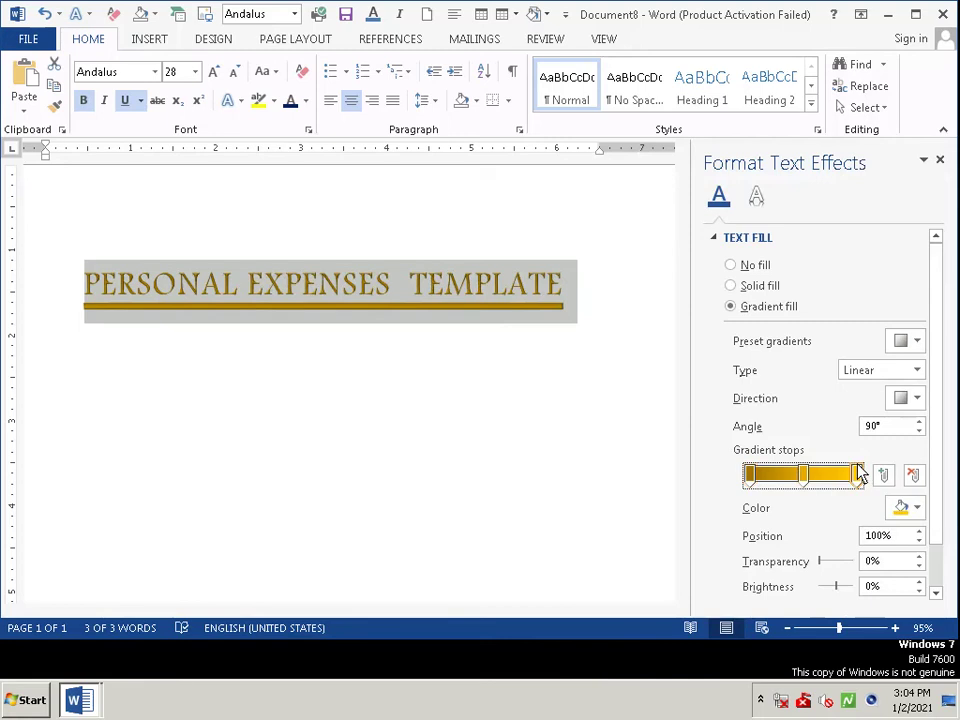
click(915, 508)
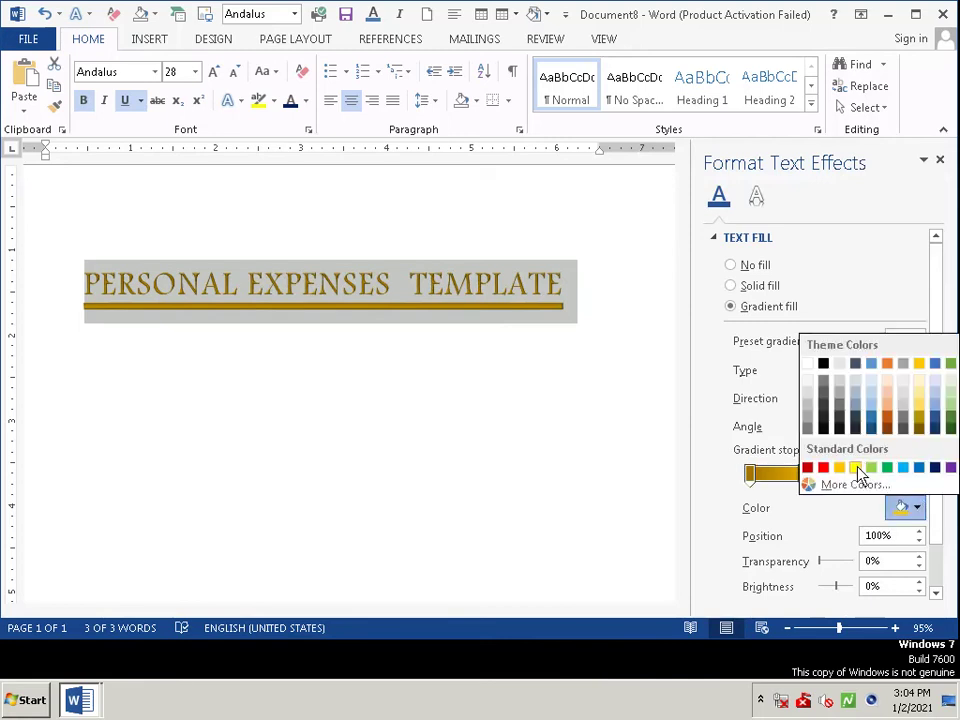
click(921, 406)
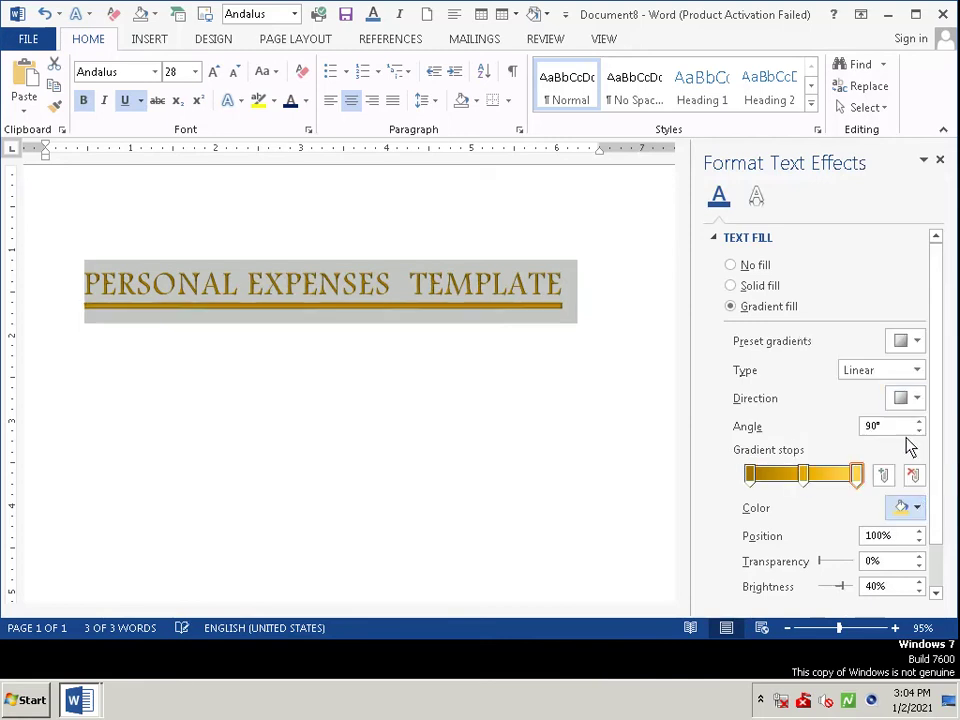
Move and add gold gradient stops, one to about 63%, then close the pane
click(751, 477)
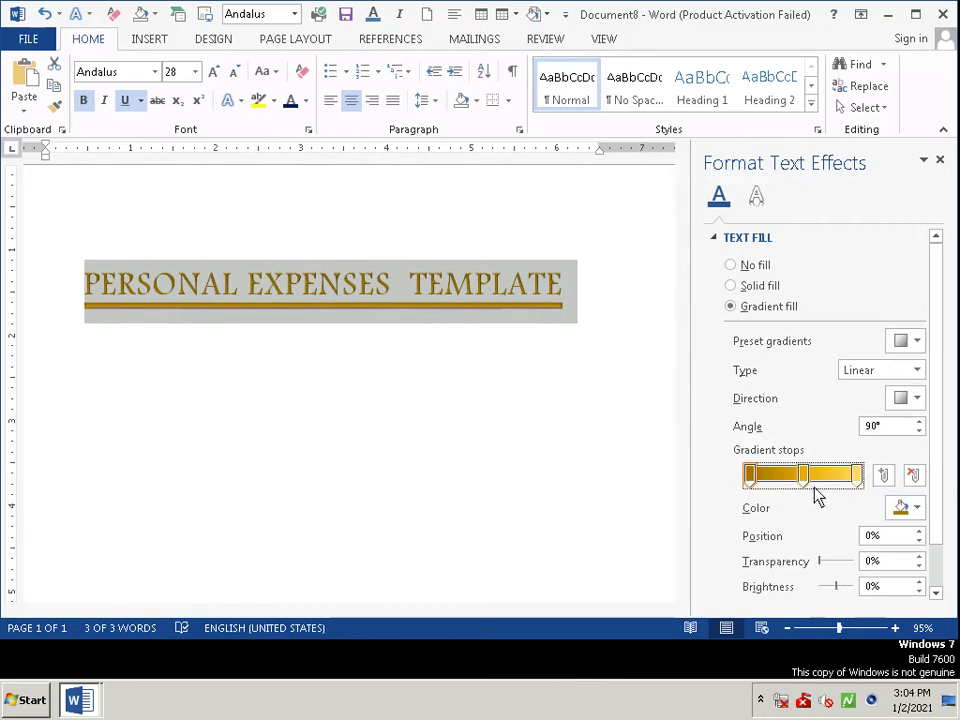
mouse_move(803, 480)
mouse_down()
mouse_move(843, 490)
mouse_move(791, 490)
mouse_up()
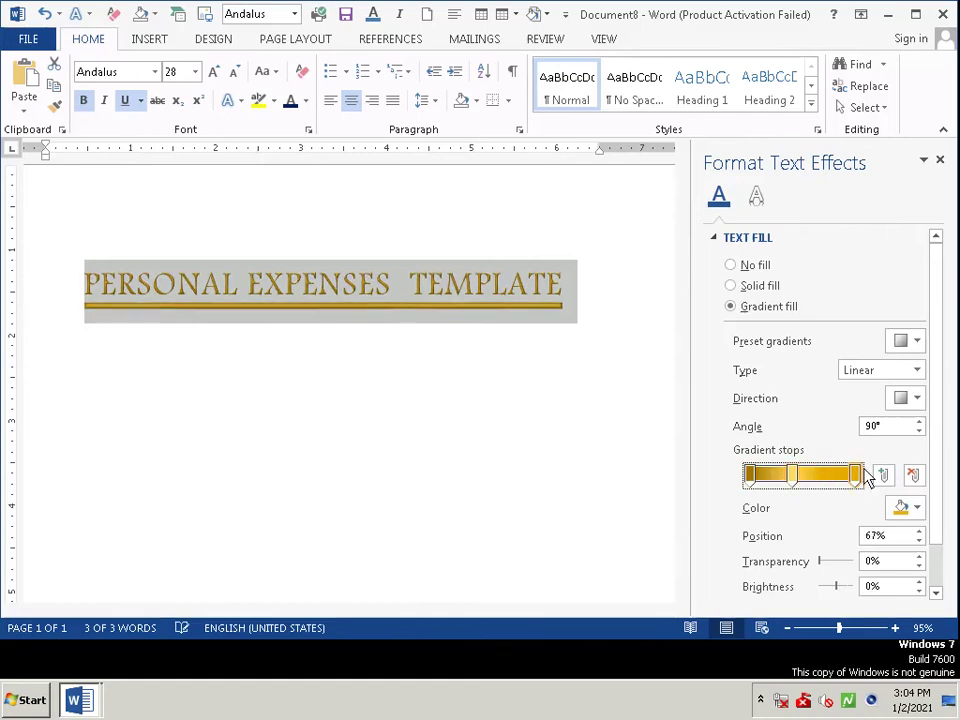
click(792, 478)
mouse_move(797, 482)
mouse_down()
mouse_move(827, 476)
mouse_move(797, 497)
mouse_move(866, 482)
mouse_up()
click(881, 475)
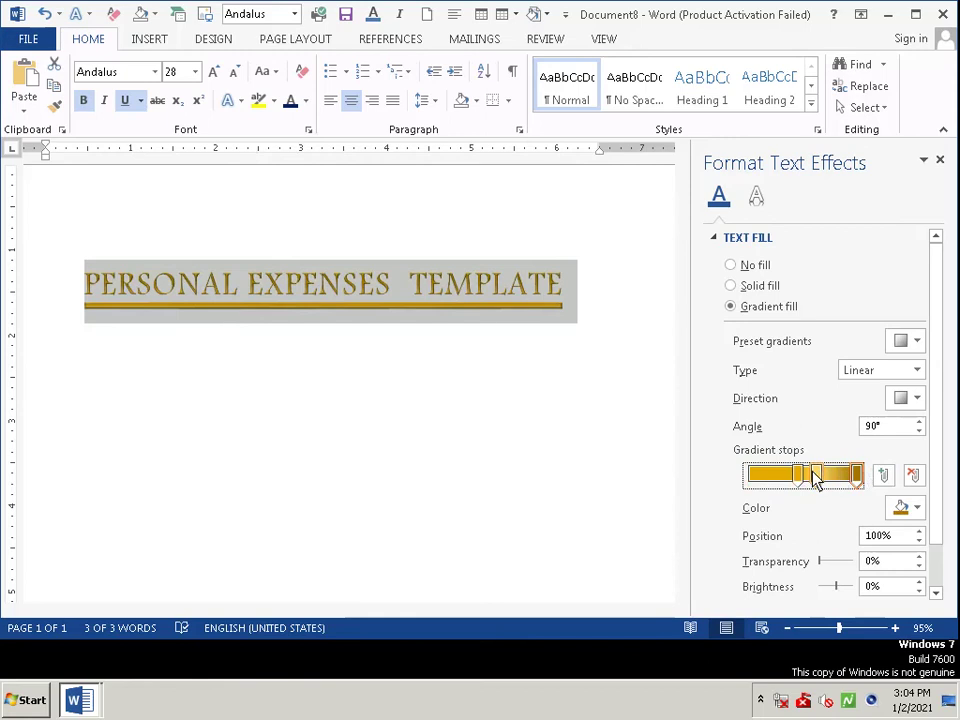
mouse_move(815, 477)
mouse_down()
mouse_move(831, 477)
mouse_move(765, 497)
mouse_move(821, 491)
mouse_move(813, 492)
mouse_up()
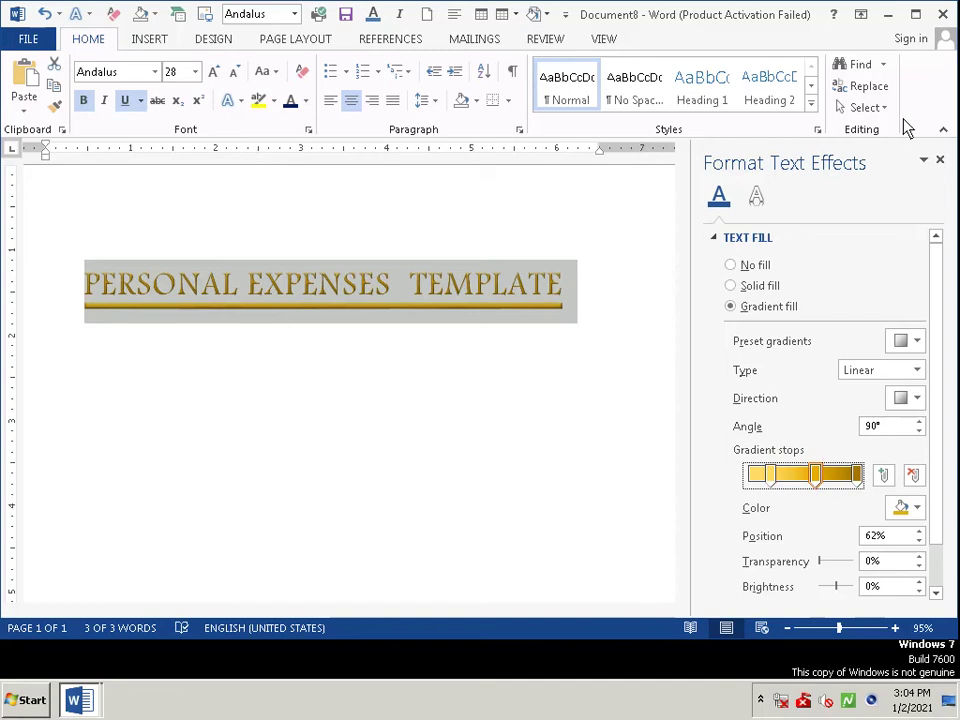
click(591, 370)
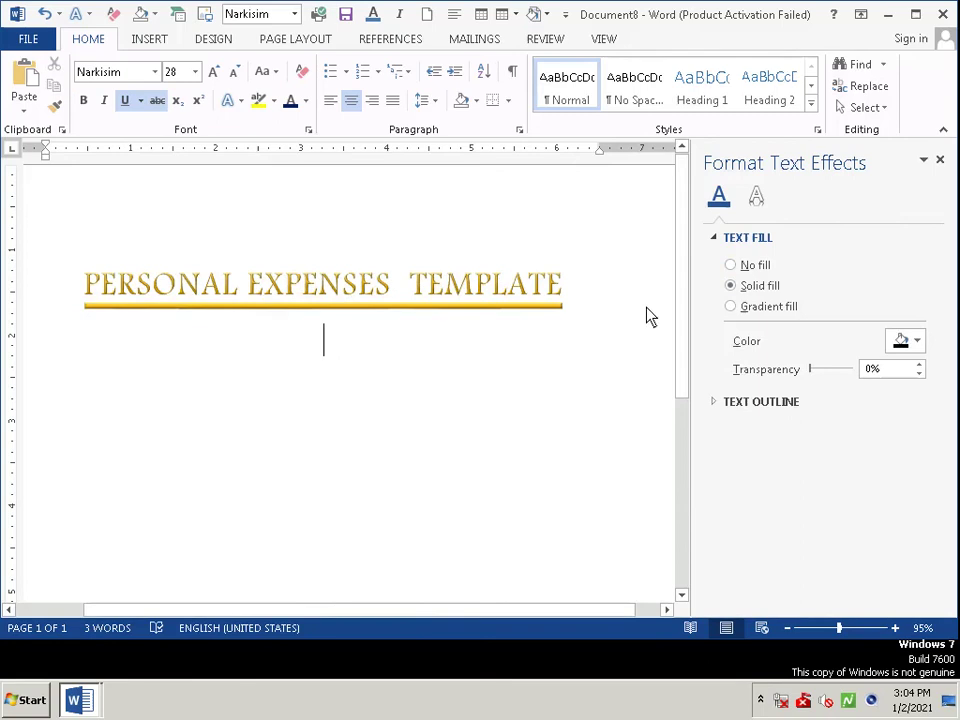
click(940, 160)
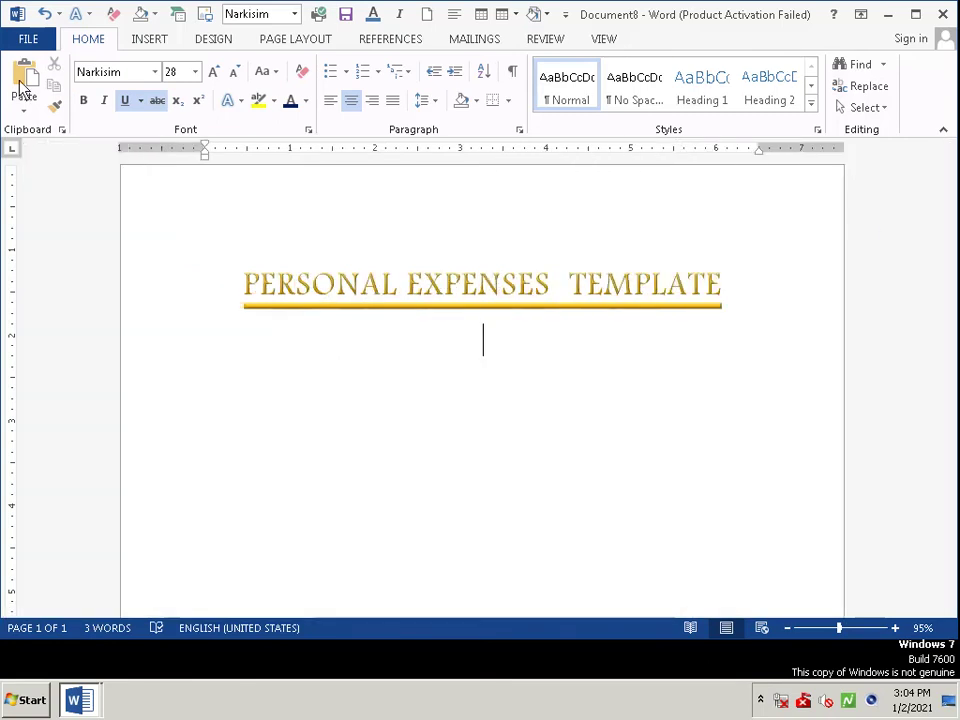
Draw a 0.68" by 1.36" rounded rectangle centred below the title
click(152, 40)
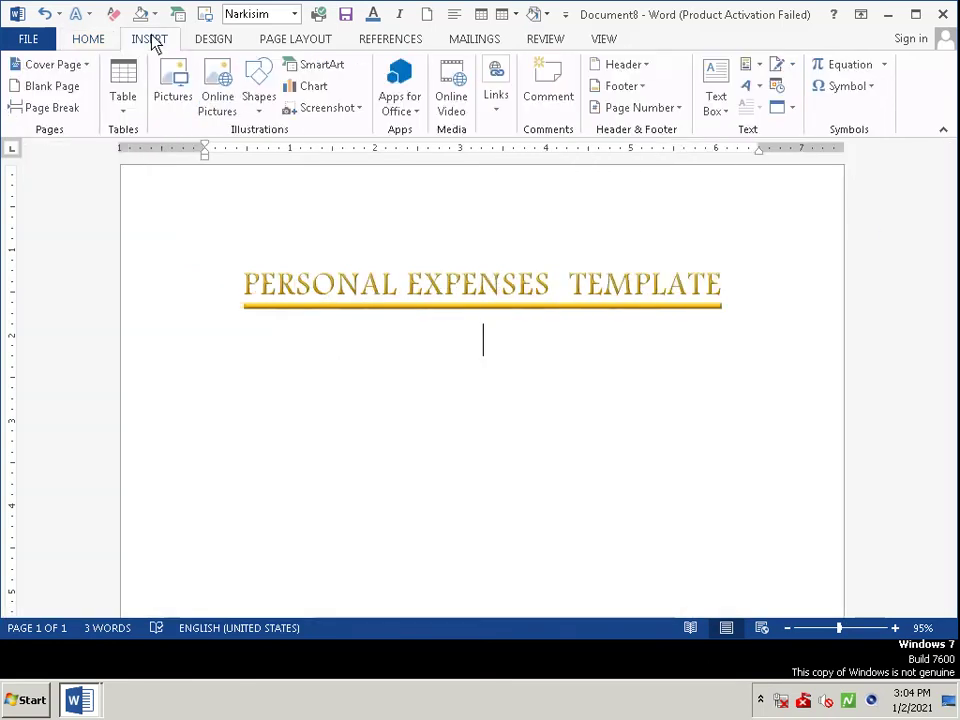
click(258, 105)
click(401, 151)
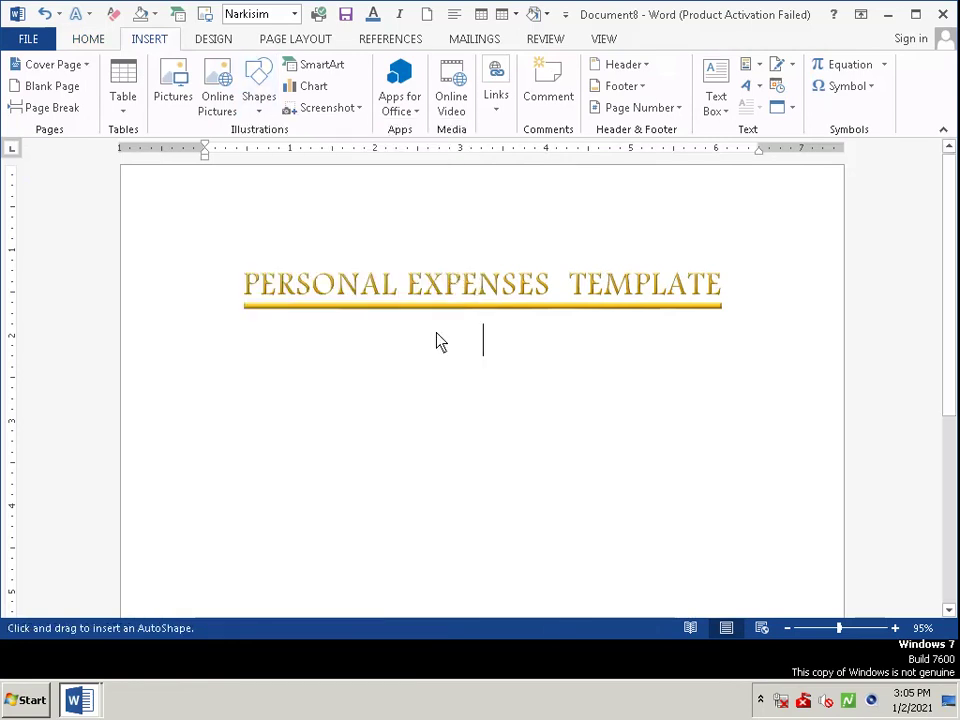
drag(422, 389, 540, 454)
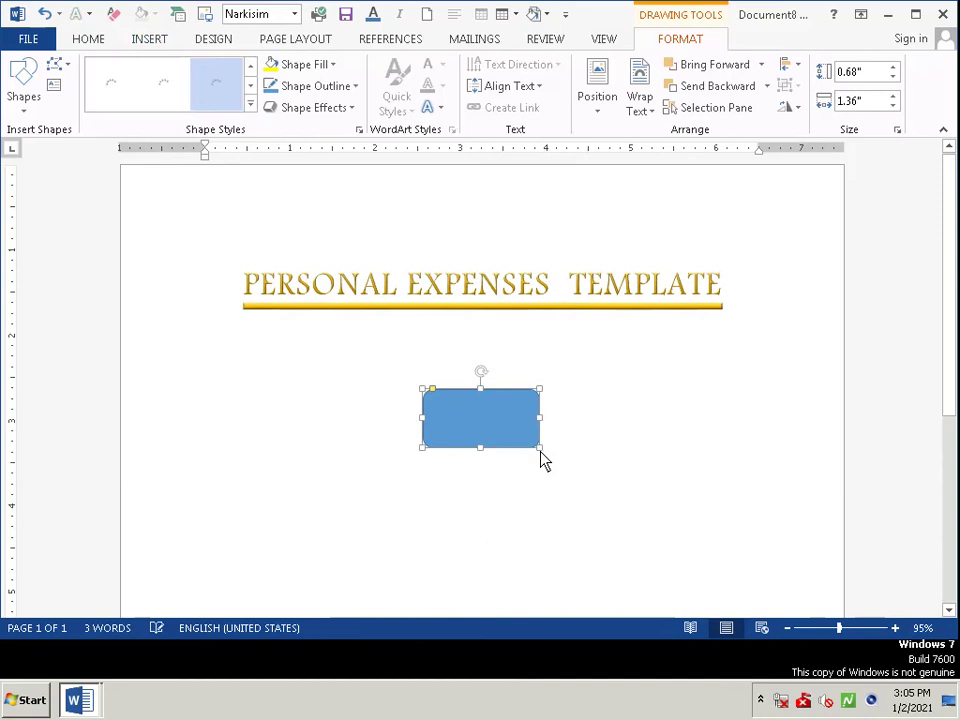
click(251, 104)
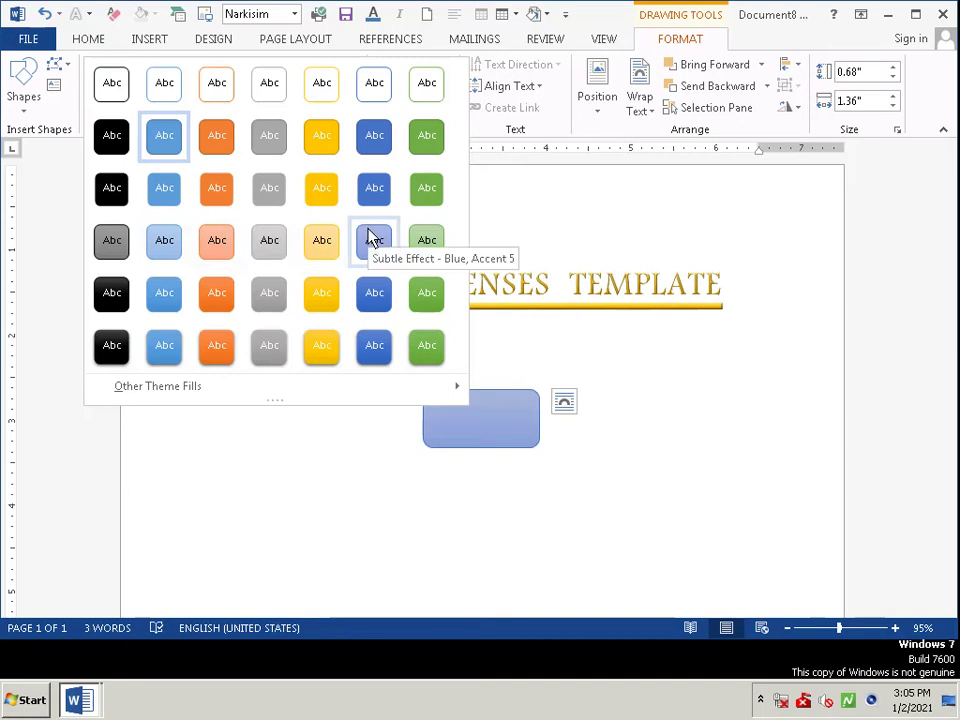
Give the rounded rectangle a bright cyan fill and a thicker white outline
click(226, 320)
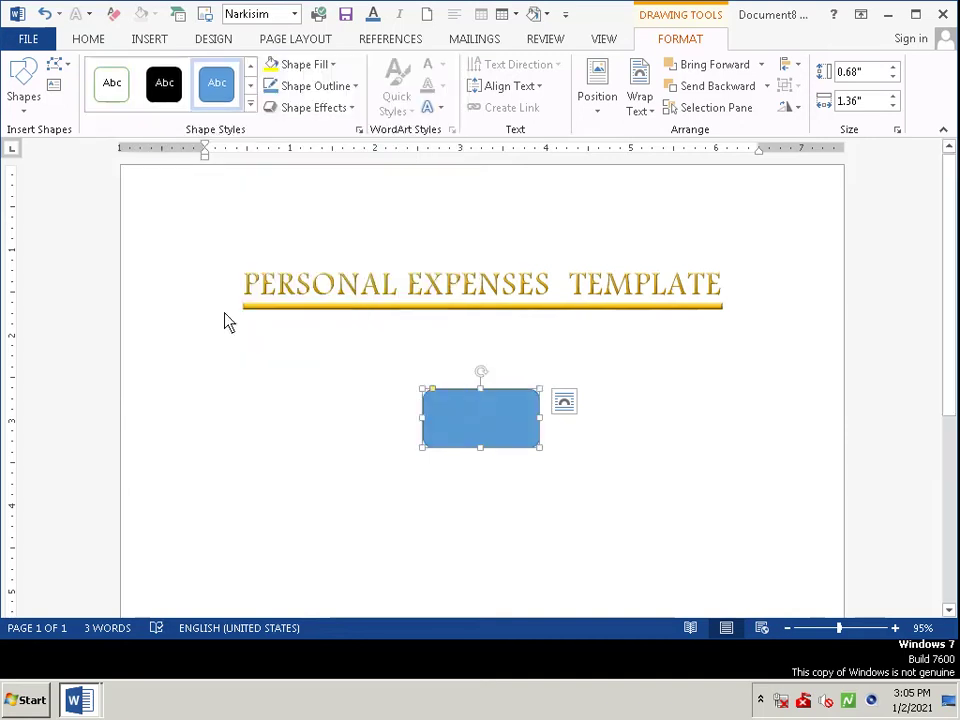
click(332, 66)
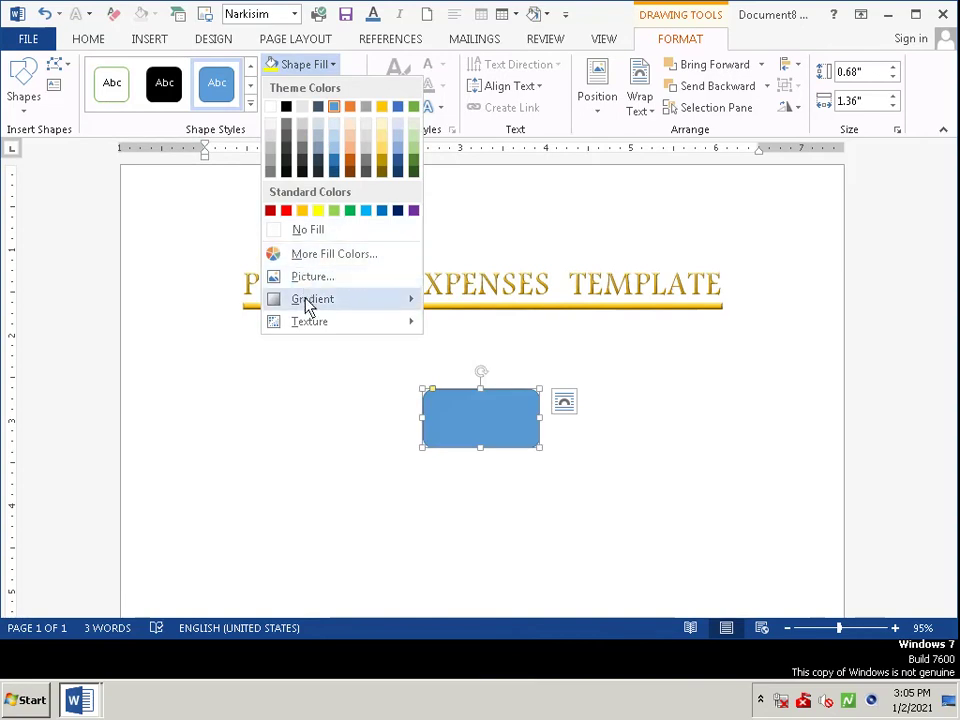
click(370, 212)
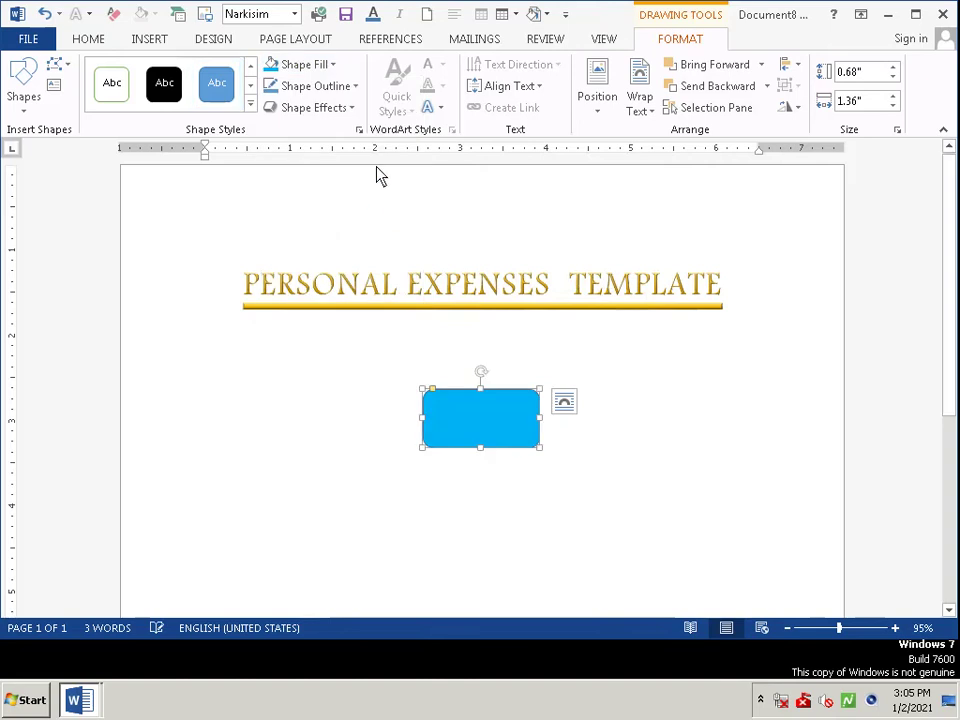
click(345, 88)
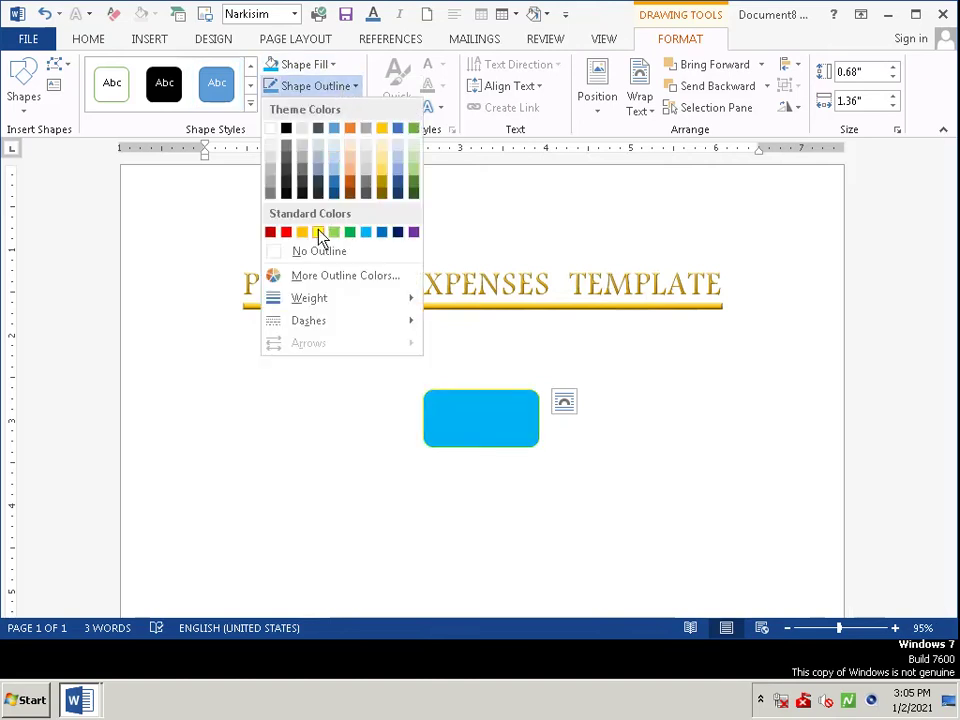
click(274, 131)
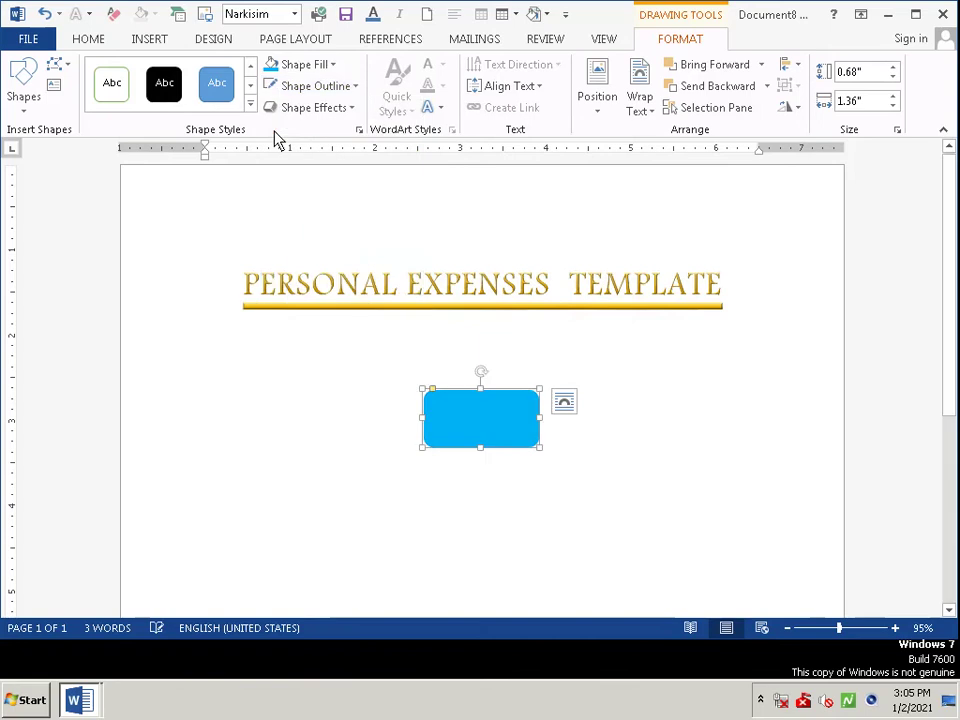
click(353, 88)
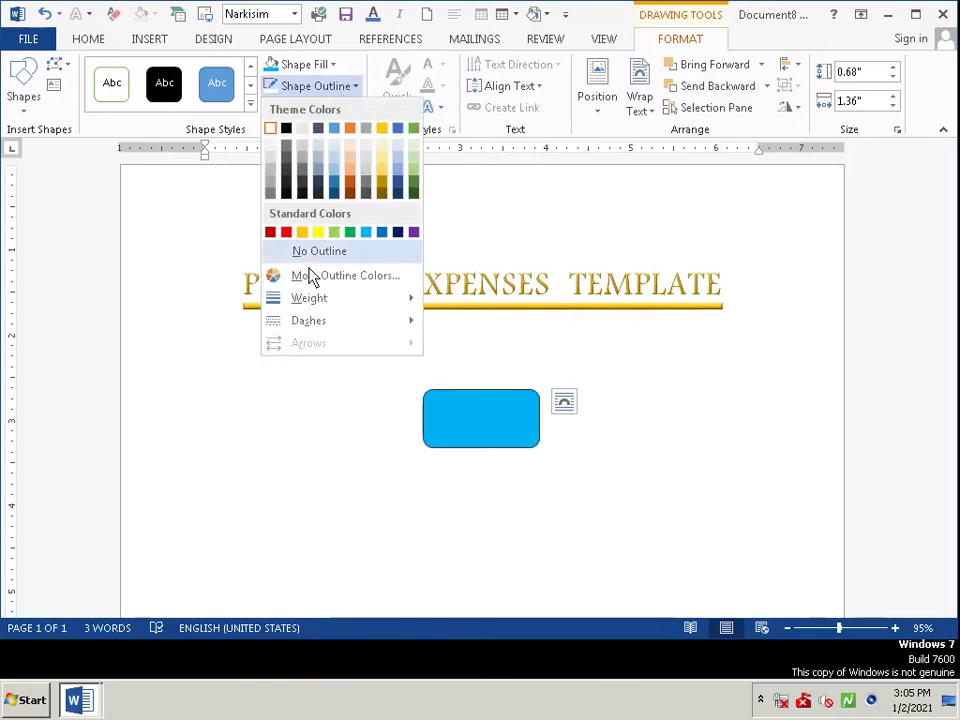
mouse_move(309, 298)
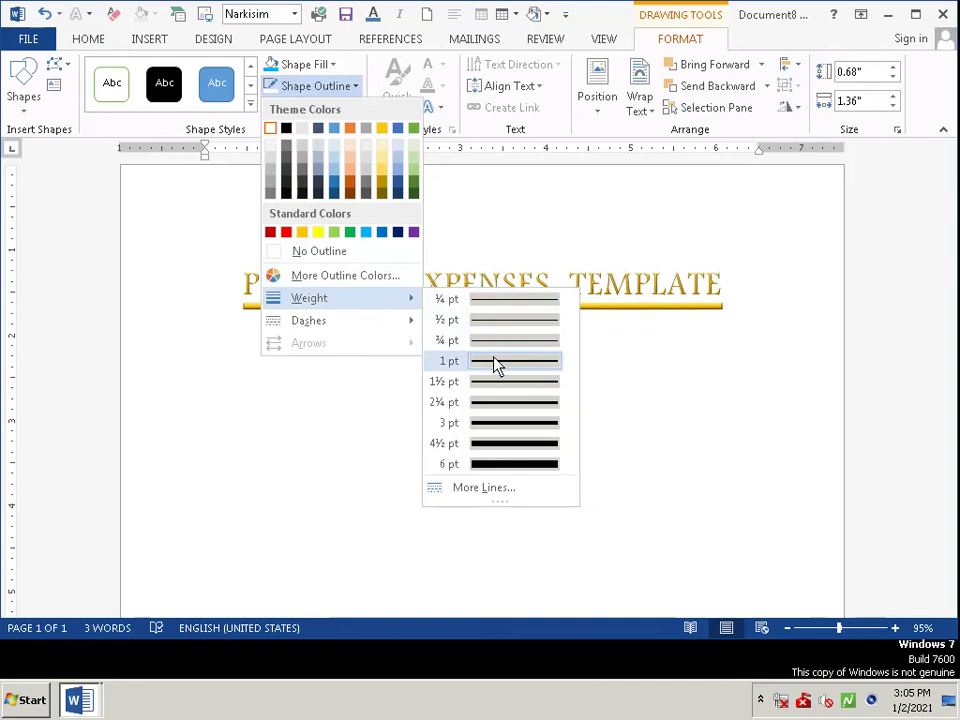
click(503, 405)
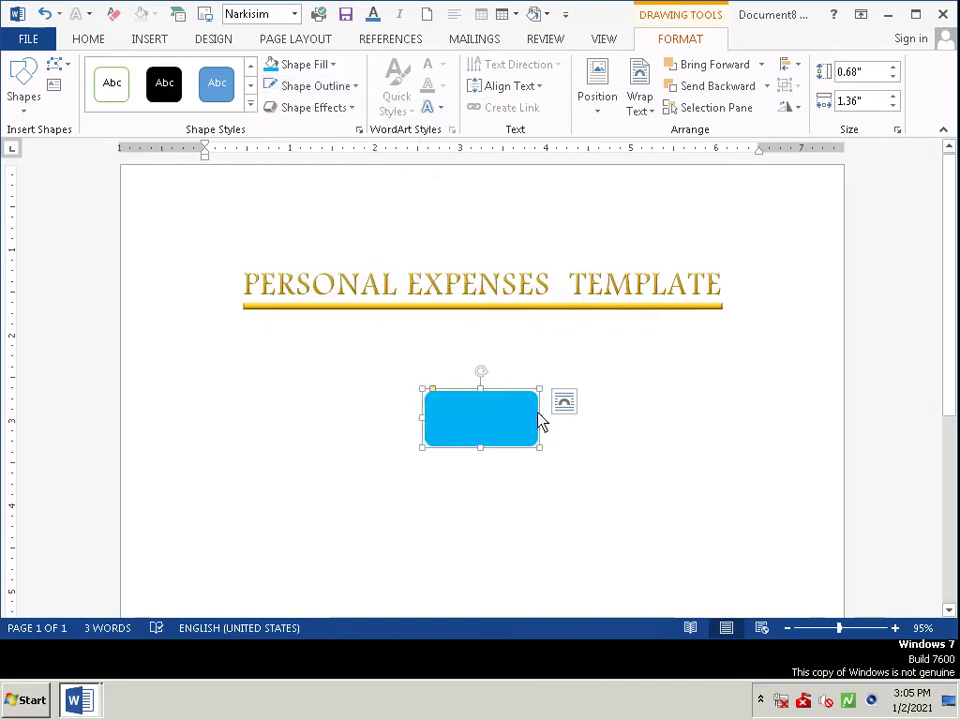
Widen the rectangle to 1.93" and re-centre it under the title
drag(541, 424, 551, 424)
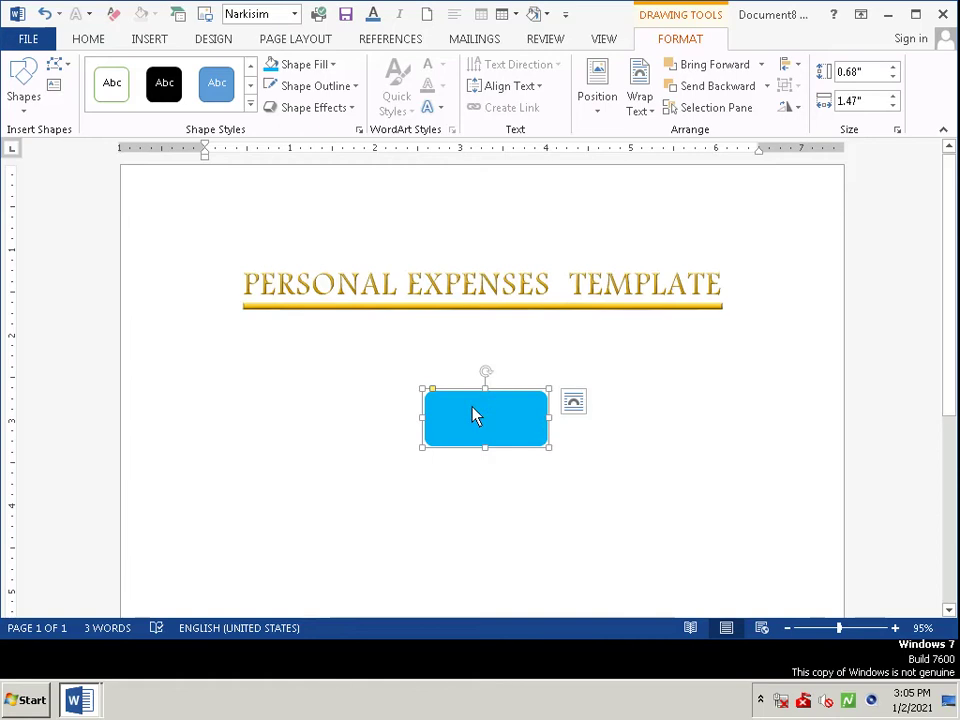
click(395, 424)
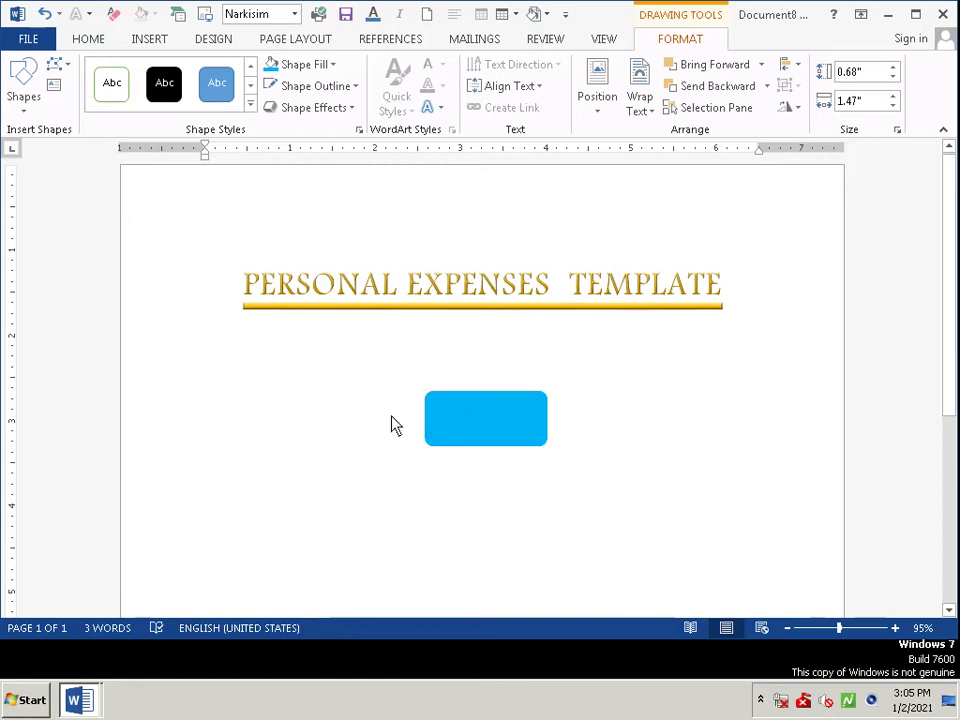
click(443, 424)
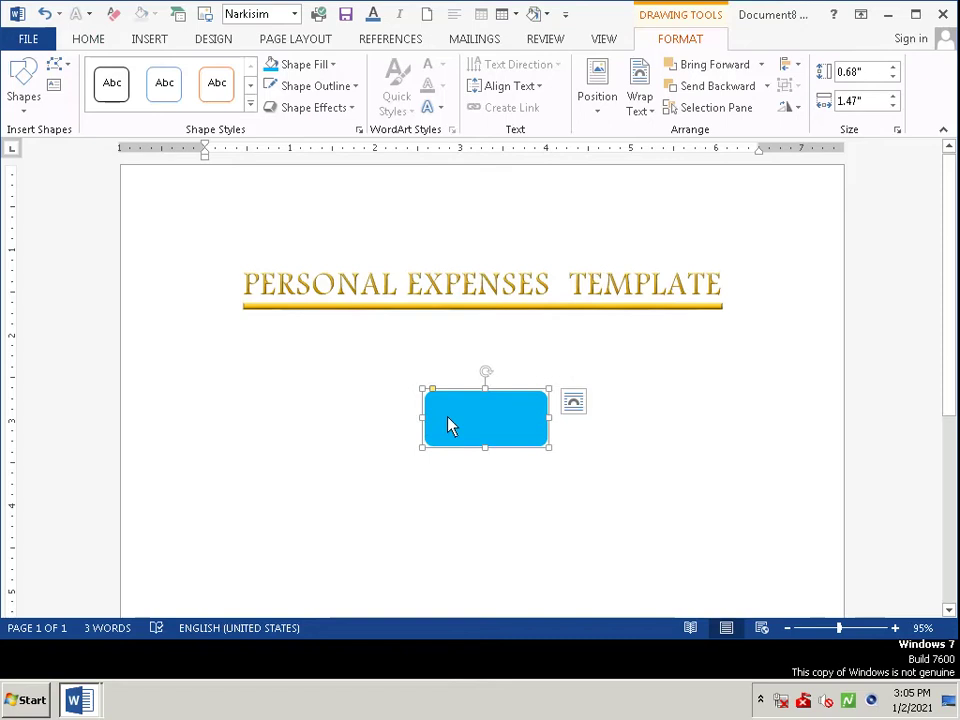
drag(421, 418, 385, 418)
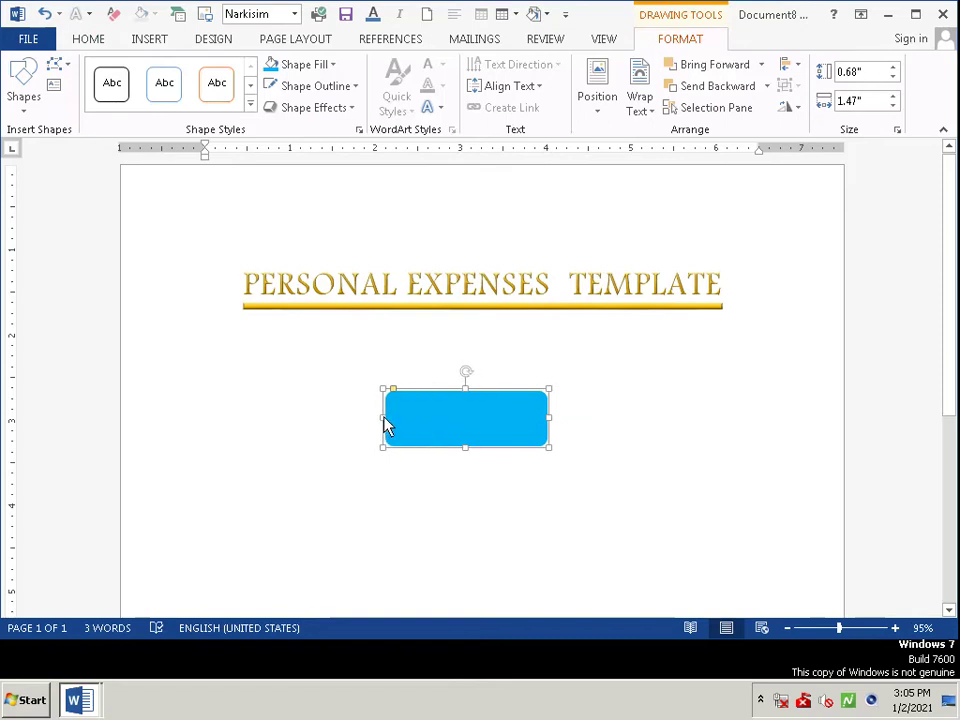
drag(446, 424, 460, 428)
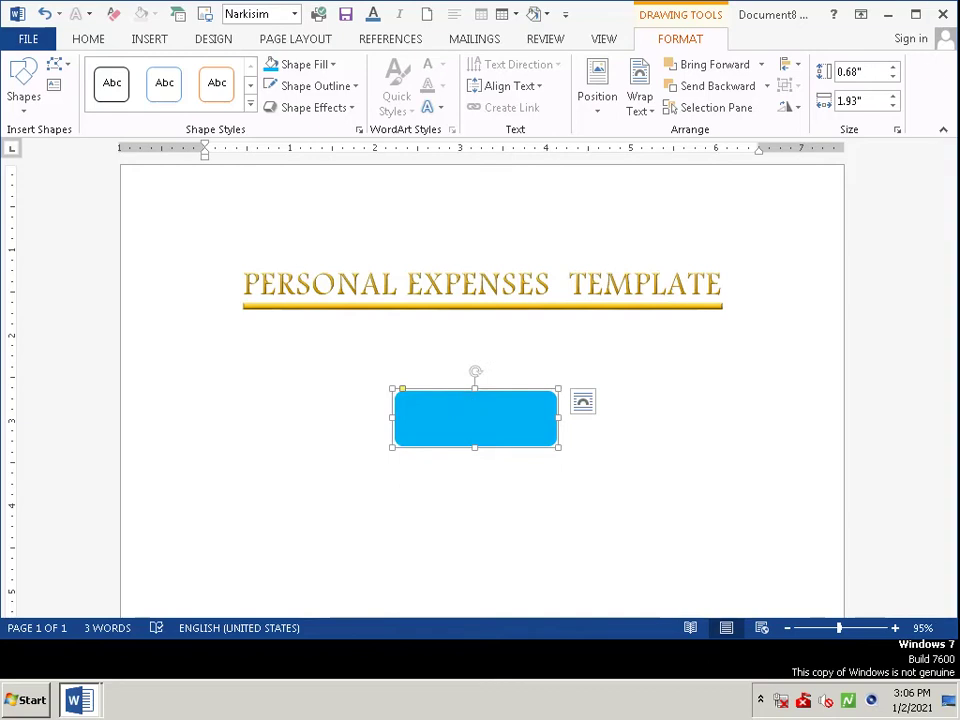
click(768, 88)
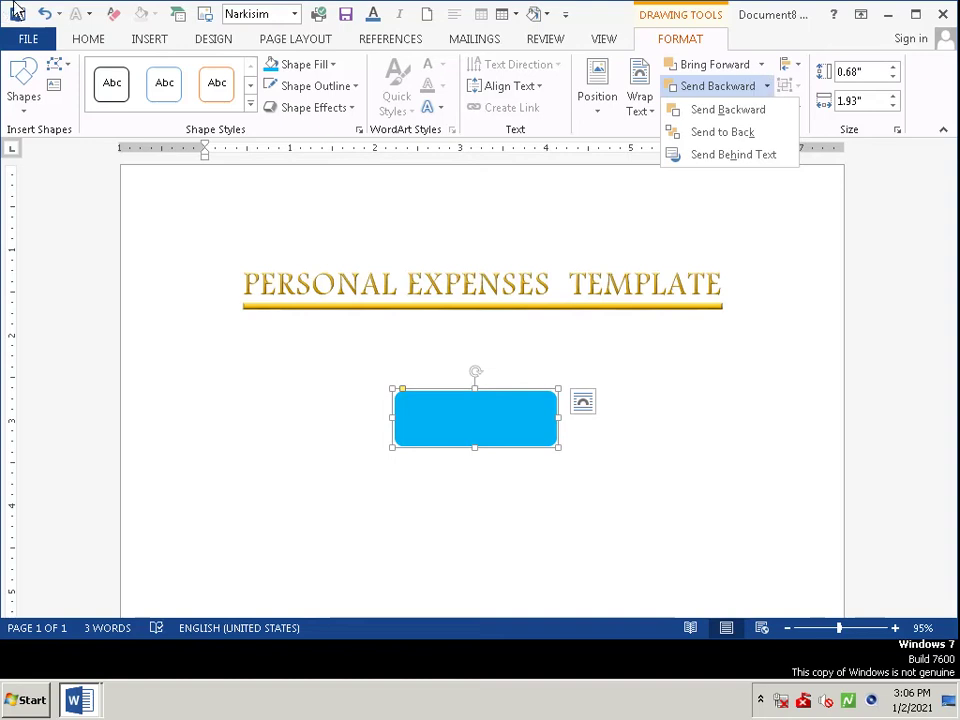
Give the cyan box a raised 3-D bevel preset effect
click(350, 109)
mouse_move(321, 141)
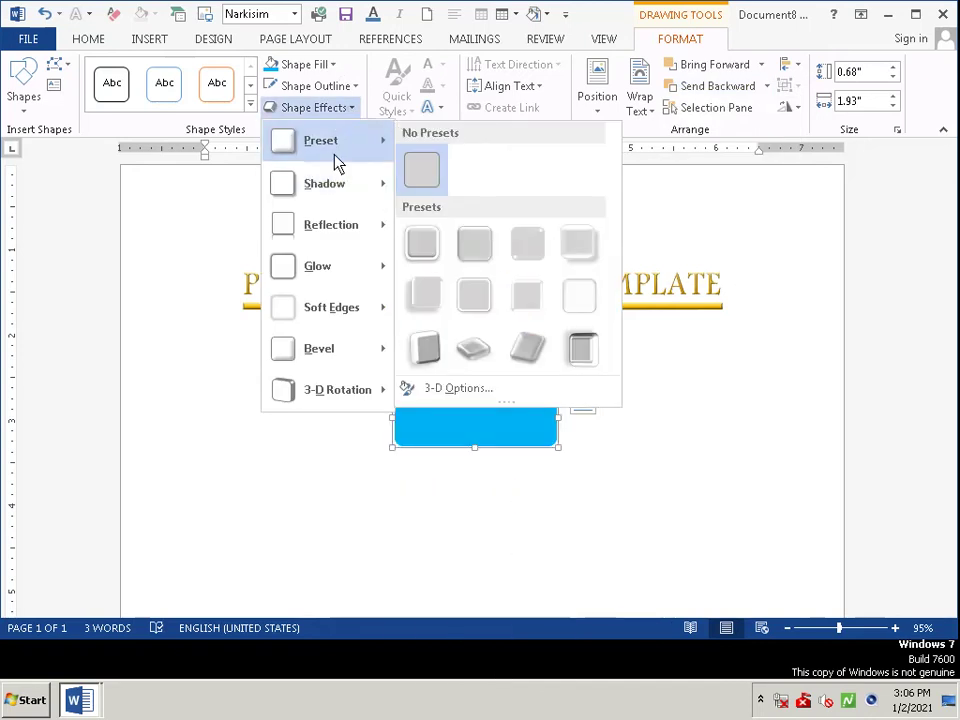
click(474, 244)
click(480, 548)
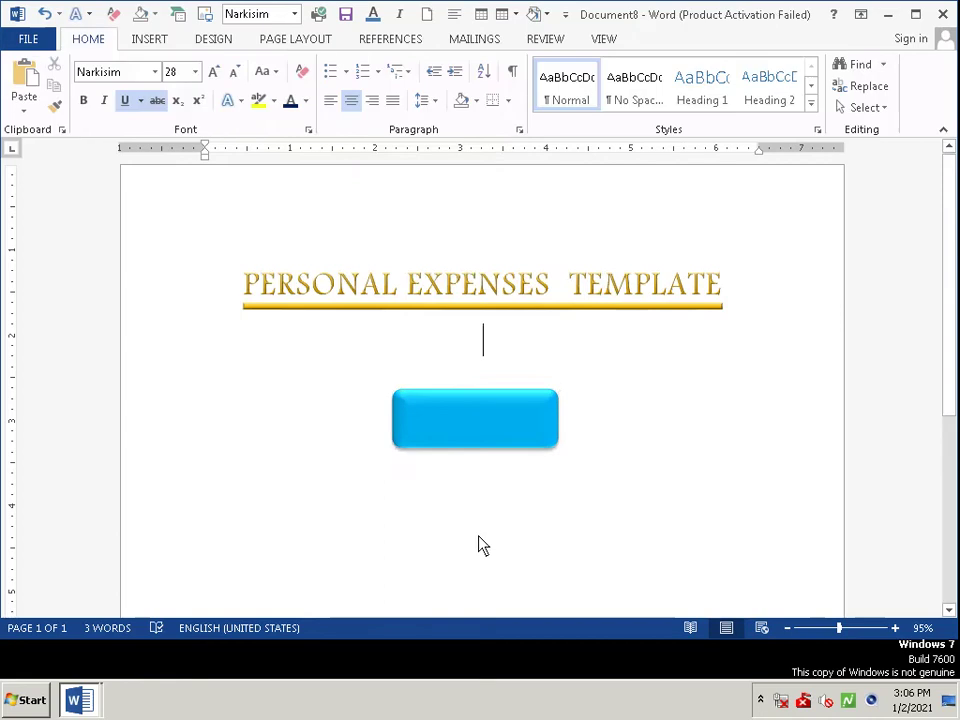
Send the cyan box behind the text
click(449, 427)
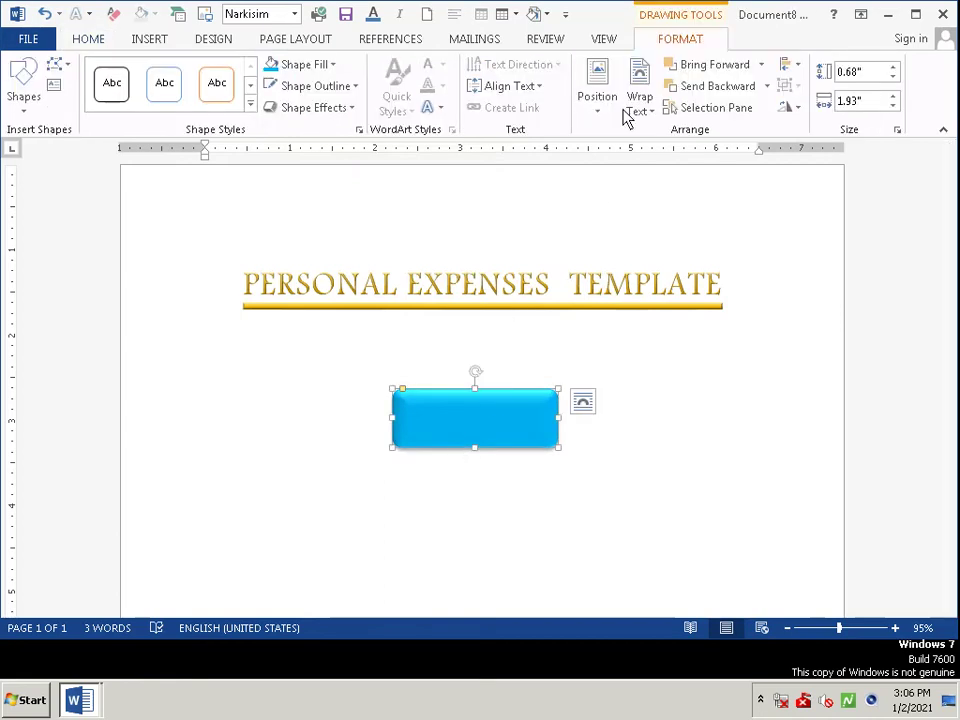
click(767, 86)
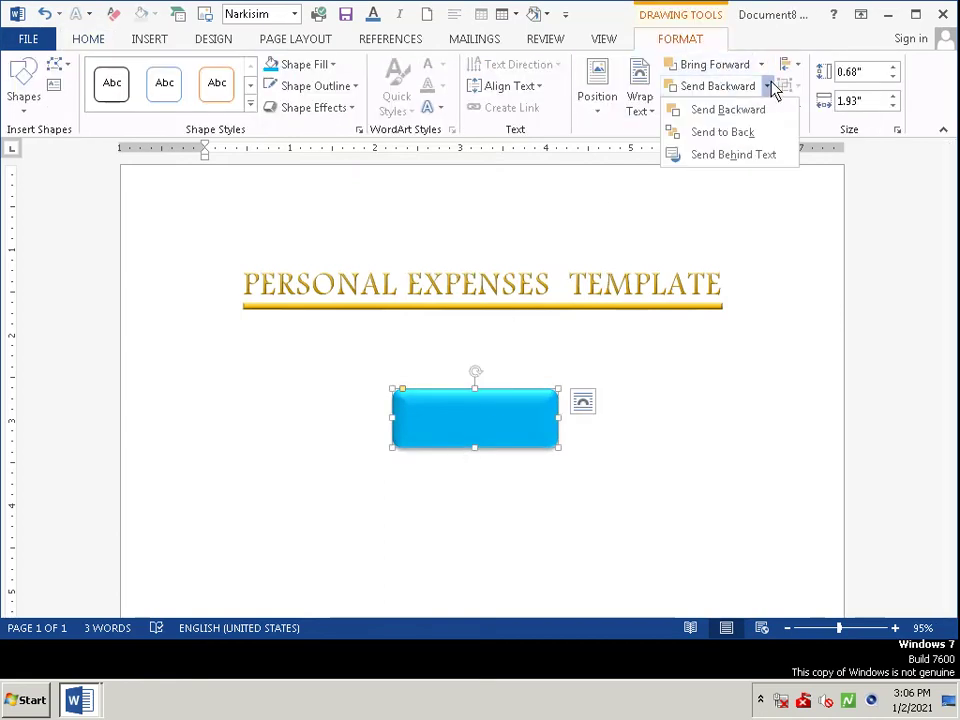
click(753, 158)
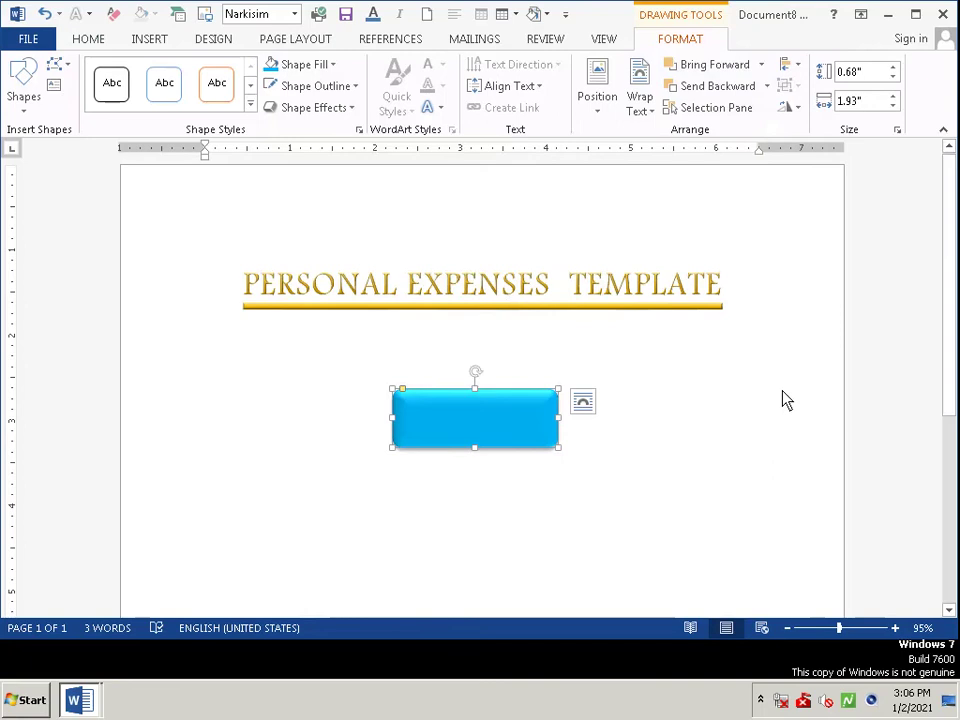
Type the person's name in the cyan box and set it in Narkisim at size 12
text(SA)
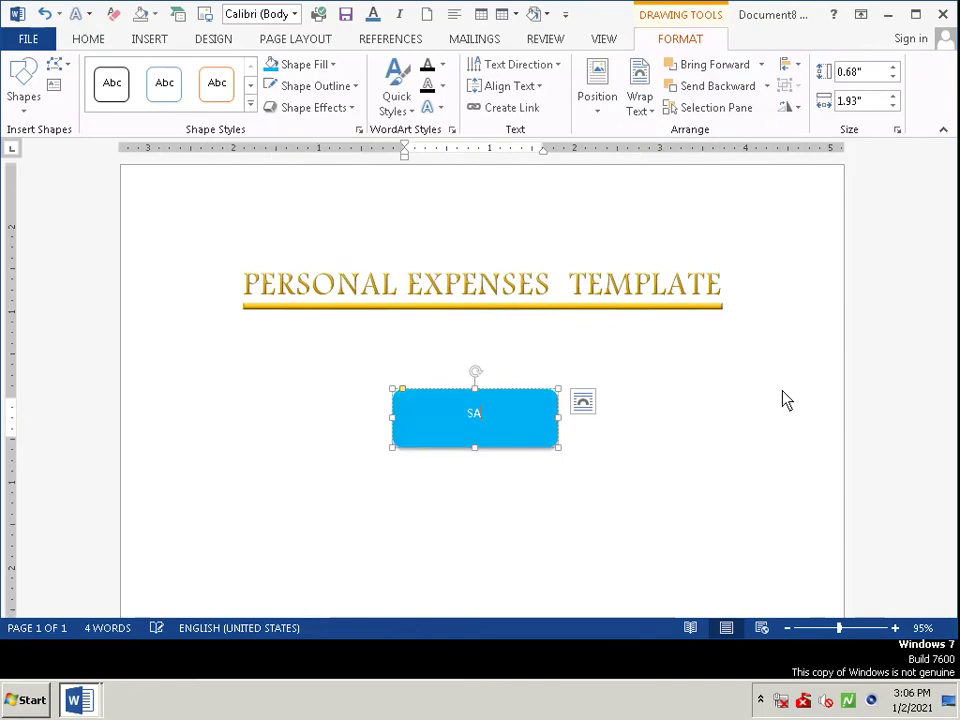
text(Y)
text(T)
text(OSH)
text(WA)
text(H)
text(G)
text(MA)
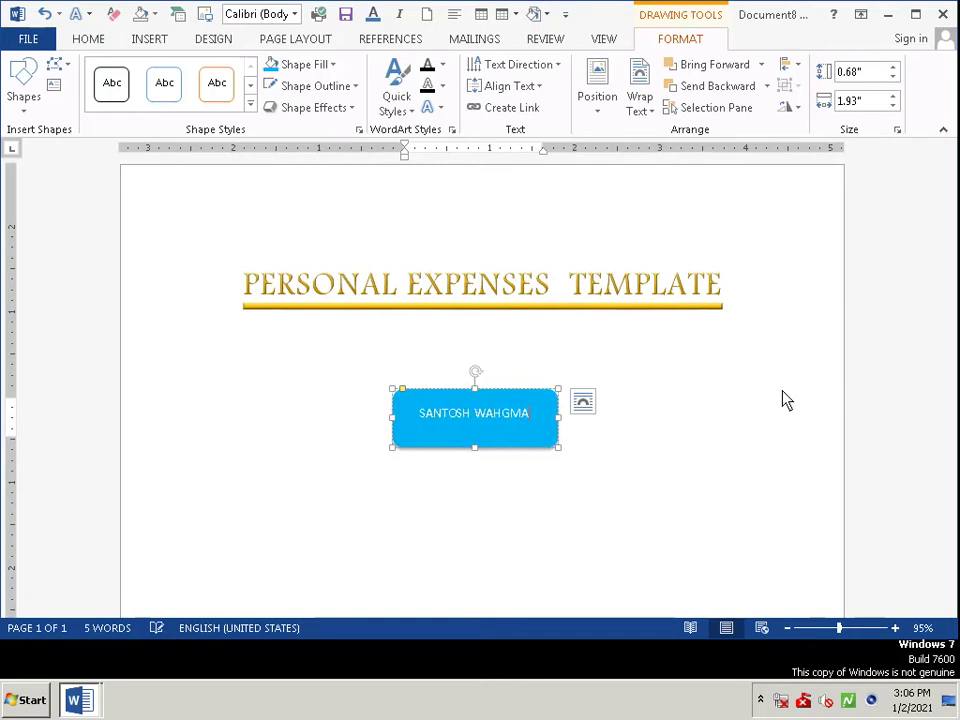
text(RE)
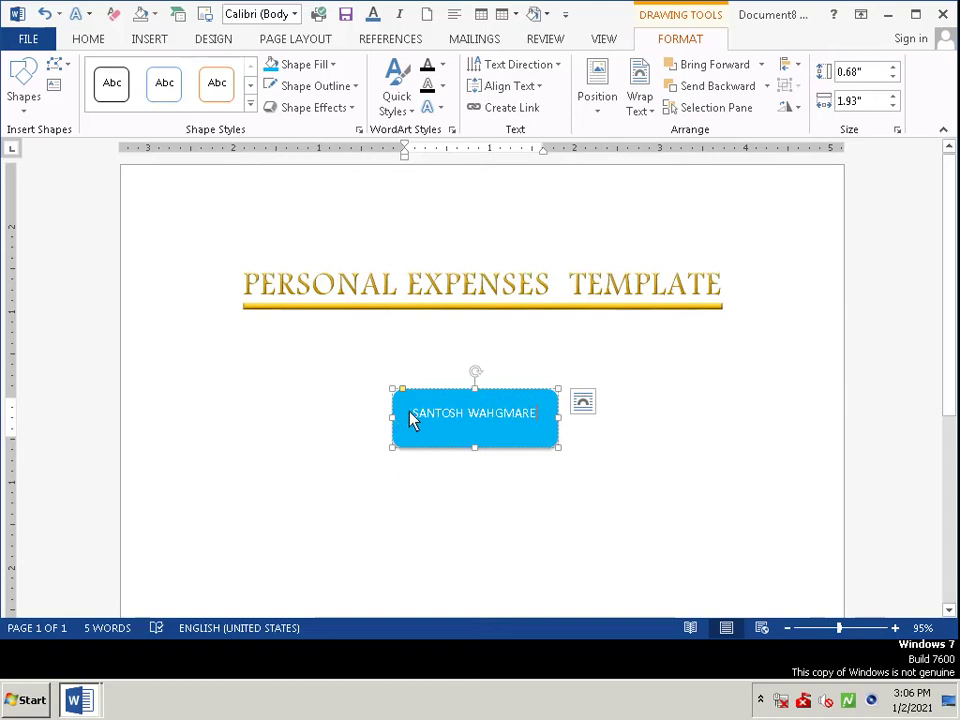
drag(413, 420, 536, 414)
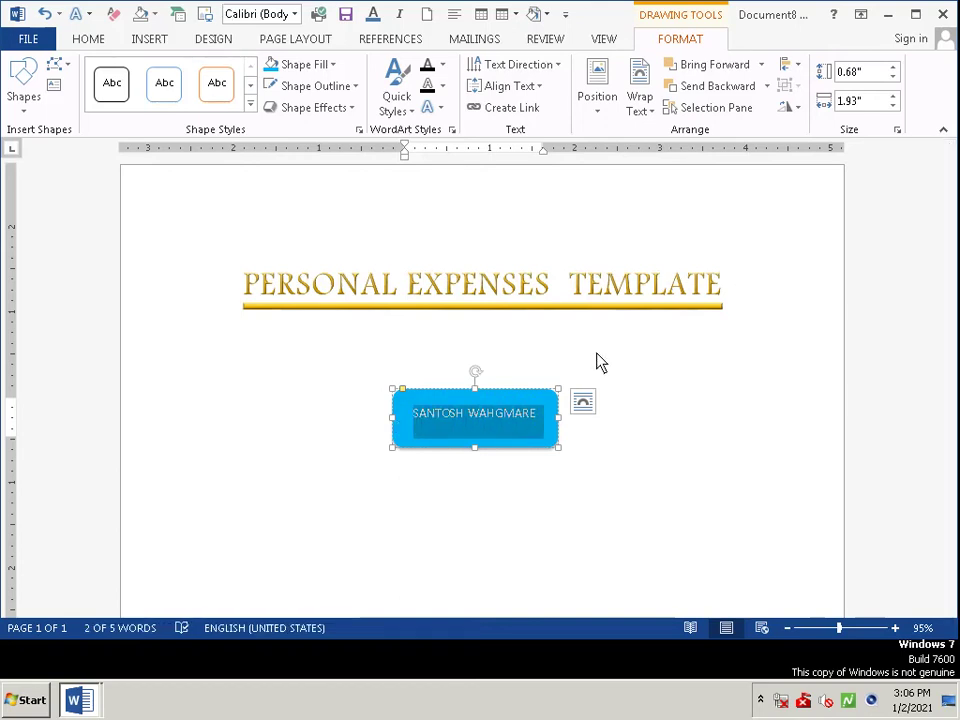
key(ctrl+shift+f)
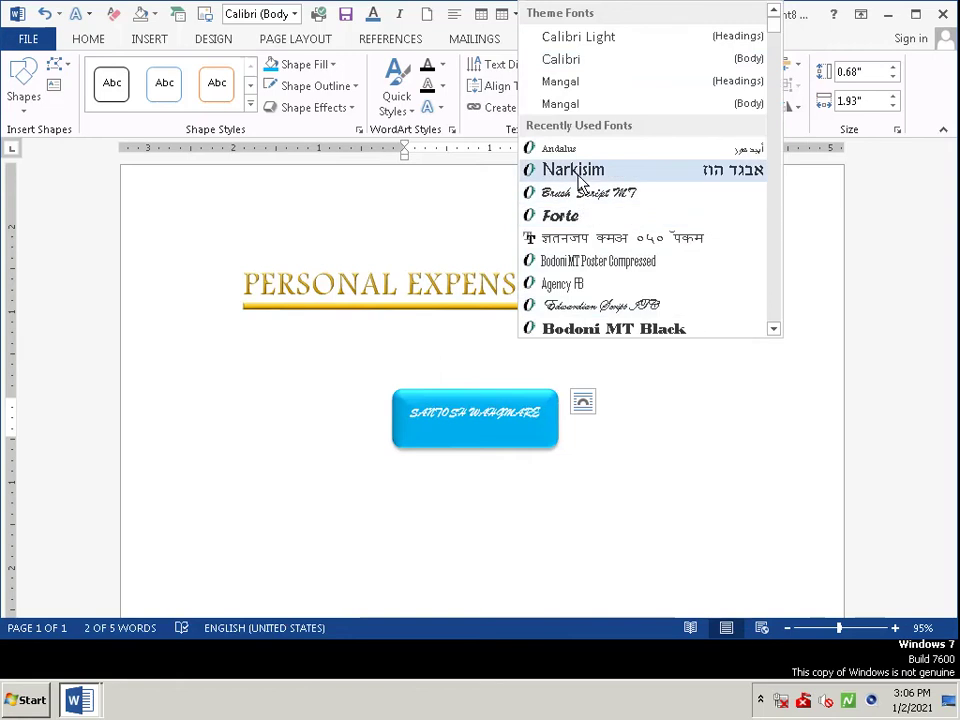
click(580, 178)
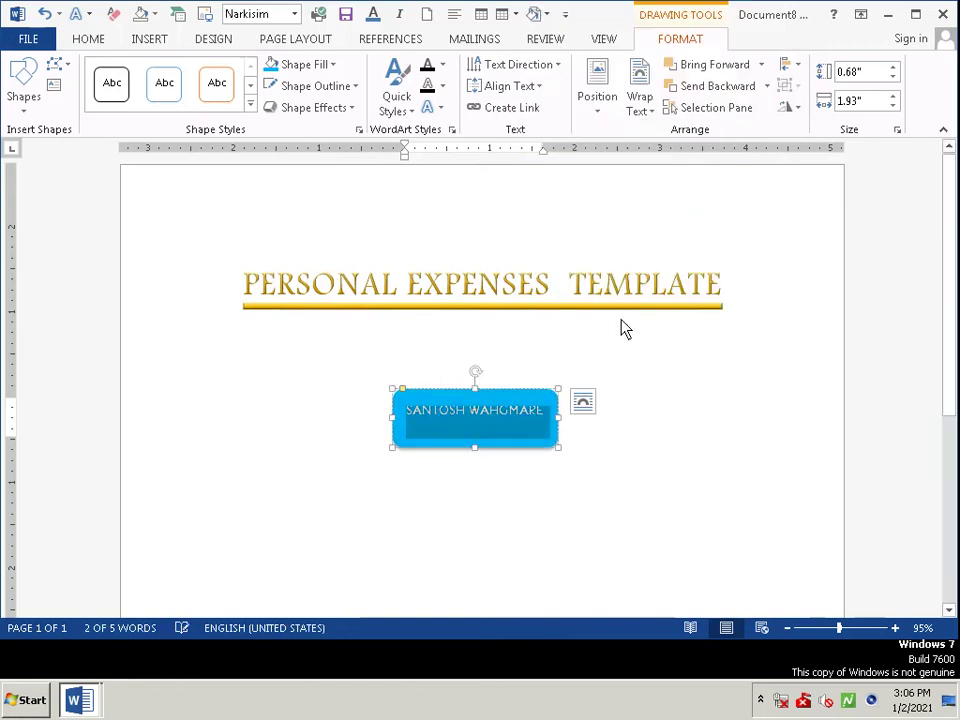
click(643, 350)
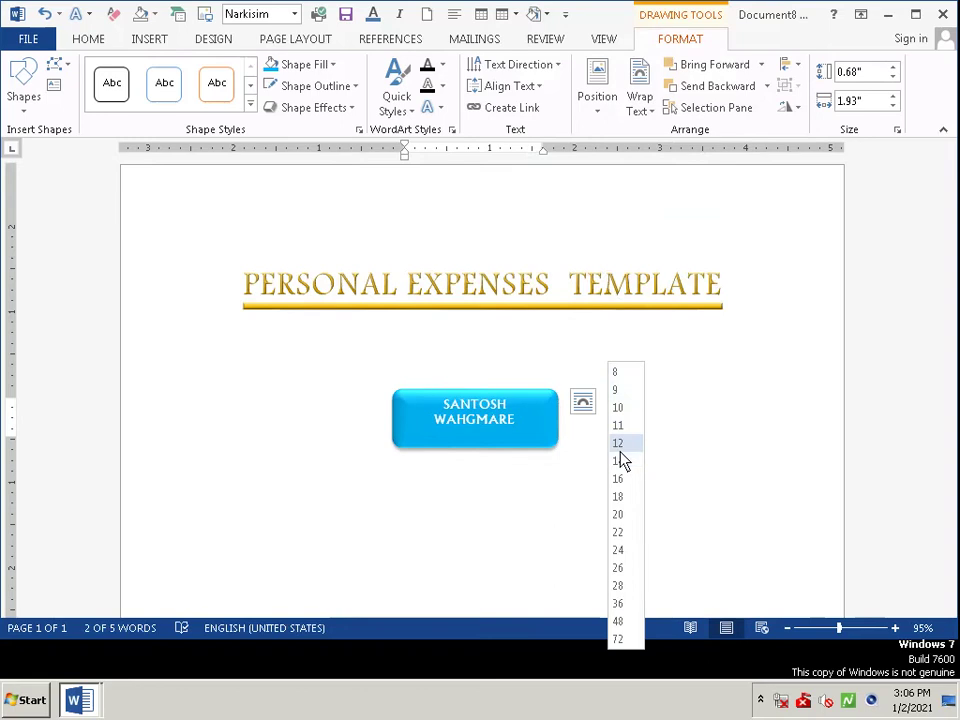
click(619, 443)
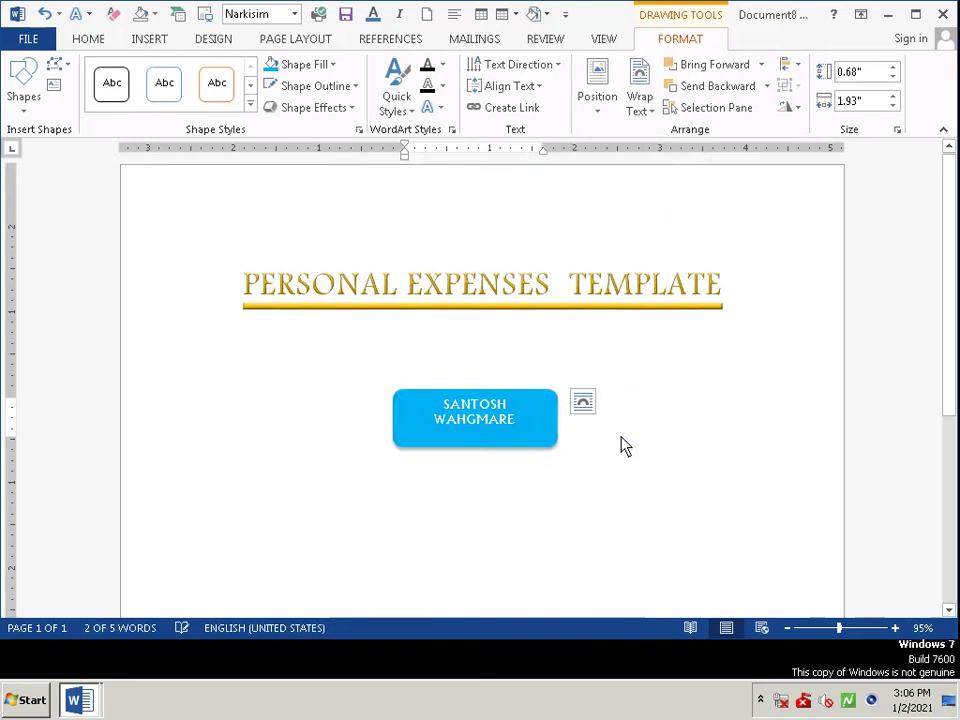
Nudge the cyan name box slightly higher, just below the gold title
click(596, 510)
click(530, 428)
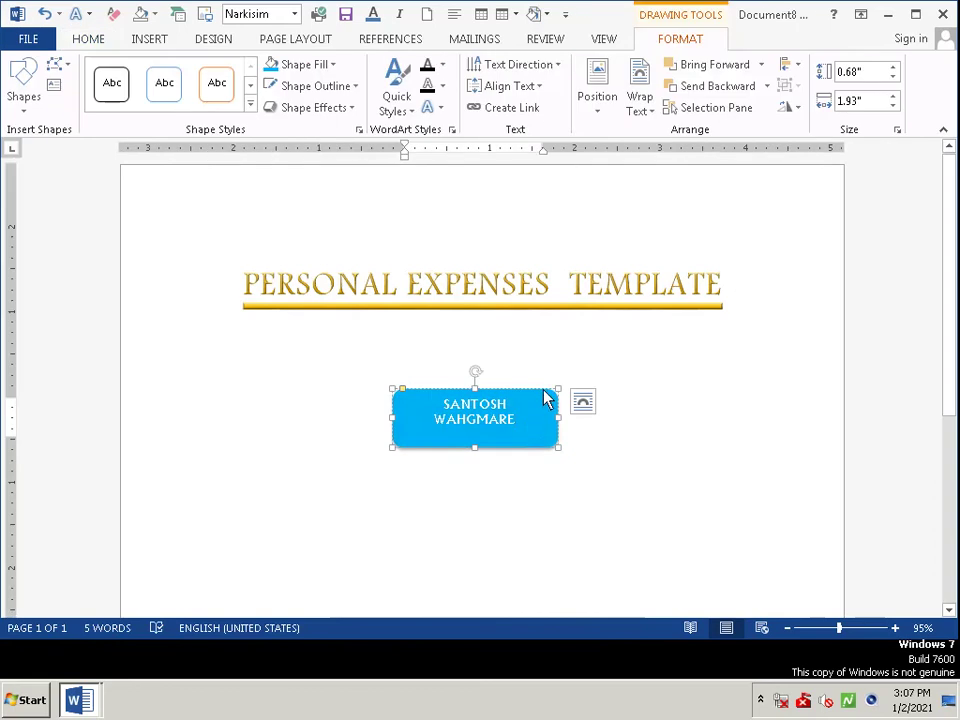
drag(546, 398, 546, 389)
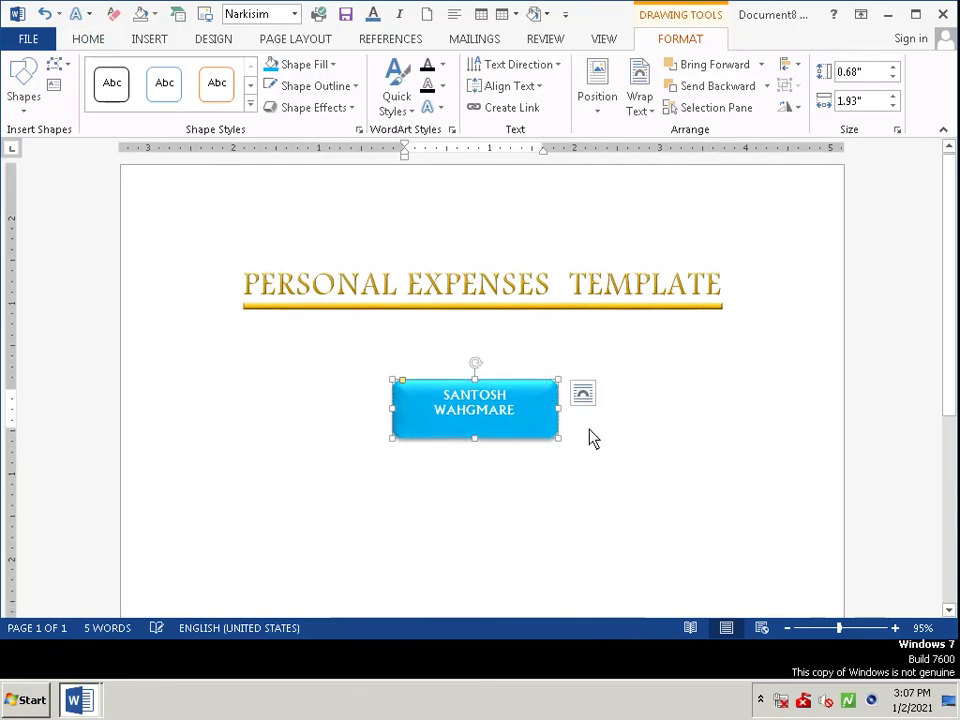
click(672, 468)
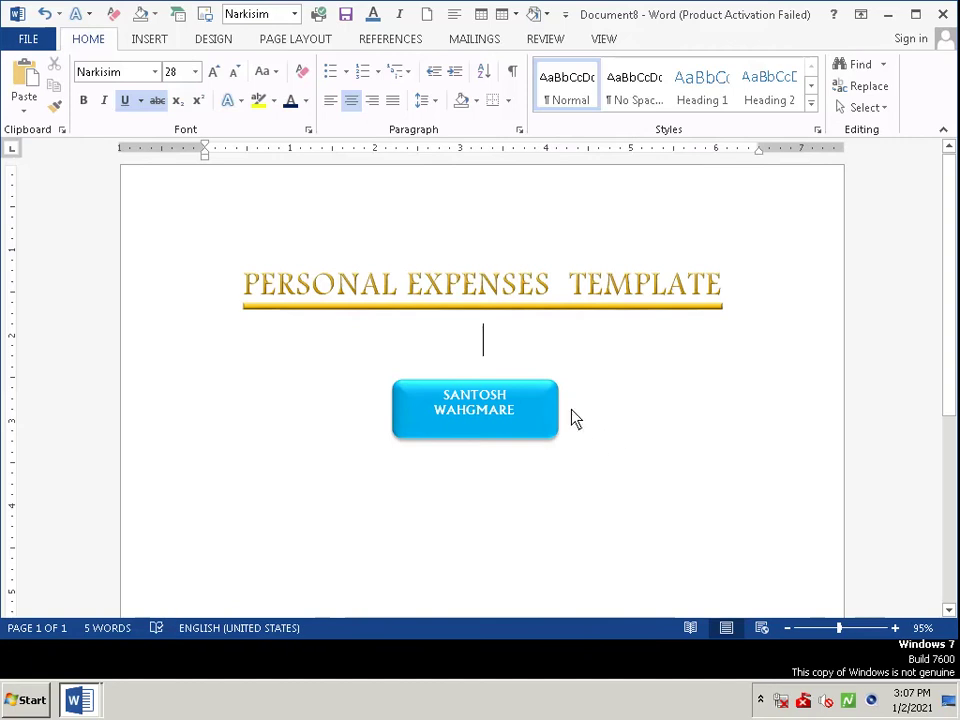
Put the caret at the start of the empty line above the cyan name box
click(549, 421)
click(630, 399)
key(Return)
key(BackSpace)
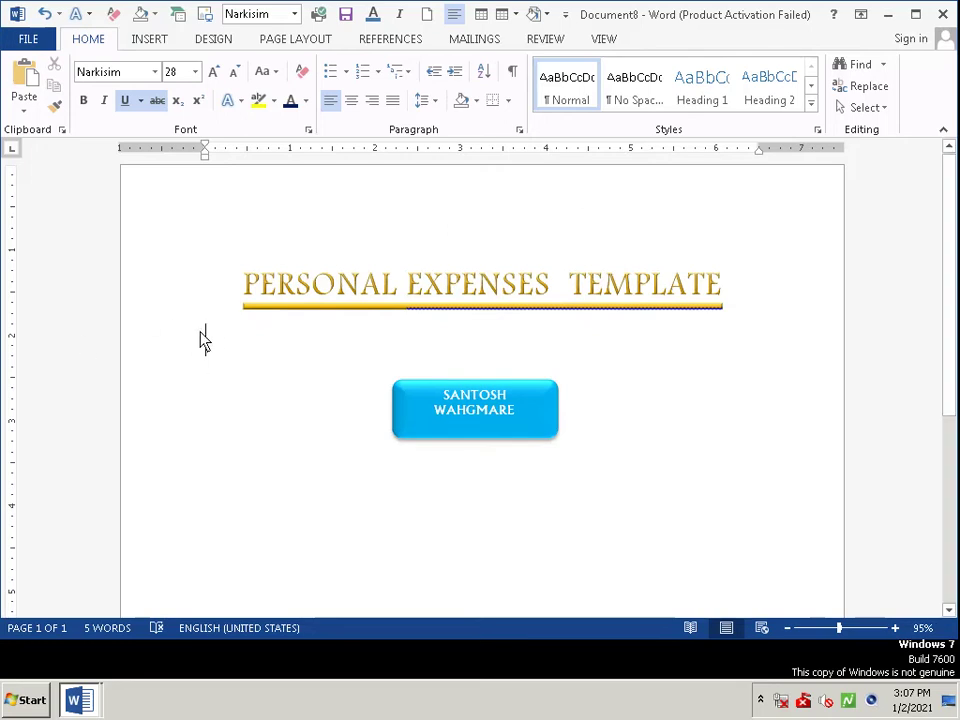
drag(204, 340, 295, 362)
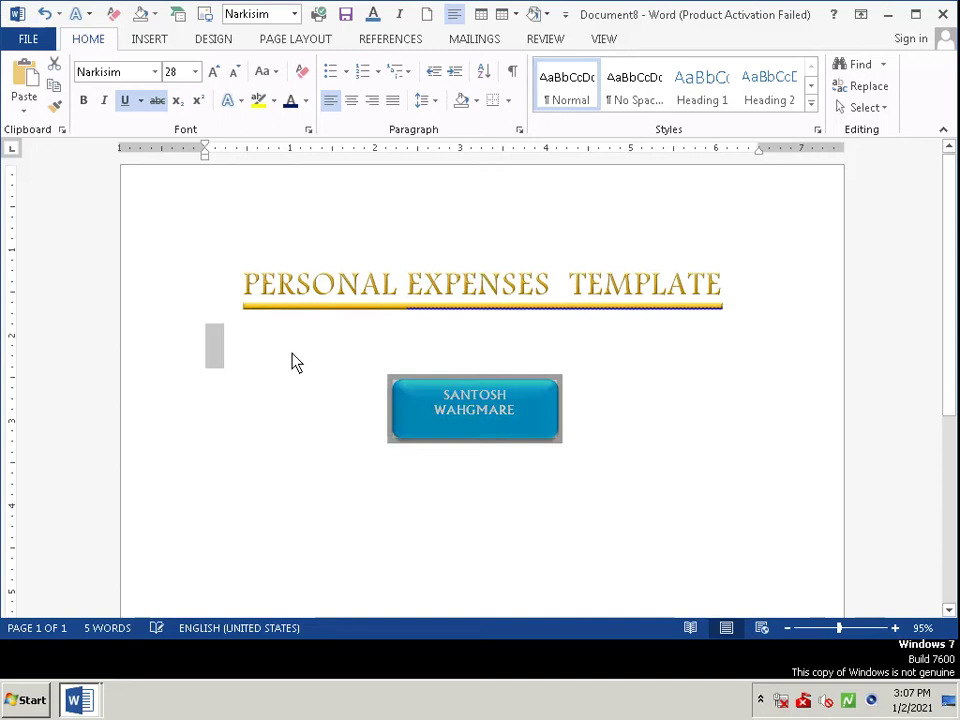
click(288, 363)
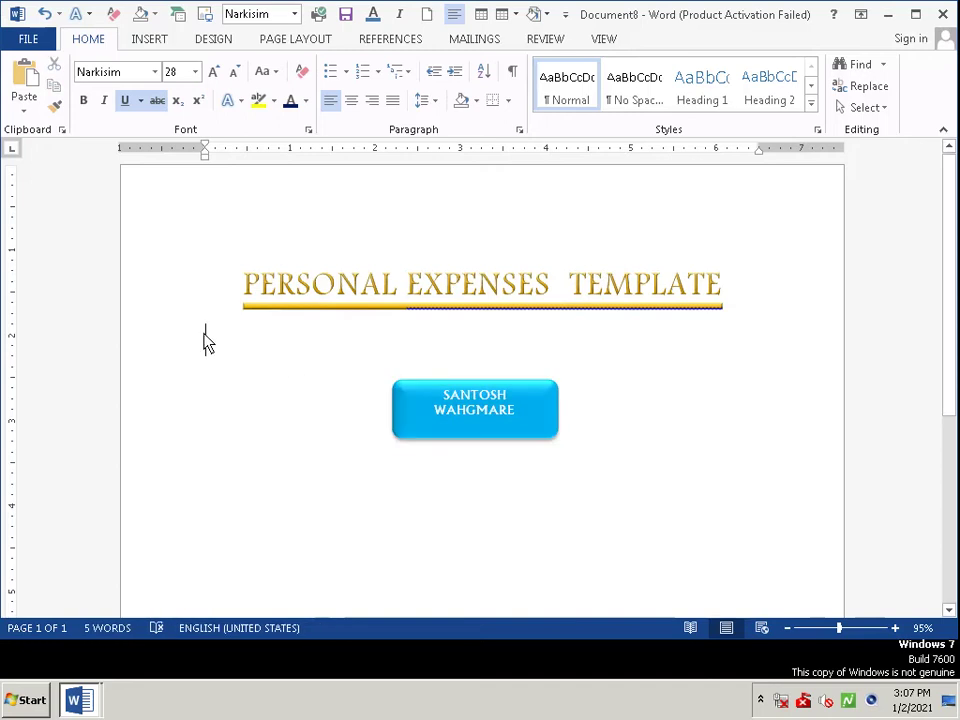
right_click(648, 402)
key(Escape)
drag(205, 358, 224, 358)
click(303, 346)
Insert several blank lines above the name box, pushing it lower on the page
key(Return)
key(Return)
key(Return)
key(Return)
key(Return)
key(Return)
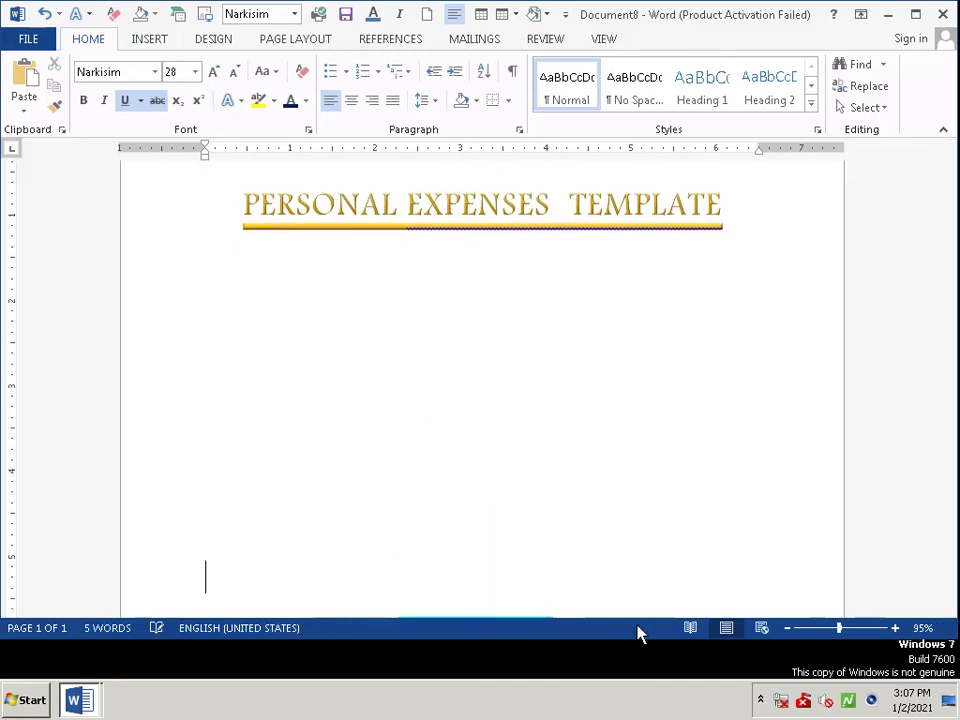
key(Return)
drag(958, 251, 953, 251)
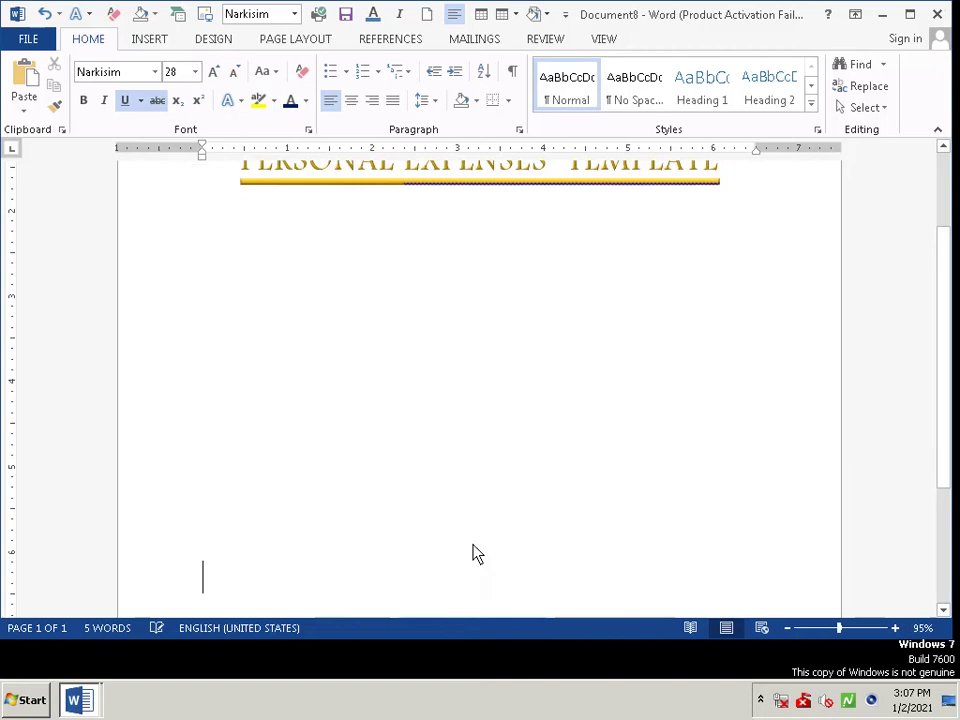
drag(480, 460, 495, 353)
key(Delete)
key(Return)
key(Return)
key(Return)
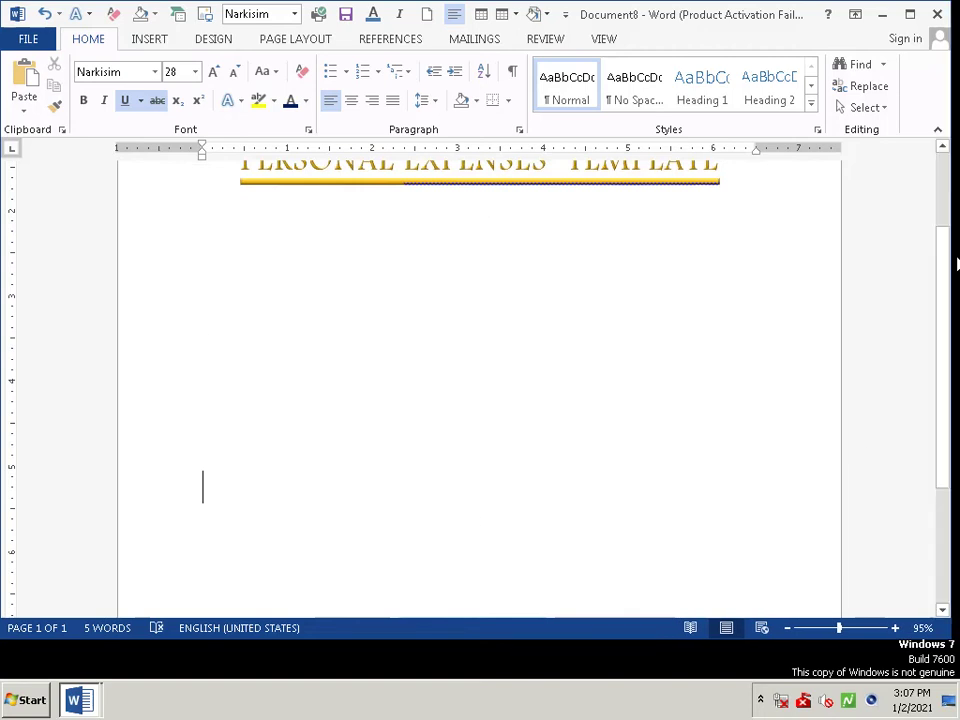
scroll(940, 320, down, 3)
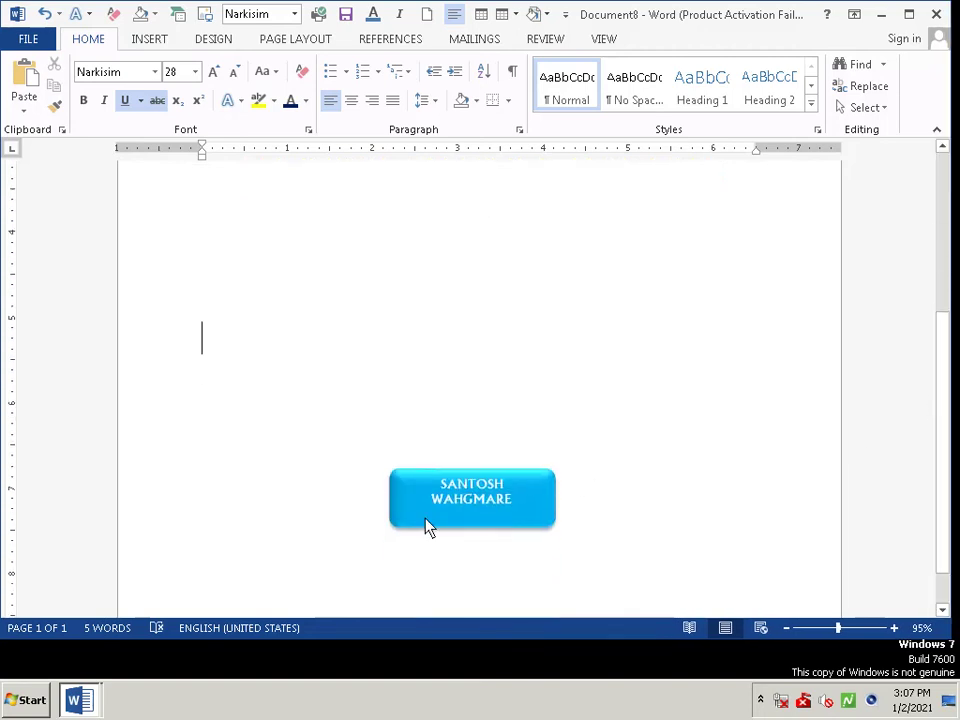
click(502, 486)
drag(502, 486, 565, 100)
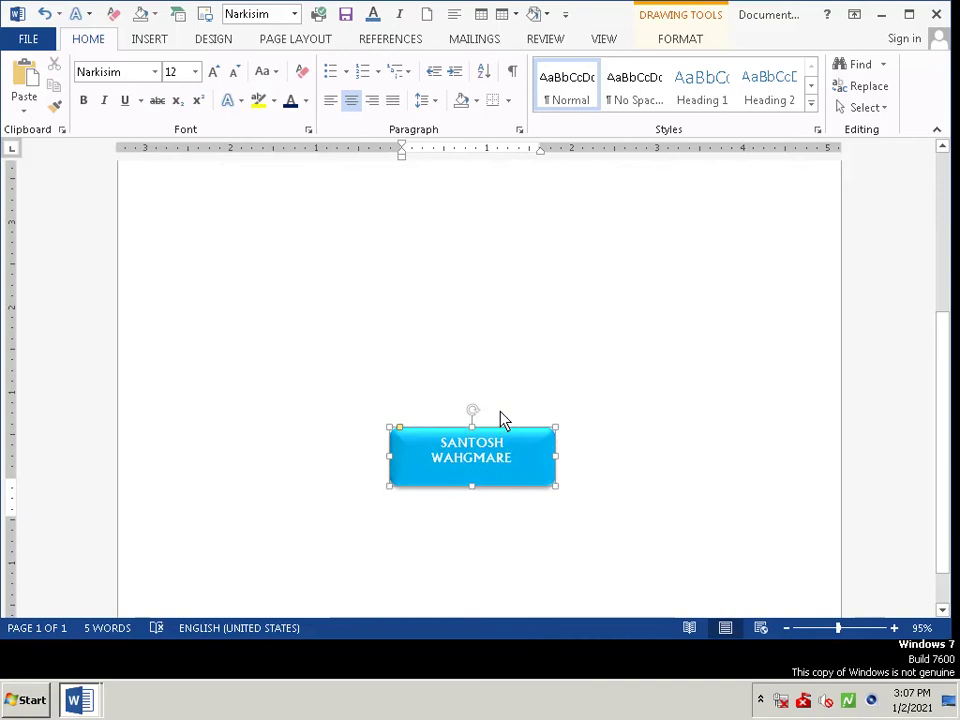
key(ctrl+z)
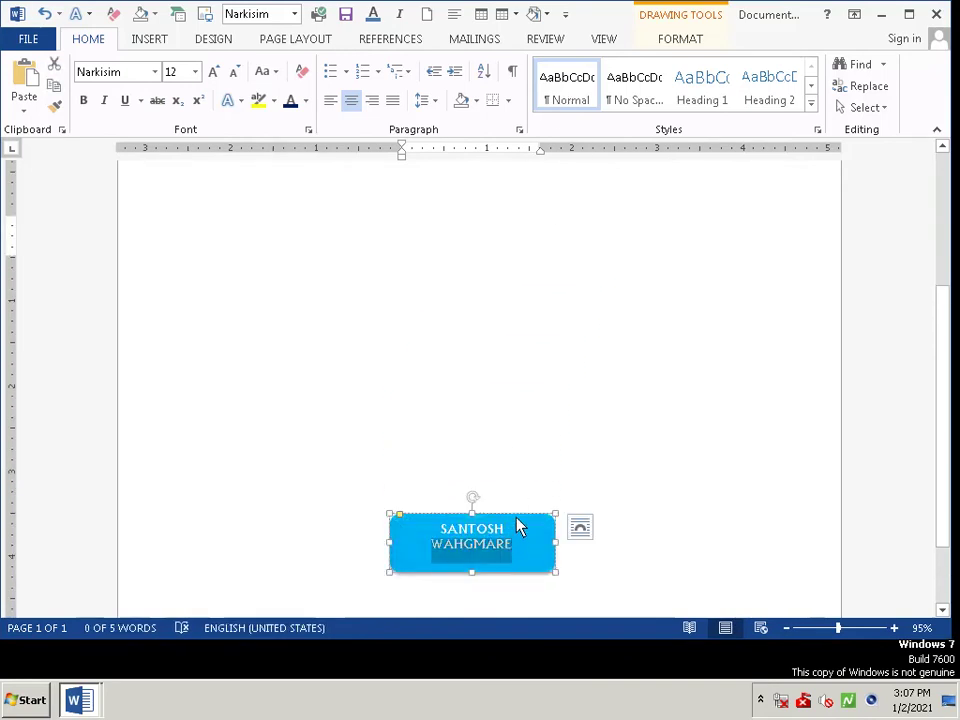
mouse_move(516, 521)
mouse_down()
mouse_move(528, 364)
mouse_move(583, 60)
mouse_up()
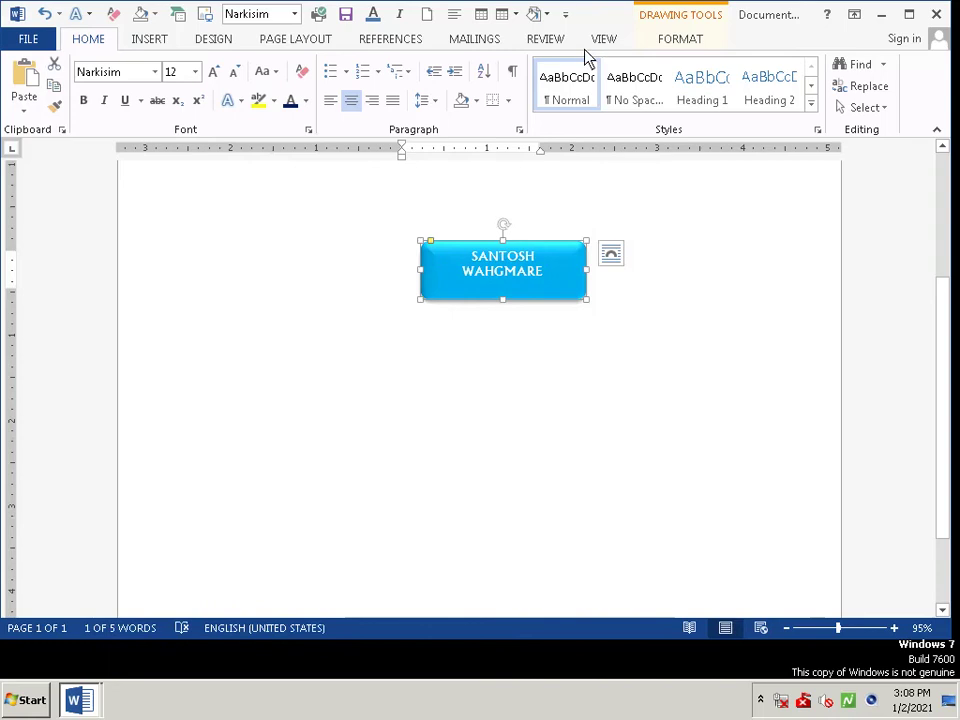
key(ctrl+z)
mouse_move(957, 431)
mouse_down()
mouse_move(935, 463)
mouse_move(934, 525)
mouse_up()
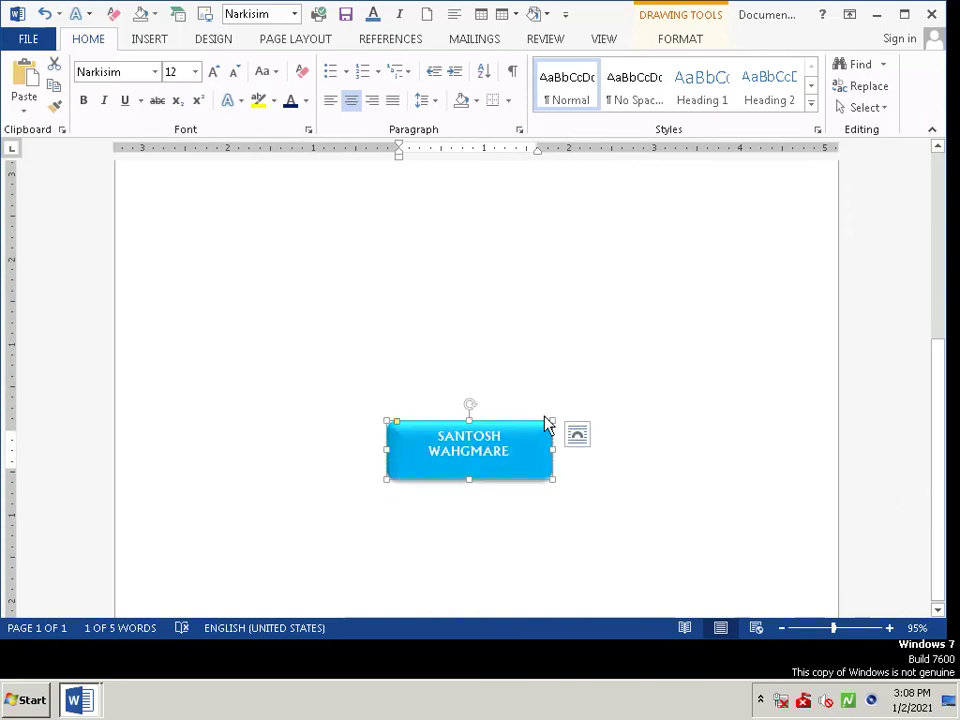
mouse_move(544, 422)
mouse_down()
mouse_move(563, 352)
mouse_move(585, 86)
mouse_up()
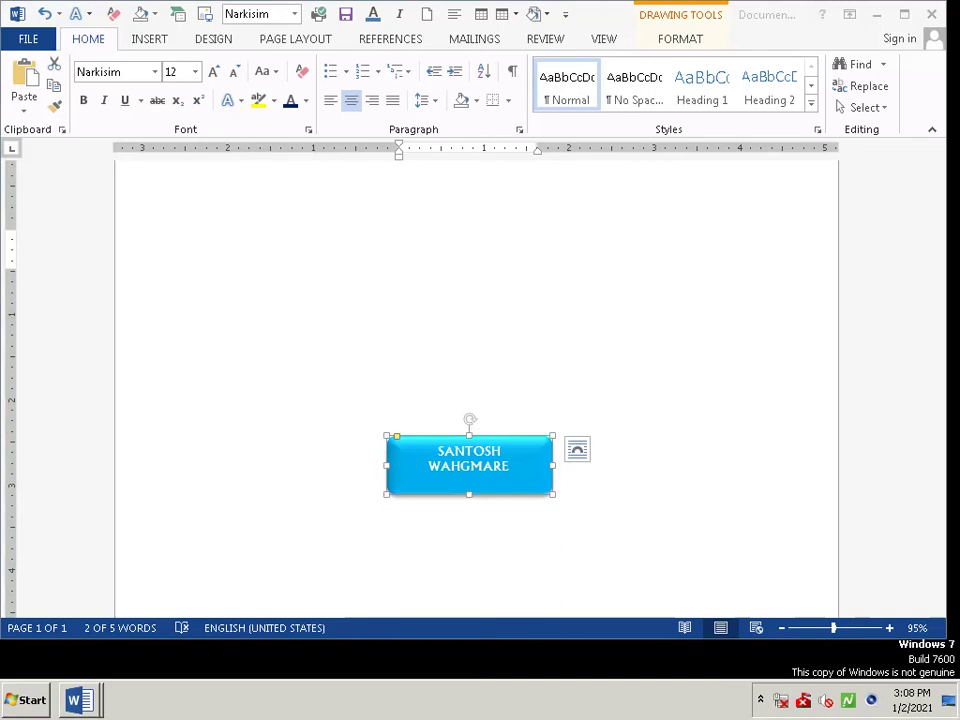
scroll(479, 505, up, 1)
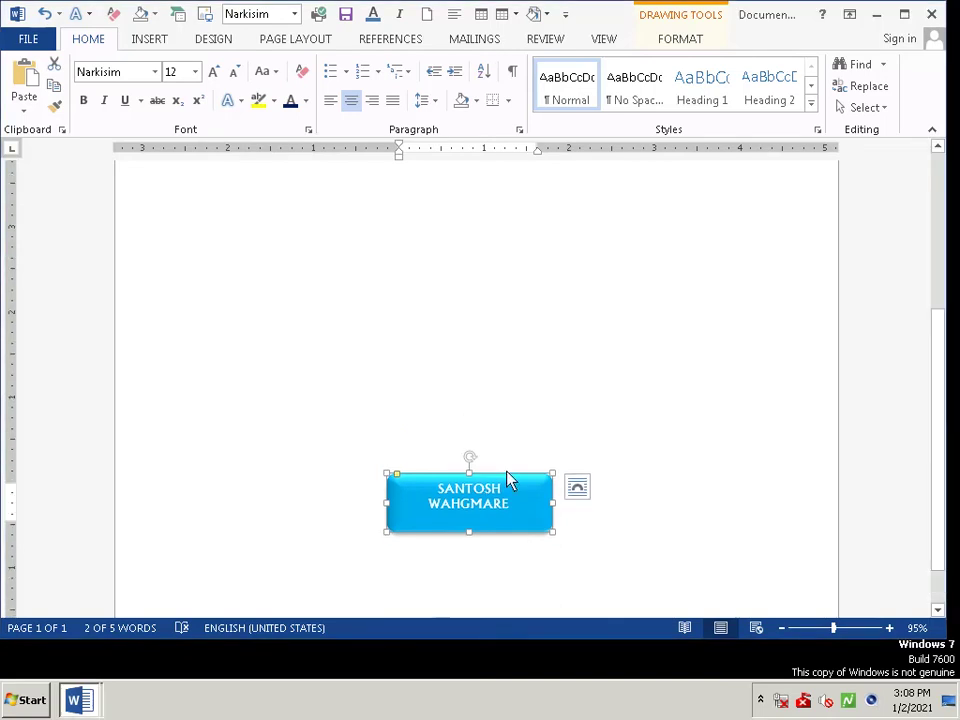
drag(508, 480, 508, 58)
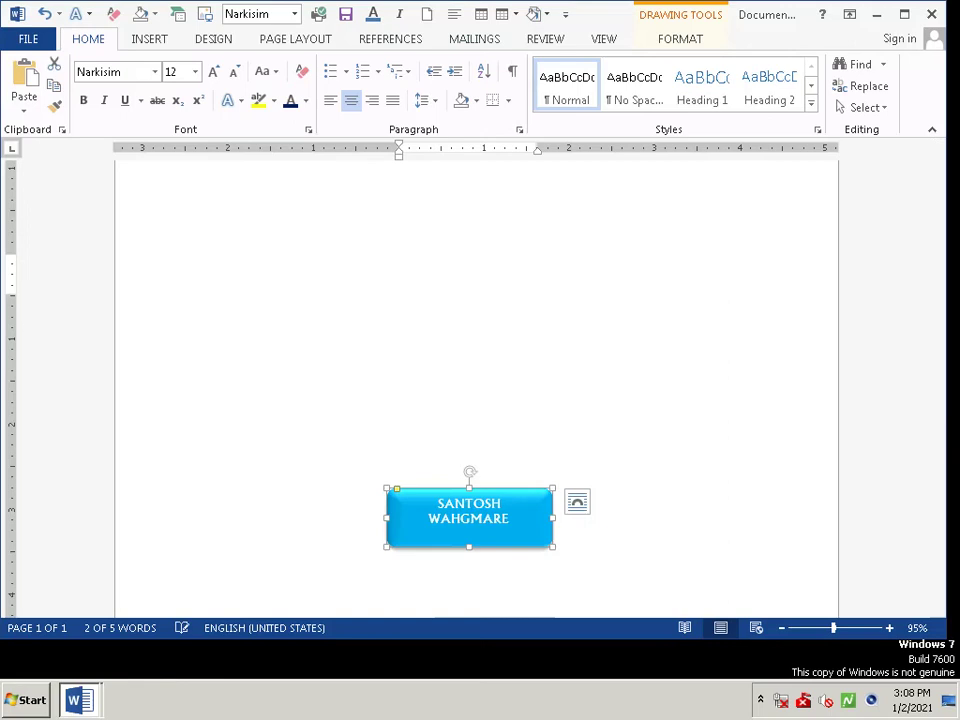
mouse_move(945, 476)
mouse_down()
mouse_move(945, 501)
mouse_move(956, 178)
mouse_up()
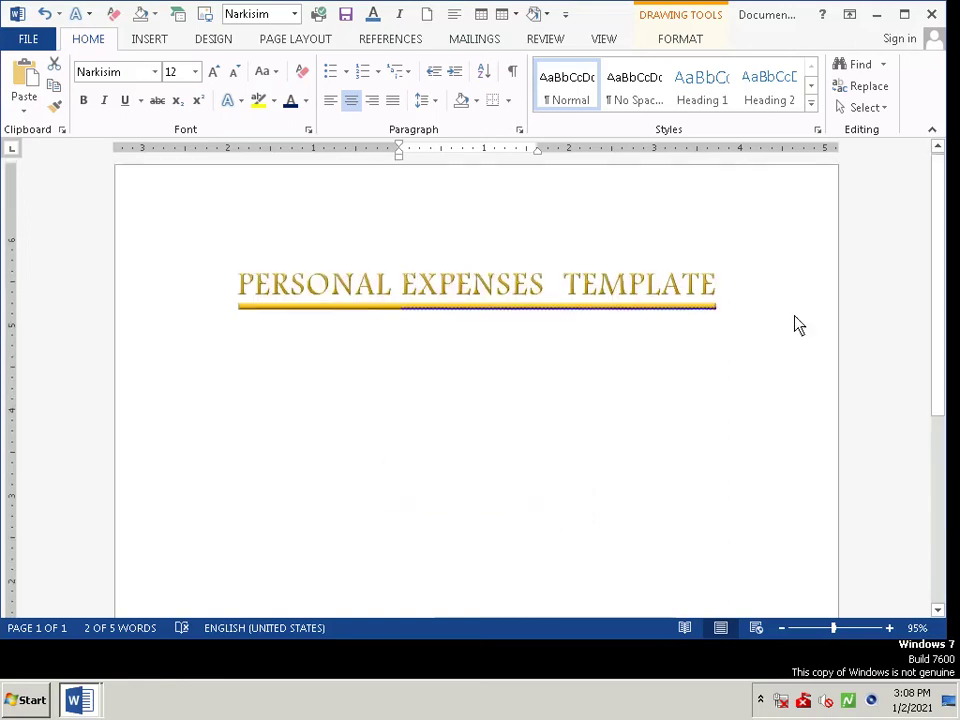
Retype the final E of TEMPLATE in the gold title
click(770, 450)
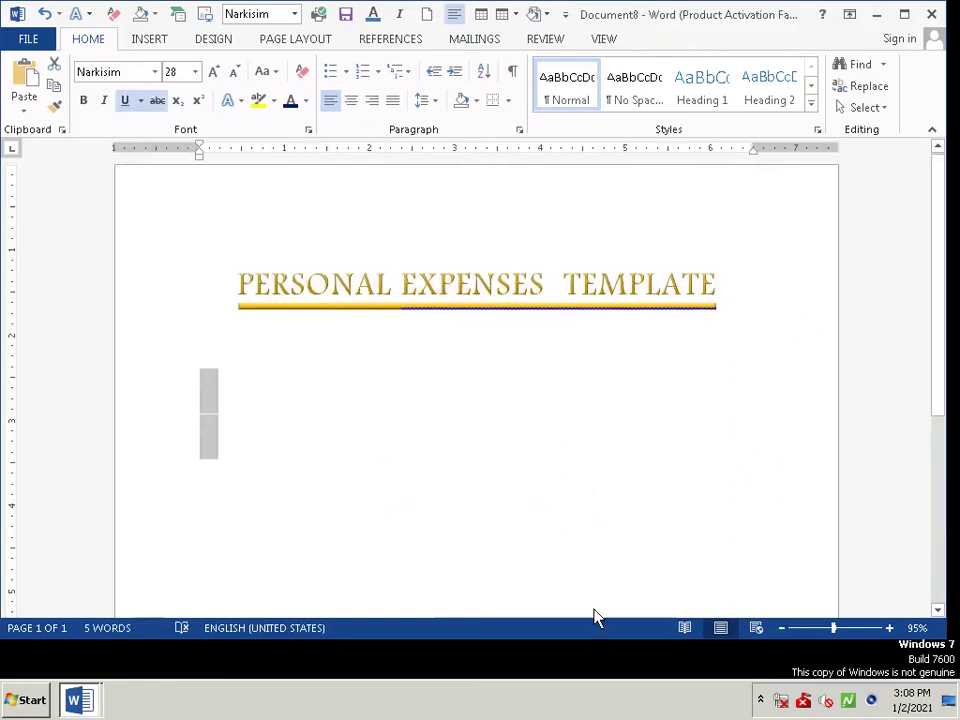
right_click(429, 472)
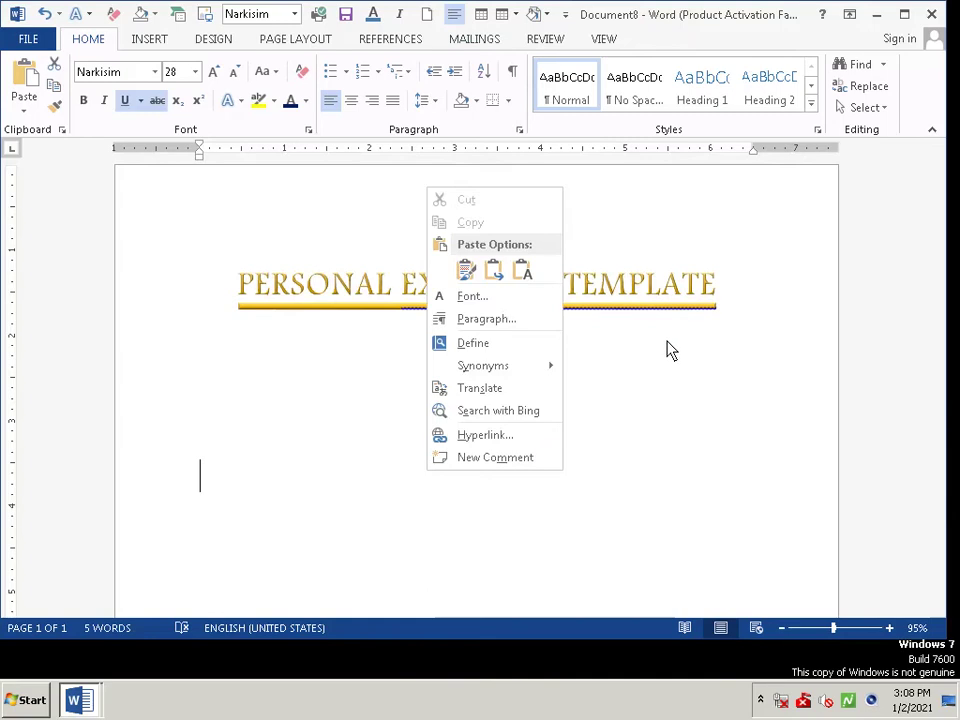
click(744, 441)
key(BackSpace)
key(BackSpace)
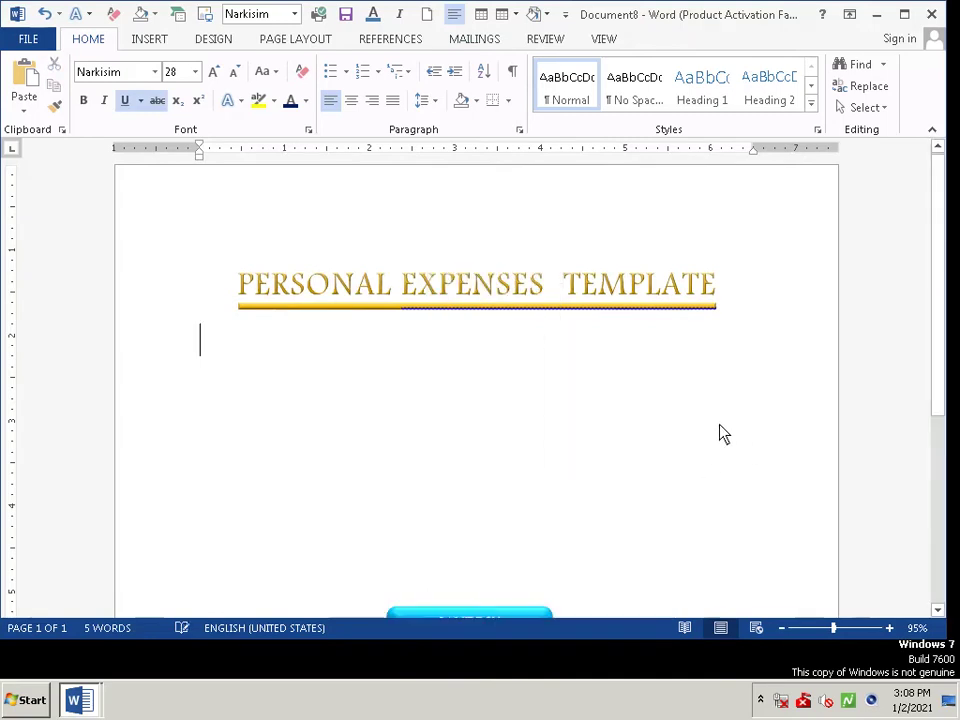
key(BackSpace)
key(BackSpace)
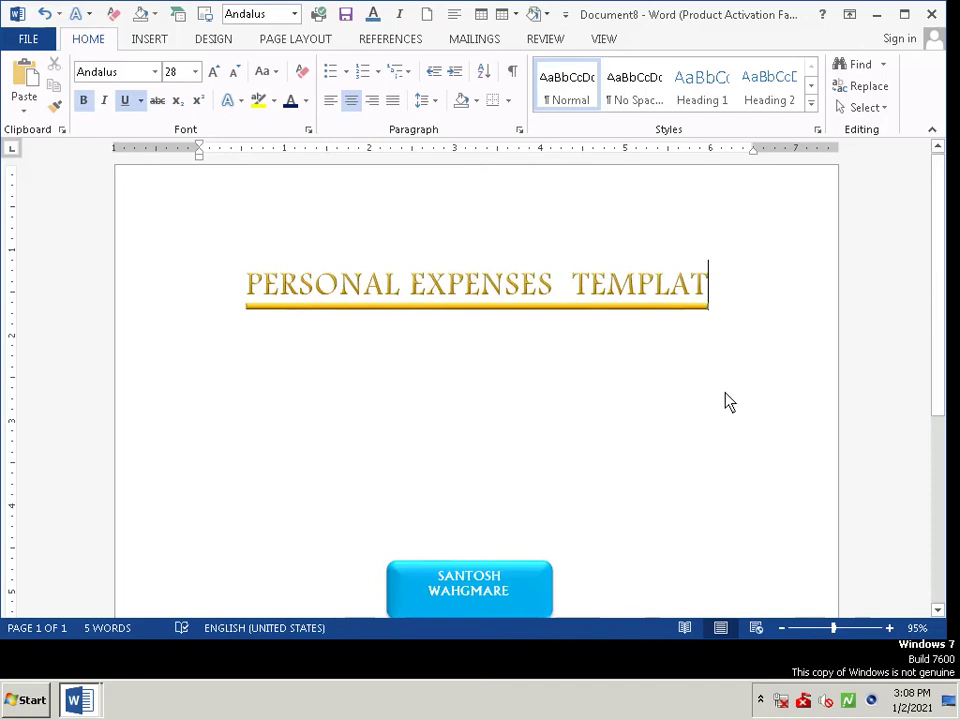
text(E)
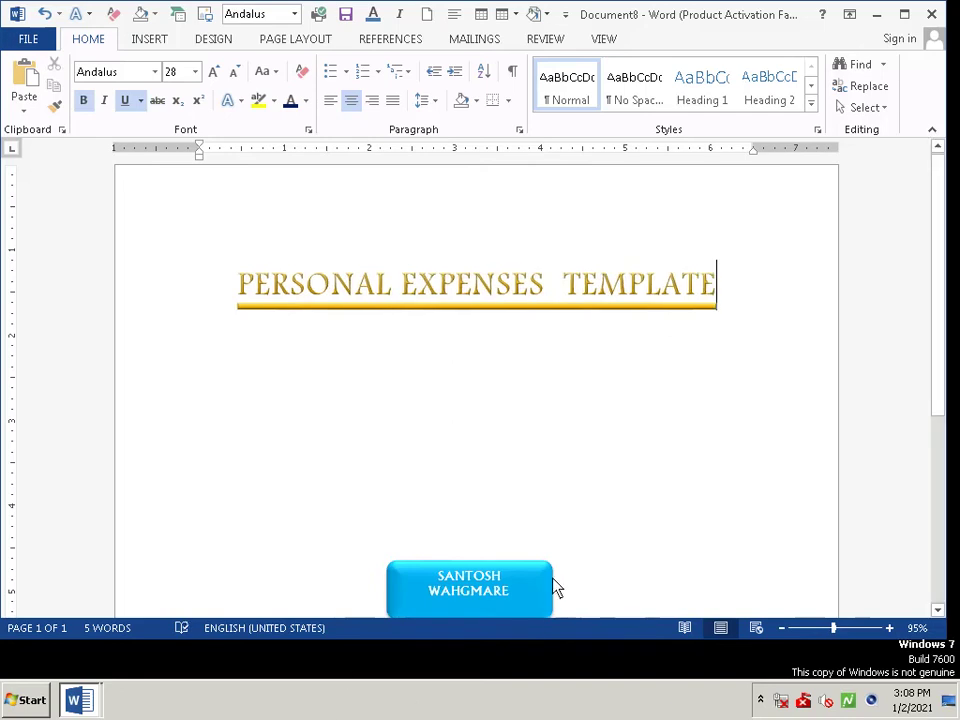
Drag the cyan name box up to rest just beneath the title
click(533, 586)
scroll(531, 582, down, 6)
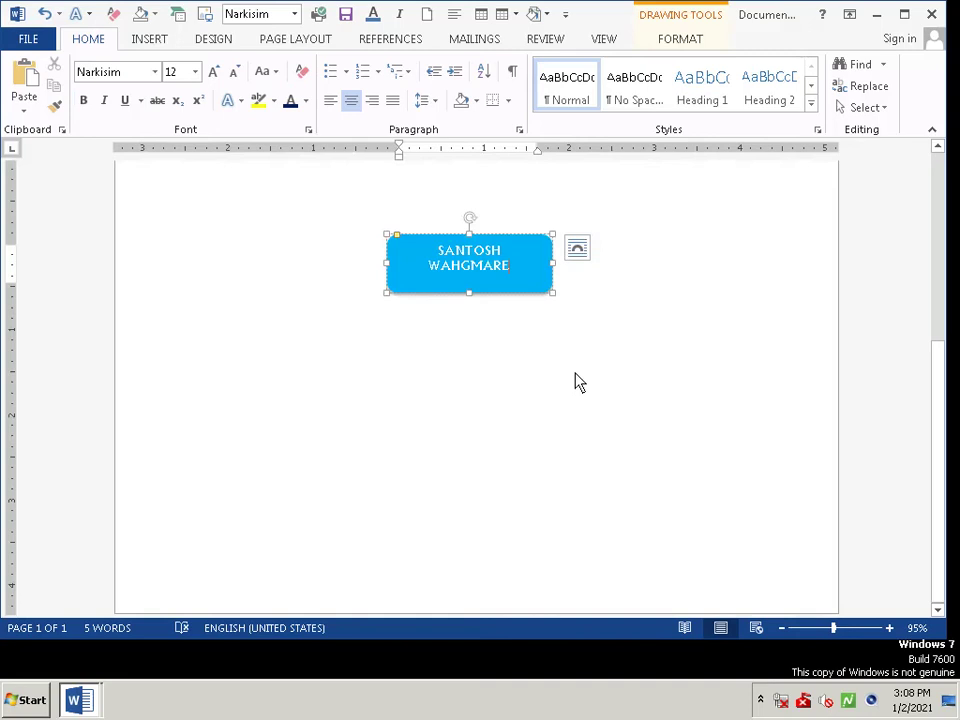
scroll(574, 381, up, 4)
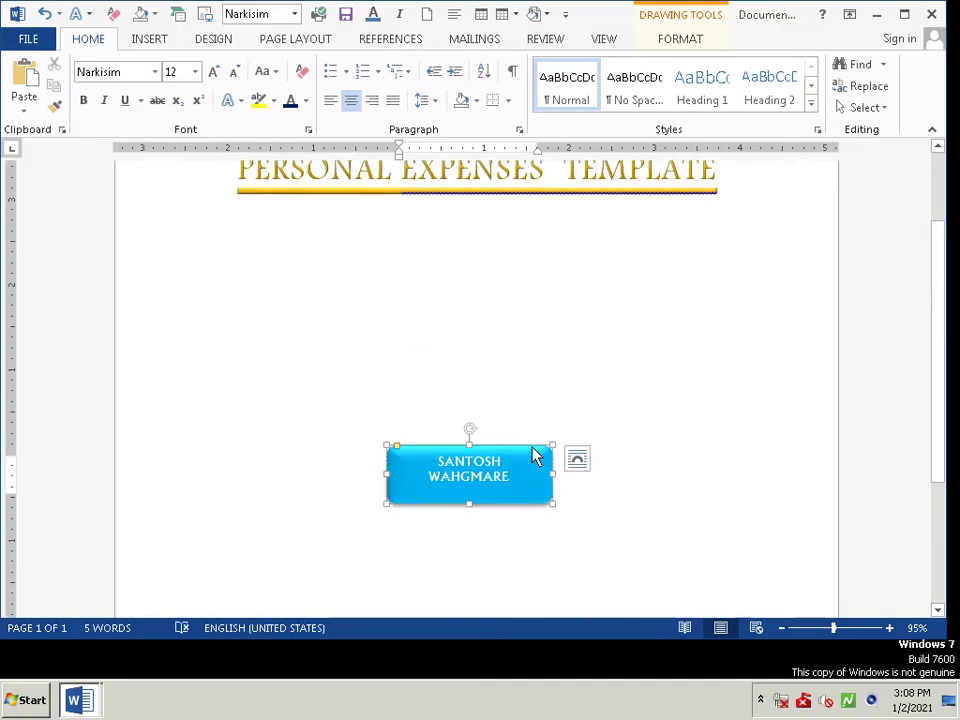
drag(534, 454, 527, 249)
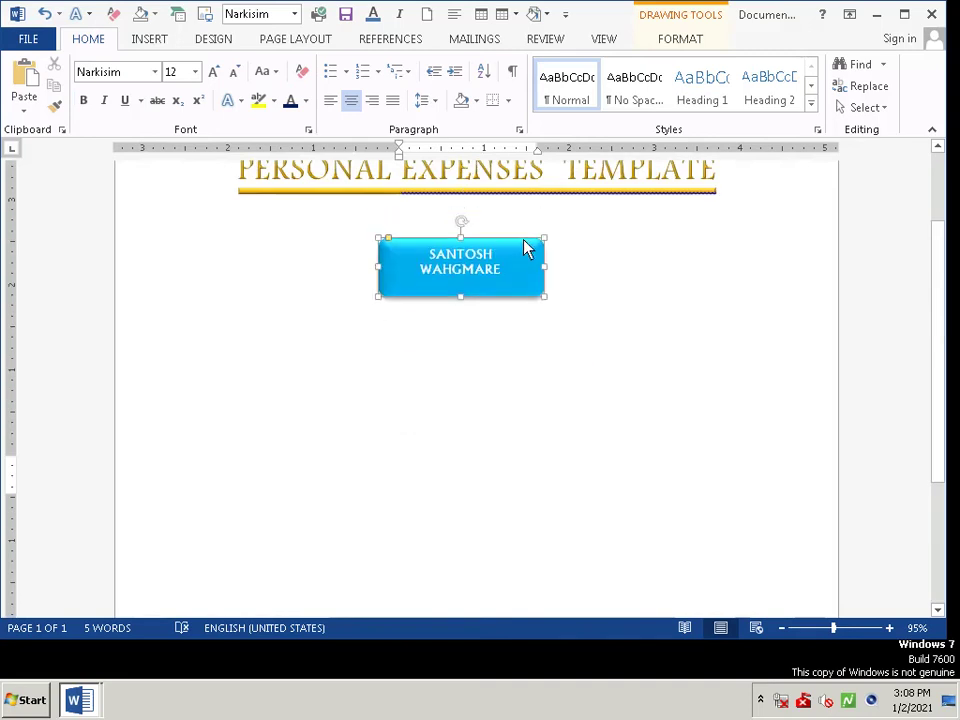
Centre the empty line below the name box and type AMOUNT SPENT
click(356, 405)
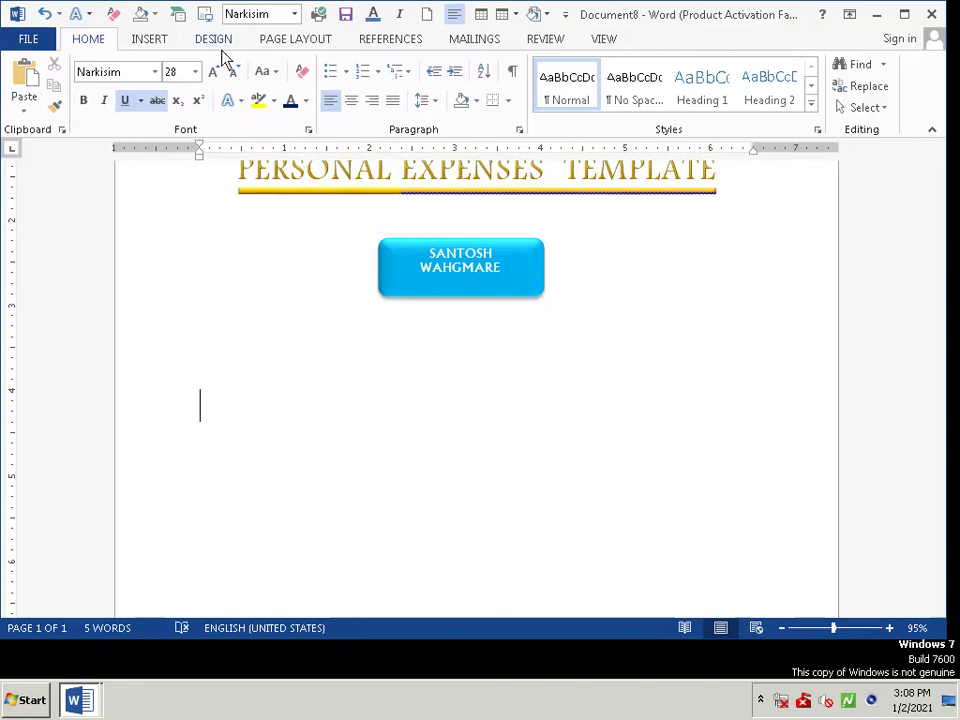
click(362, 104)
click(362, 104)
click(365, 105)
double_click(353, 103)
click(353, 103)
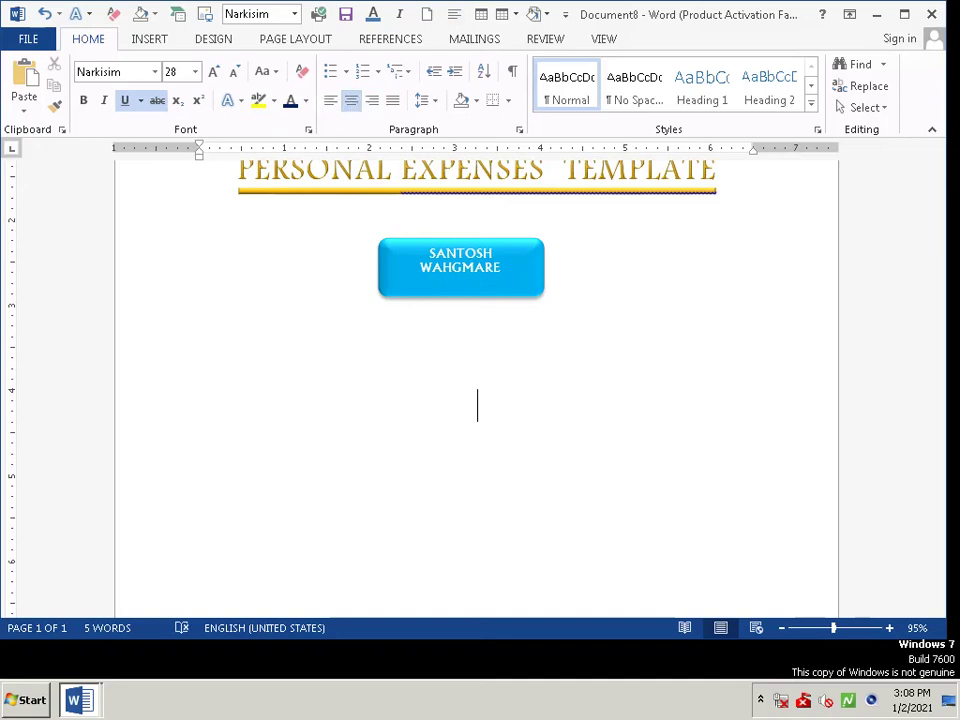
text(AM)
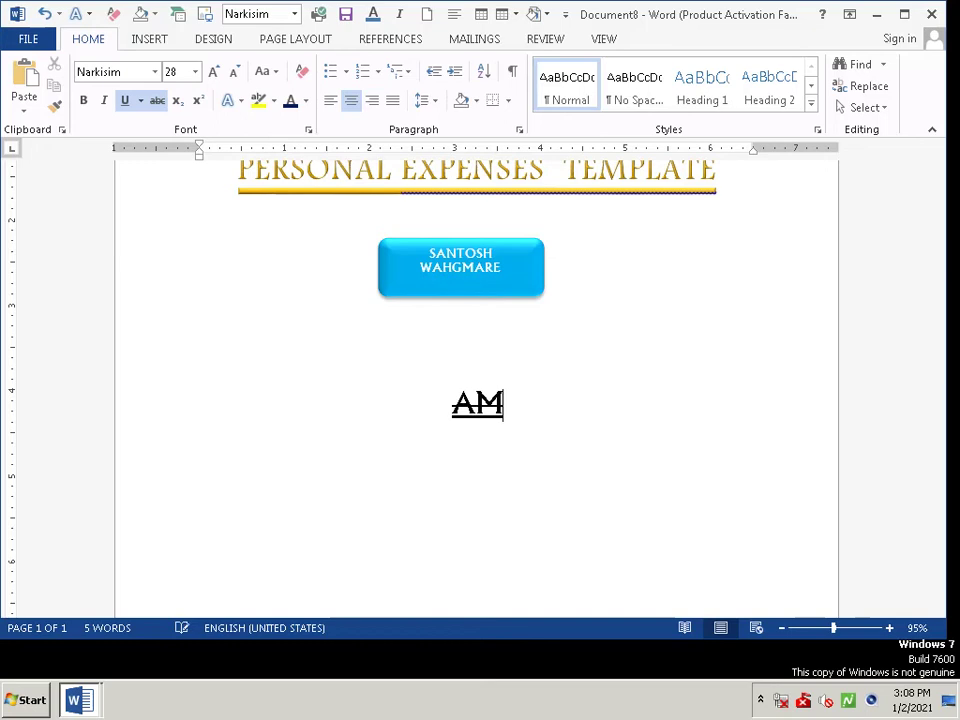
text(OUN)
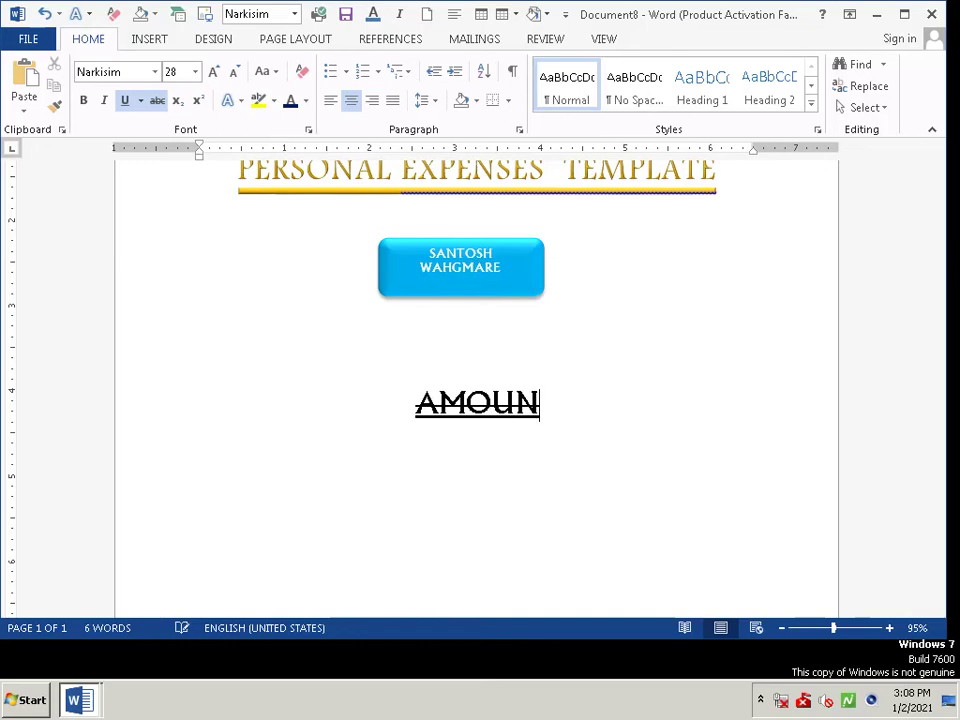
text(T )
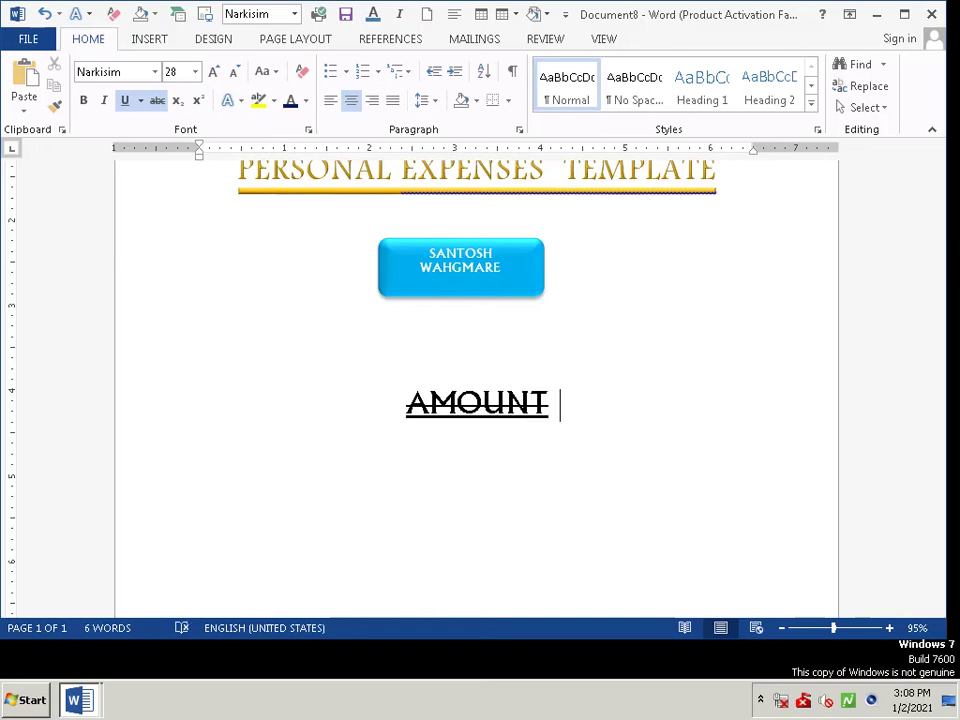
text(SPEN)
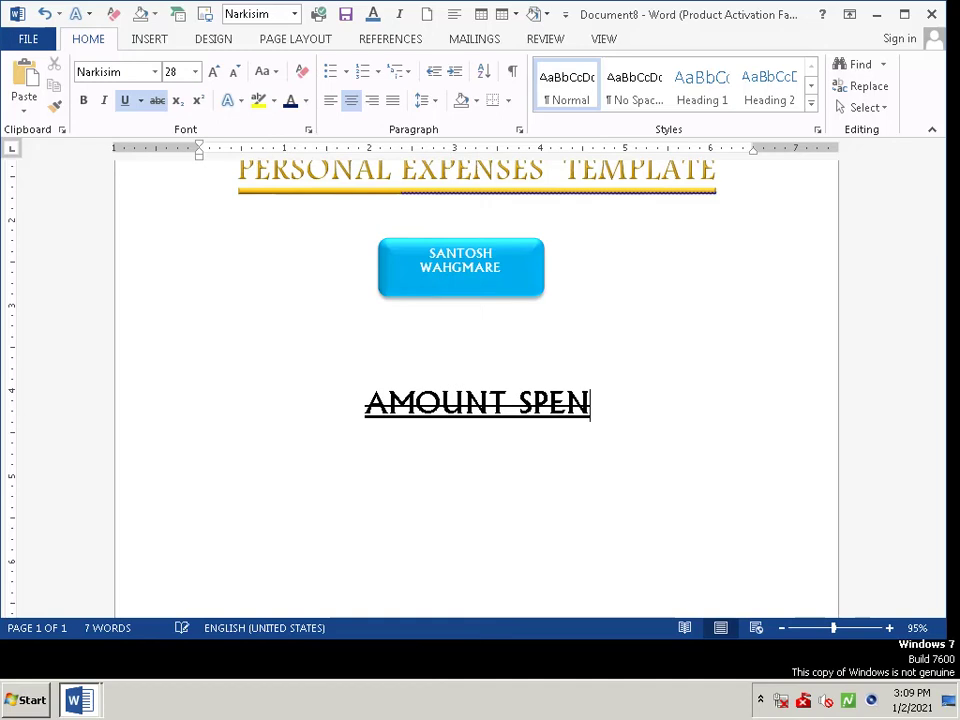
text(T)
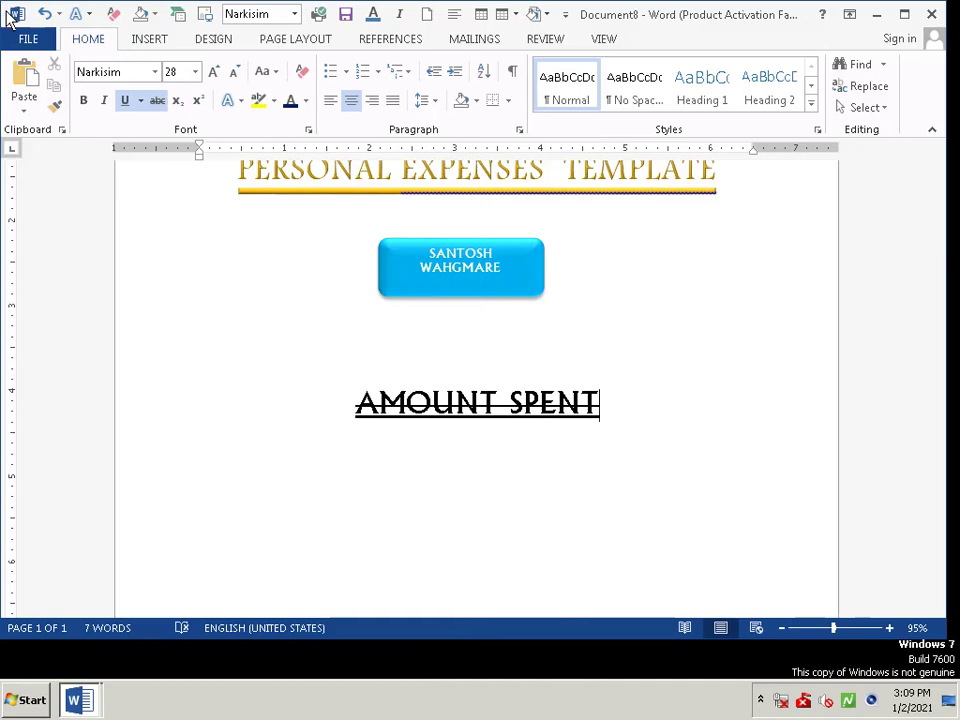
Set the AMOUNT SPENT line in the Mangal (Headings) font
click(357, 403)
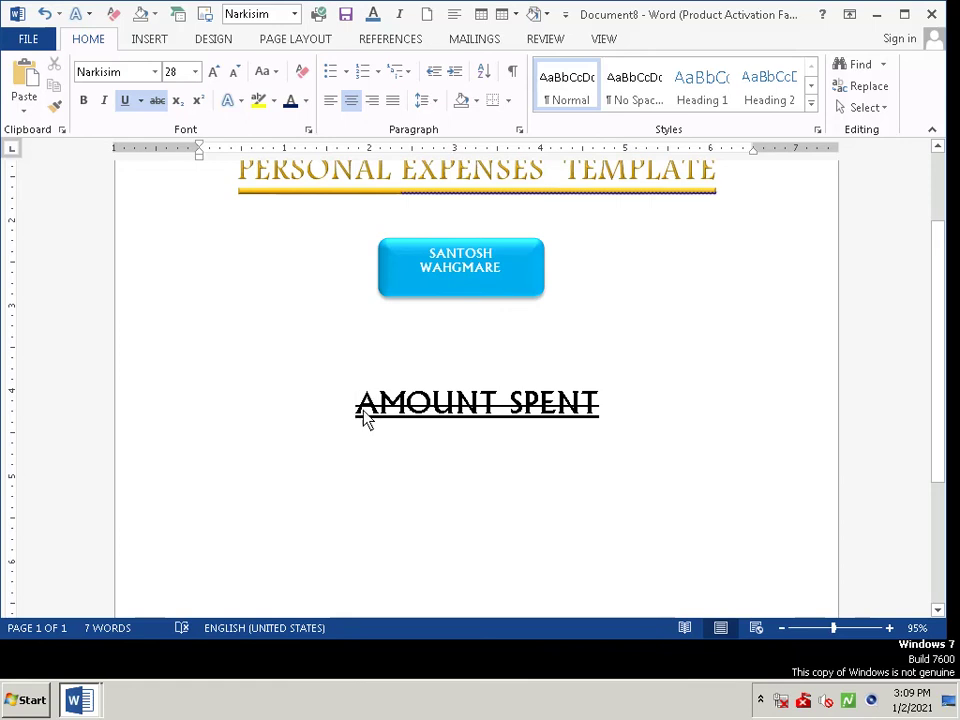
drag(362, 418, 500, 420)
click(357, 403)
drag(355, 403, 618, 408)
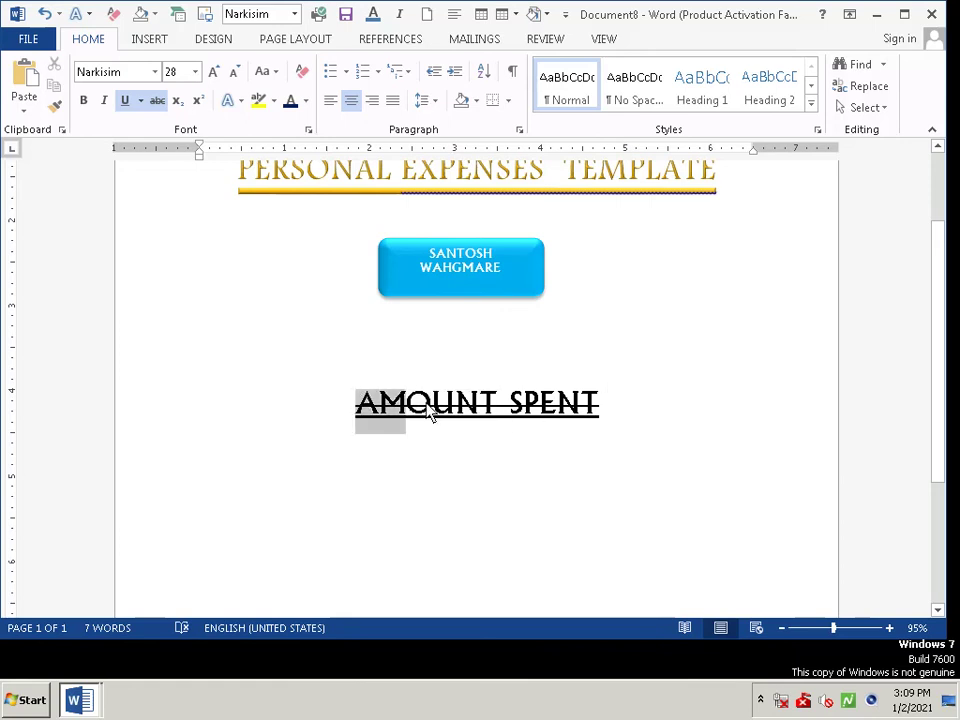
click(658, 350)
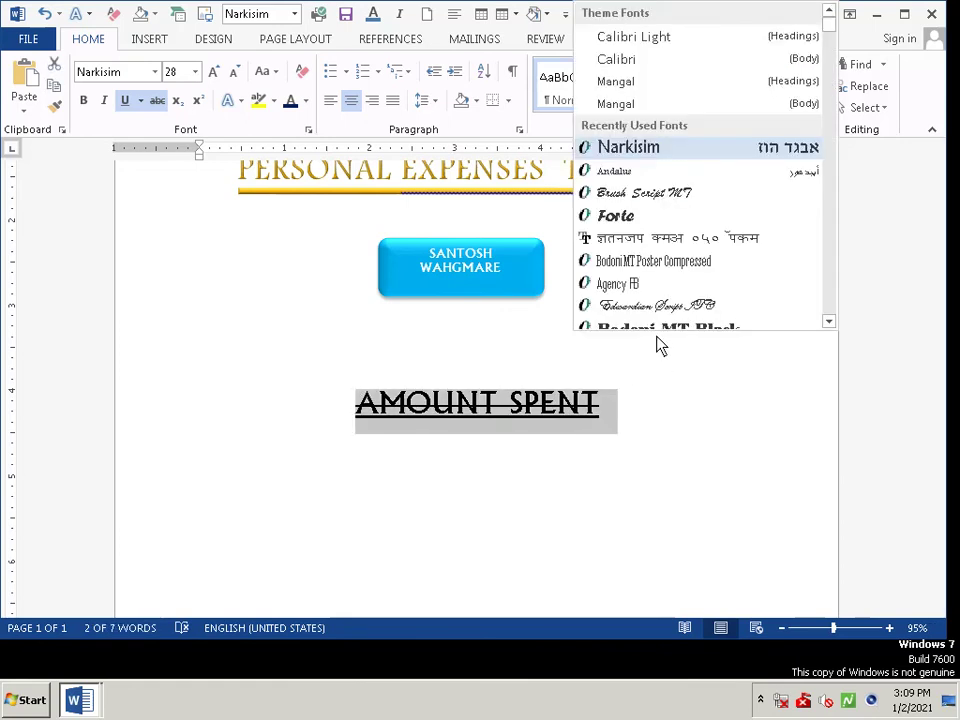
click(636, 82)
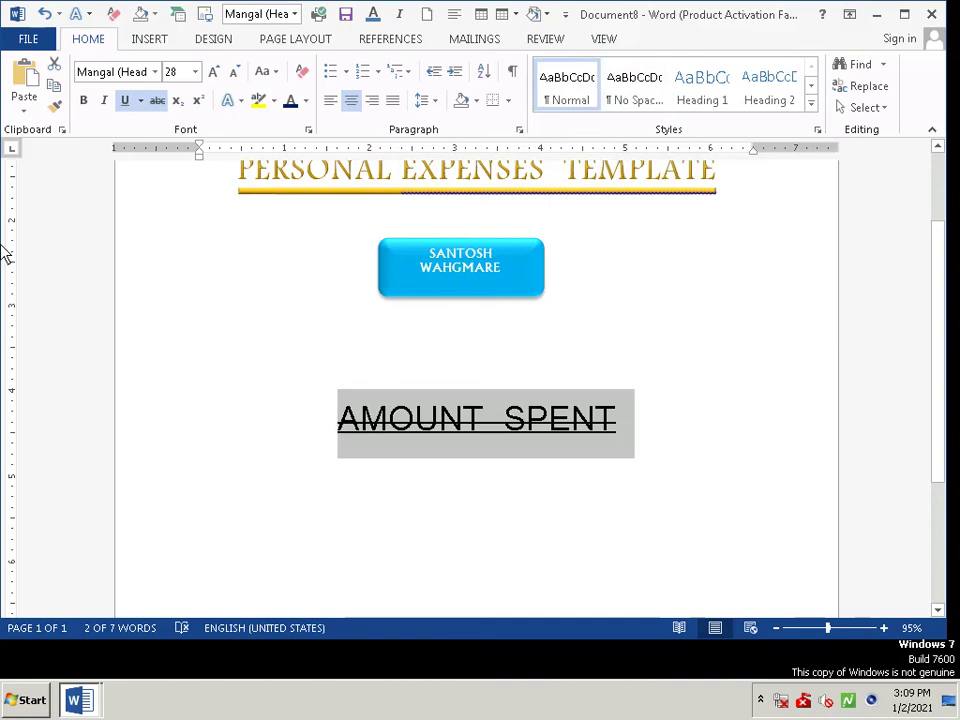
Remove the underline and strikethrough from AMOUNT SPENT
click(141, 101)
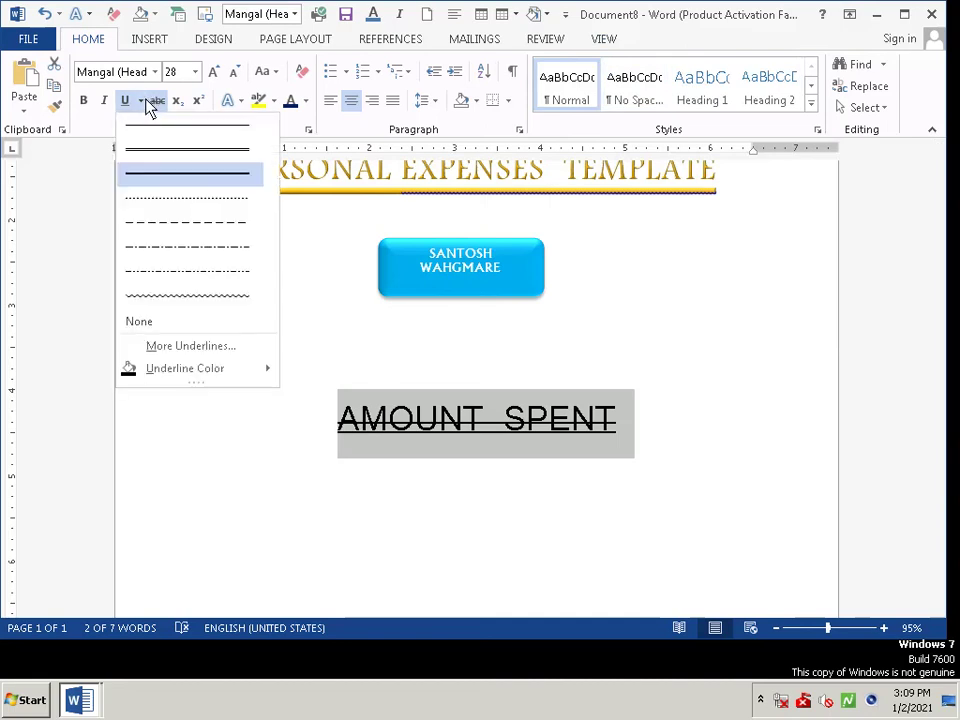
click(188, 324)
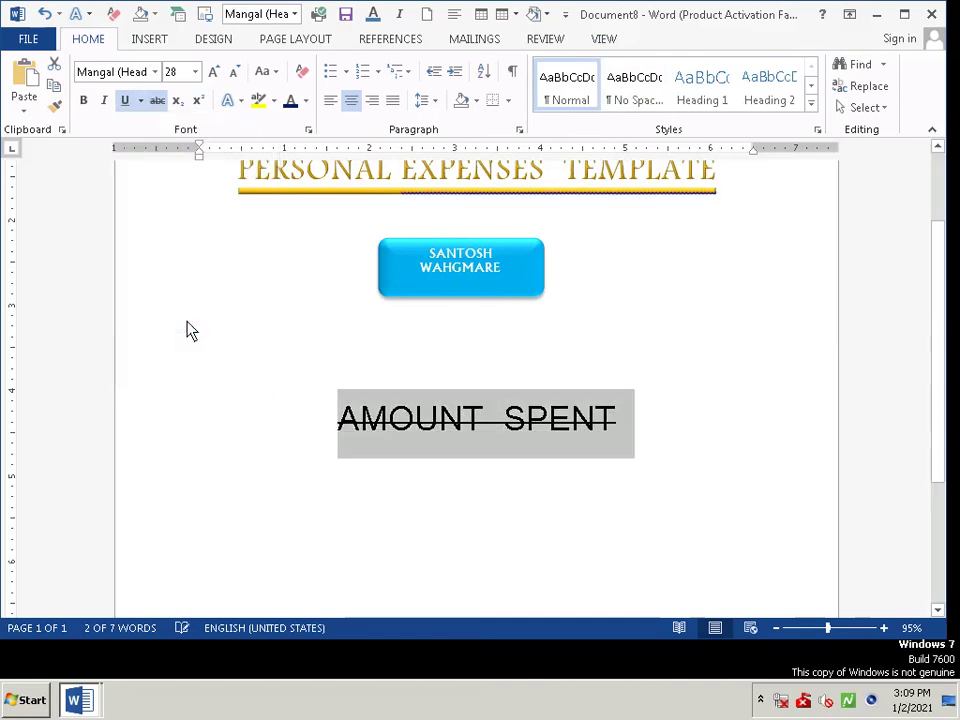
click(158, 101)
click(164, 108)
click(165, 110)
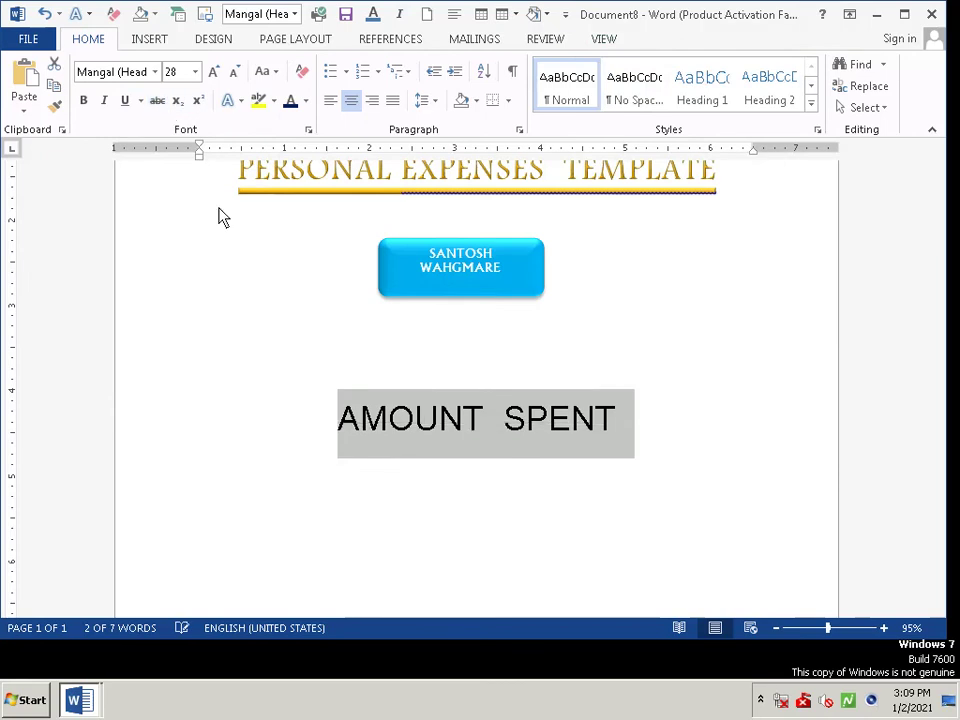
click(272, 441)
Reduce the AMOUNT SPENT text to size 16
click(667, 432)
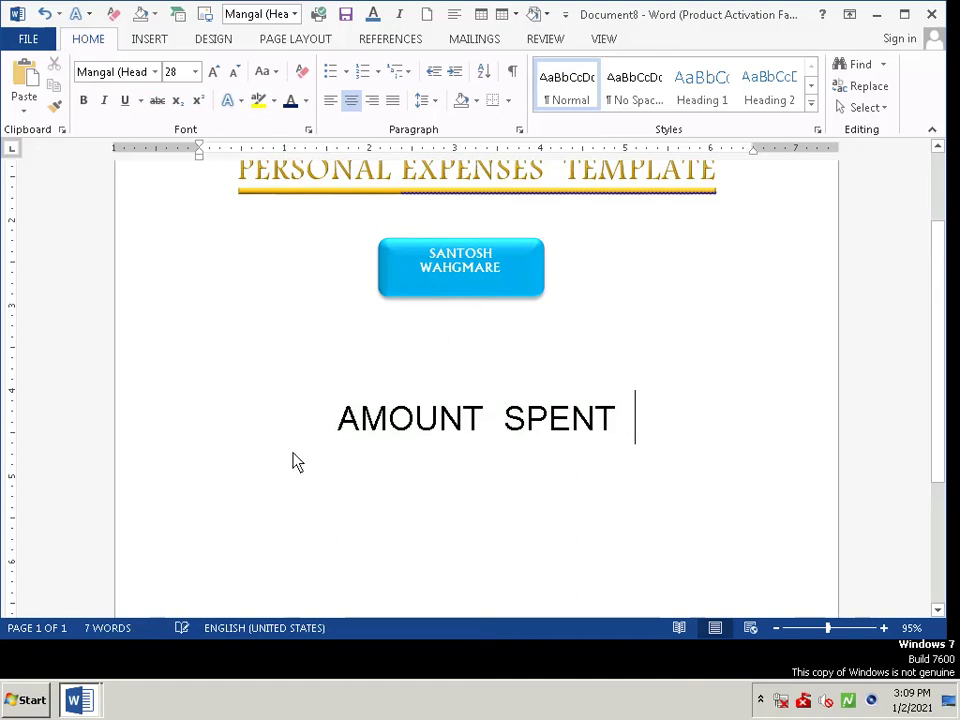
mouse_move(337, 418)
mouse_down()
mouse_move(483, 425)
mouse_move(647, 394)
mouse_up()
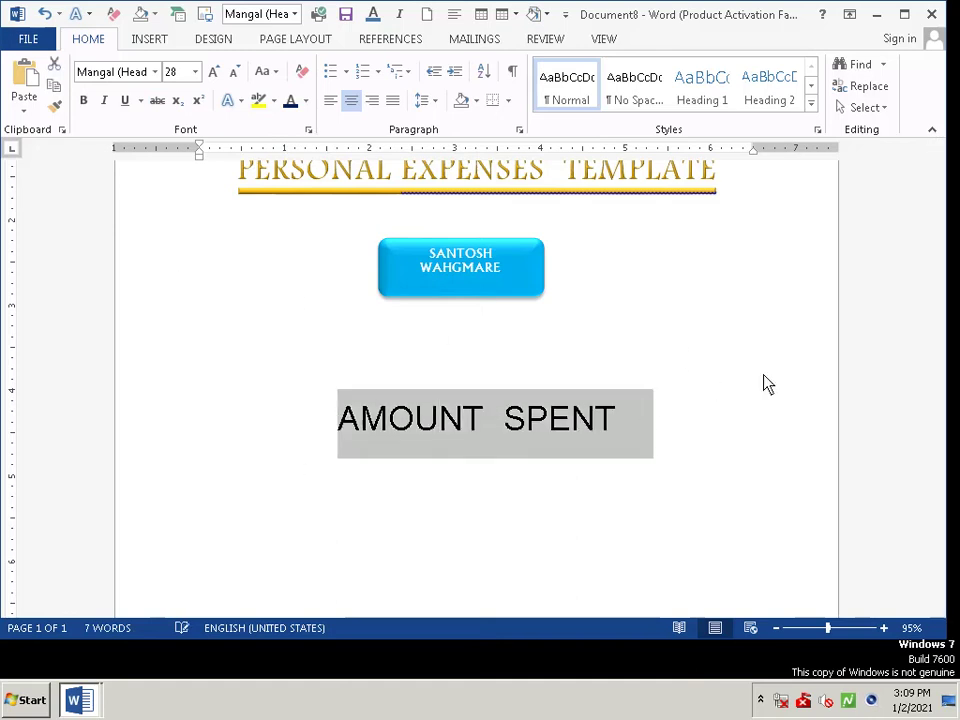
click(759, 347)
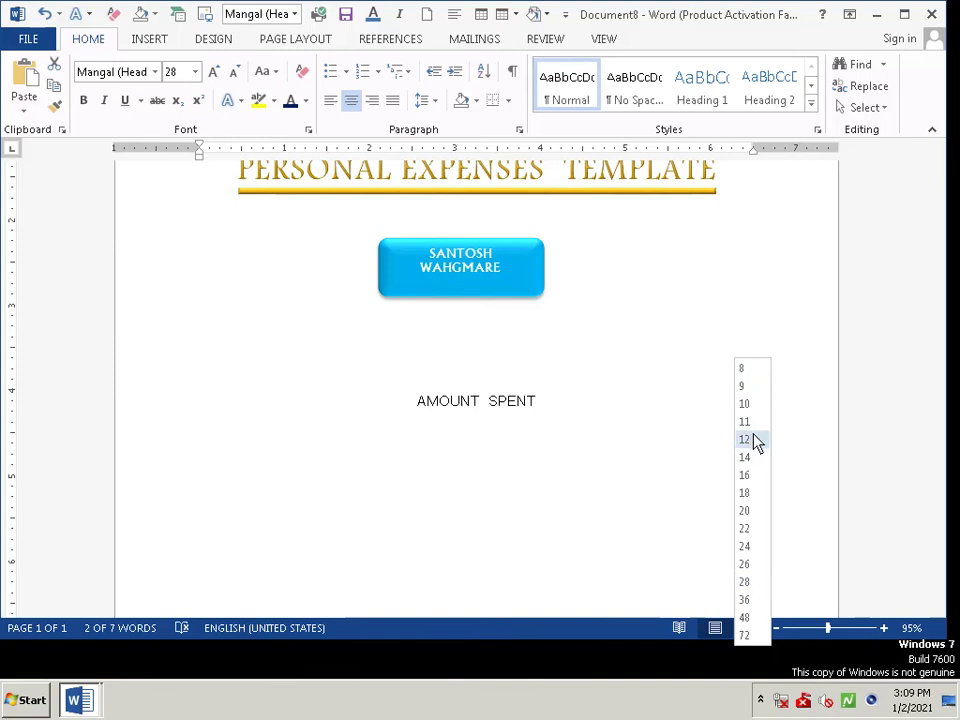
click(754, 490)
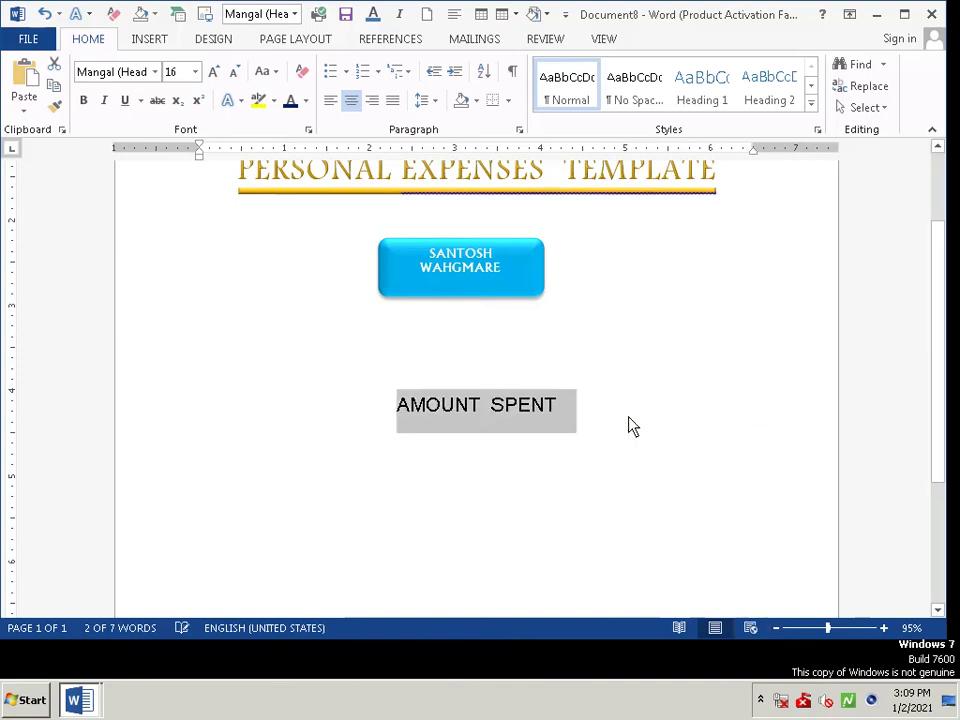
click(610, 429)
Centre the line and recase it to 'Amount Spent for'
key(ctrl+e)
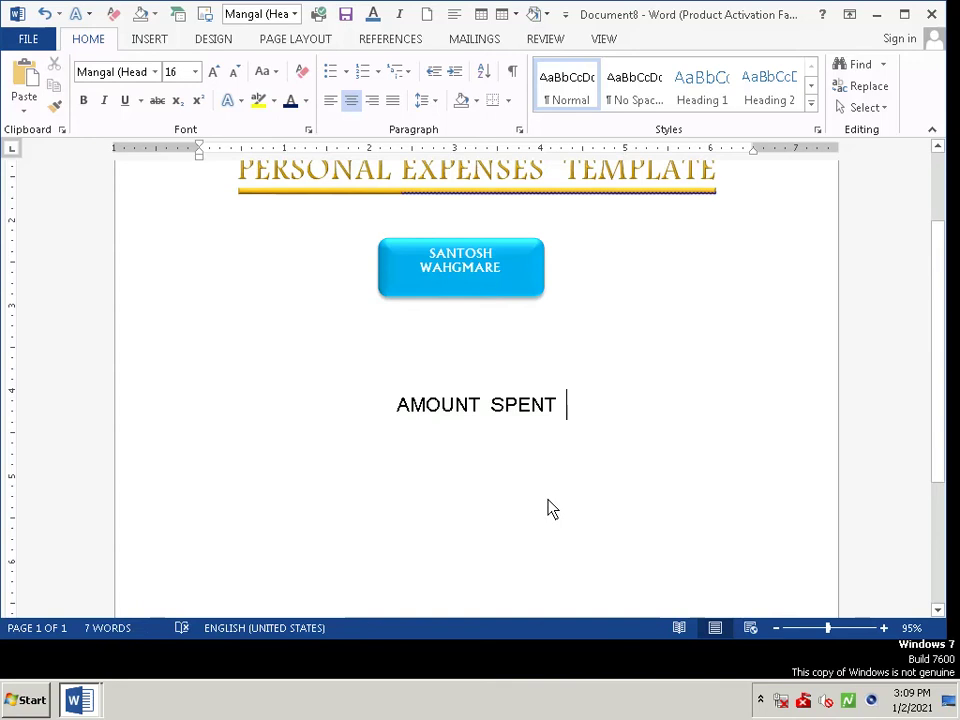
text(FOR)
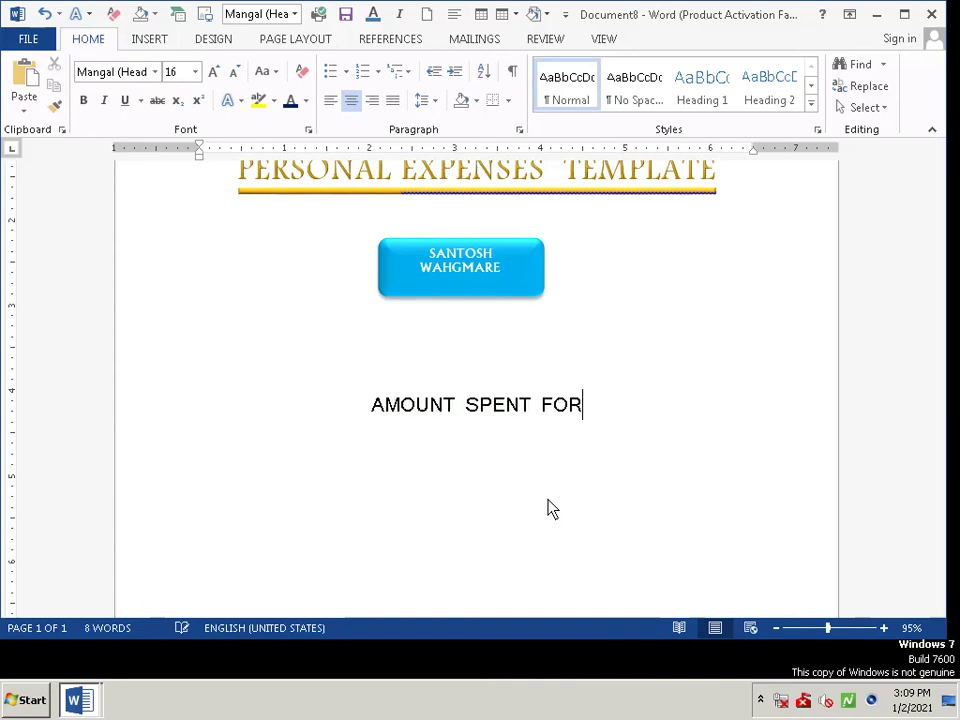
key(BackSpace)
key(BackSpace)
key(BackSpace)
key(BackSpace)
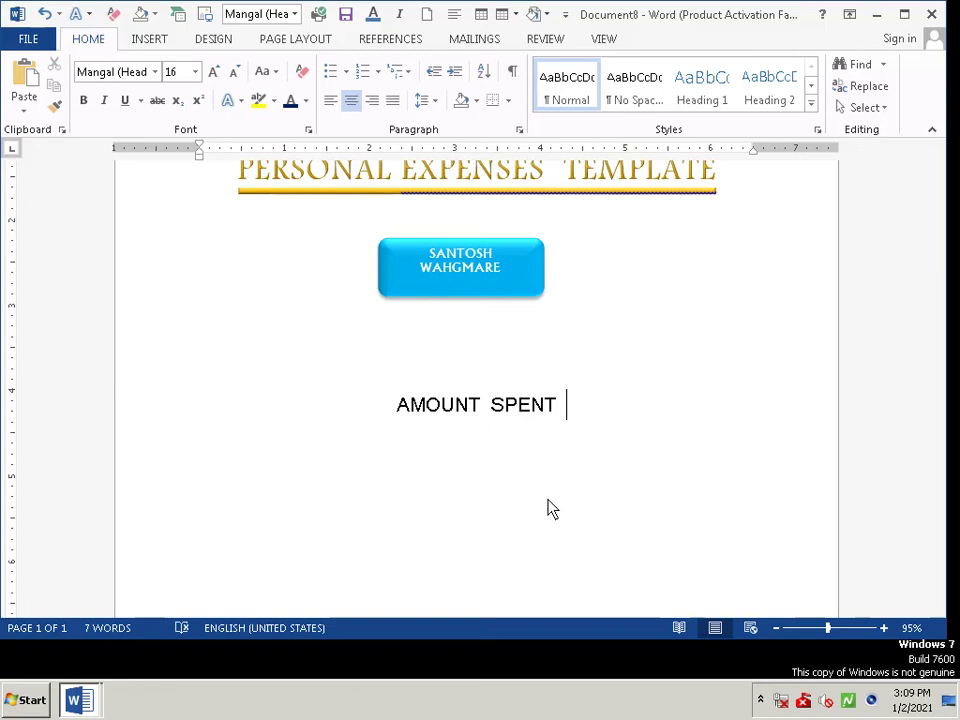
text(for)
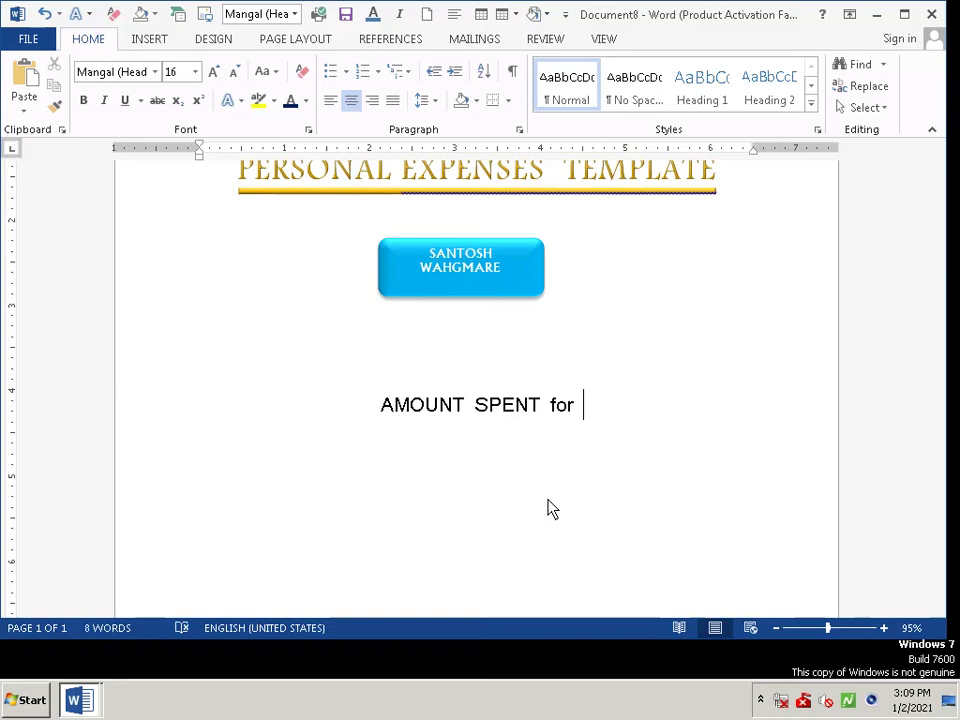
key(Left)
key(Left)
key(Left)
key(Left)
key(BackSpace)
key(BackSpace)
key(BackSpace)
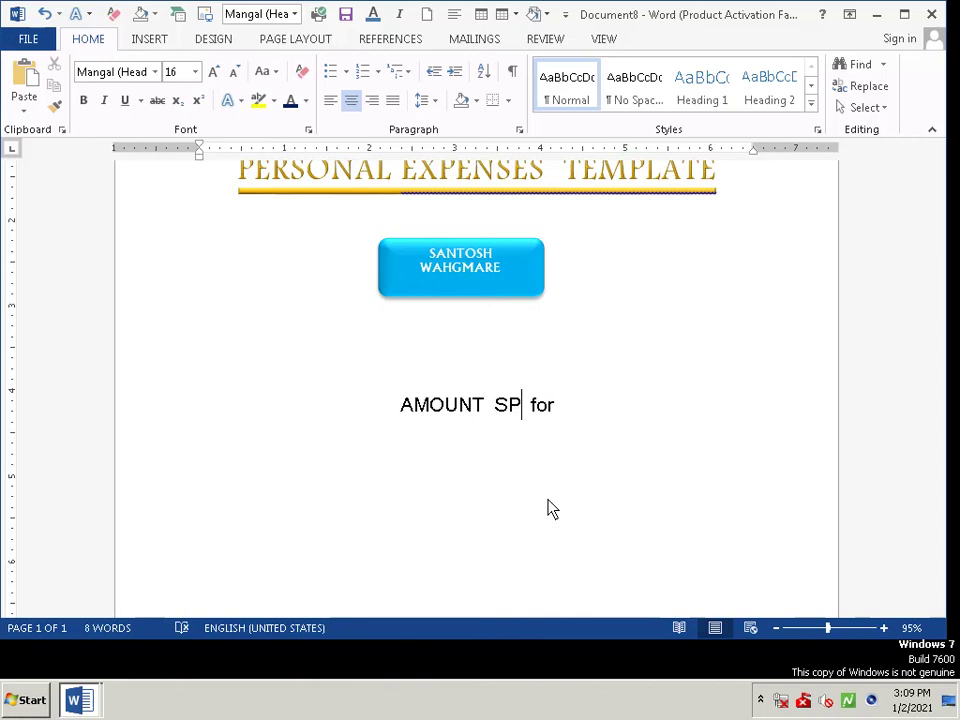
key(BackSpace)
text(p)
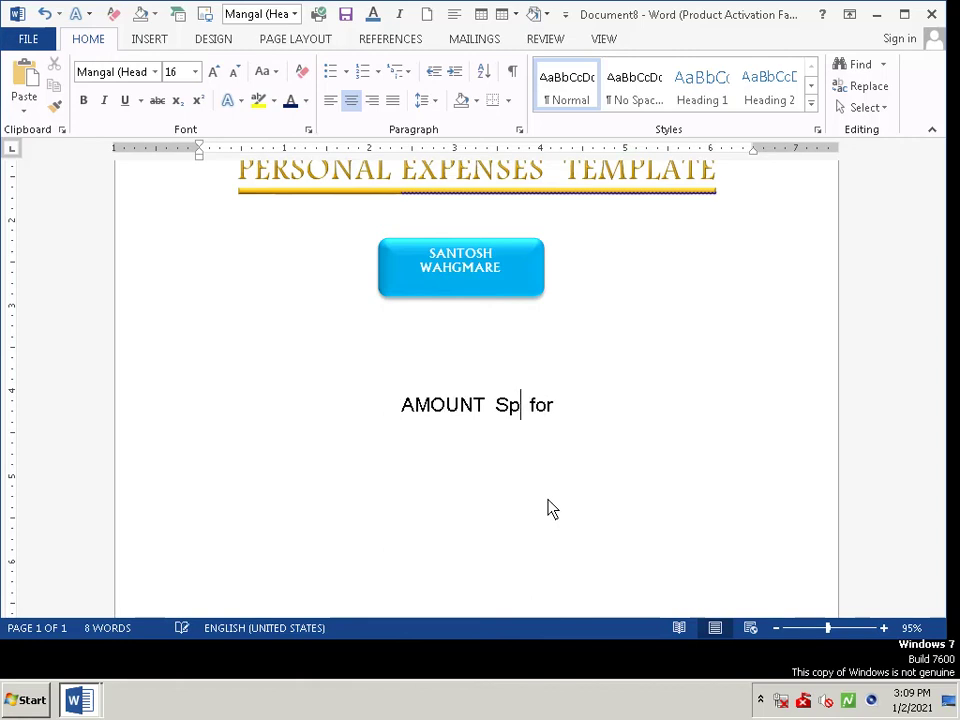
text(ent)
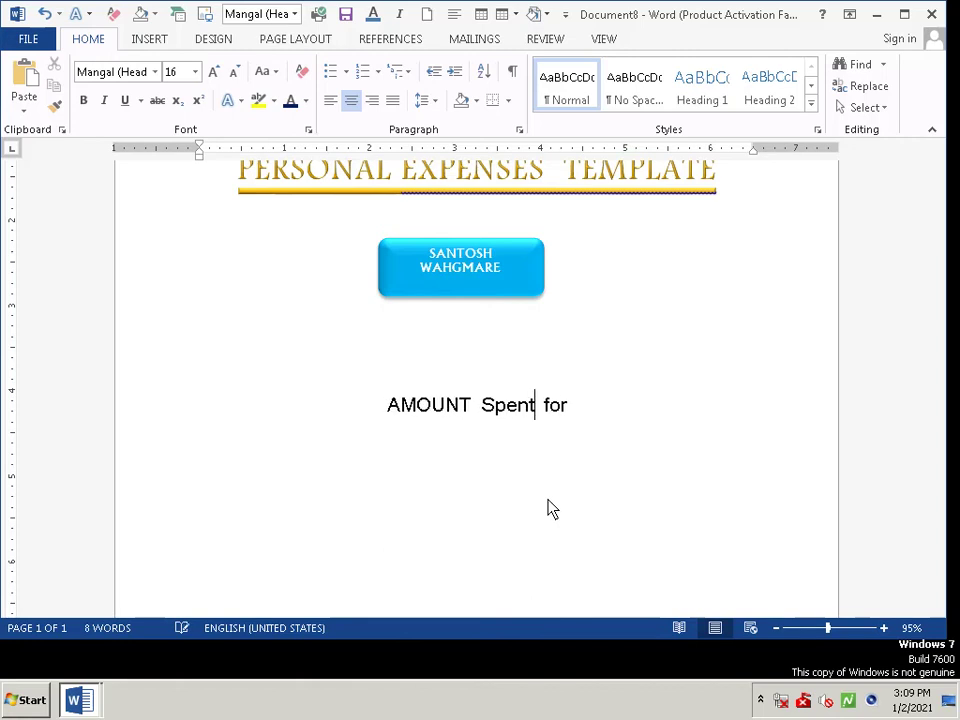
key(Left)
key(Left)
key(Left)
key(Left)
key(BackSpace)
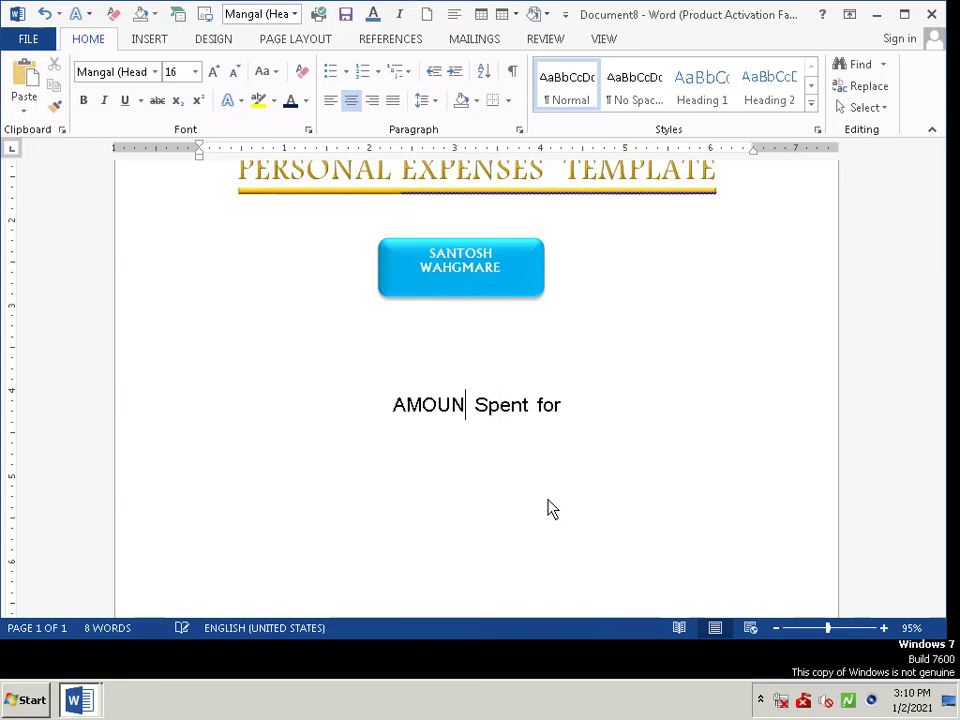
key(BackSpace)
key(BackSpace)
key(BackSpace)
key(BackSpace)
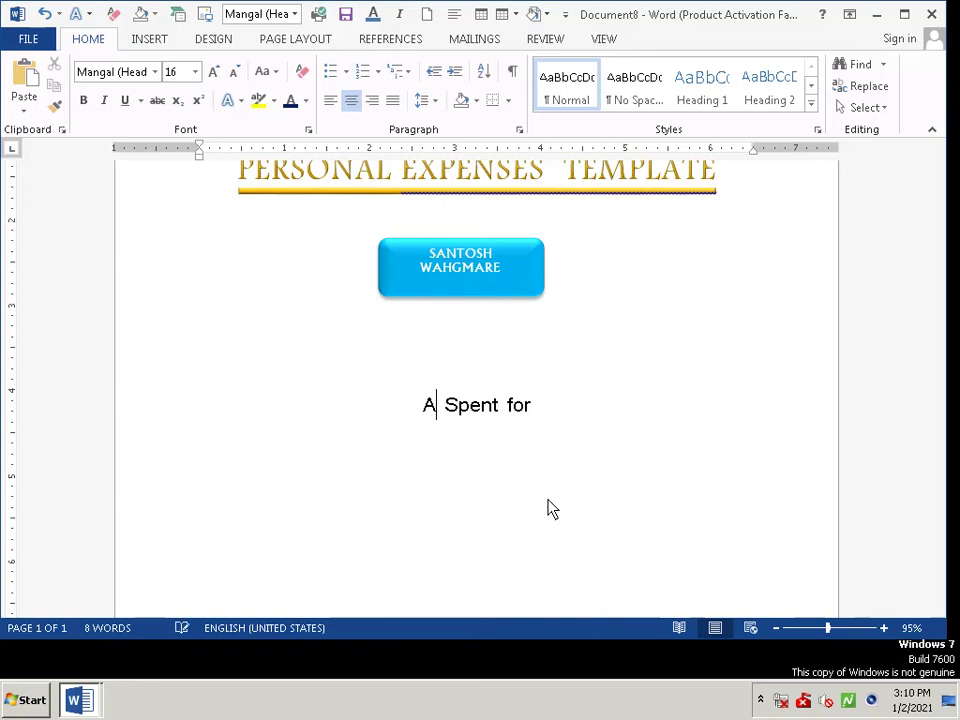
text(mou)
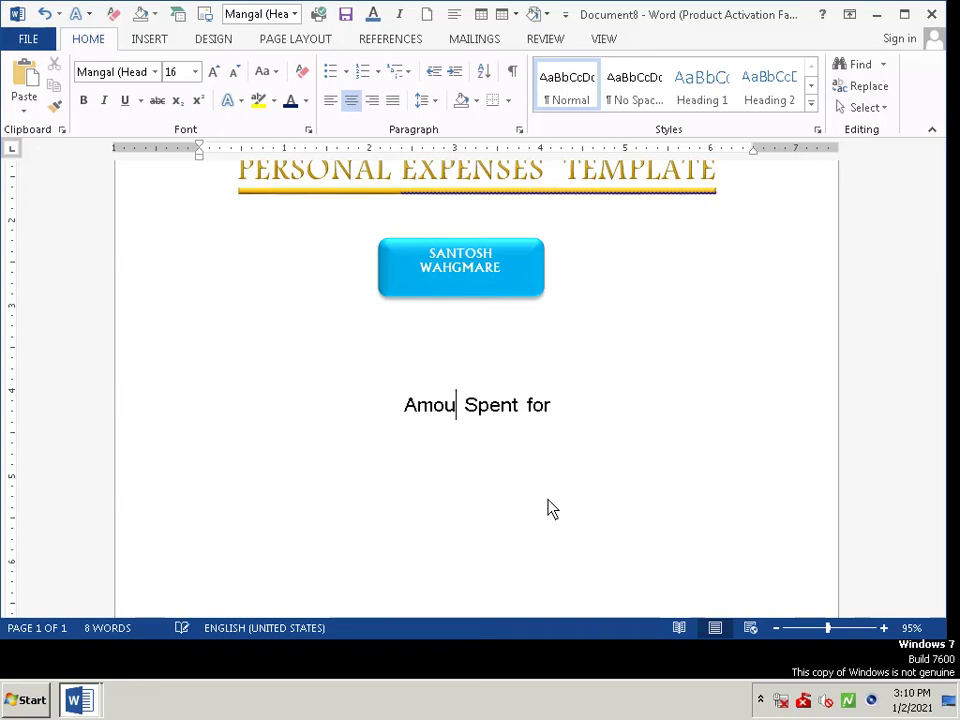
text(nt)
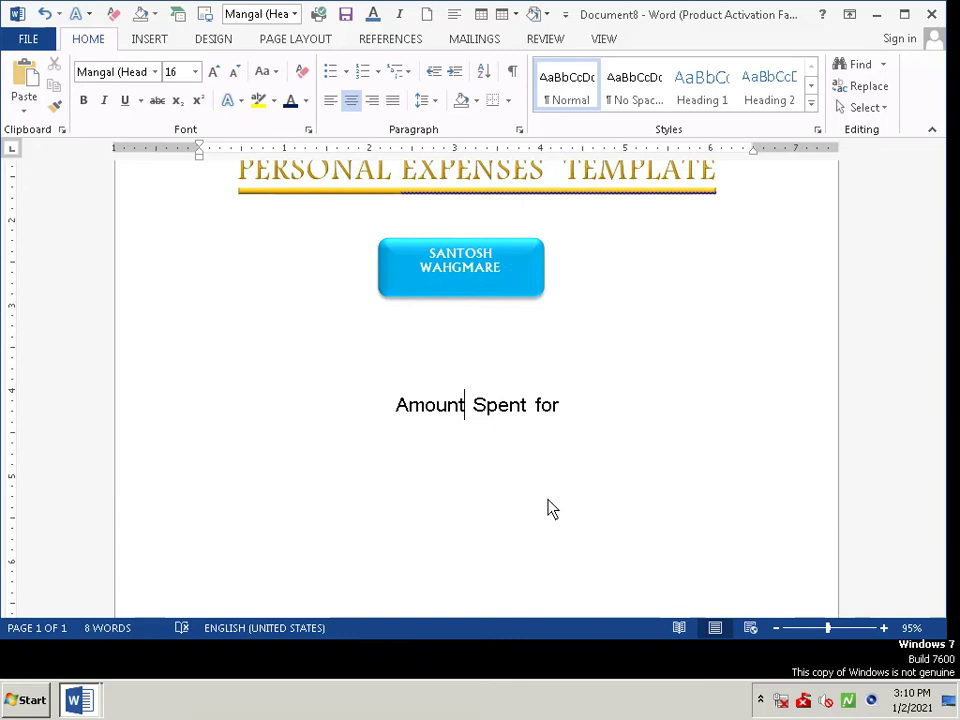
key(Right)
key(Right)
key(Right)
key(Right)
key(Right)
key(Right)
key(Right)
key(Right)
key(Right)
key(Right)
key(Right)
Finish the line with 'each category ,per month', ignore the flagged spelling, and add a new line
text(eac)
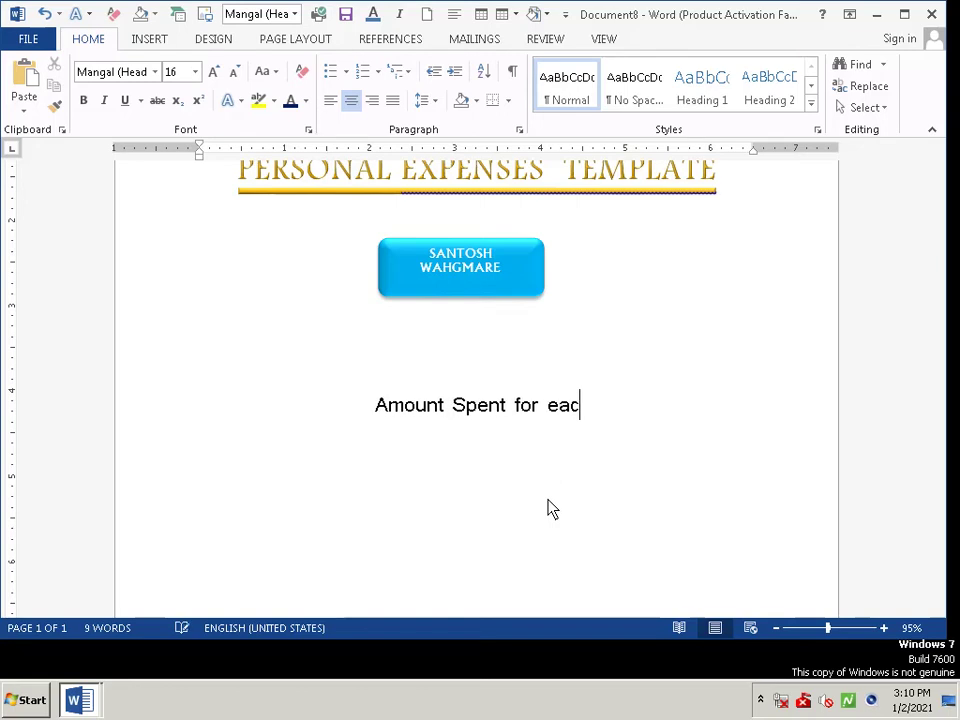
text(h )
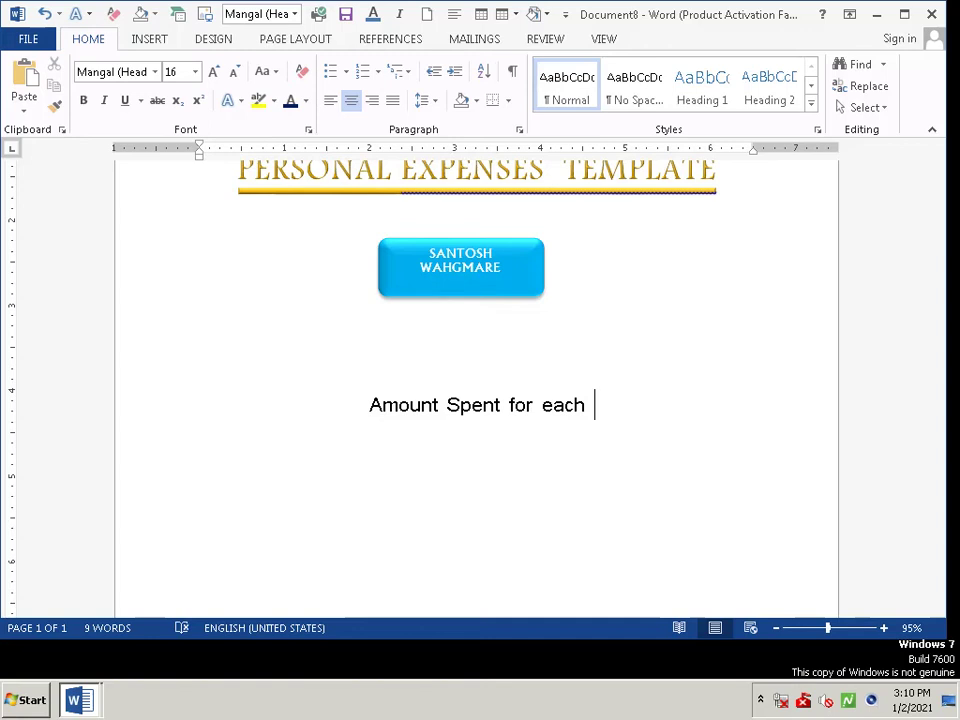
text(cat)
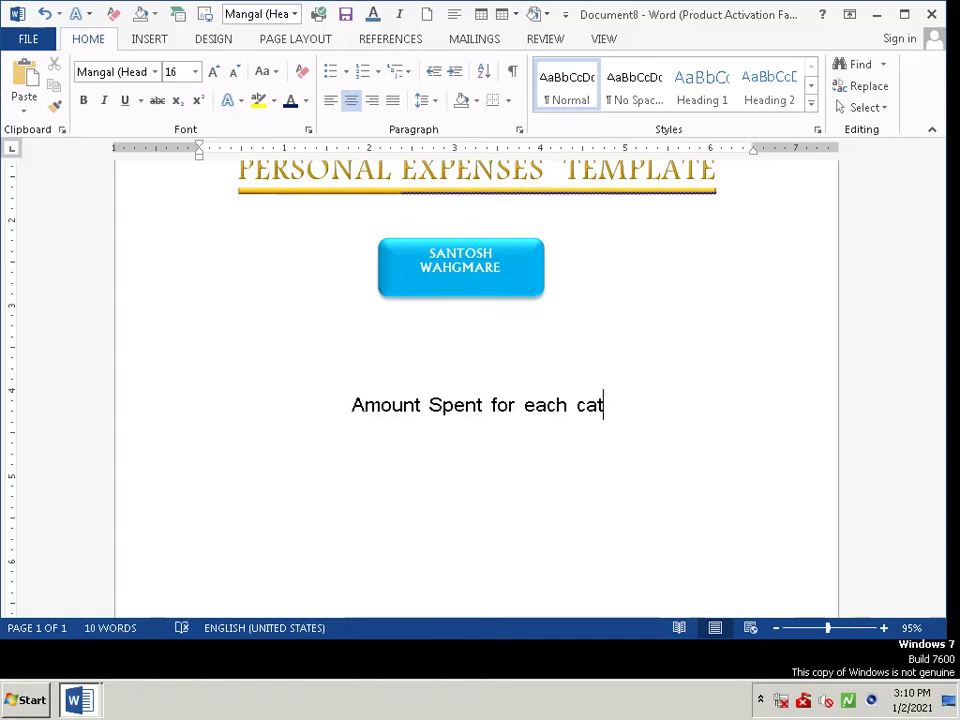
text(e)
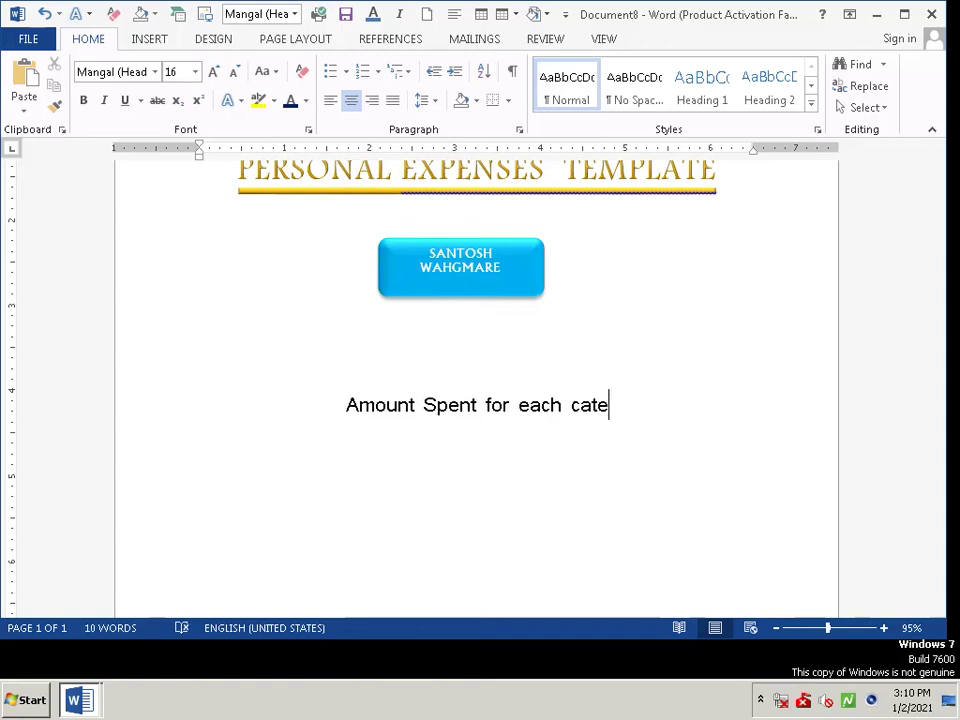
text(go)
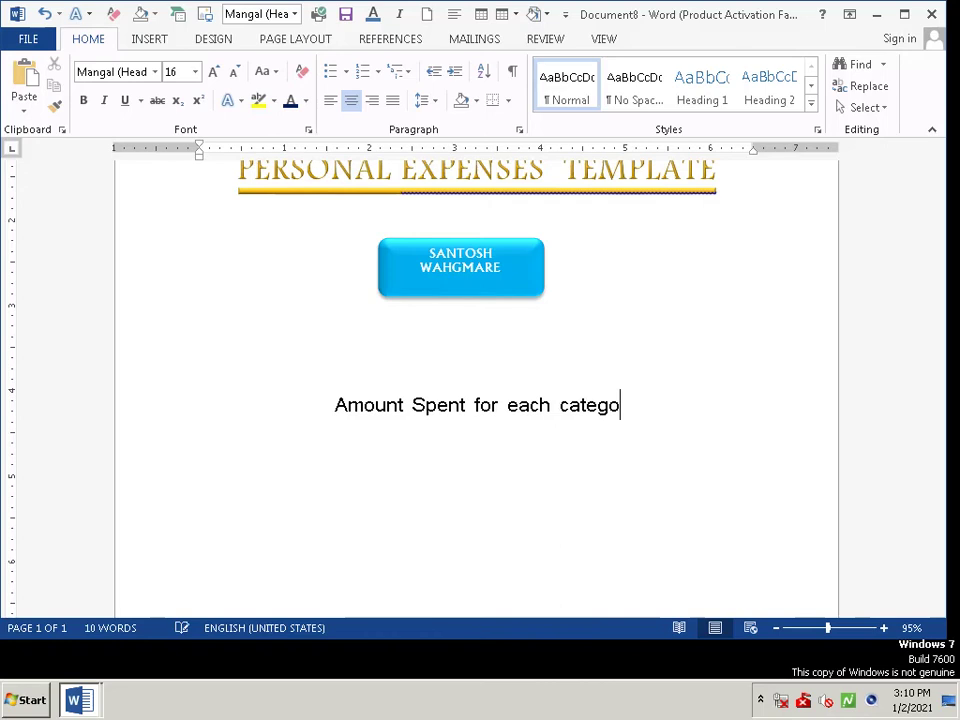
text(ry )
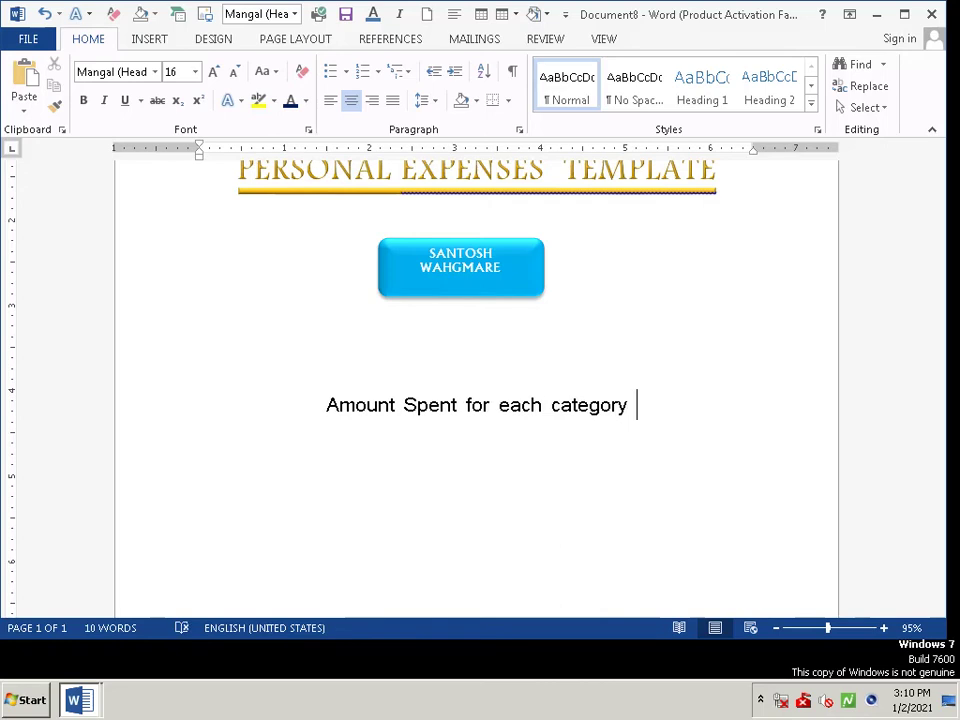
text(,pe)
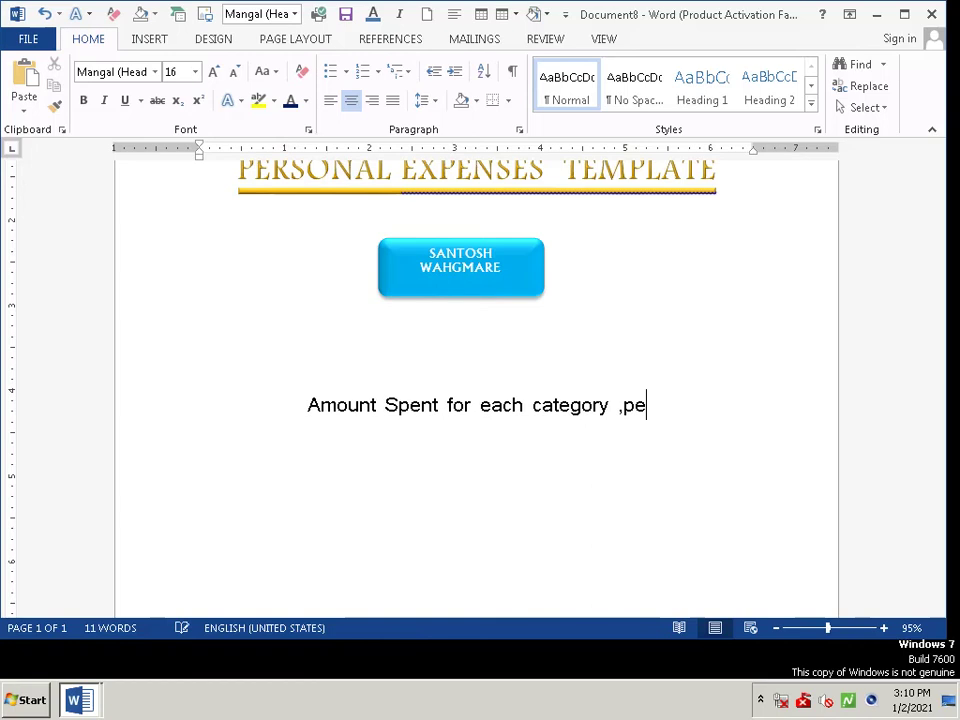
text(r mo)
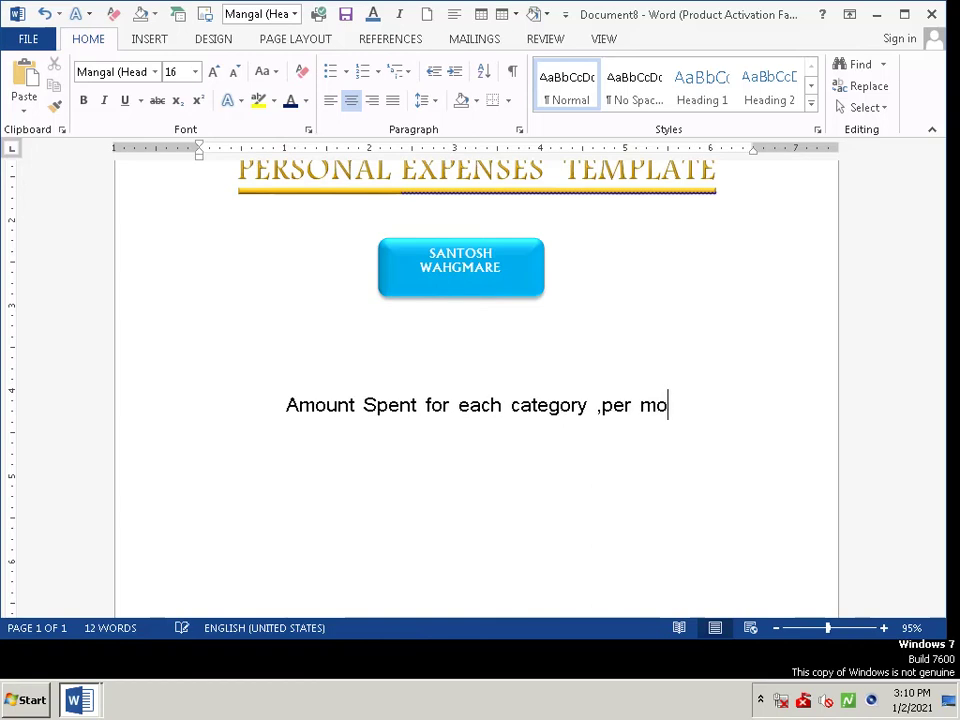
text(nth)
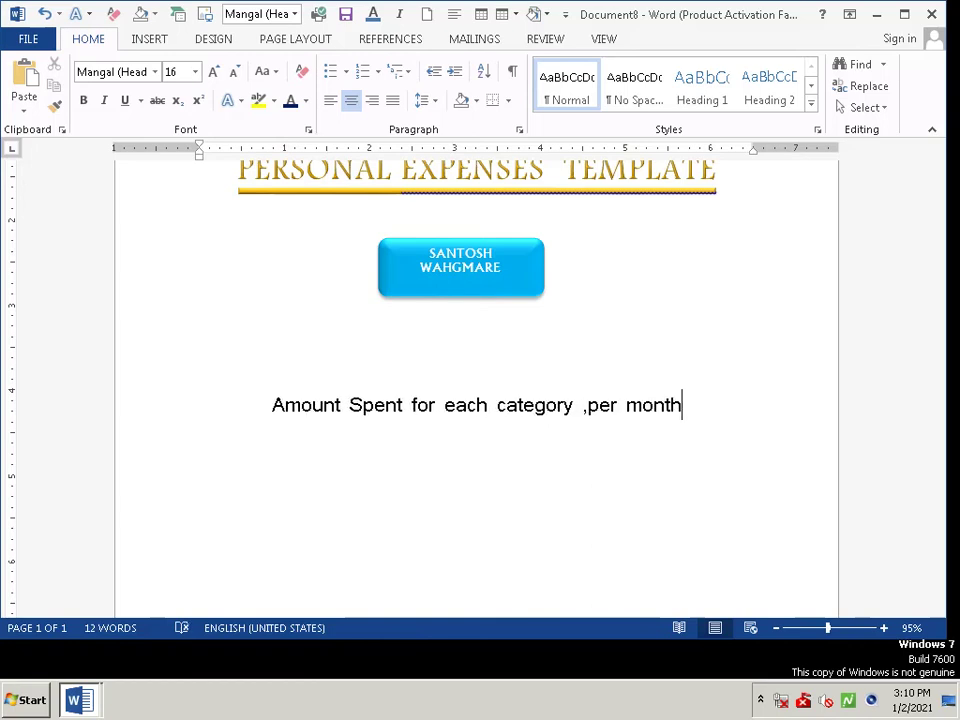
text(])
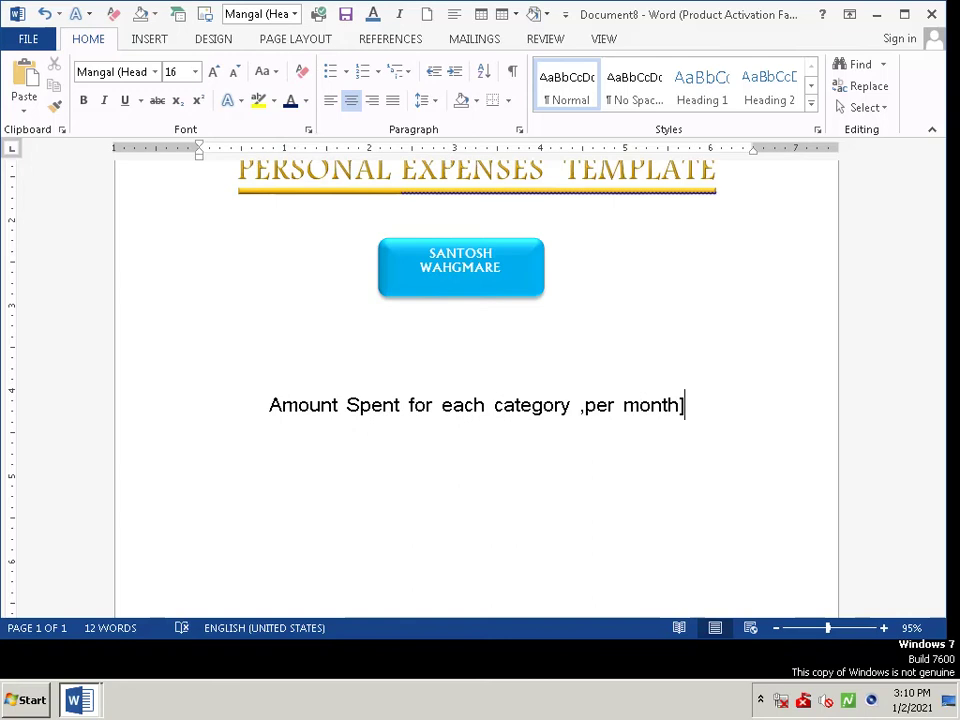
key(BackSpace)
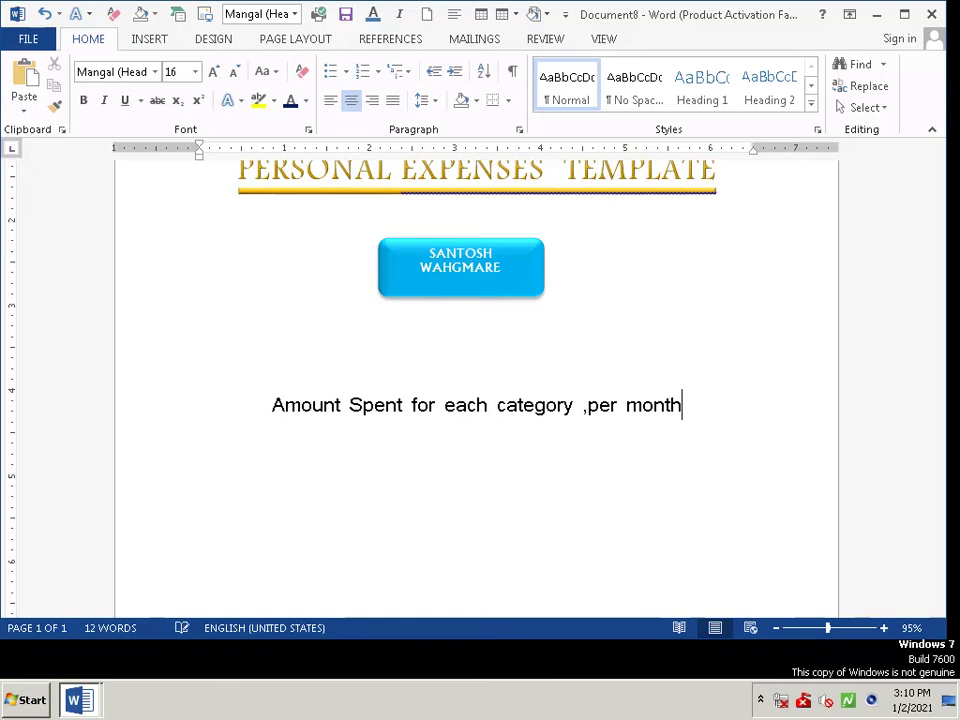
key(Return)
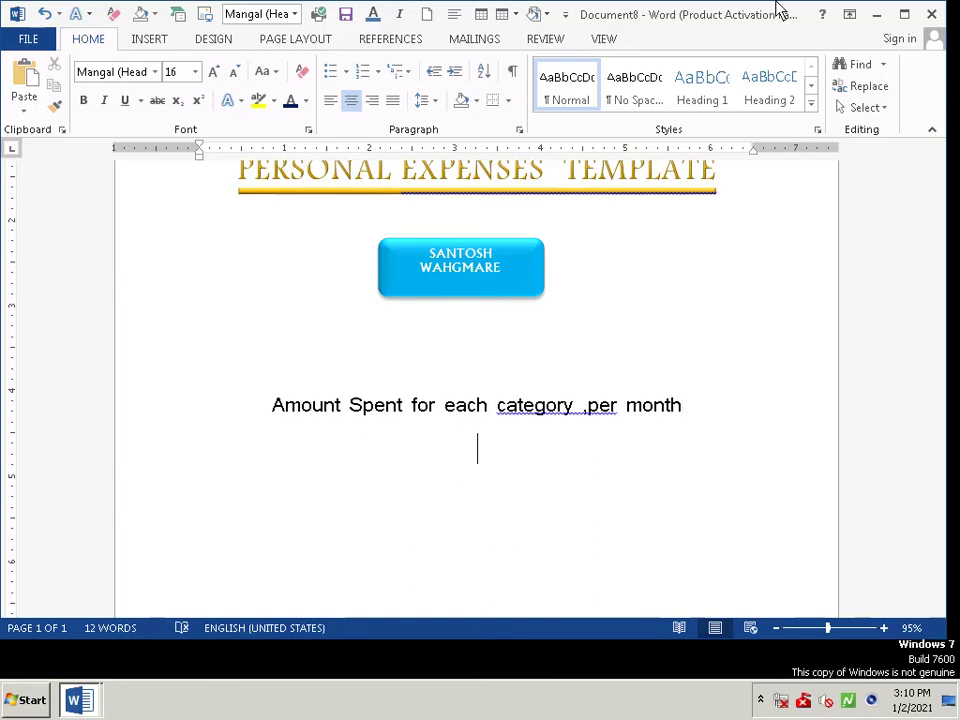
right_click(577, 416)
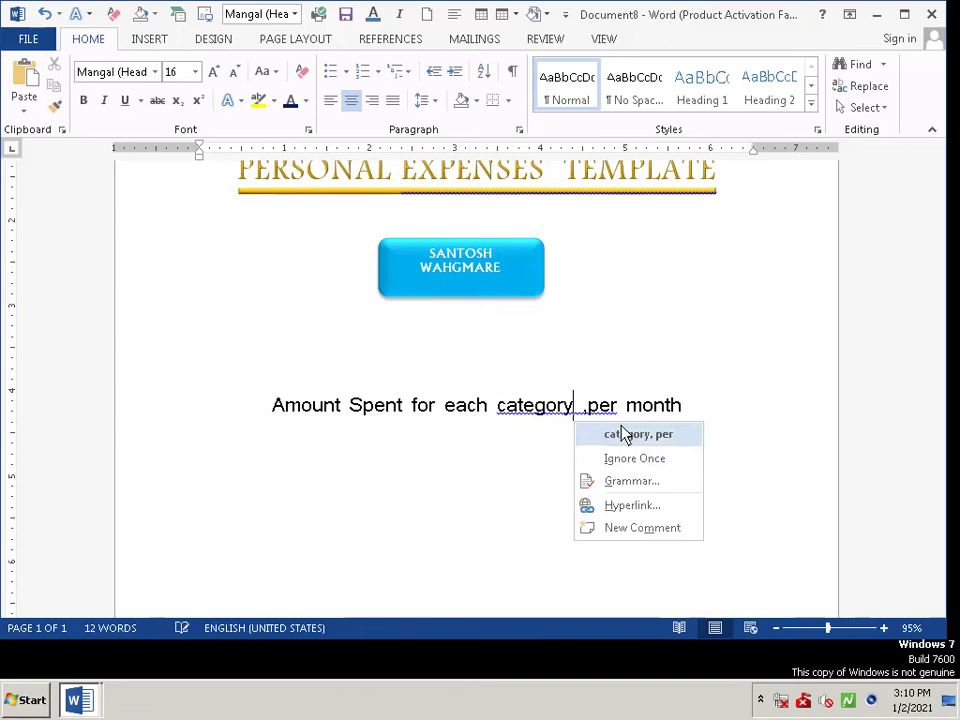
click(621, 459)
click(717, 421)
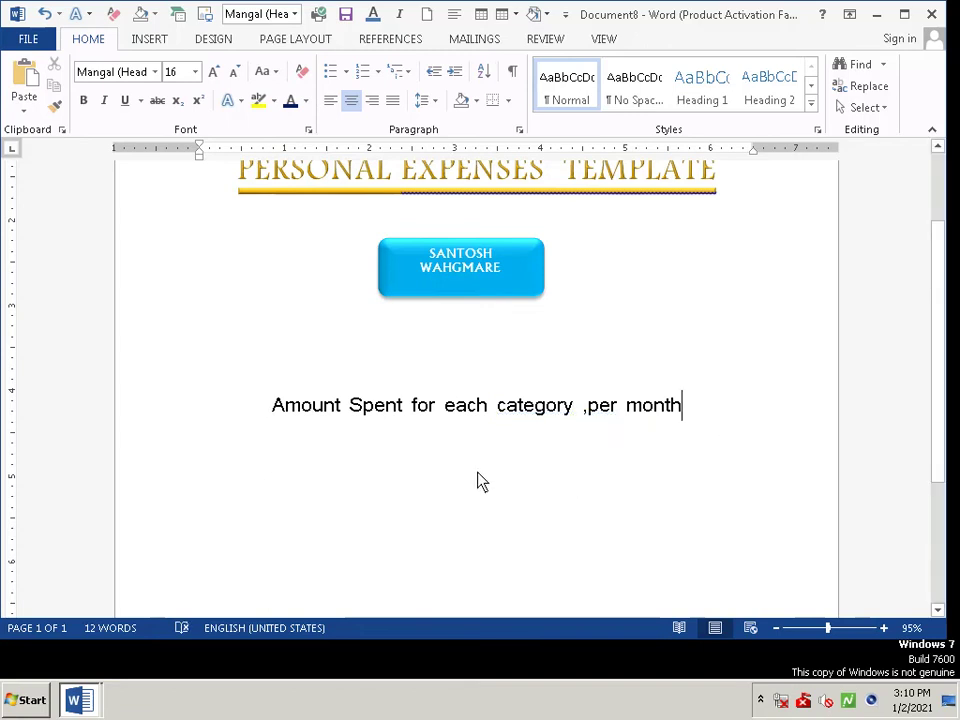
click(480, 481)
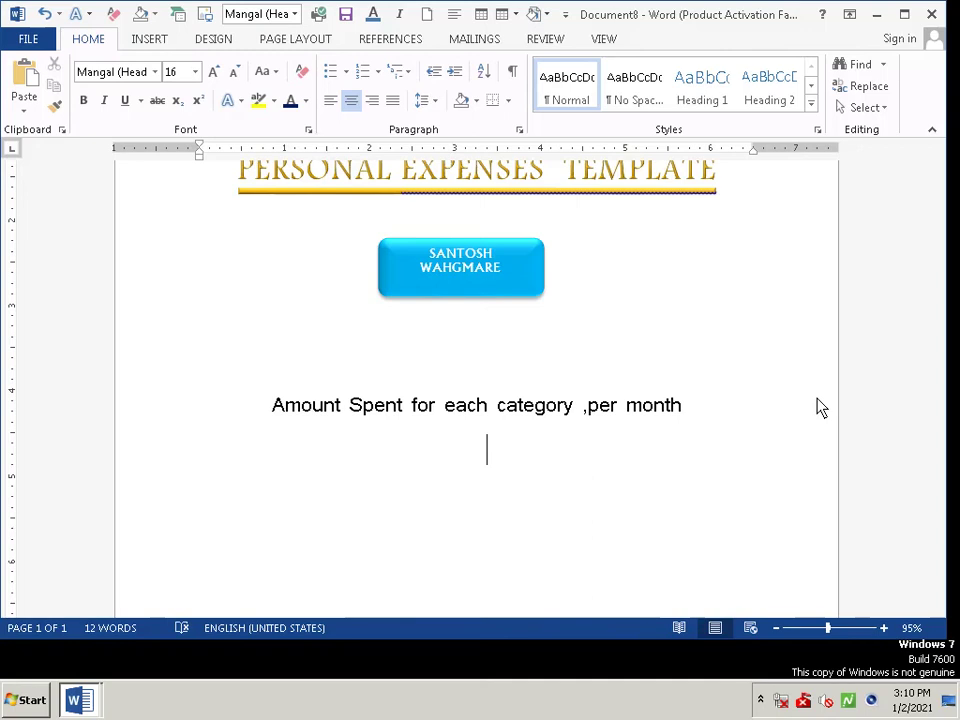
Type '{it updtaes as you' and ignore the flagged spelling of updtaes
text([)
key(BackSpace)
text({)
text(it)
text( up)
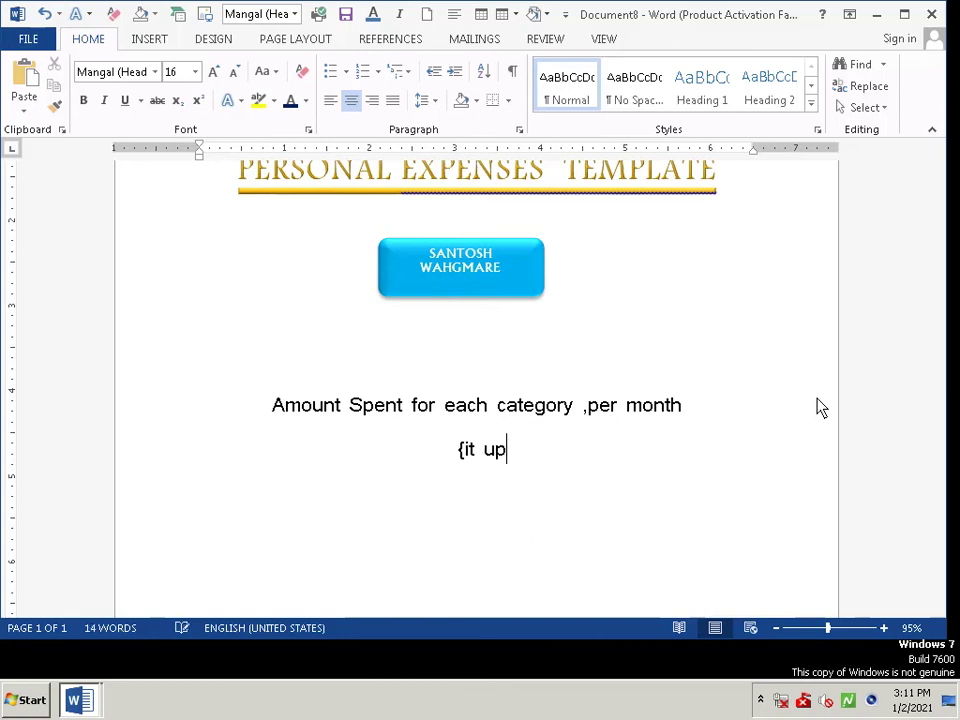
text(dae)
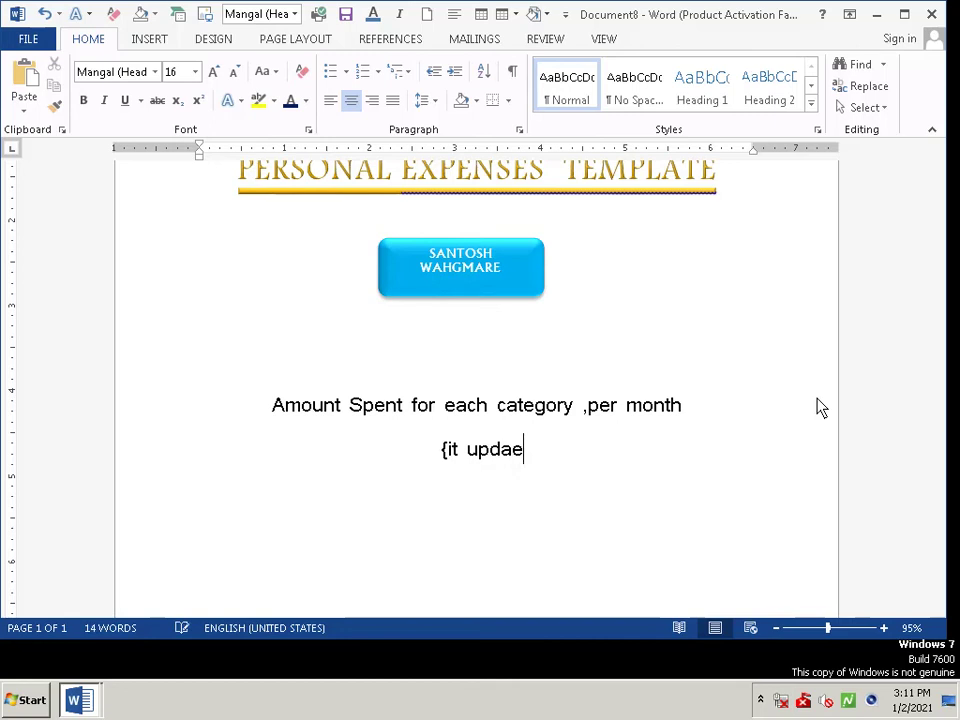
text(s)
key(Left)
key(Left)
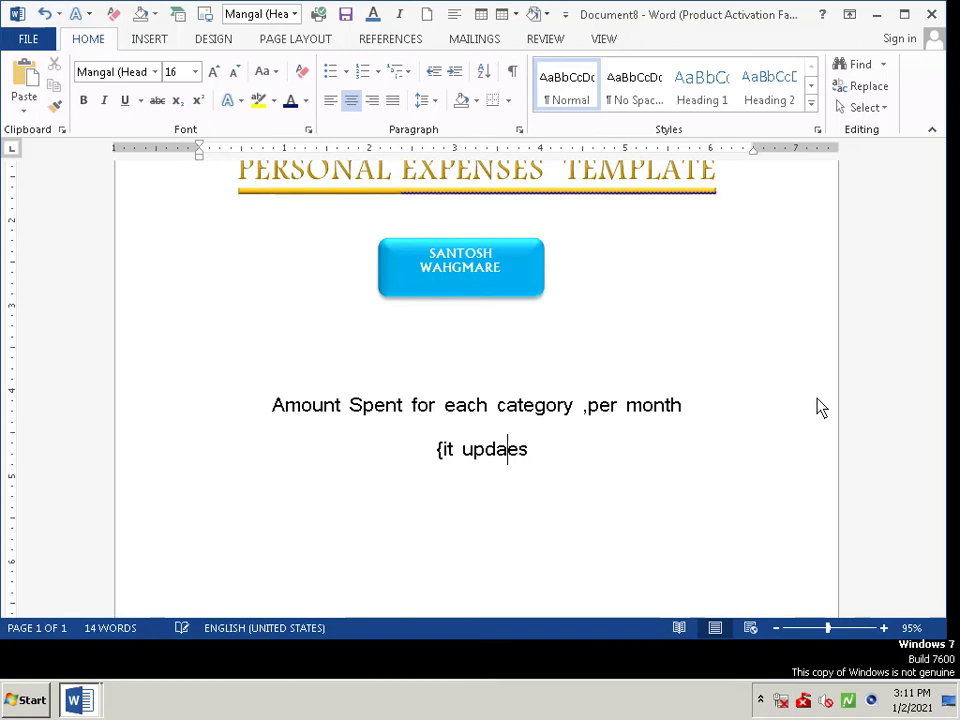
key(Left)
text(t)
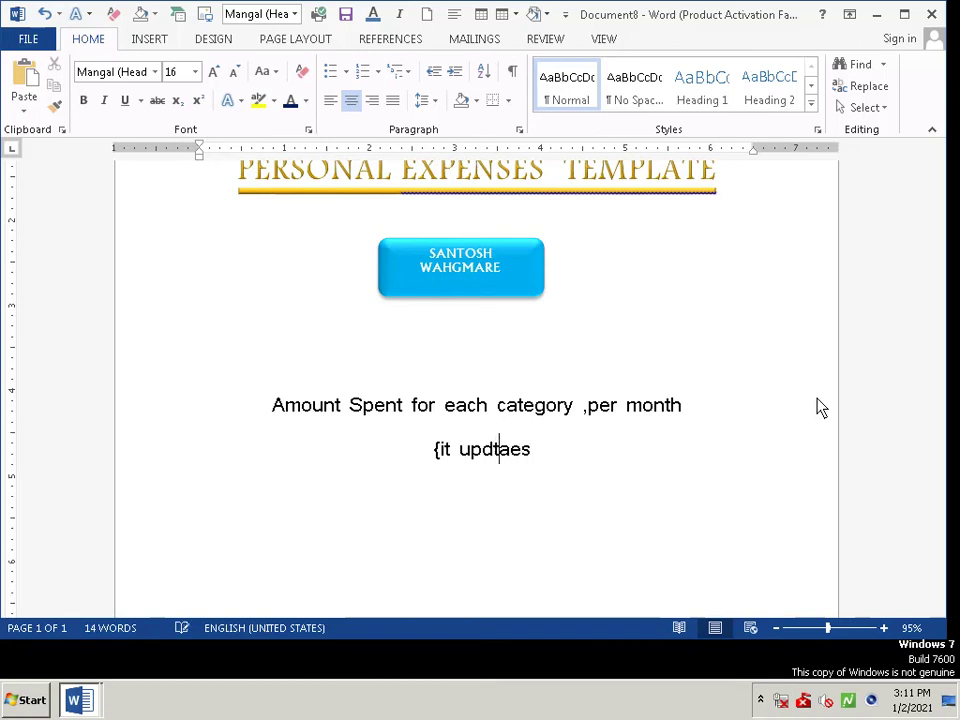
key(Right)
key(Right)
key(Right)
text(as )
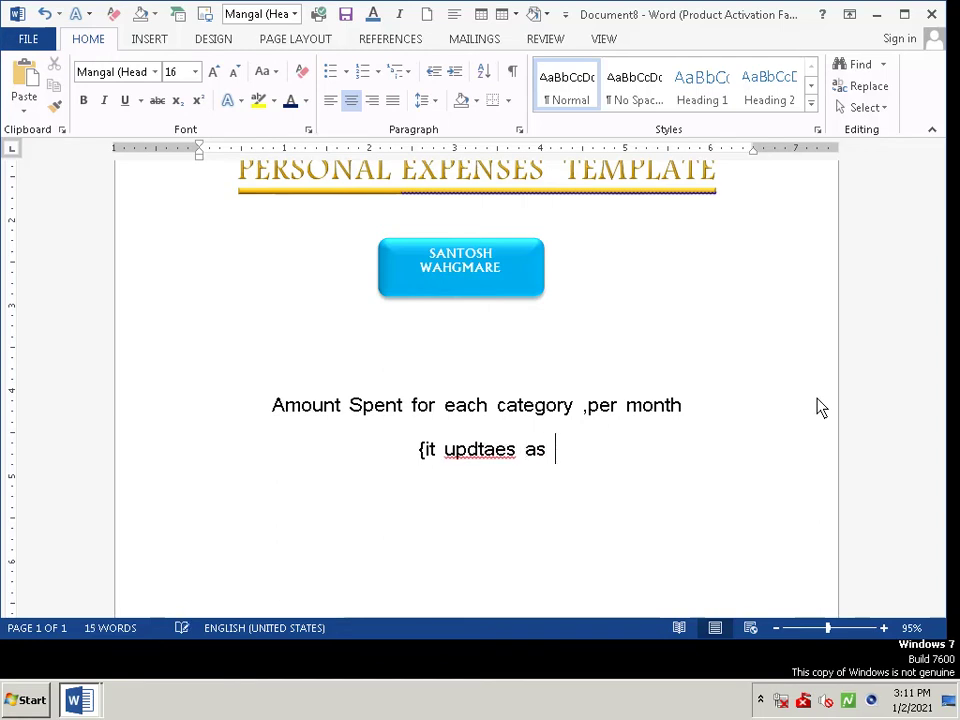
text(you)
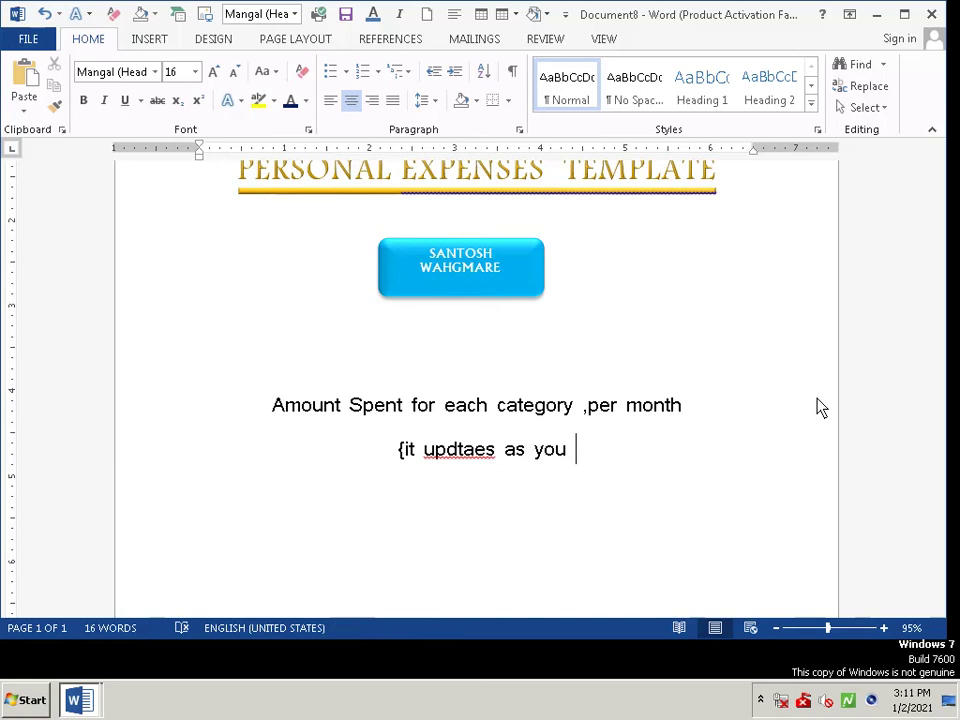
right_click(453, 466)
click(596, 546)
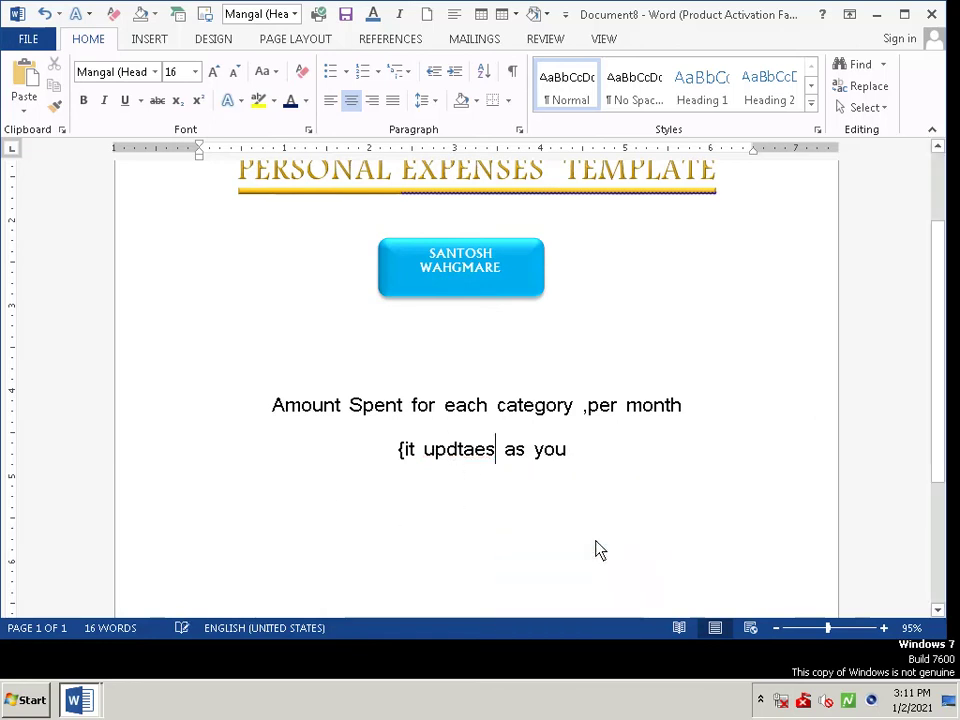
click(580, 445)
Complete the note with 'keep entering expenses}' and start a new line beneath
text(kep)
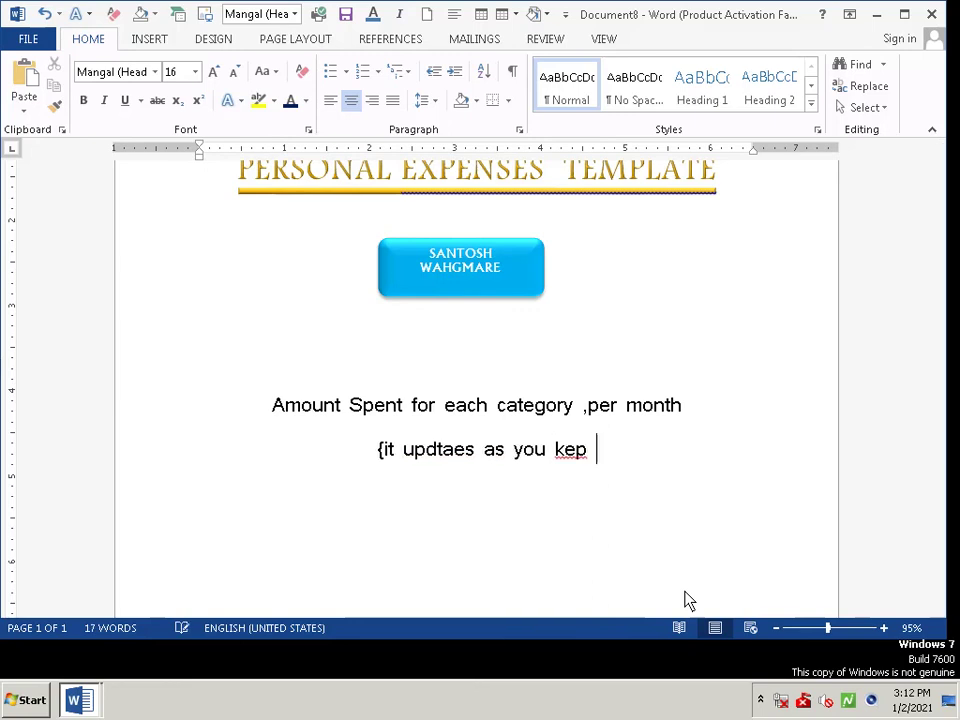
key(Left)
key(Left)
text(e)
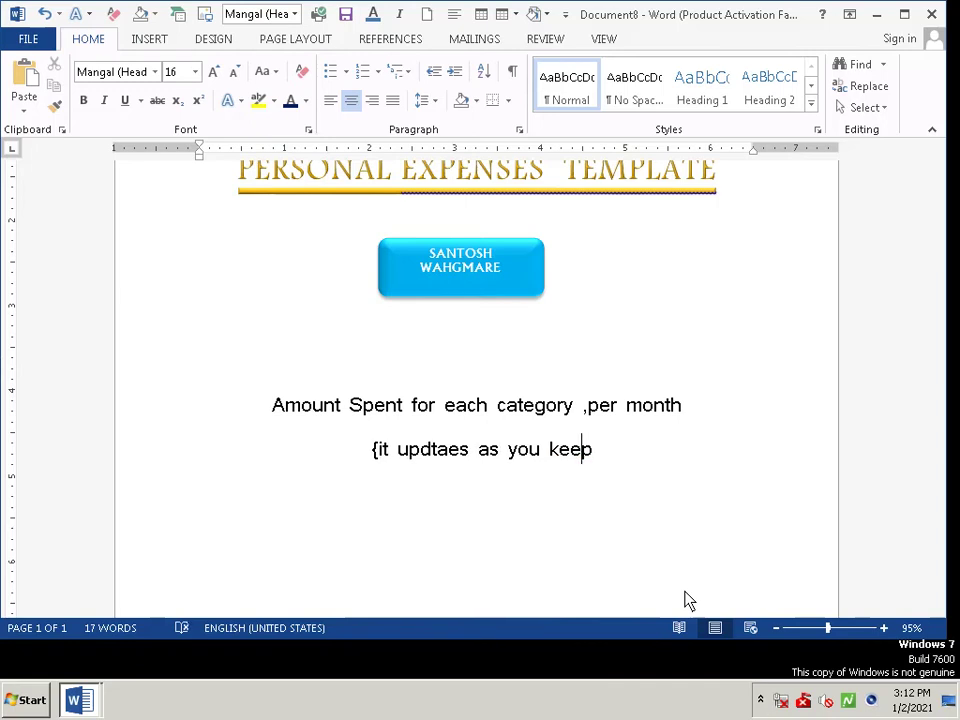
key(Right)
key(Right)
text(en)
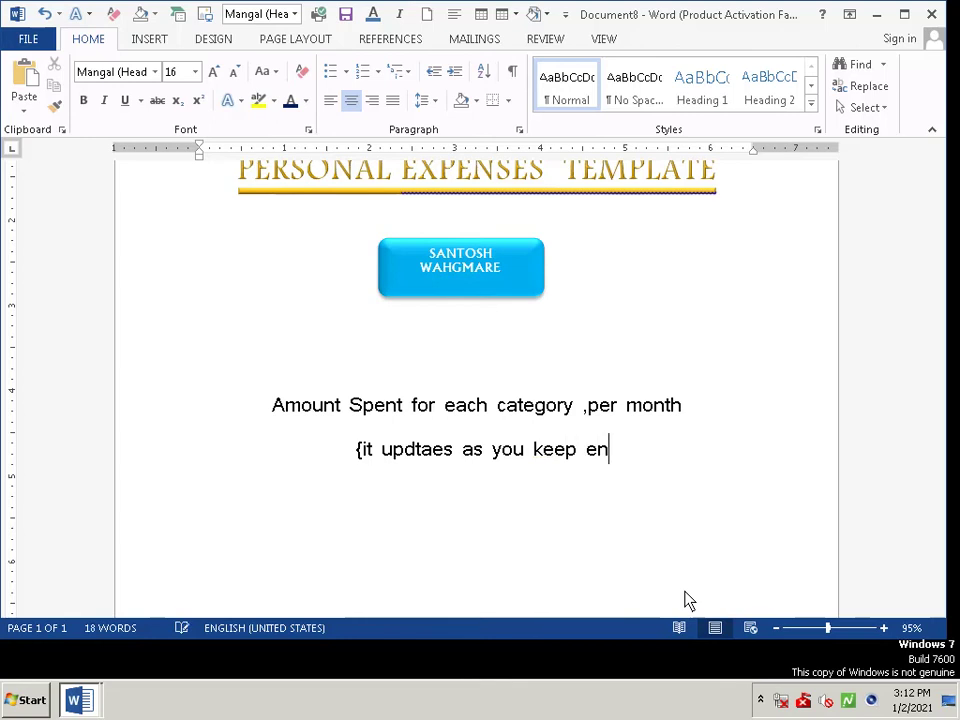
text(trin)
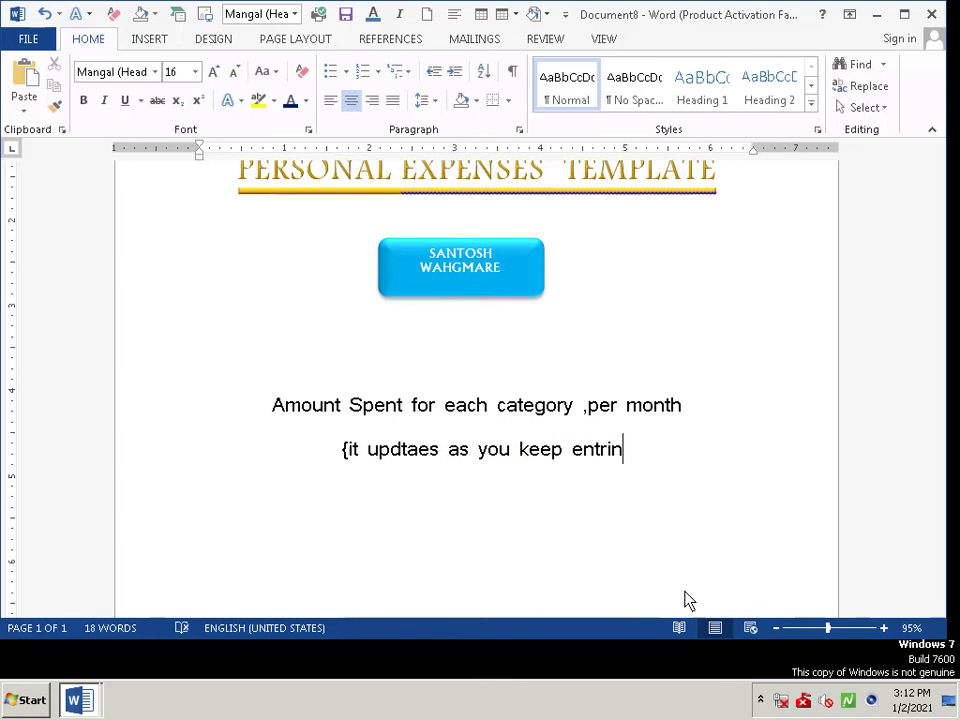
key(BackSpace)
key(BackSpace)
key(BackSpace)
text(ering )
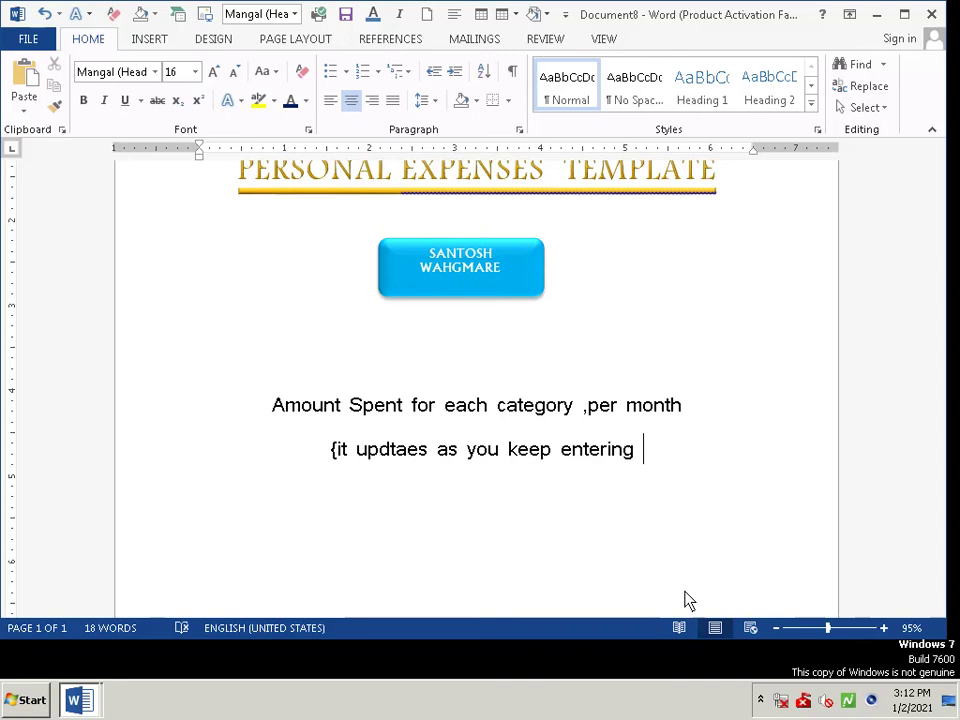
text(e)
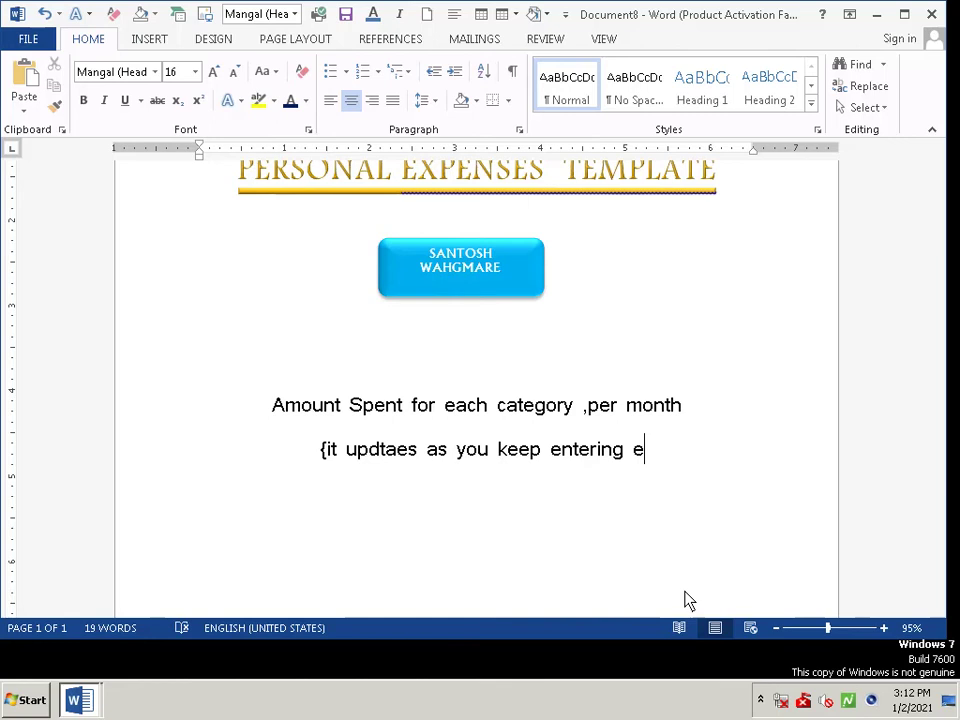
text(xpe)
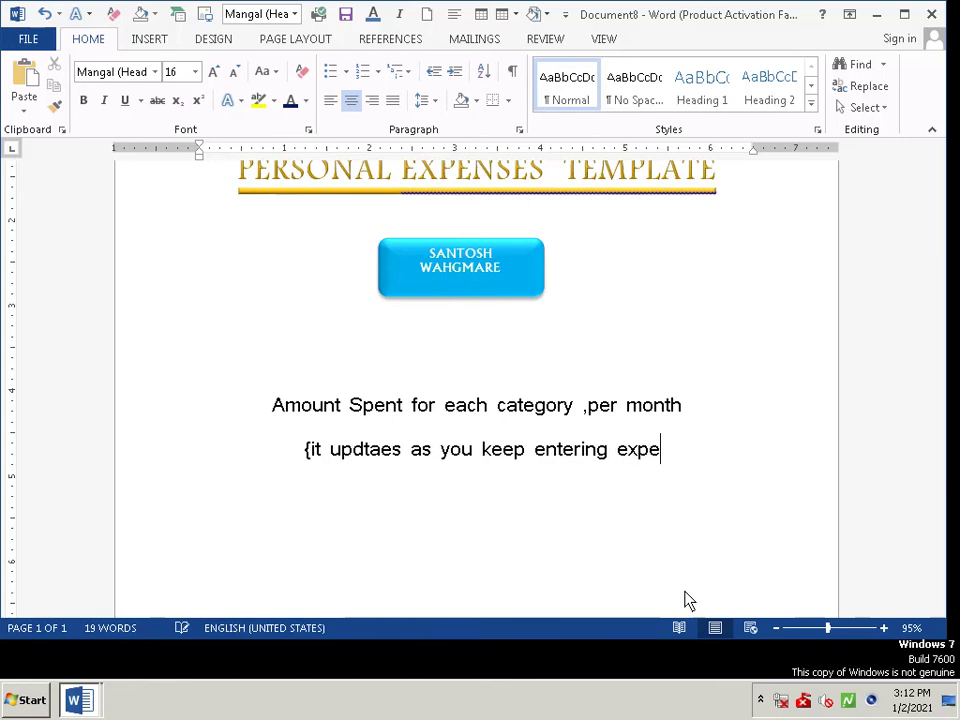
text(nses)
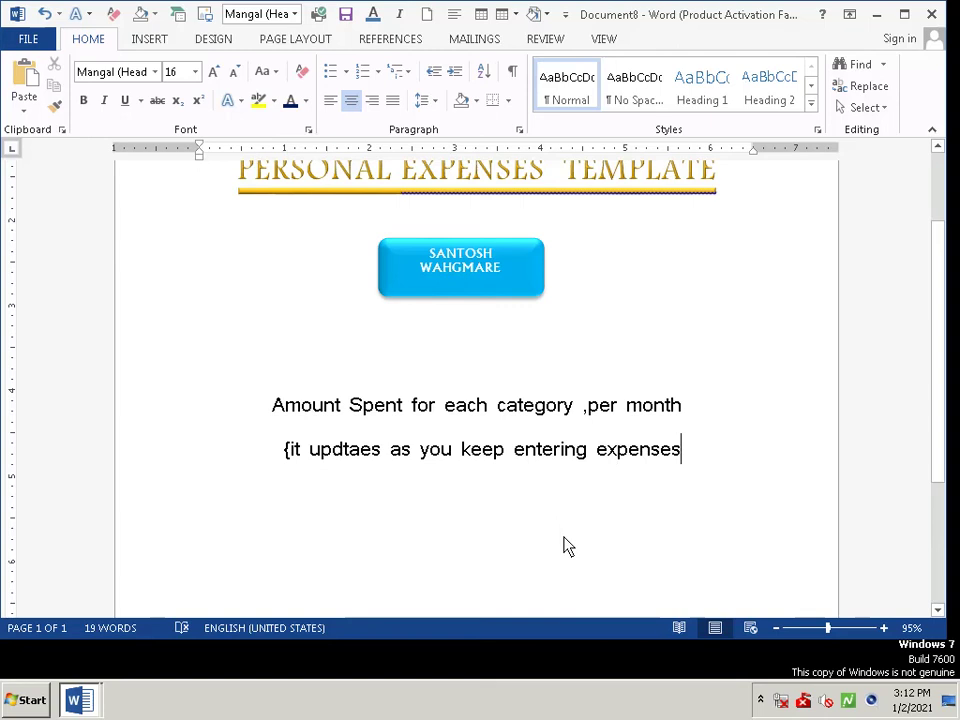
text(})
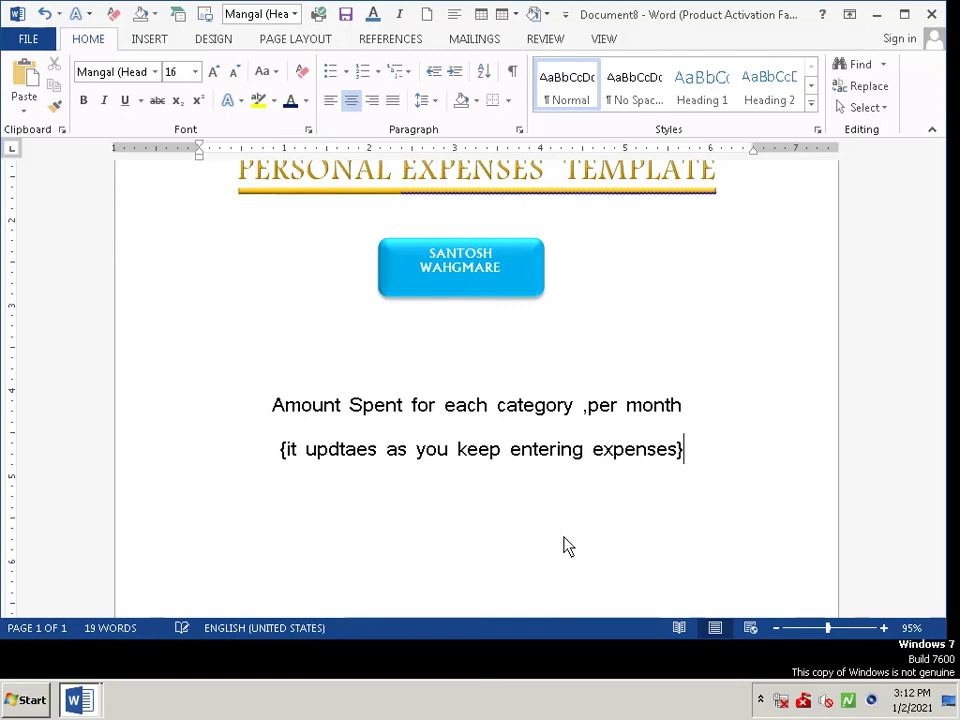
key(Return)
Insert a one-row, four-column table below the note line
click(149, 40)
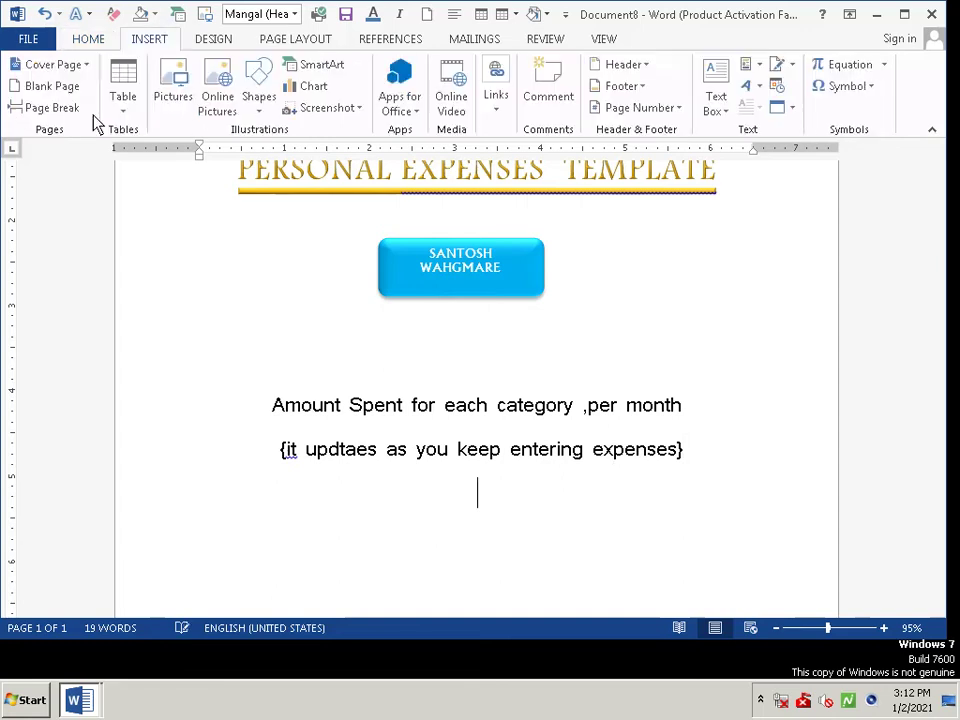
click(123, 100)
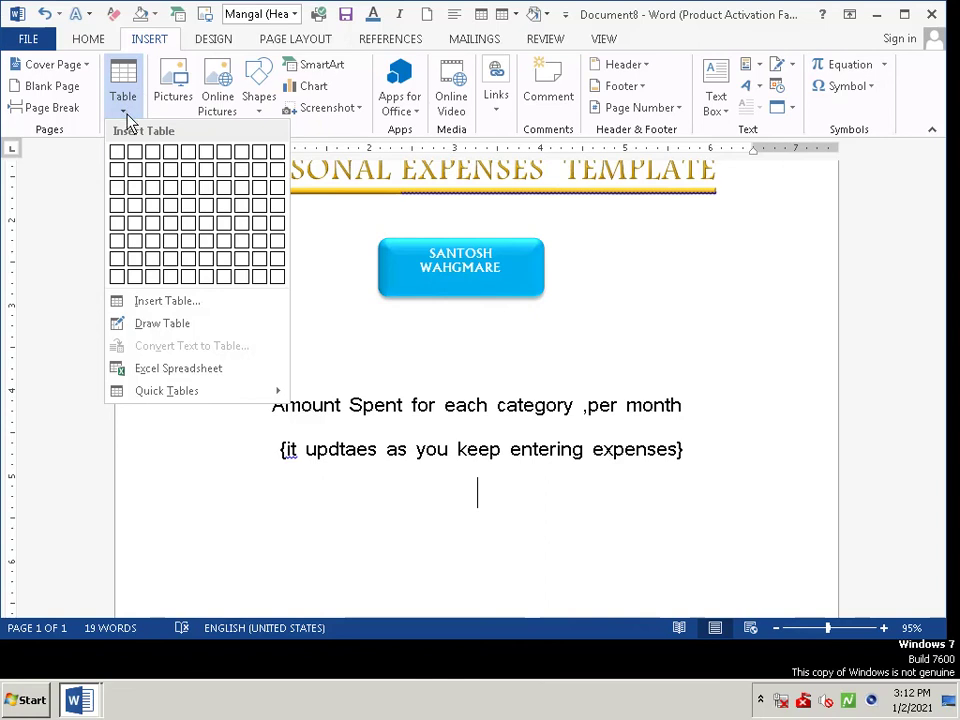
click(152, 151)
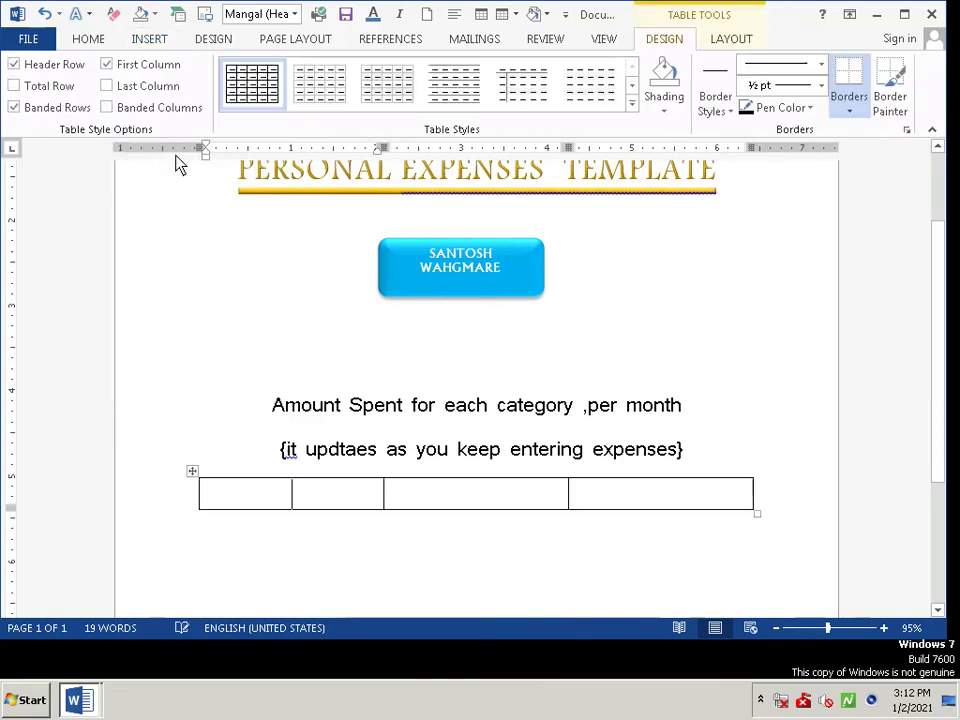
click(86, 36)
Nest a 13-column table inside the table cell via Insert Table
click(140, 38)
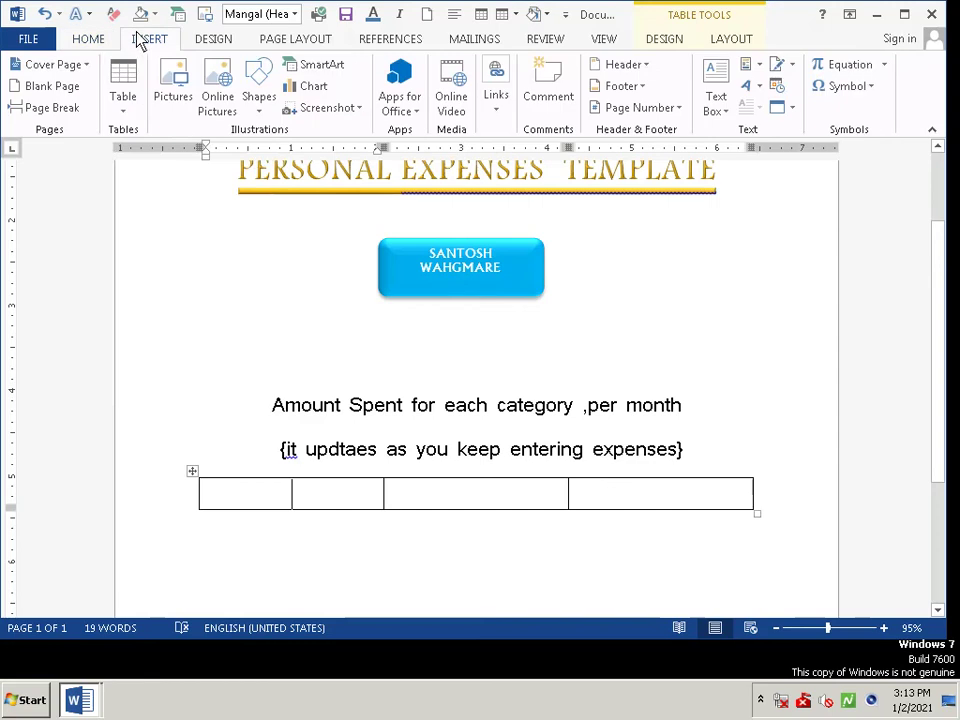
click(123, 98)
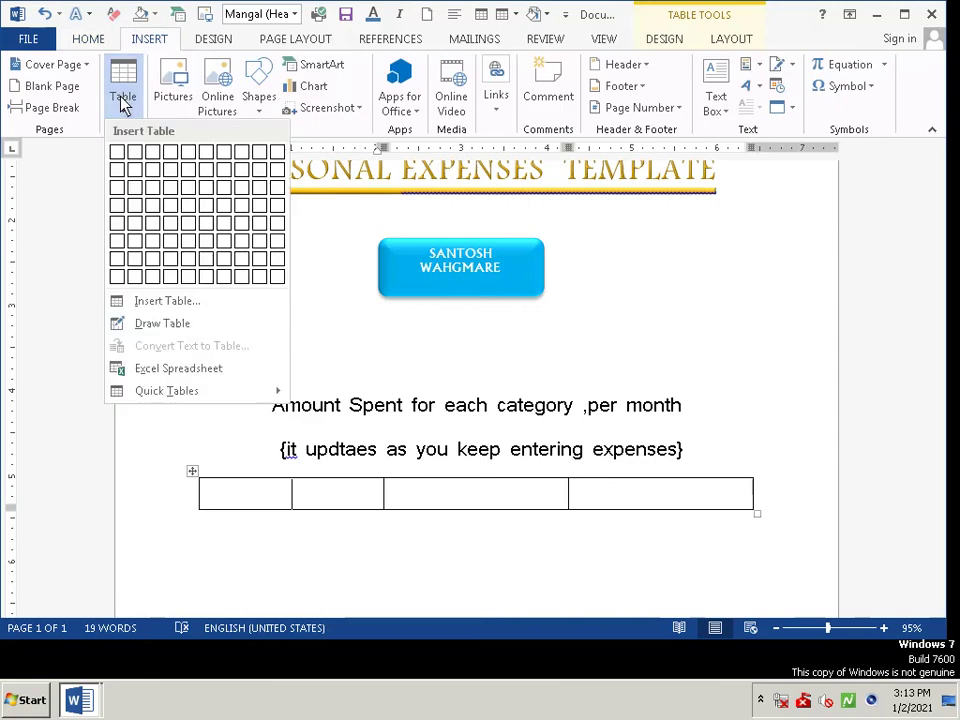
click(168, 301)
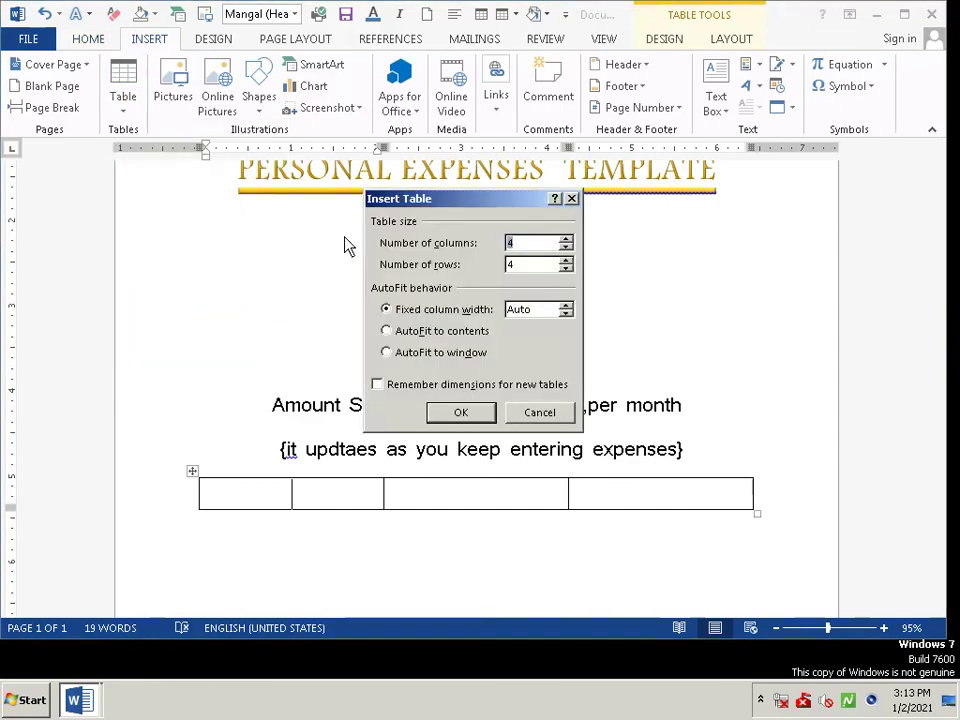
click(516, 268)
click(518, 245)
key(BackSpace)
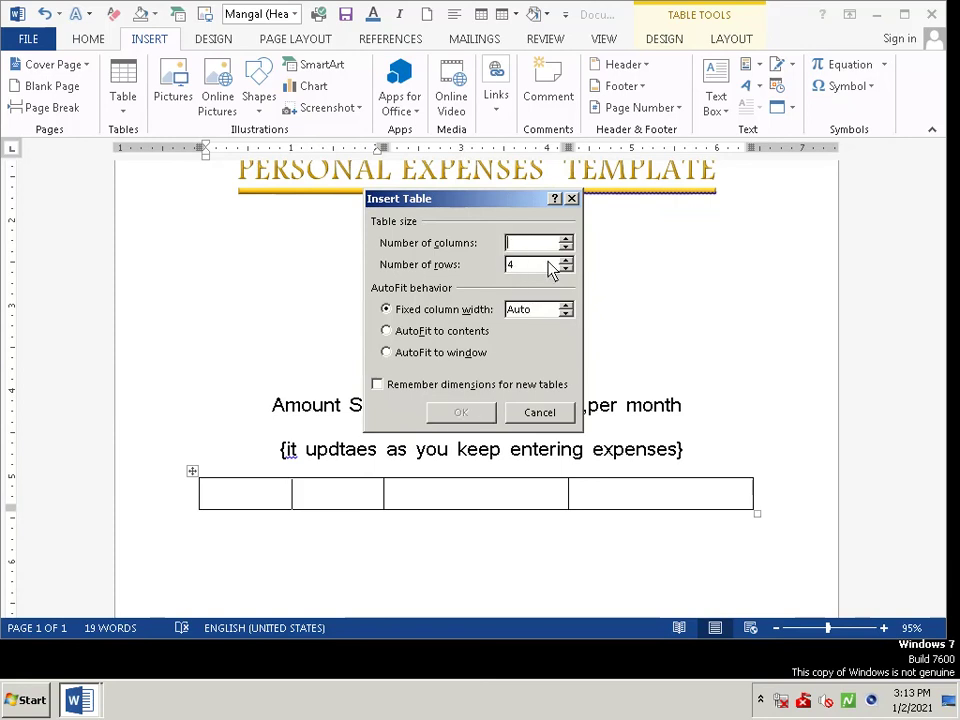
text(13)
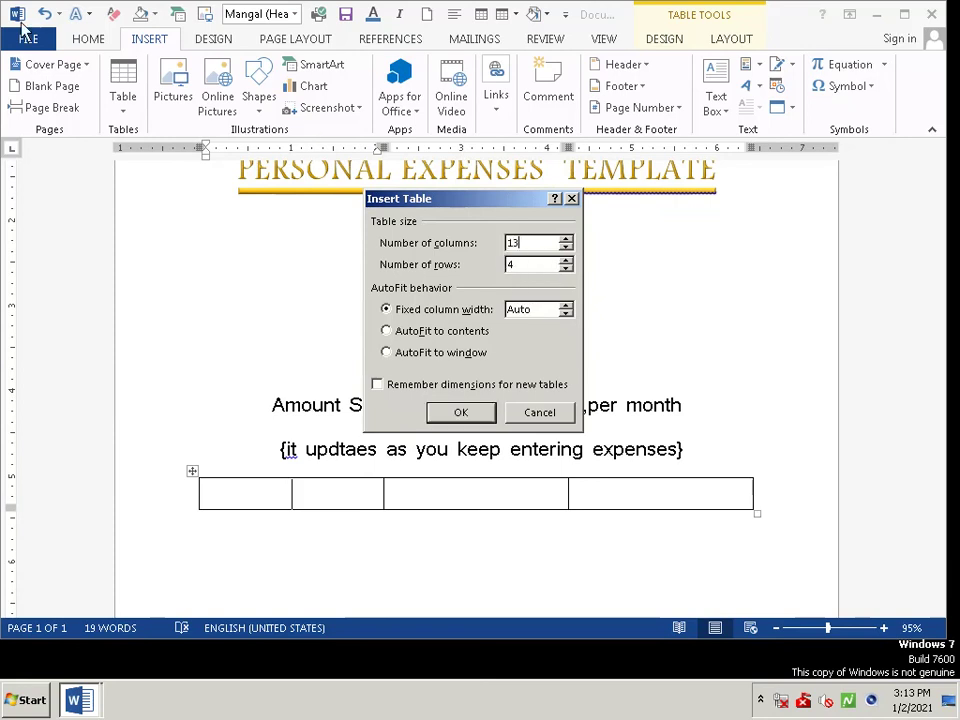
click(458, 414)
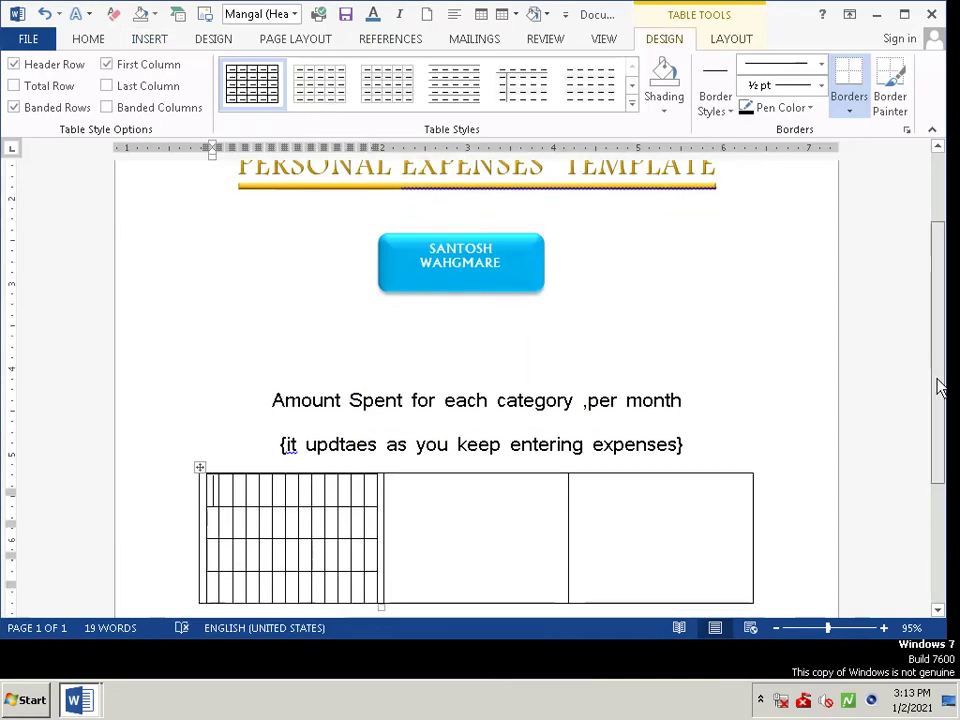
Try the plain grid and light horizontal-lines table styles, then undo the nested table
scroll(936, 386, down, 3)
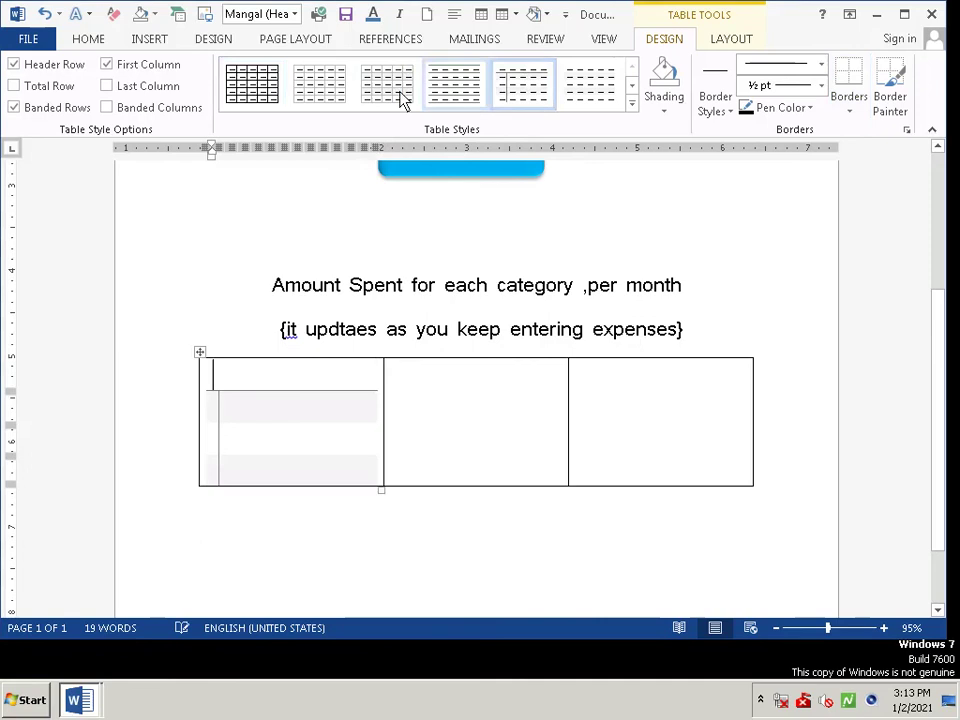
click(255, 95)
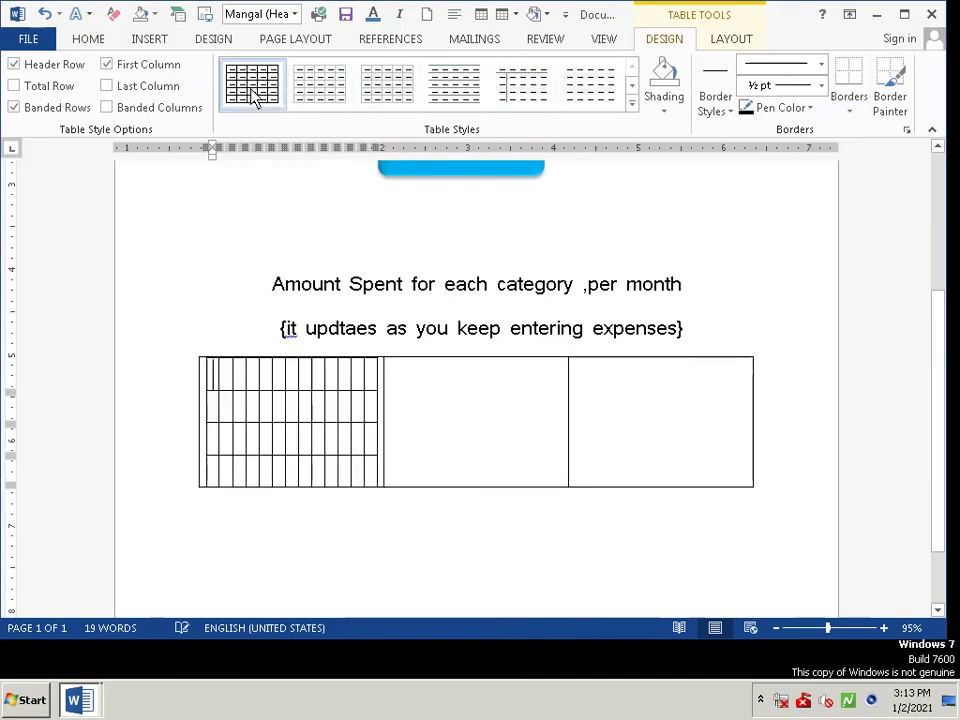
click(455, 106)
key(ctrl+z)
Undo the earlier table and insert a 4-row, 13-column table below the note lines
key(ctrl+z)
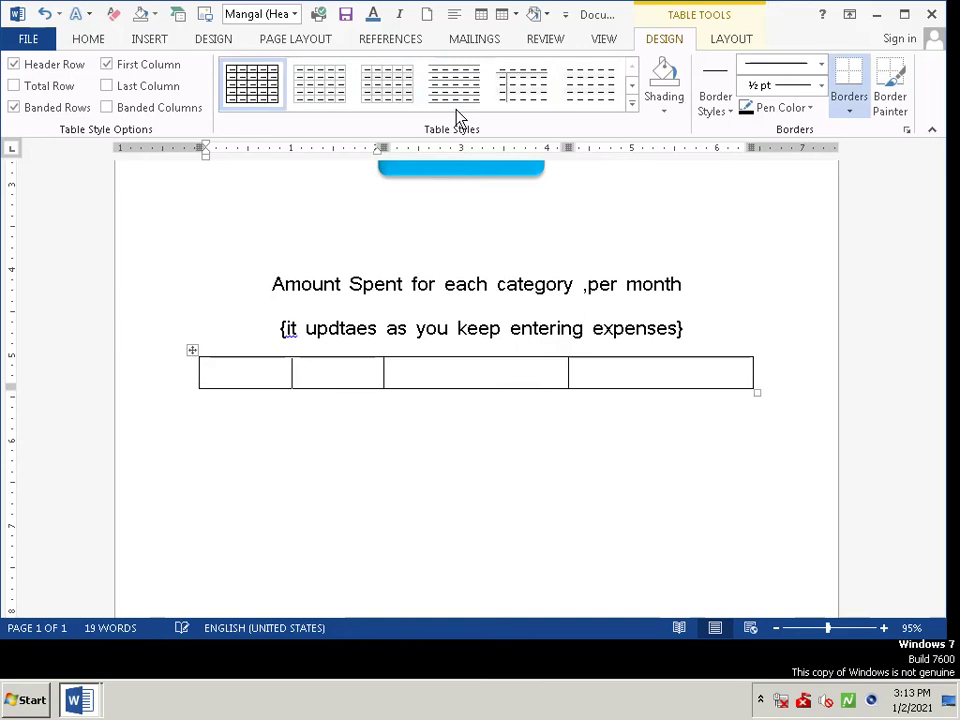
key(ctrl+z)
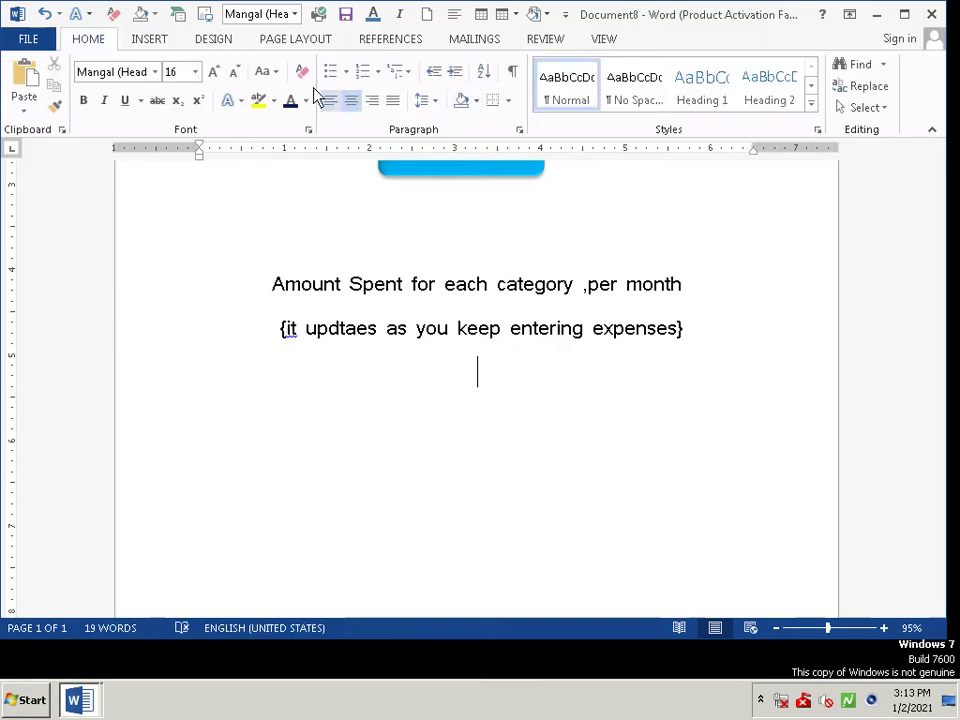
click(148, 42)
click(117, 110)
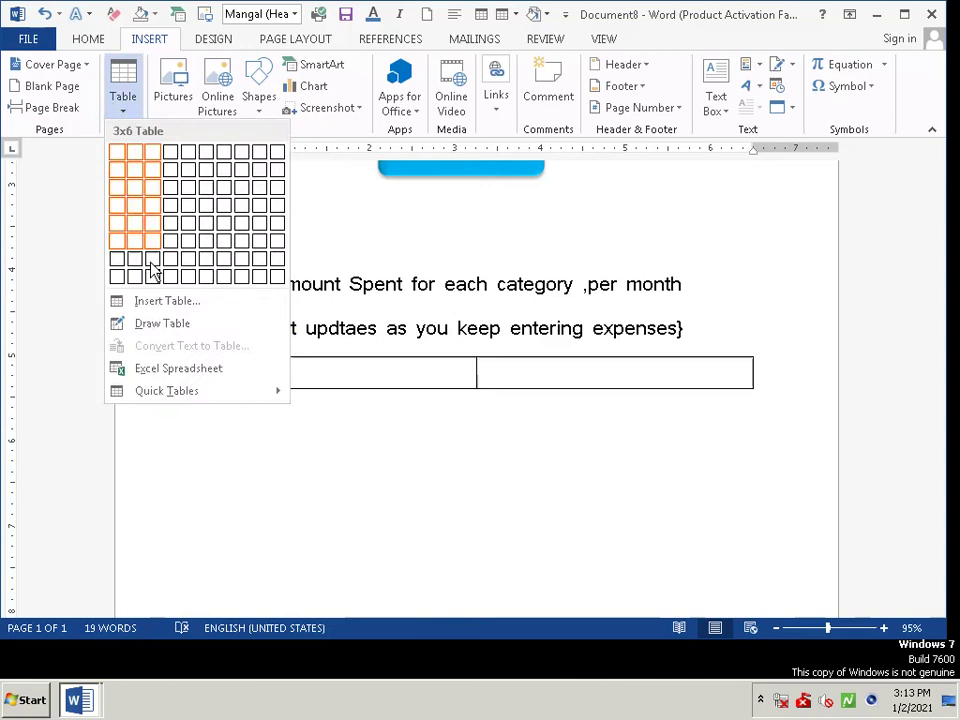
click(156, 302)
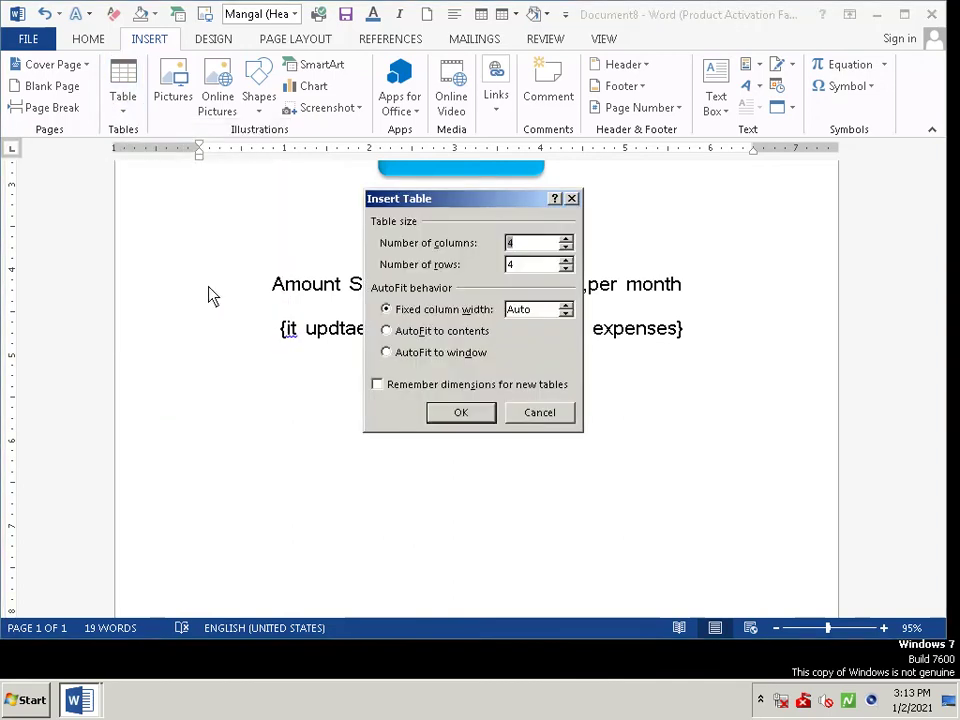
click(522, 249)
key(BackSpace)
text(13)
click(461, 416)
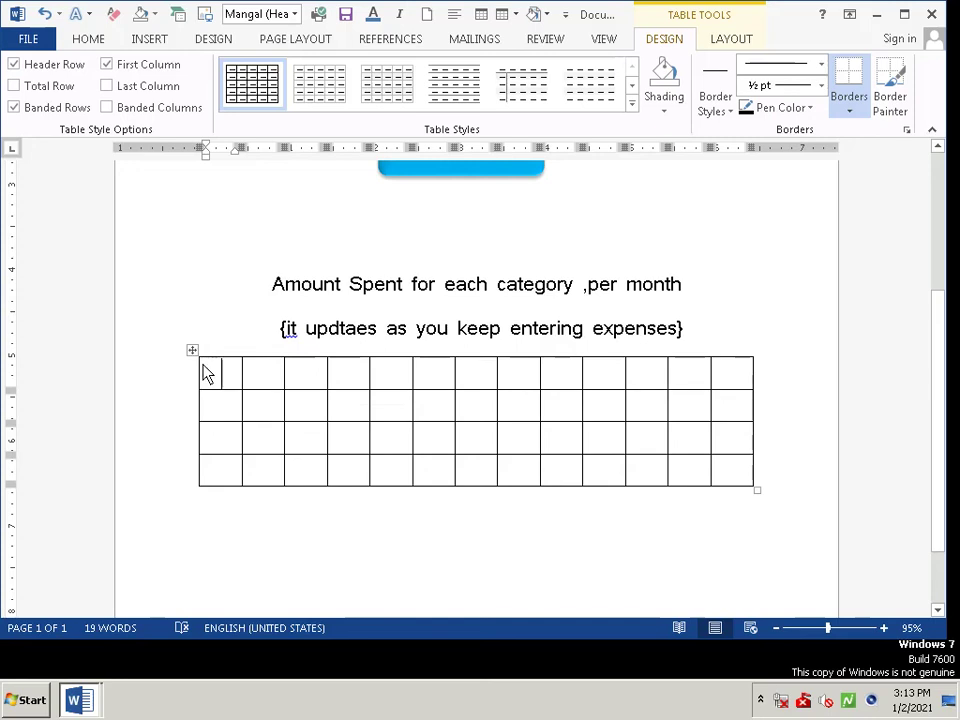
mouse_move(224, 374)
mouse_down()
mouse_move(695, 347)
mouse_move(726, 371)
mouse_up()
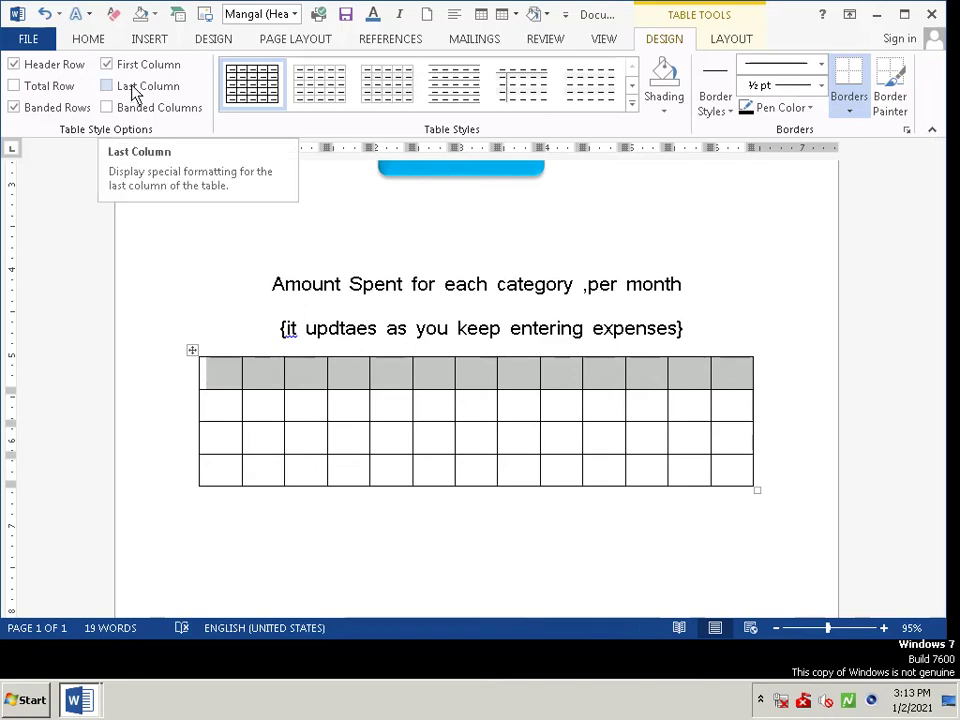
click(146, 229)
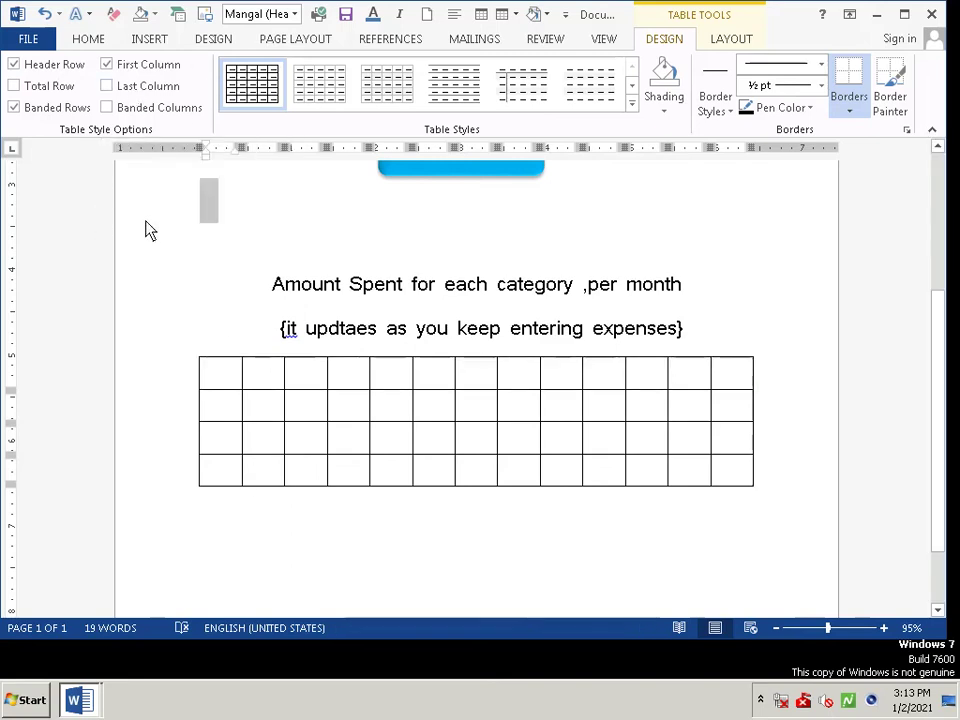
Undo the 13-column table, retype 'expenses' to end the note line, and add an empty line
click(152, 43)
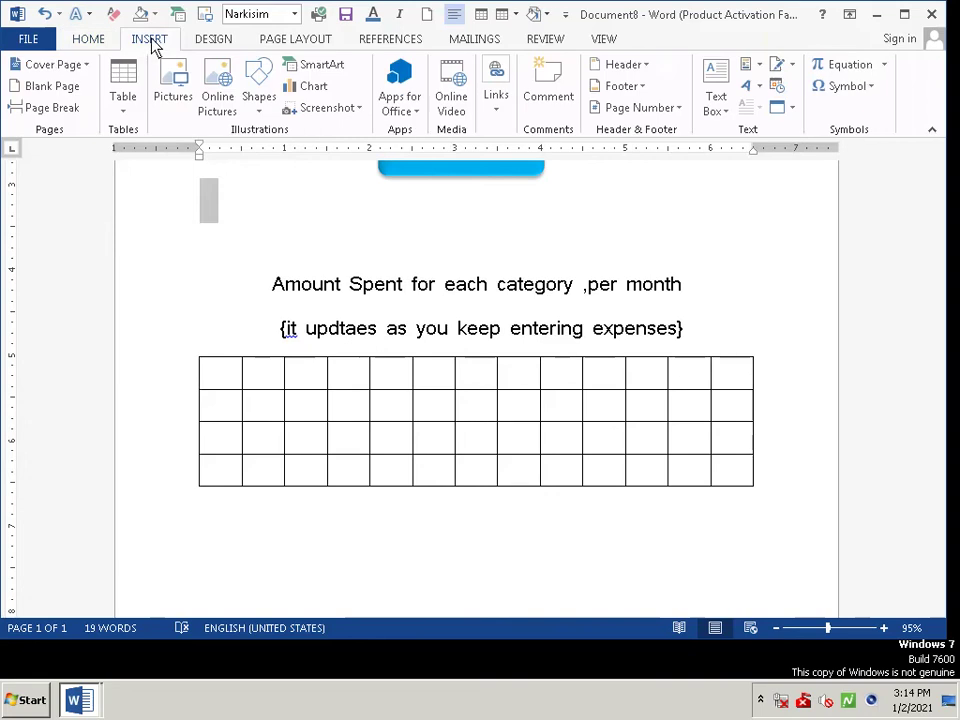
key(ctrl+z)
key(ctrl+z)
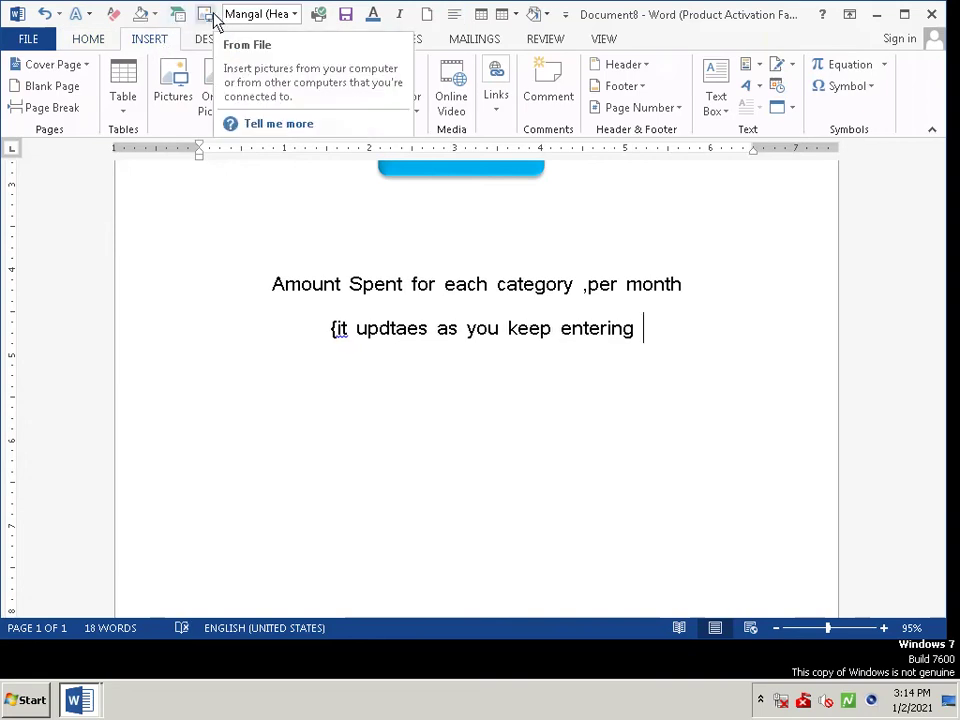
text(E)
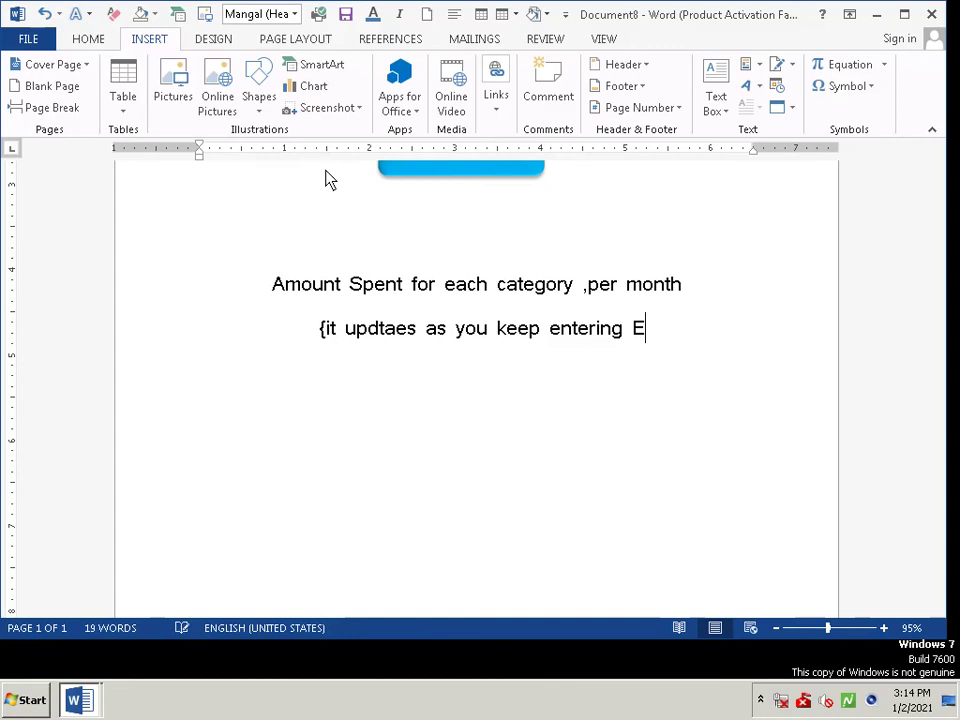
text(X)
text(PE)
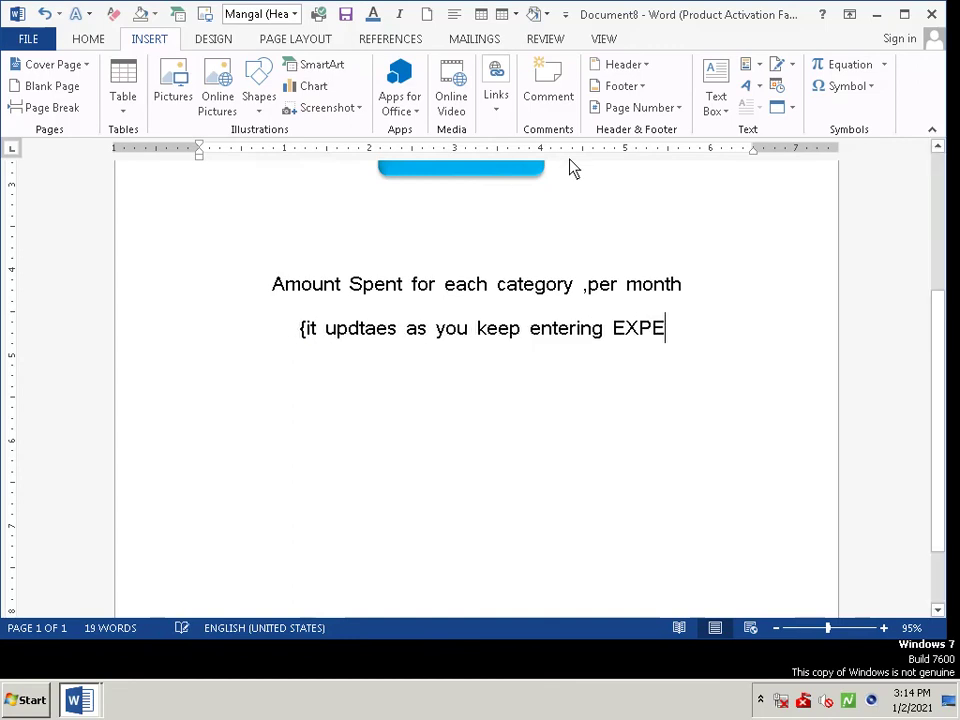
text(NSES)
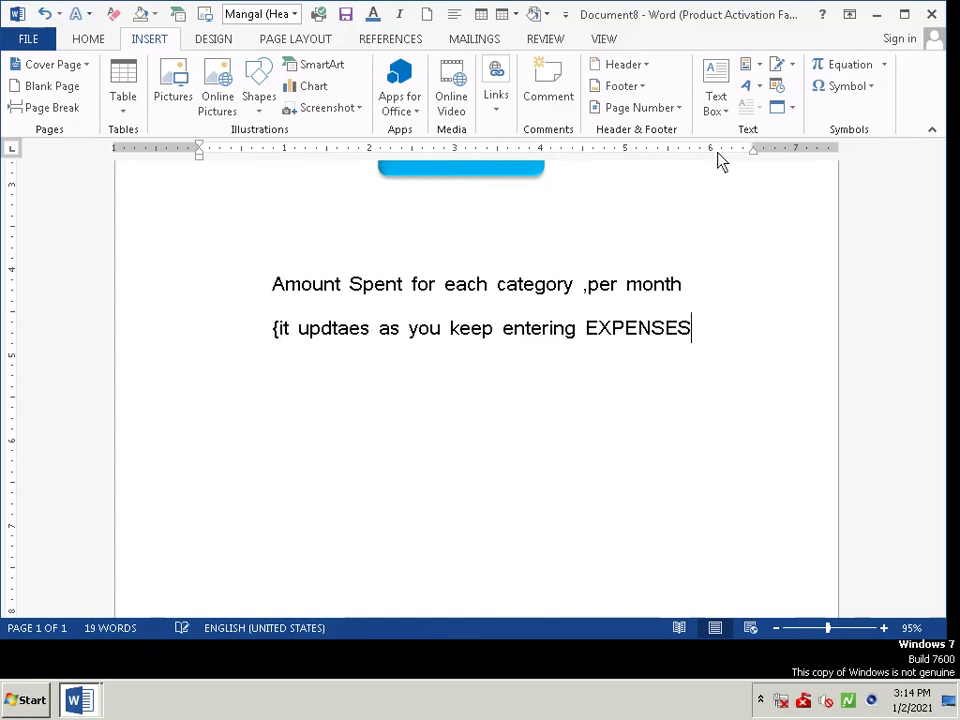
key(Left)
key(Left)
key(Right)
key(Right)
key(Right)
key(BackSpace)
key(BackSpace)
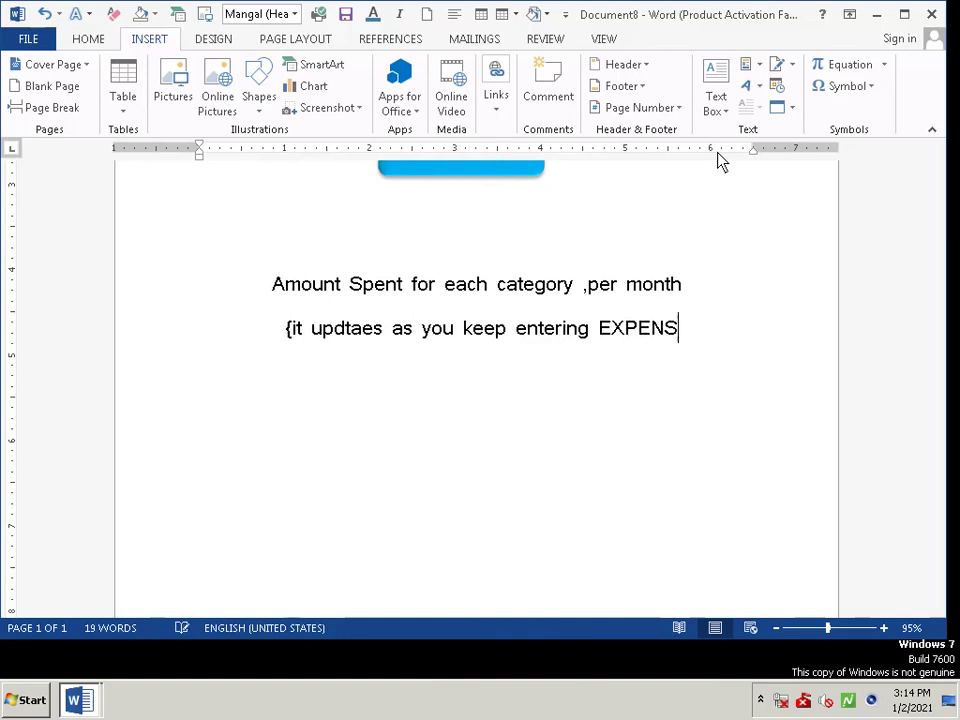
key(BackSpace)
key(BackSpace)
key(BackSpace)
key(BackSpace)
key(BackSpace)
key(BackSpace)
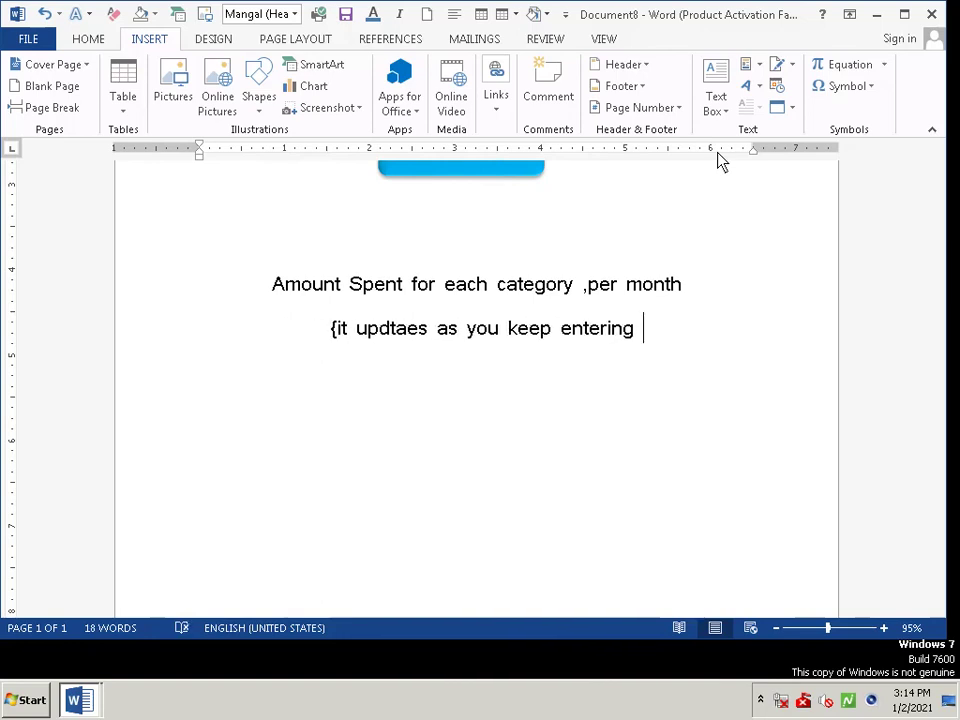
text(e)
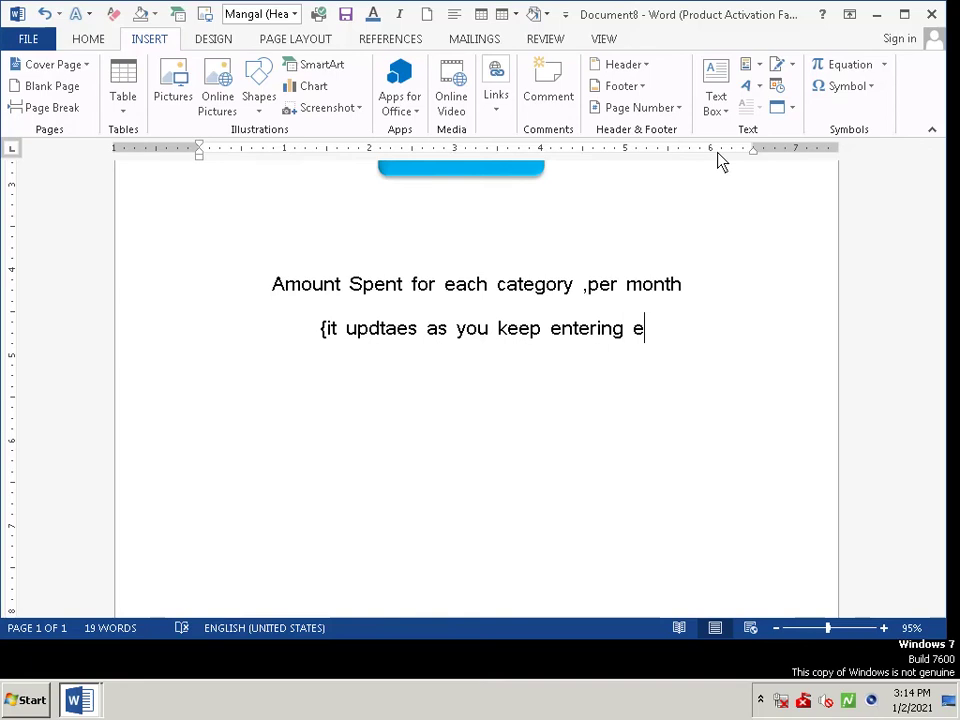
text(xpe)
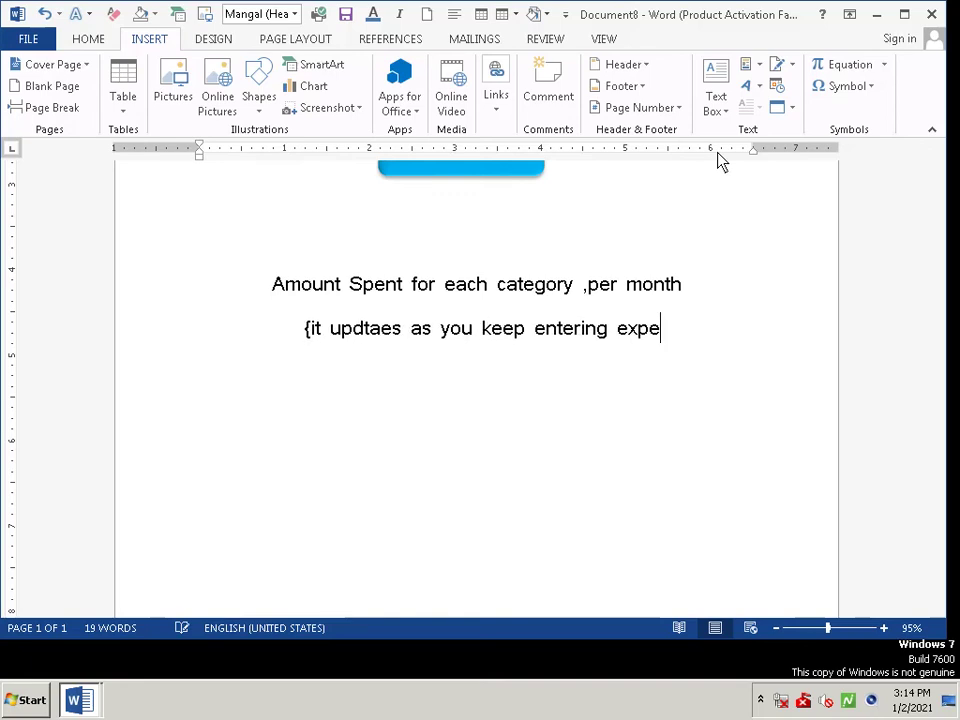
text(nses)
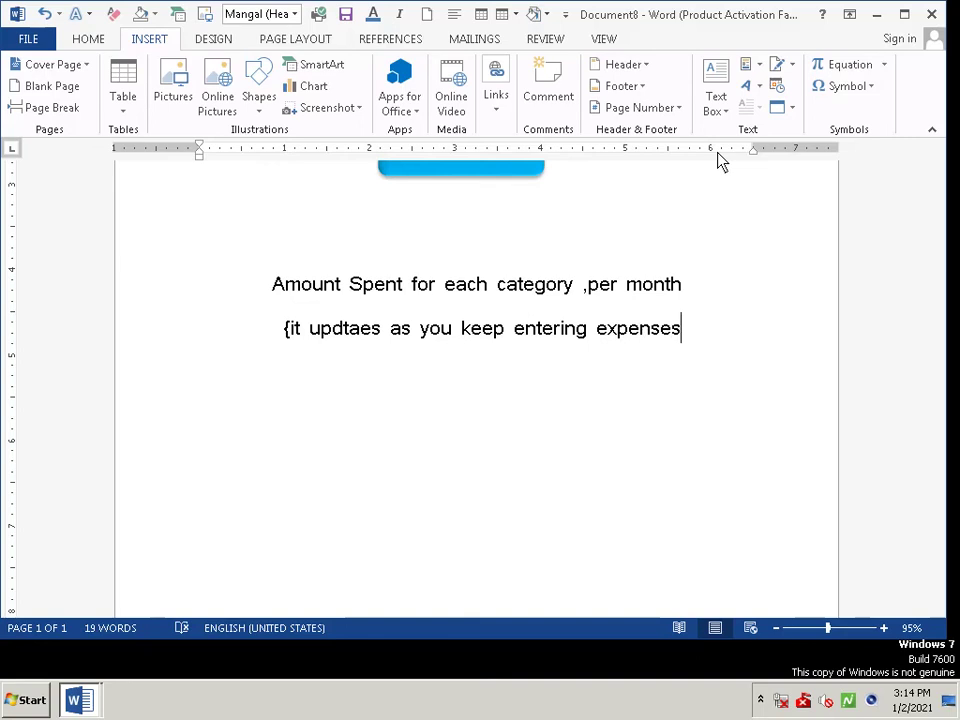
text(})
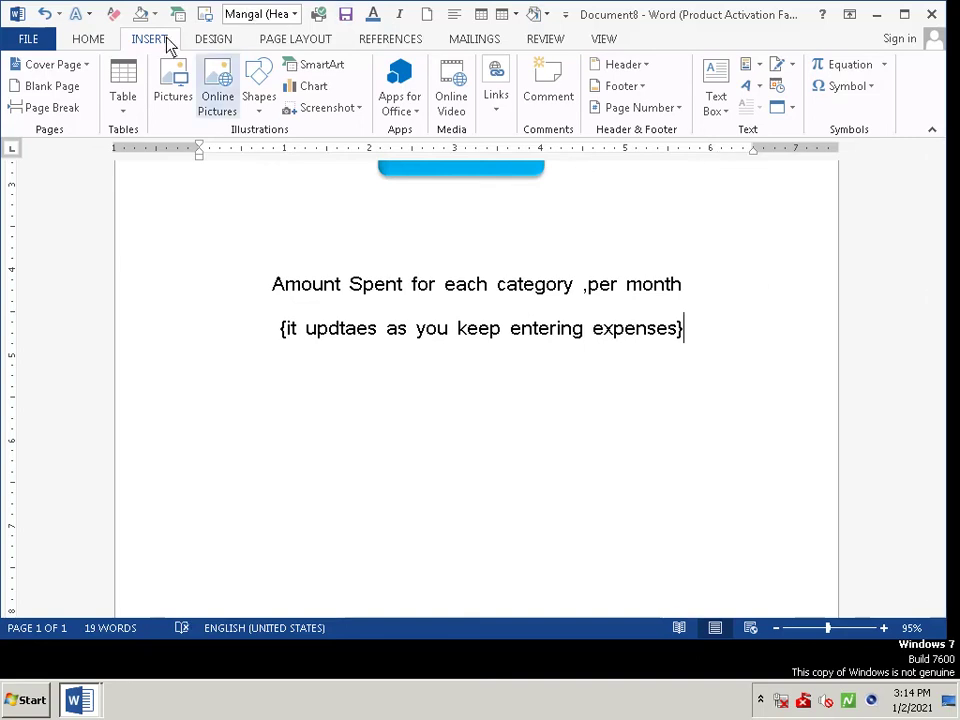
key(Return)
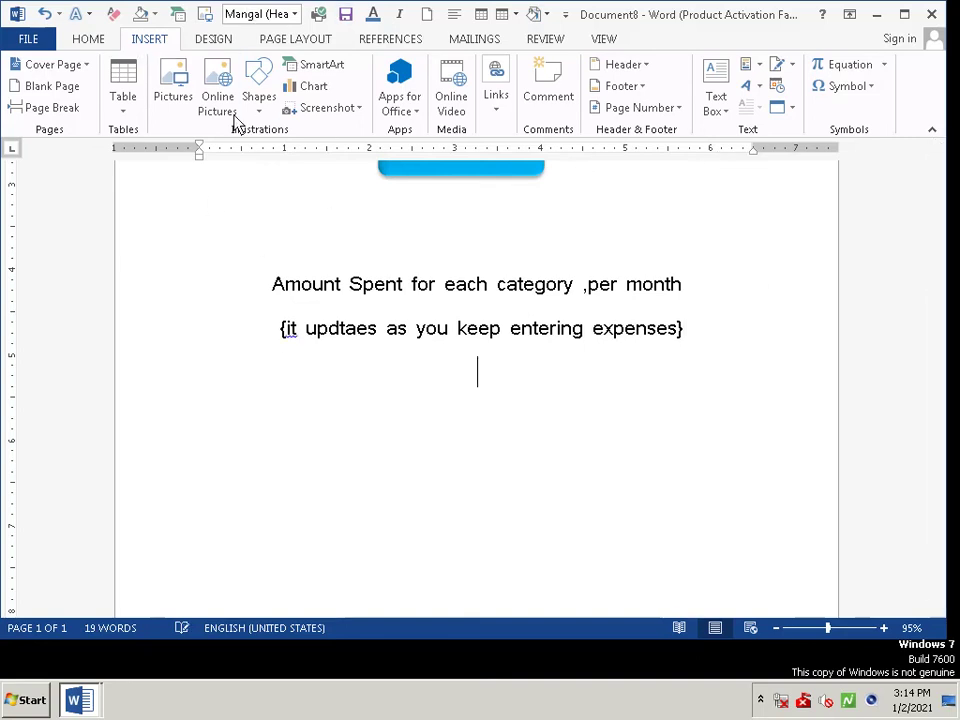
Insert a table with 4 columns and 13 rows below the note lines
click(124, 106)
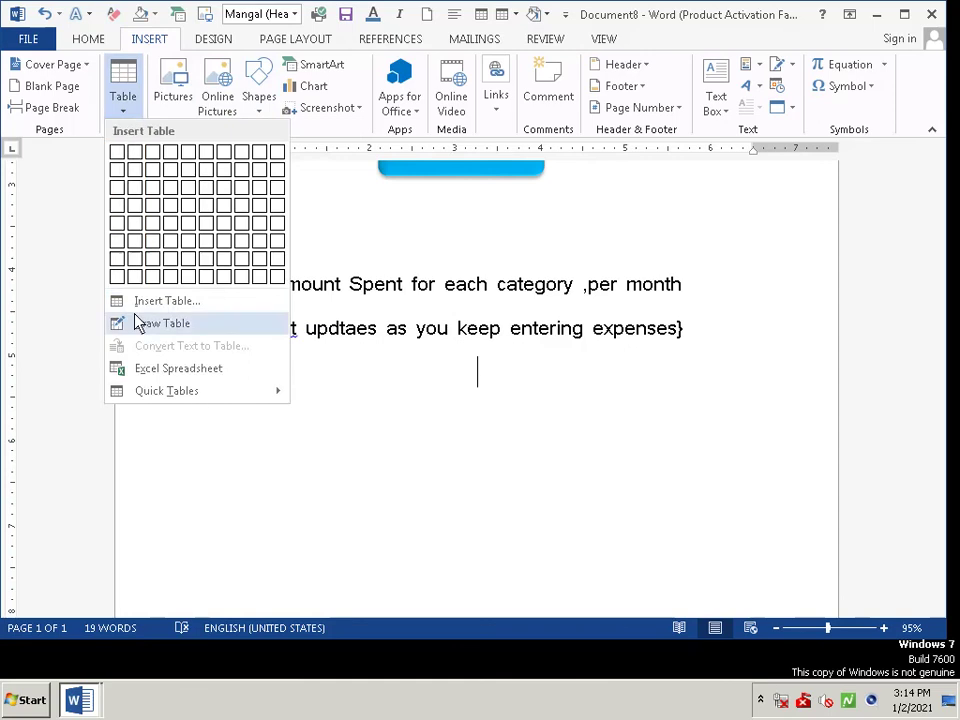
click(150, 301)
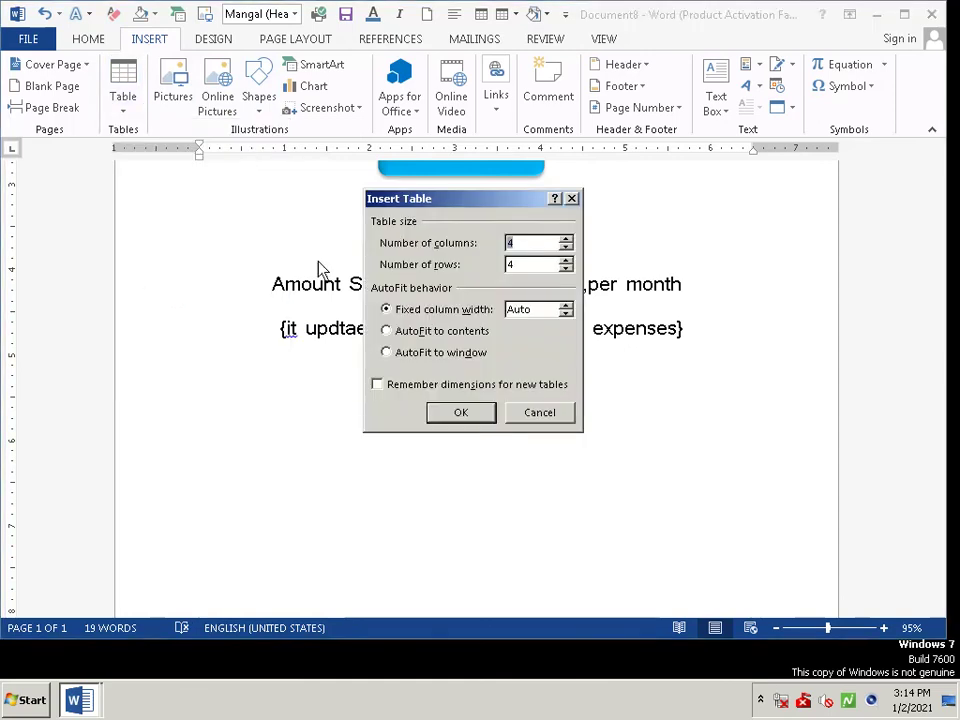
click(531, 265)
key(BackSpace)
text(13)
click(446, 414)
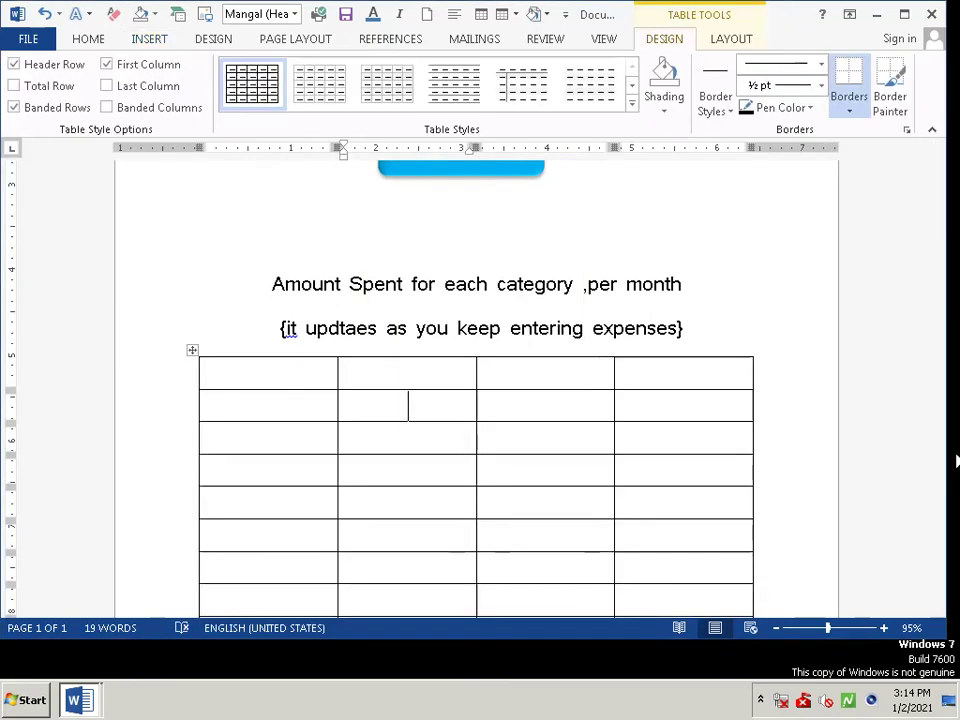
Left-align the first header cell, undoing an accidental cell move
click(230, 371)
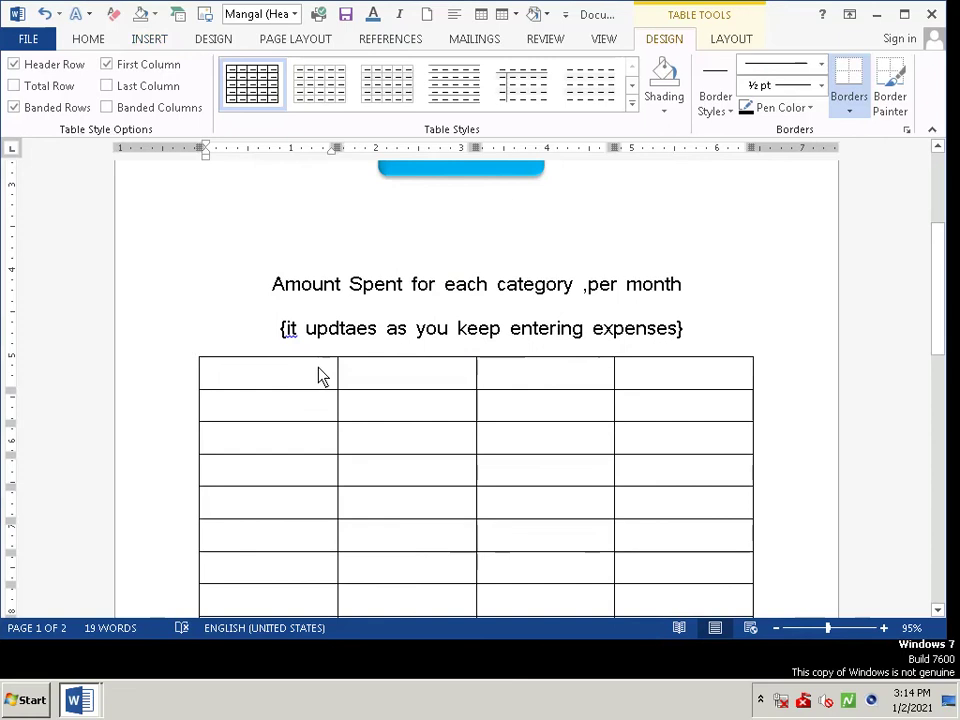
click(204, 372)
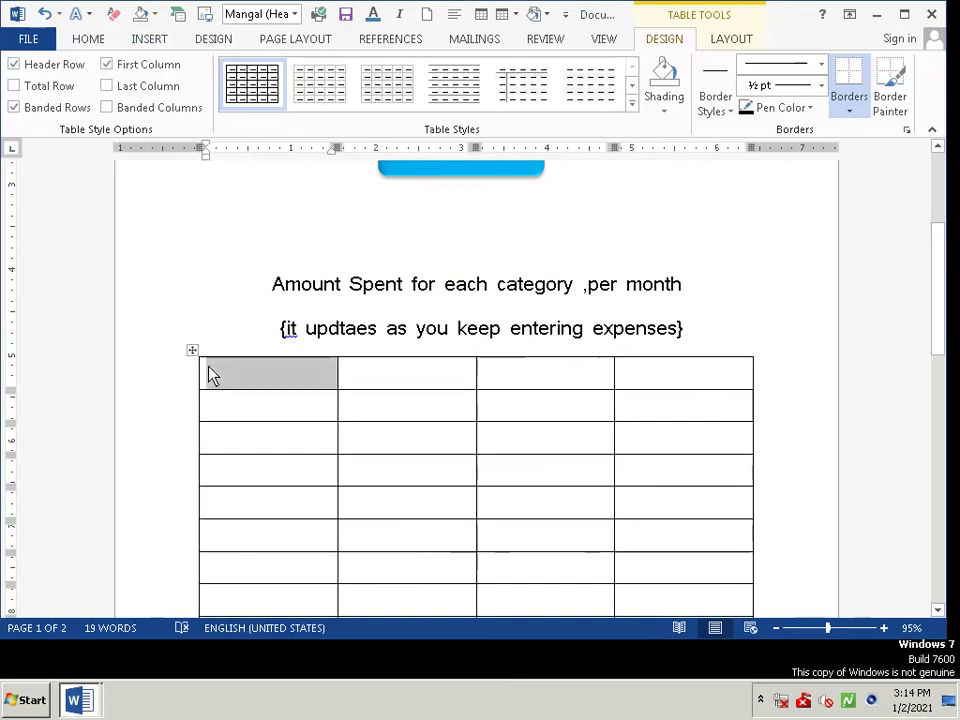
click(203, 380)
drag(214, 368, 697, 389)
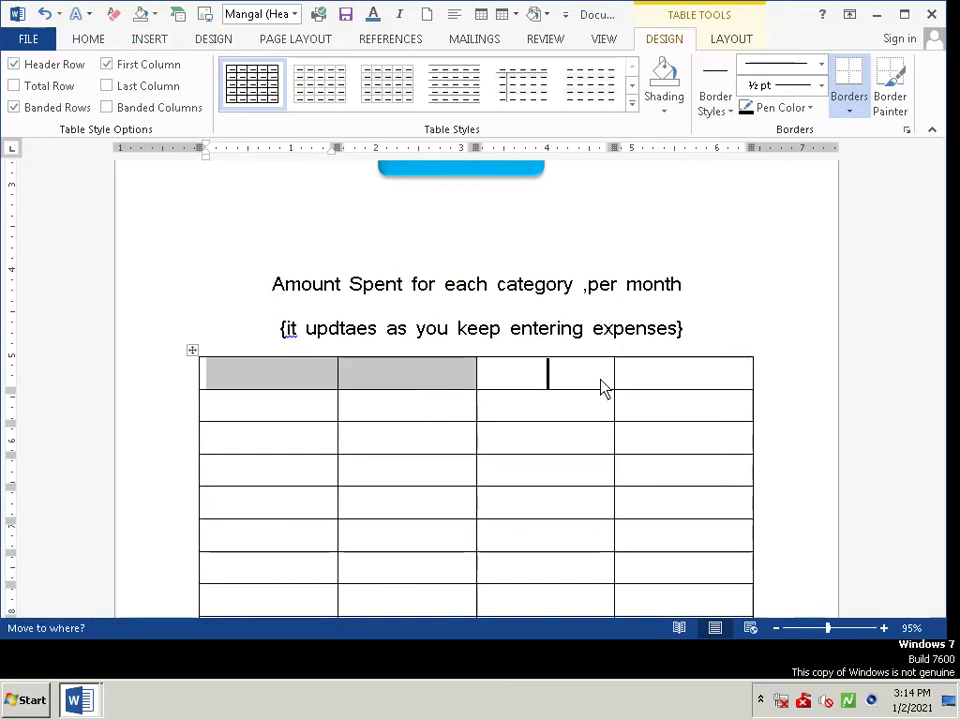
key(ctrl+z)
click(248, 376)
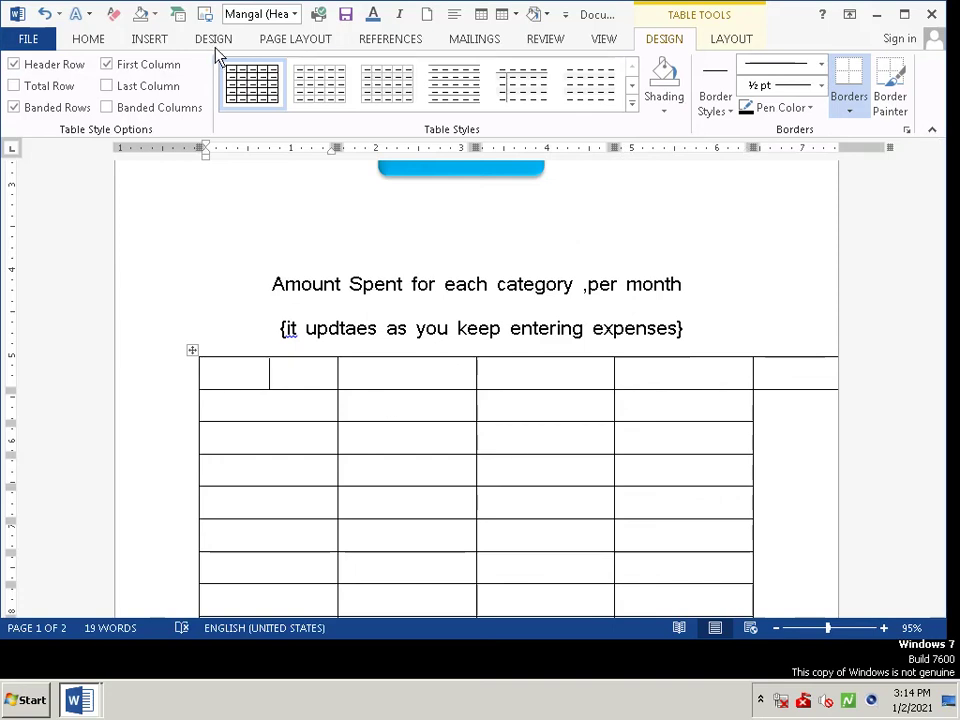
click(88, 40)
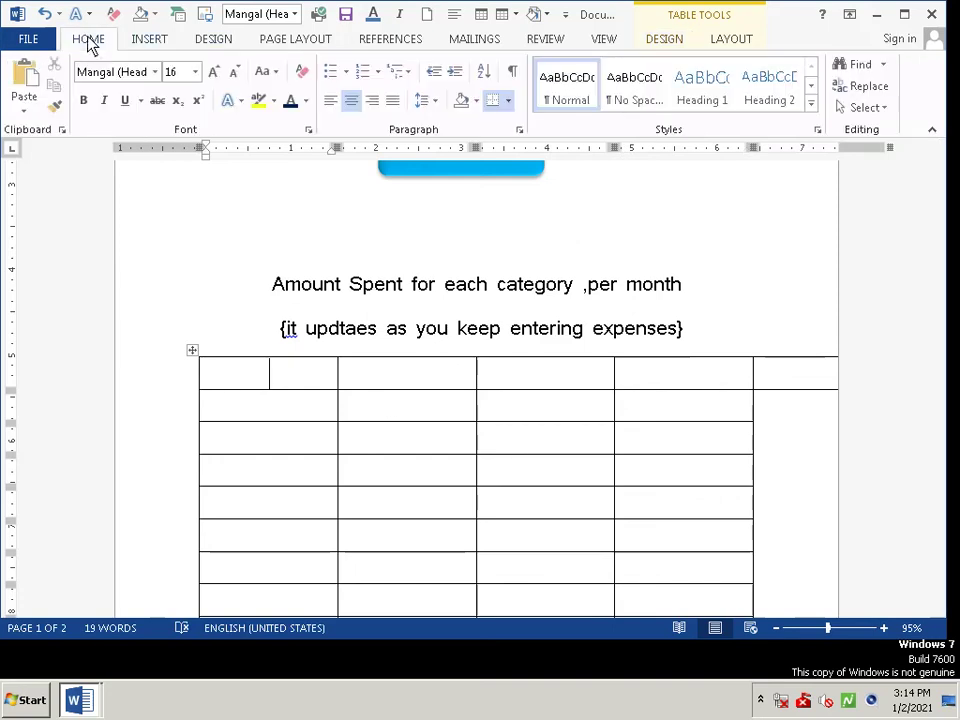
Left-align the first header cell and enter 'date' in it
click(328, 103)
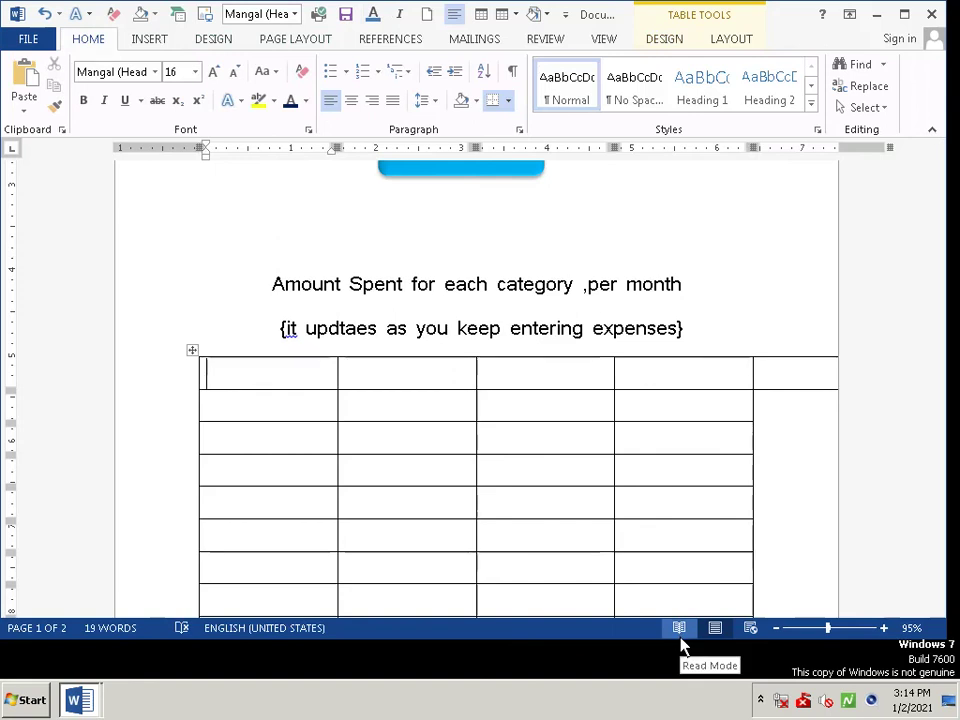
text(d)
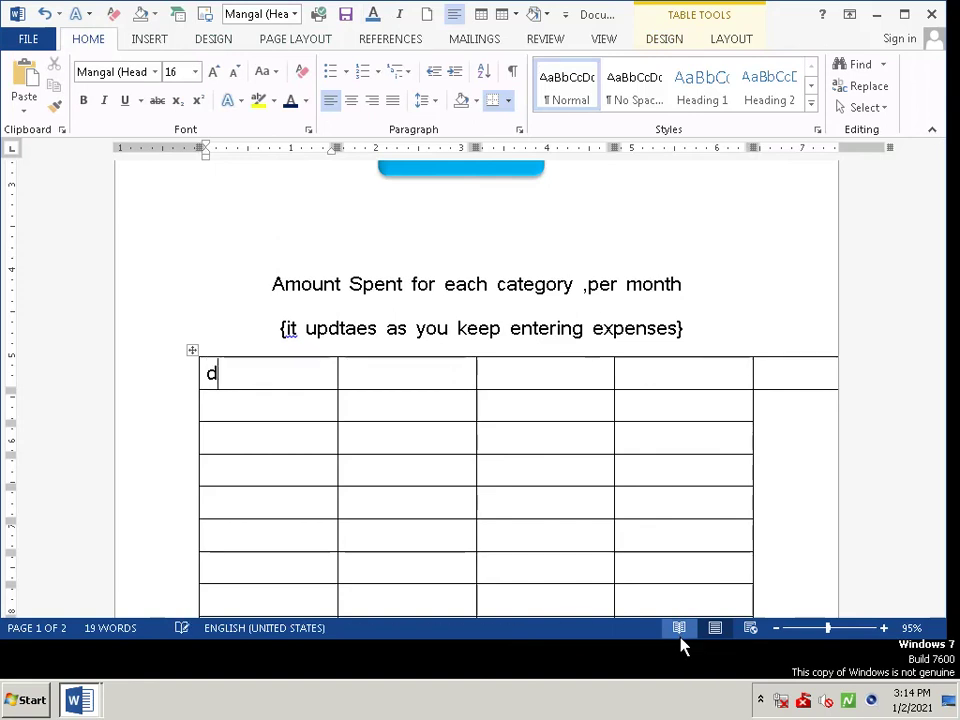
text(ate)
key(Tab)
key(ctrl+e)
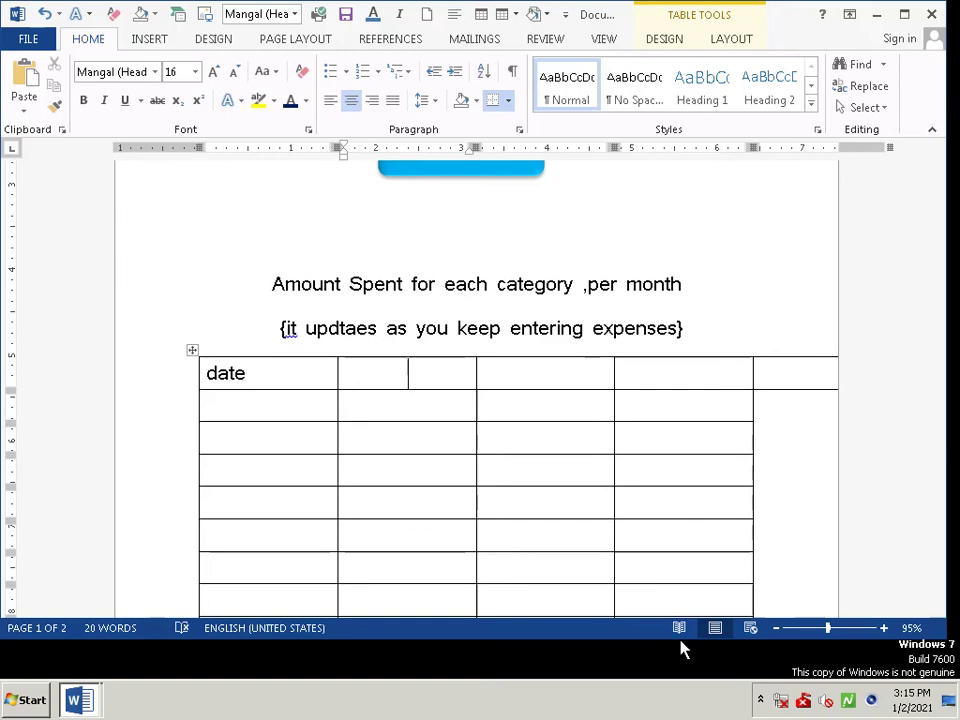
Enter 'caetogry' as the second header, ignoring its spelling flag, and 'amount' as the third
text(cae)
text(tog)
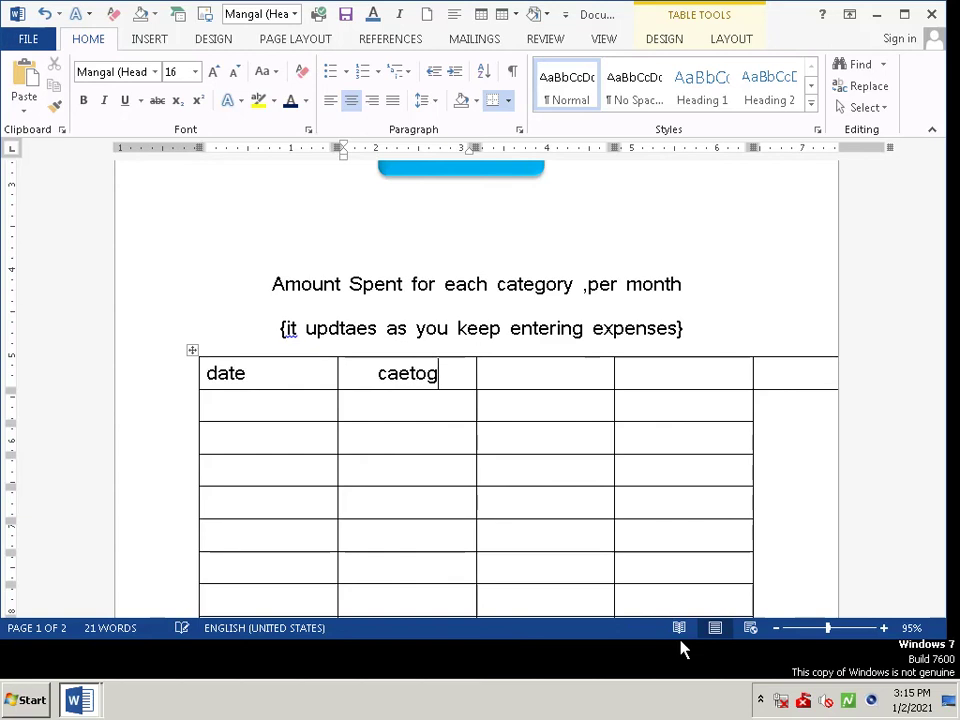
text(y)
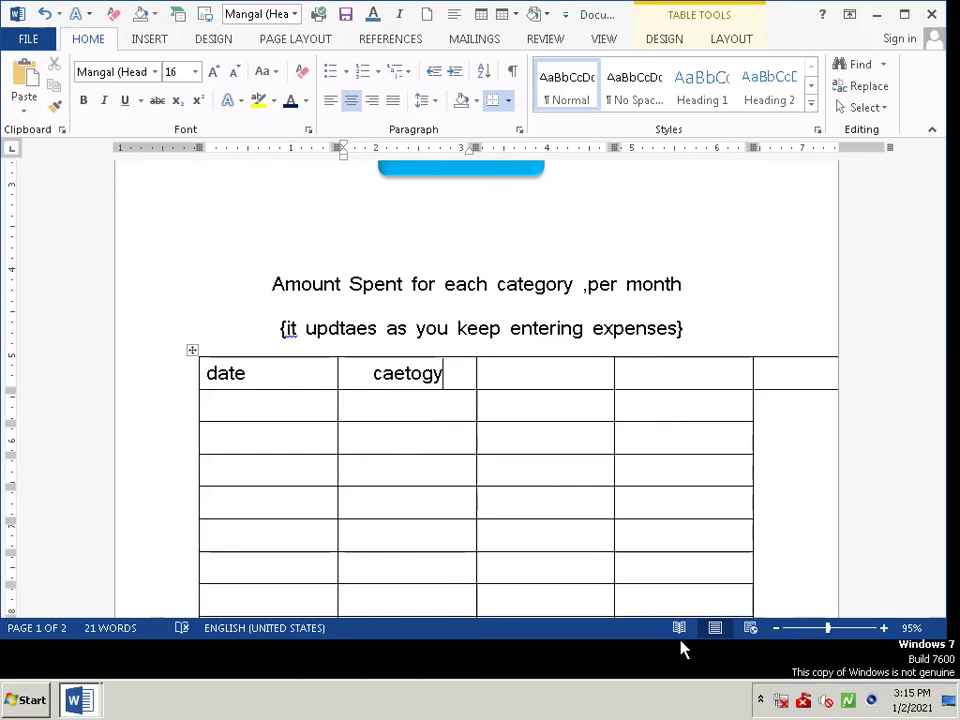
key(Left)
text(r)
key(Tab)
key(Tab)
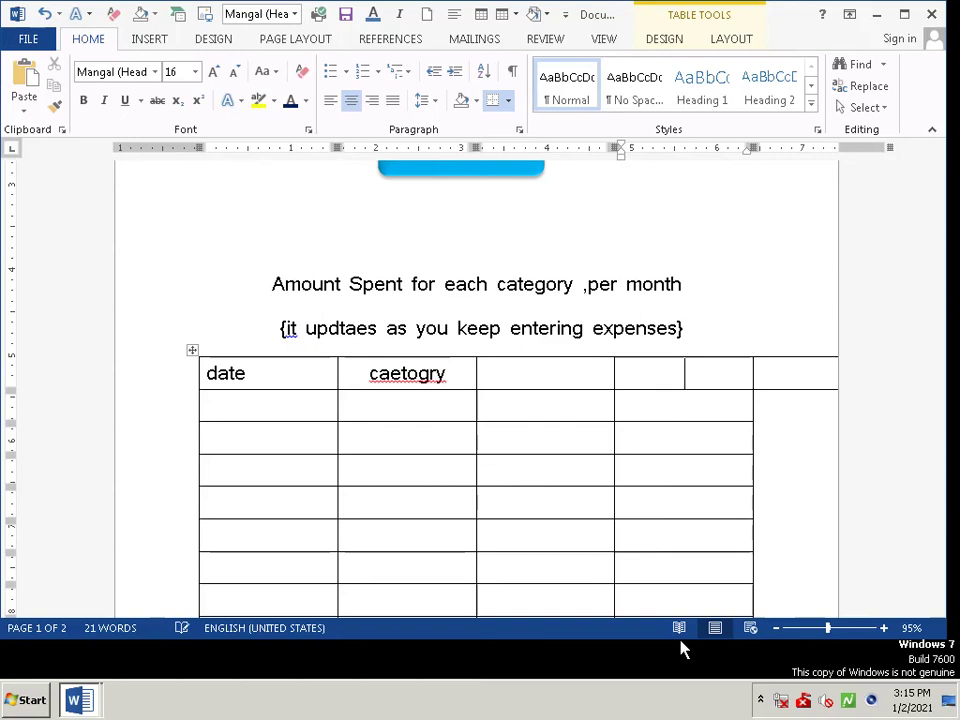
key(Left)
key(Left)
right_click(399, 379)
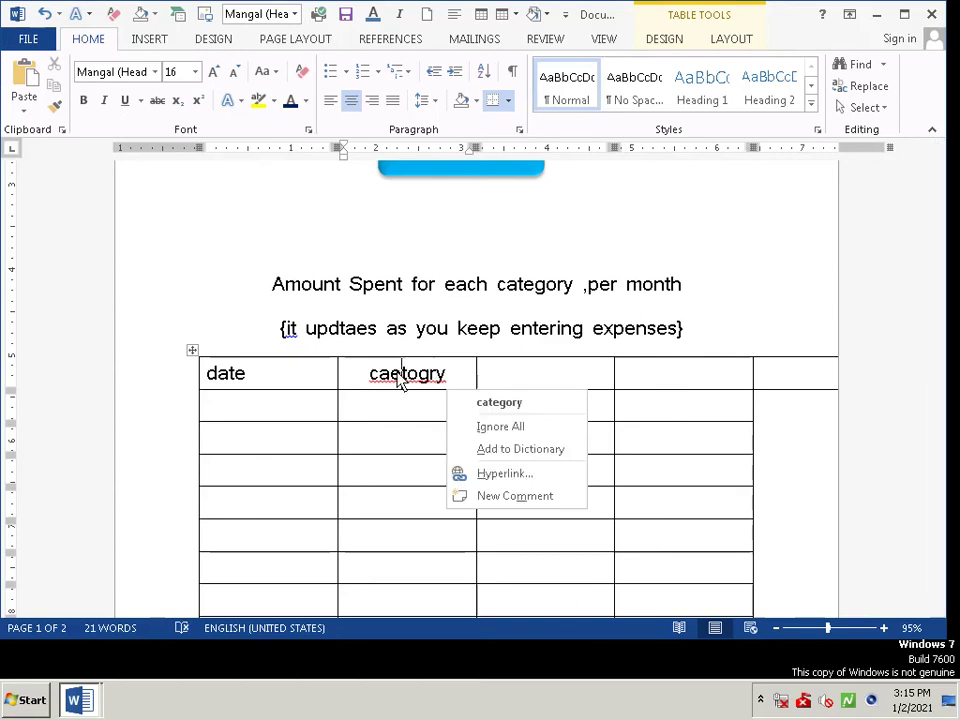
click(523, 429)
click(572, 393)
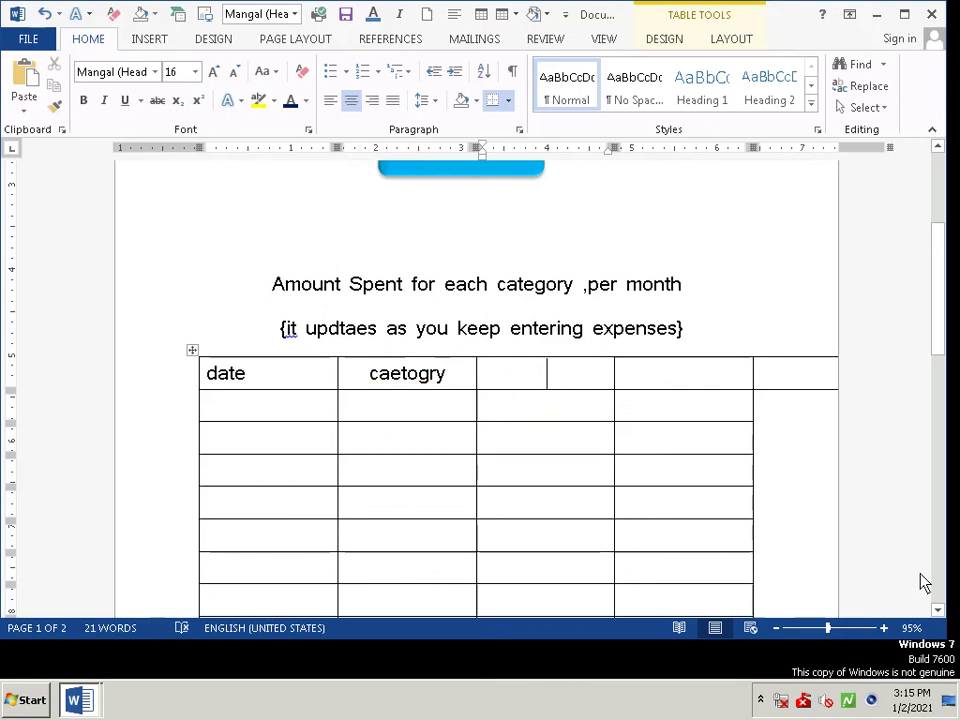
text(amo)
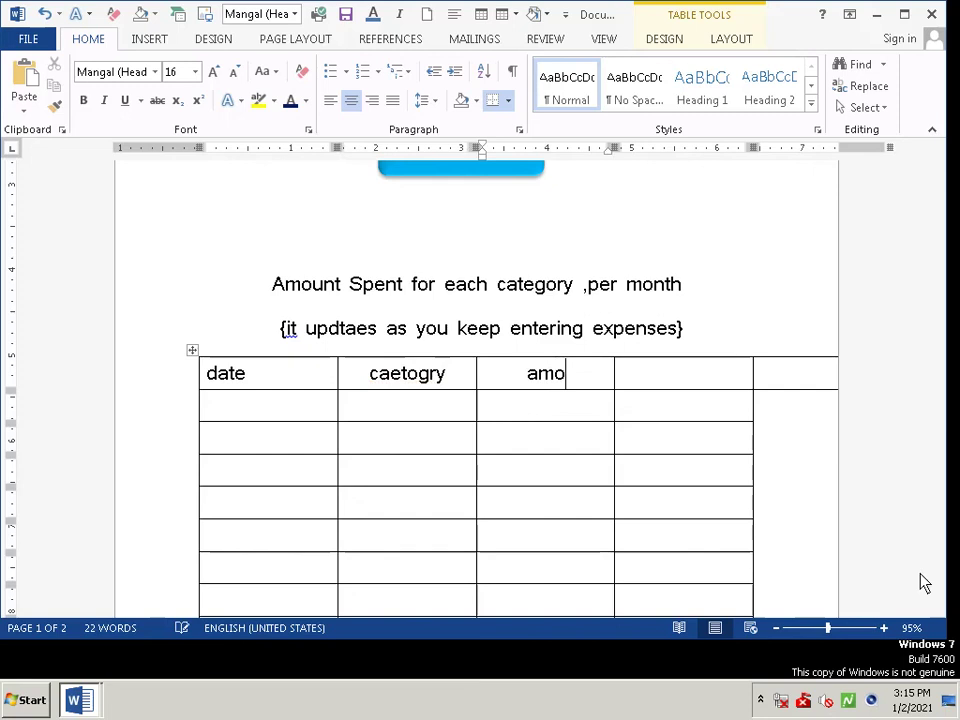
text(unt)
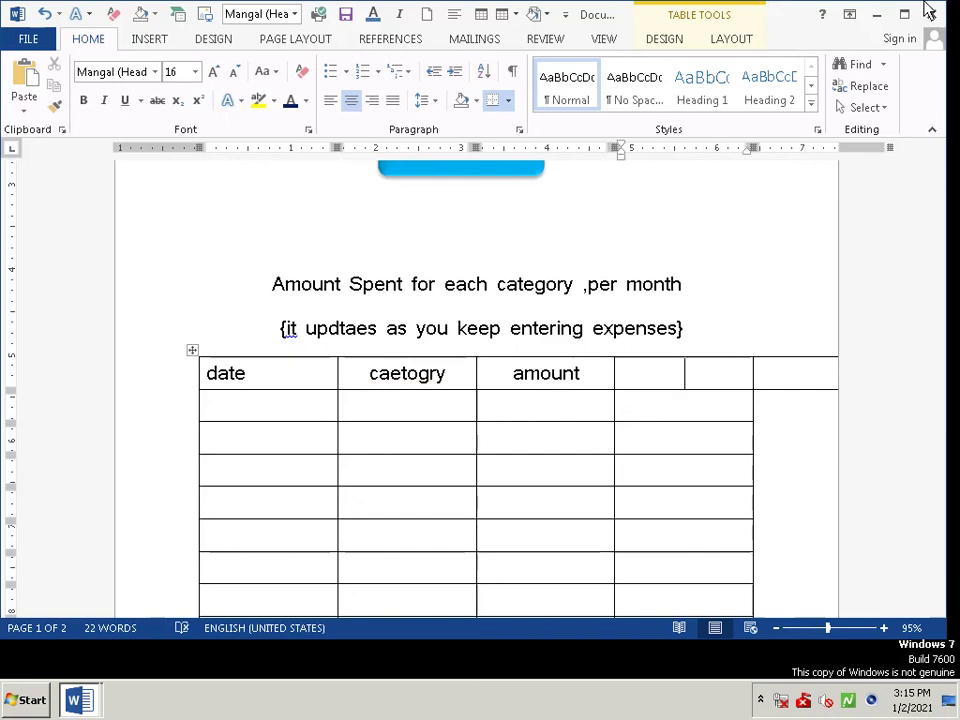
Delete the stray extra cell column at the table's right edge, leaving four columns
click(842, 300)
mouse_move(940, 305)
mouse_down()
mouse_move(940, 420)
mouse_move(940, 335)
mouse_up()
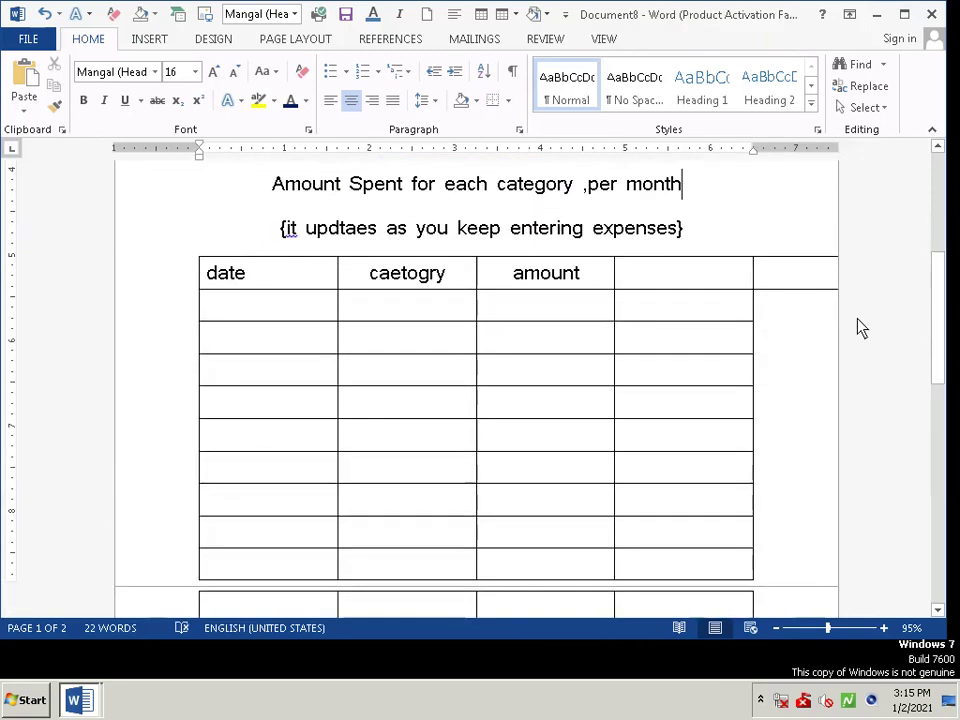
drag(794, 280, 801, 298)
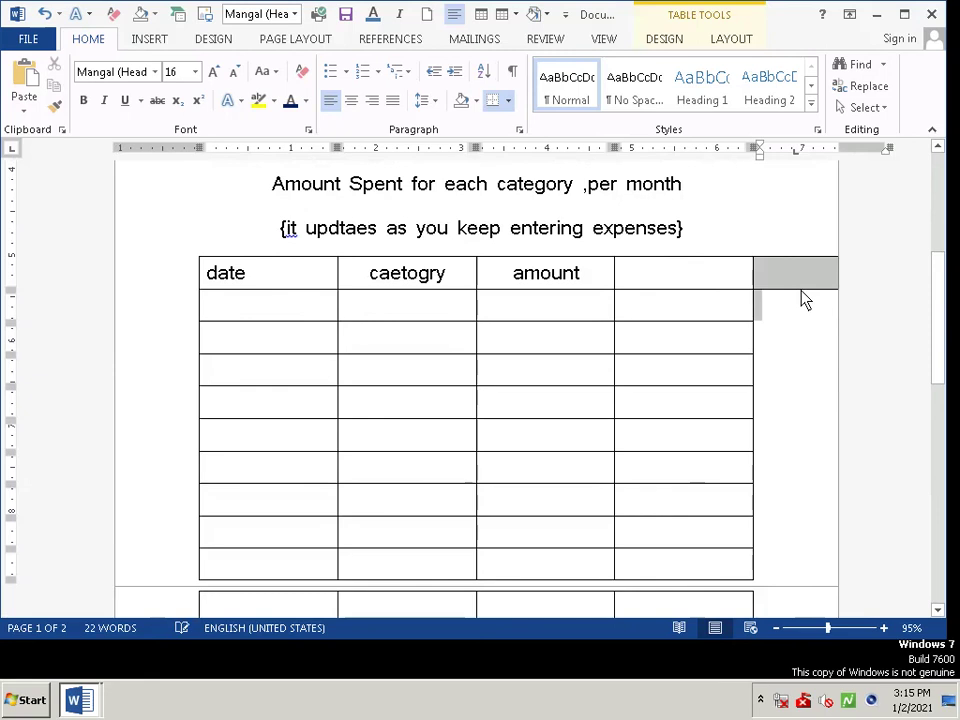
right_click(940, 328)
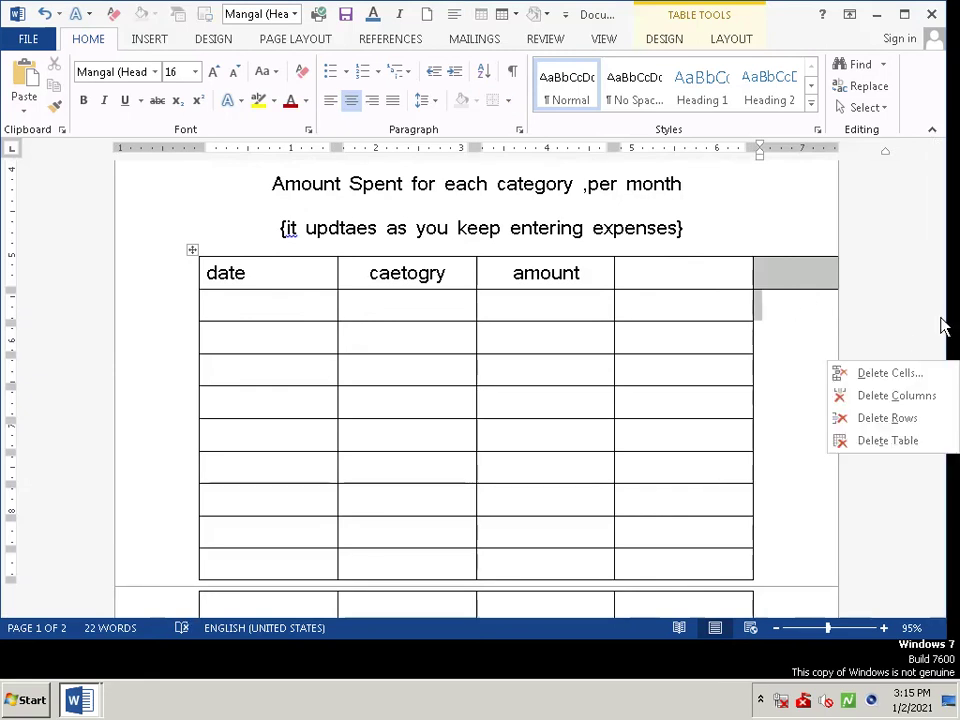
click(921, 396)
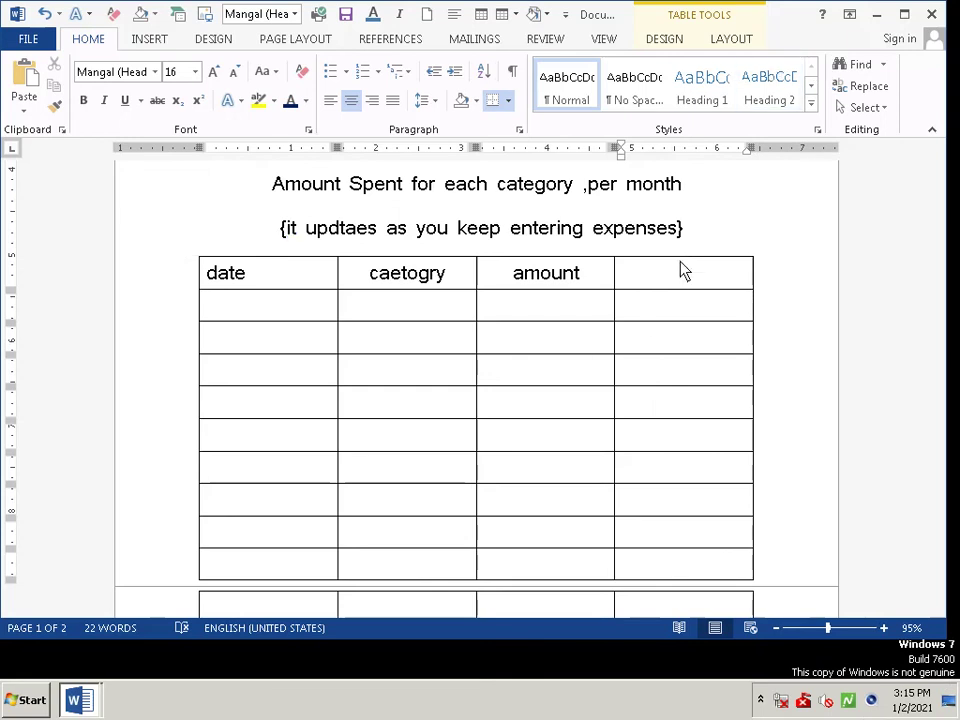
Enter 'month' as the fourth header, making the header row taller
click(713, 309)
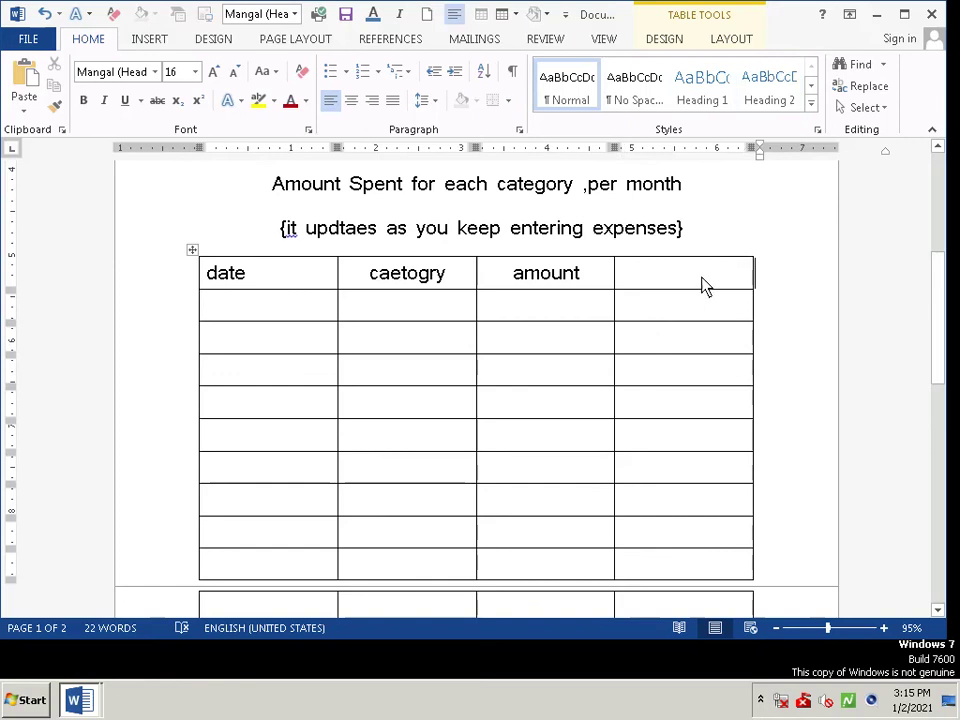
click(699, 284)
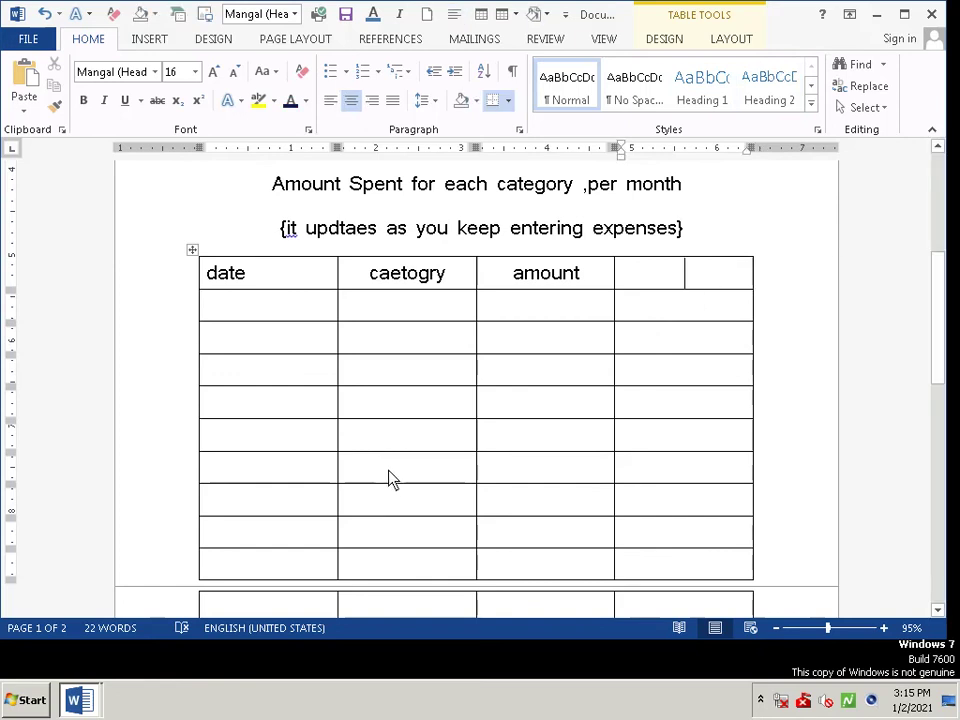
text(mon)
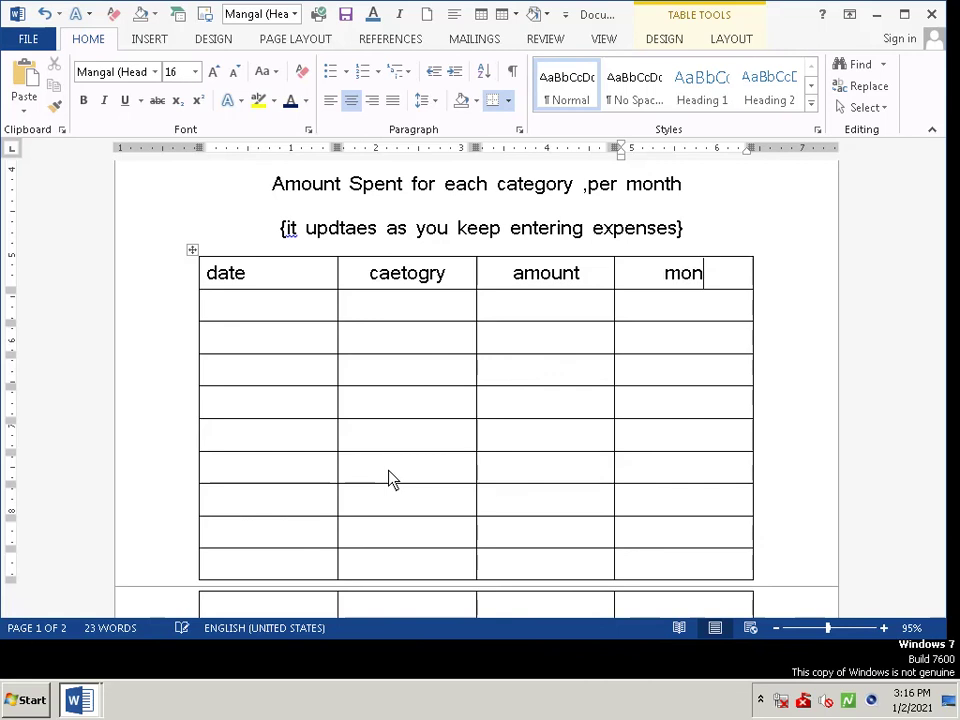
text(th)
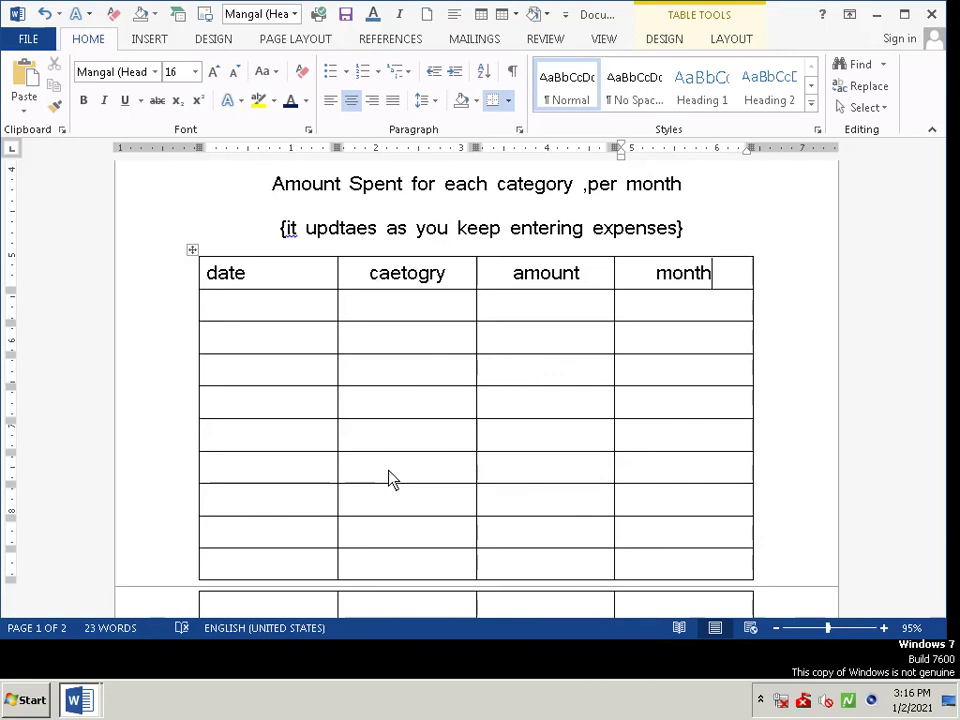
key(Return)
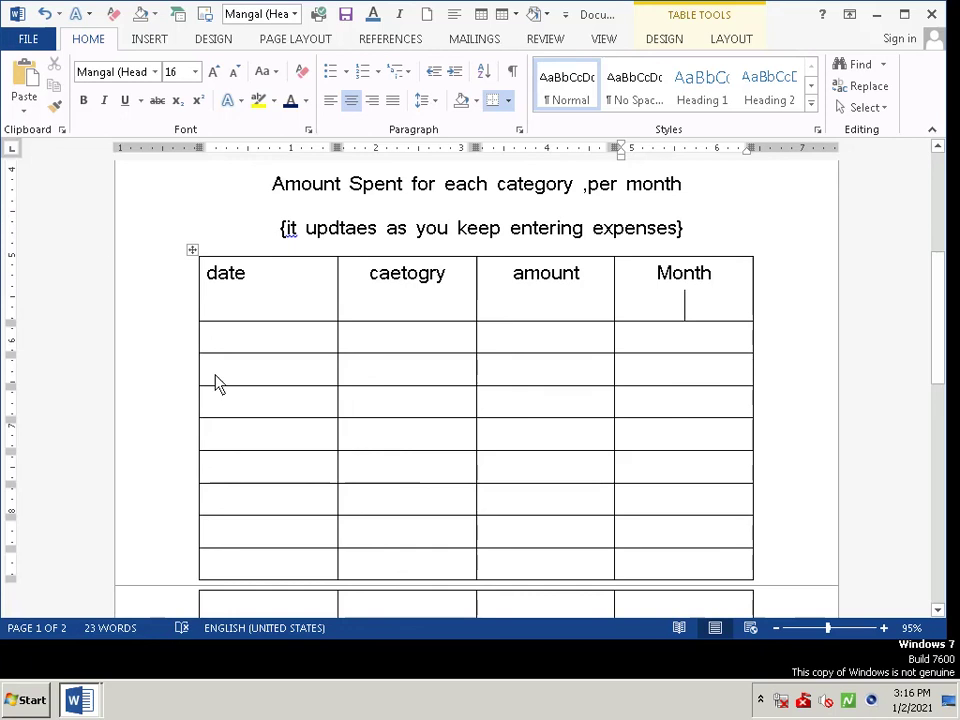
Left-align the first date cell and enter 02-01-2012
click(264, 336)
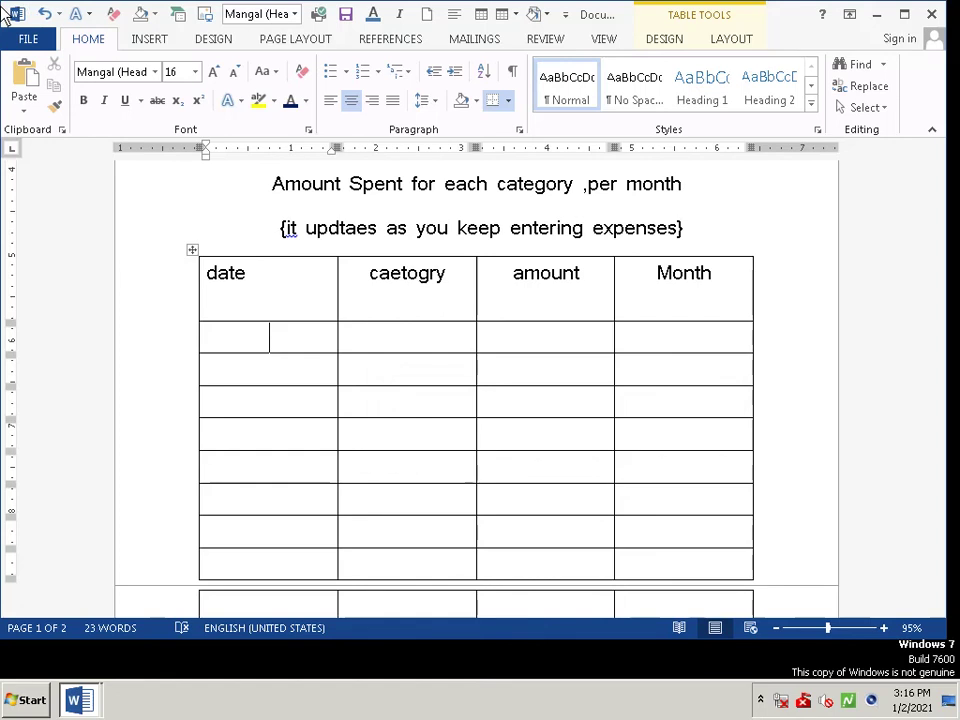
click(332, 102)
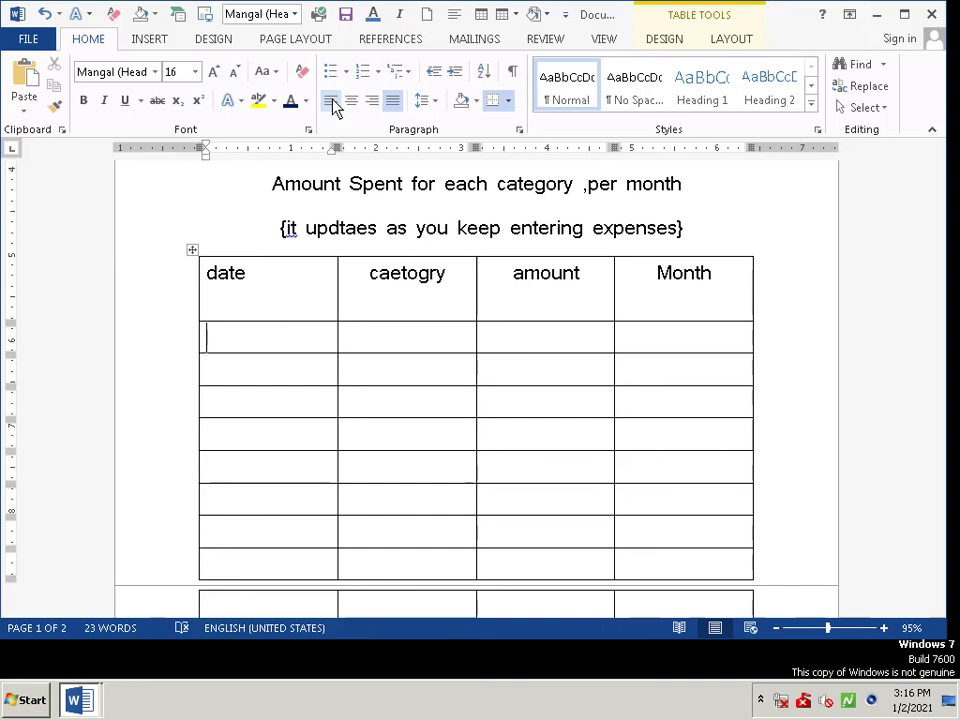
text(02)
text(-)
text(01-)
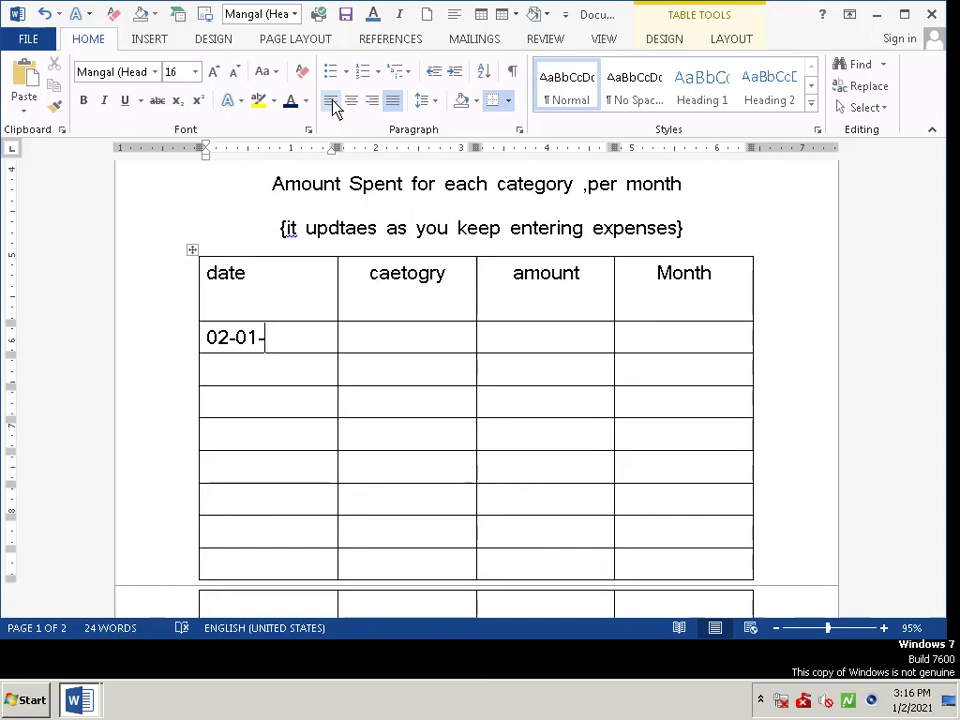
text(2012)
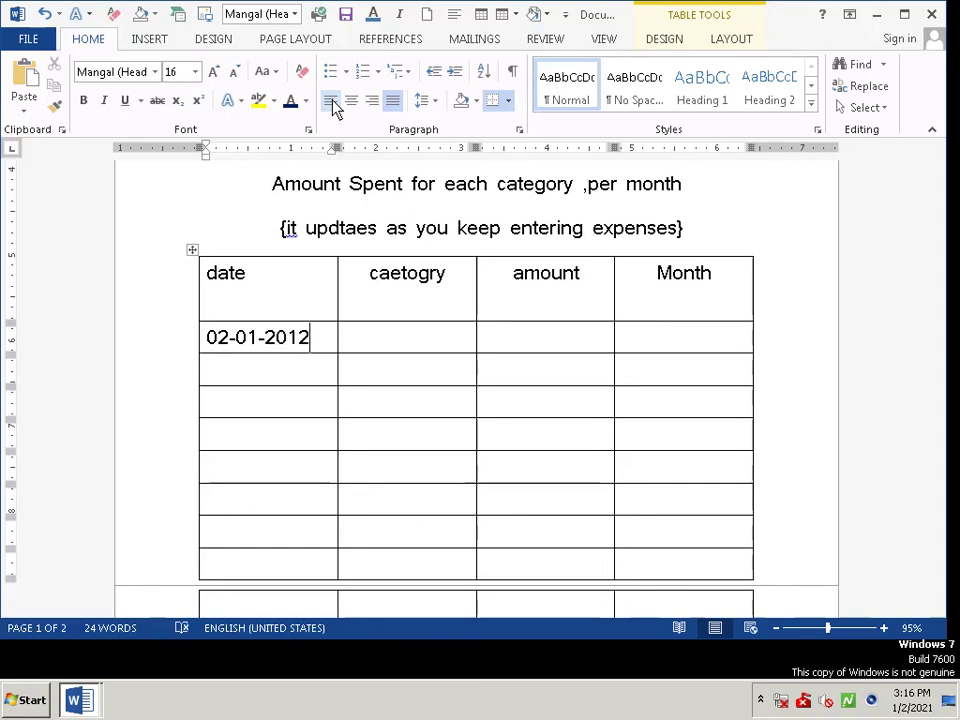
key(Down)
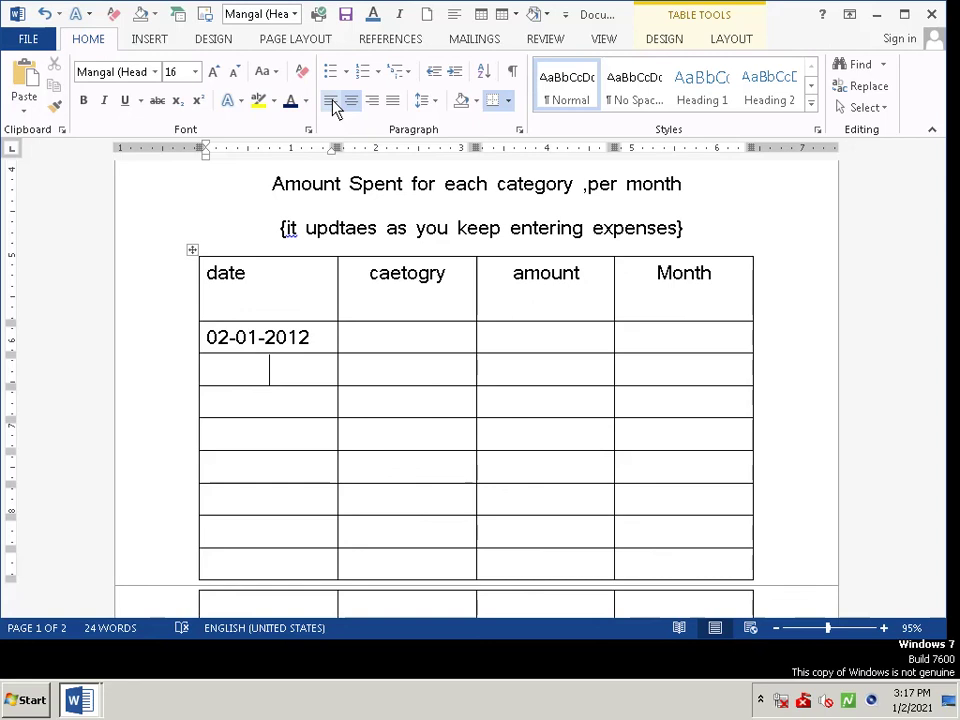
Fill the date cells below 02-01-2012 with filler text (O8uyw8yyu8s, iuhsushui, utsysyyu, ygsuysuysuyy, oiuhsuiuis), removing the last stray entry
text(O8uyw8y)
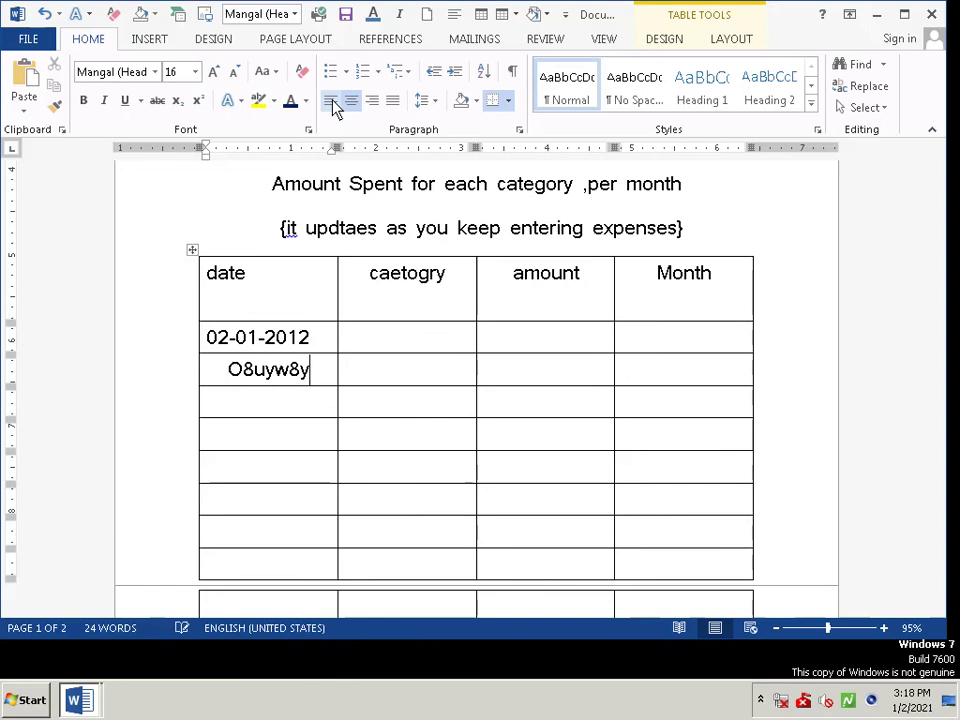
text(yu8s)
key(Return)
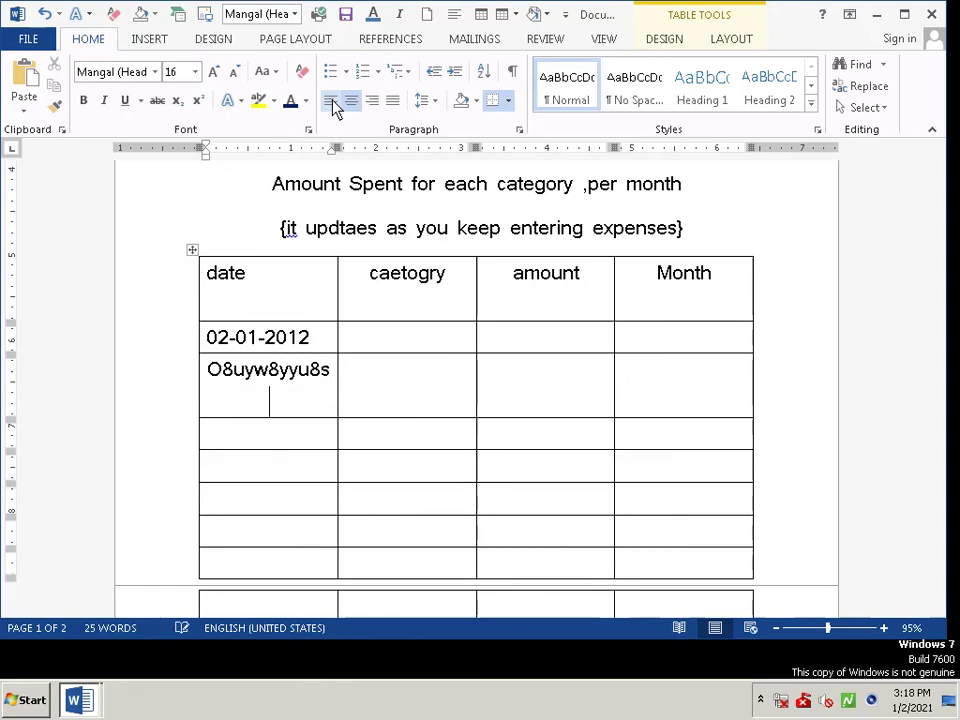
text(iuhsushui)
key(Down)
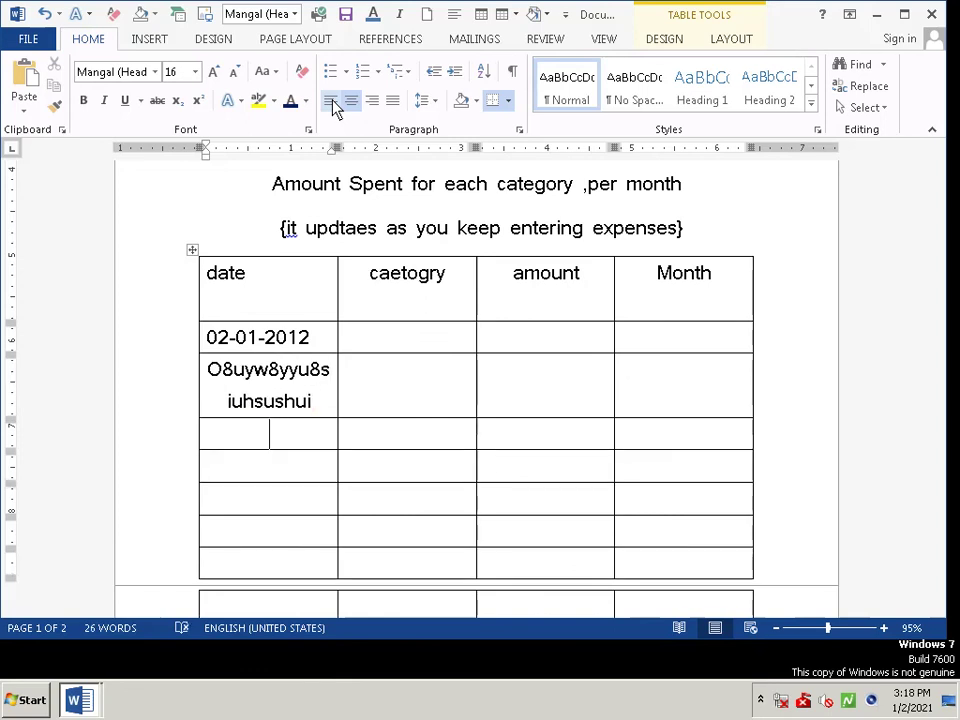
text(utsysyyu)
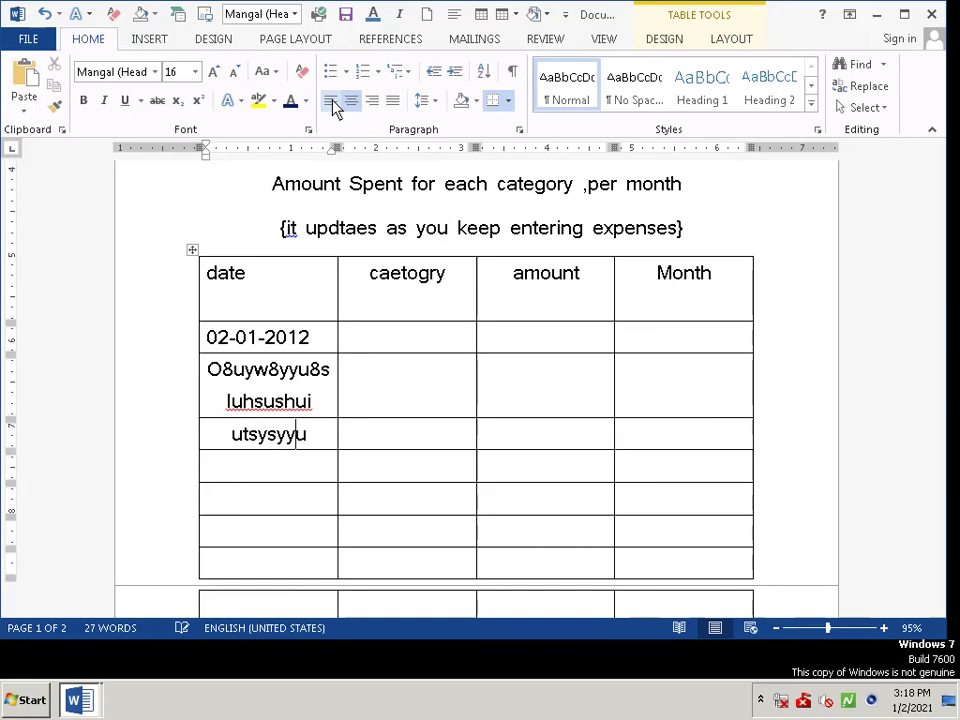
key(Down)
text(ygsuys)
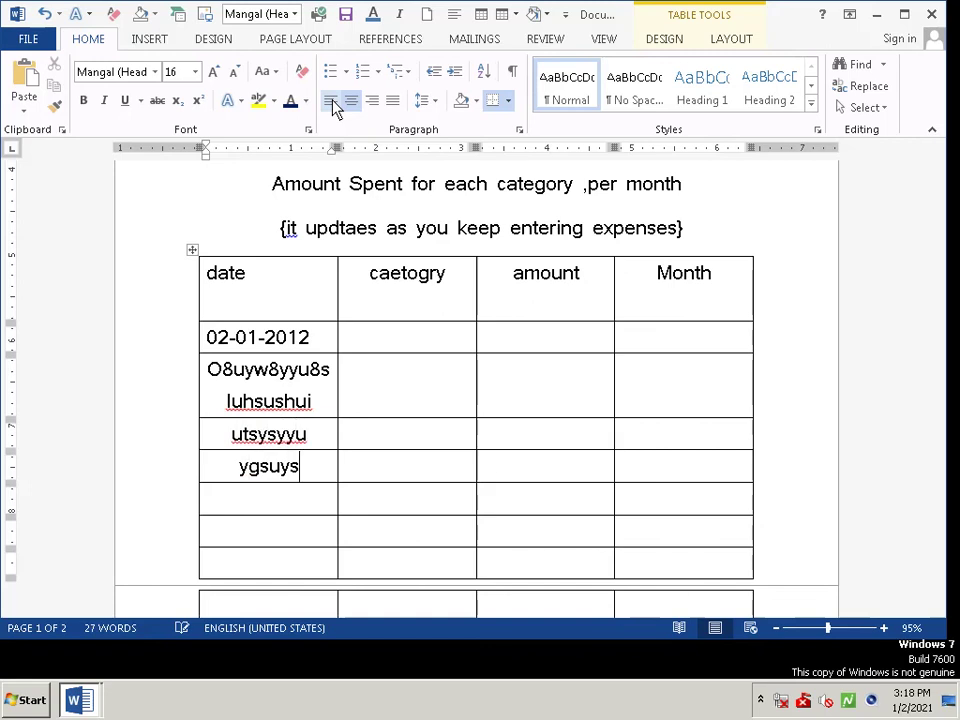
text(uysuyy)
key(Down)
text(oiuhs)
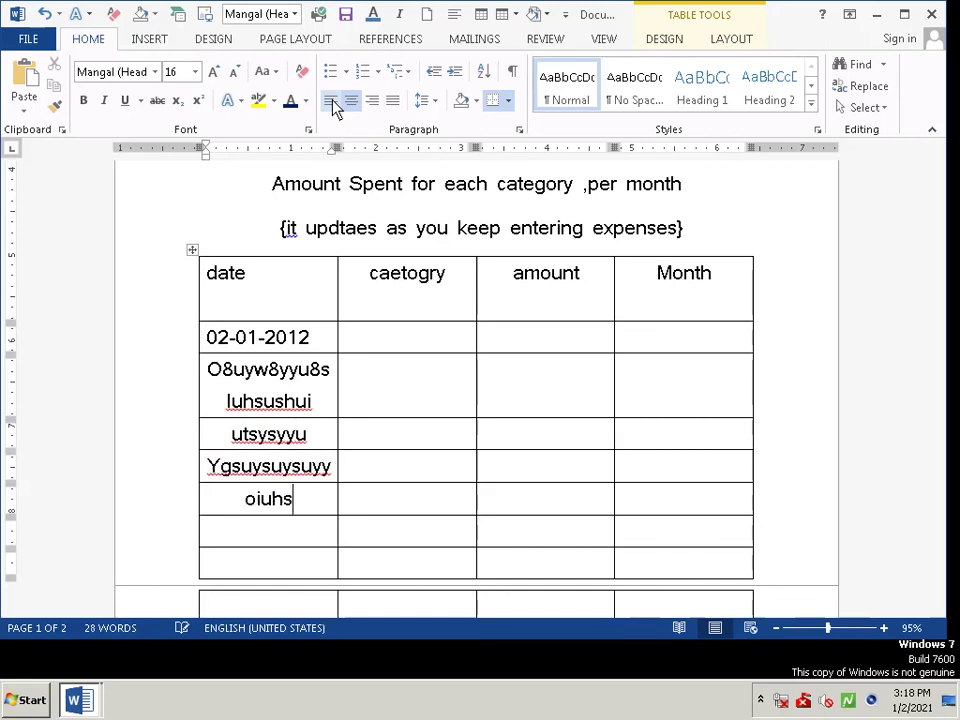
text(uiuis)
key(Down)
text(ksj)
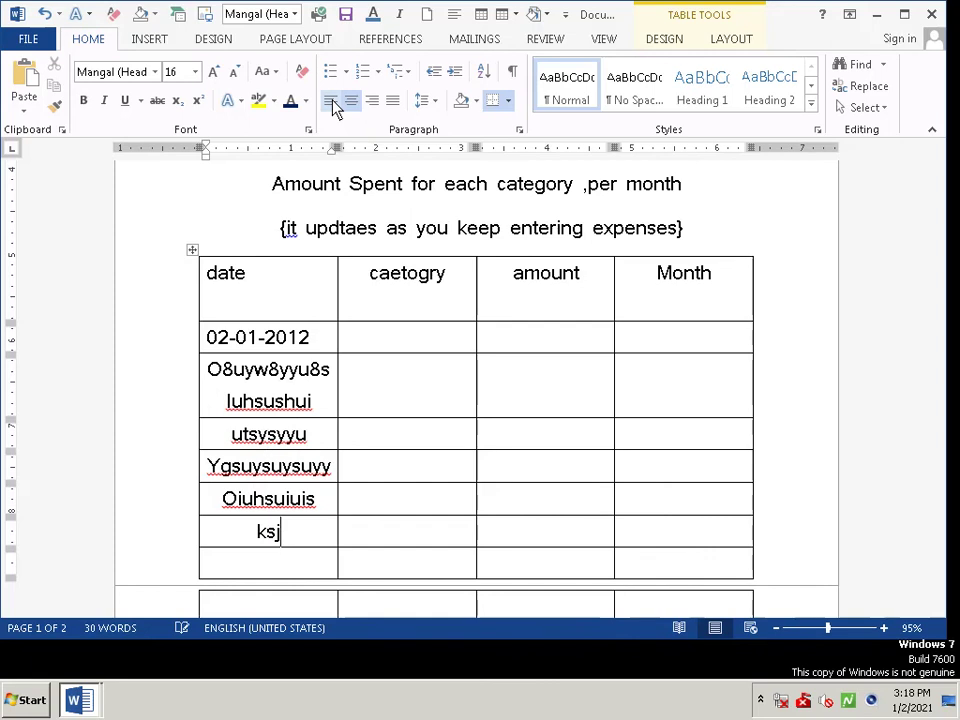
text(sj)
key(BackSpace)
key(BackSpace)
key(BackSpace)
key(BackSpace)
Erase the oiuhsuiuis and ygsuysuysuyy filler entries and left-align the emptied date cells
click(331, 102)
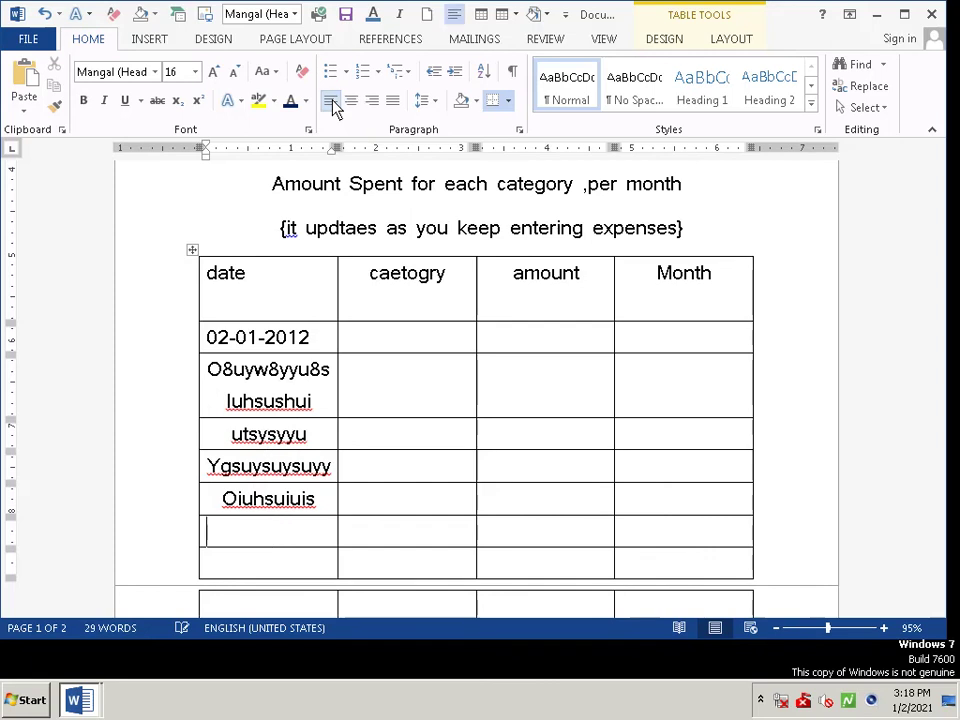
key(Up)
key(Right)
key(Right)
key(Right)
key(Right)
key(Right)
key(Right)
key(Right)
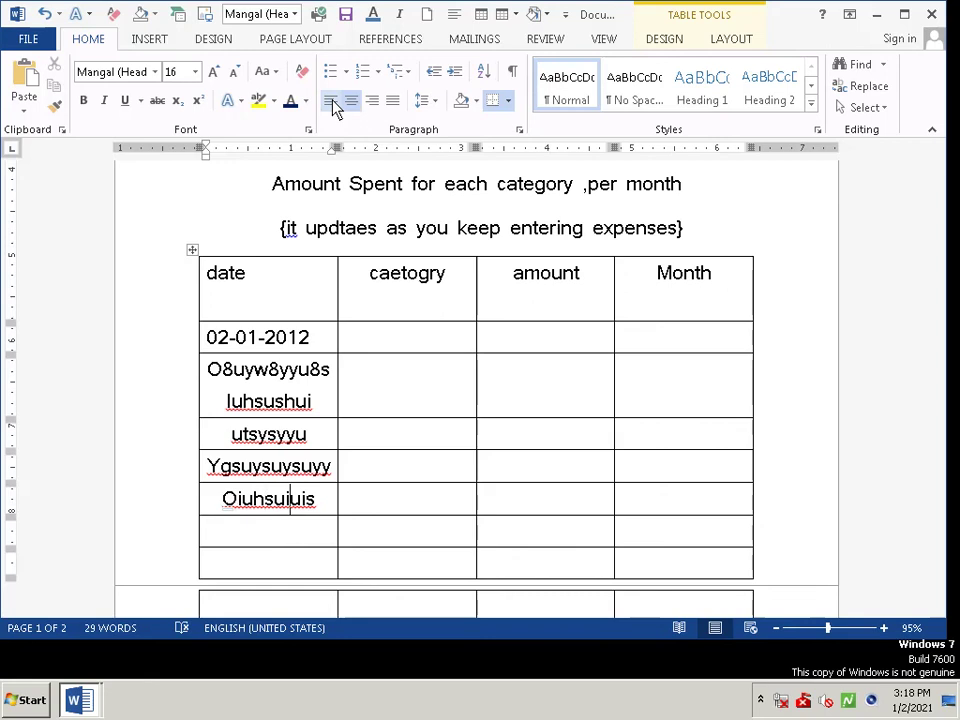
key(Right)
key(Right)
key(Right)
key(BackSpace)
key(BackSpace)
key(BackSpace)
key(BackSpace)
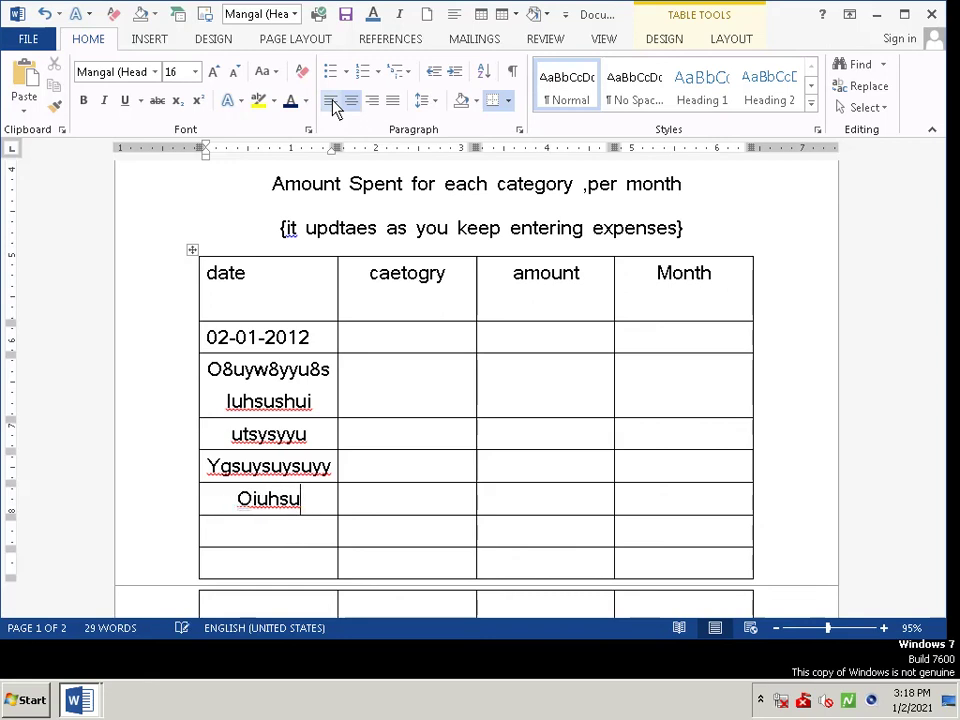
key(BackSpace)
key(BackSpace)
key(BackSpace)
key(BackSpace)
key(BackSpace)
key(BackSpace)
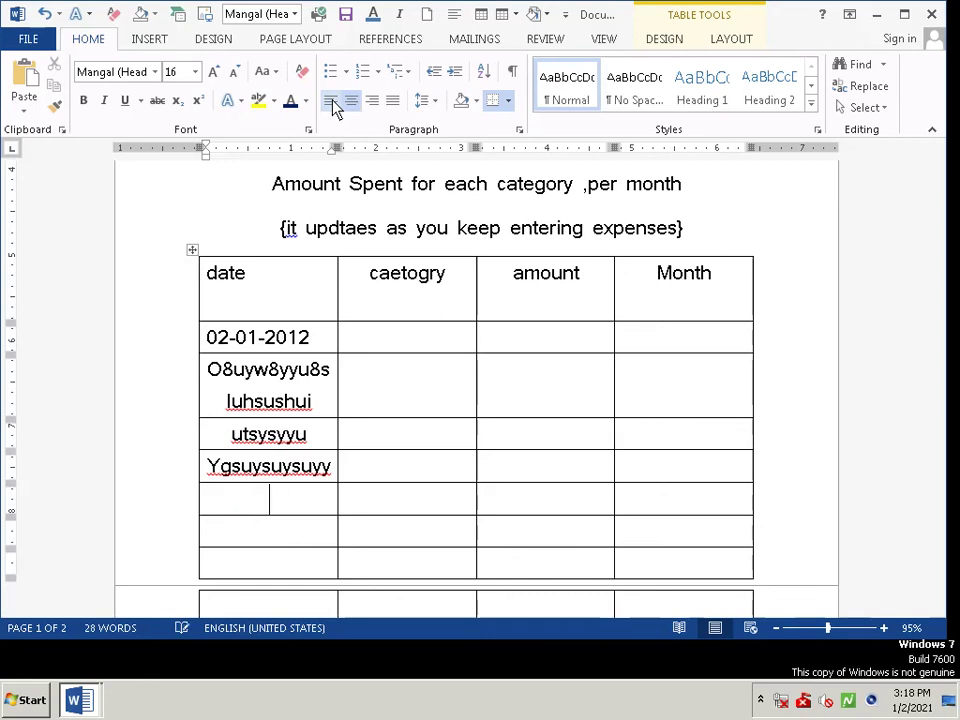
key(Up)
key(Right)
key(Right)
key(Right)
key(Right)
key(Right)
key(BackSpace)
key(BackSpace)
key(BackSpace)
key(BackSpace)
key(BackSpace)
key(BackSpace)
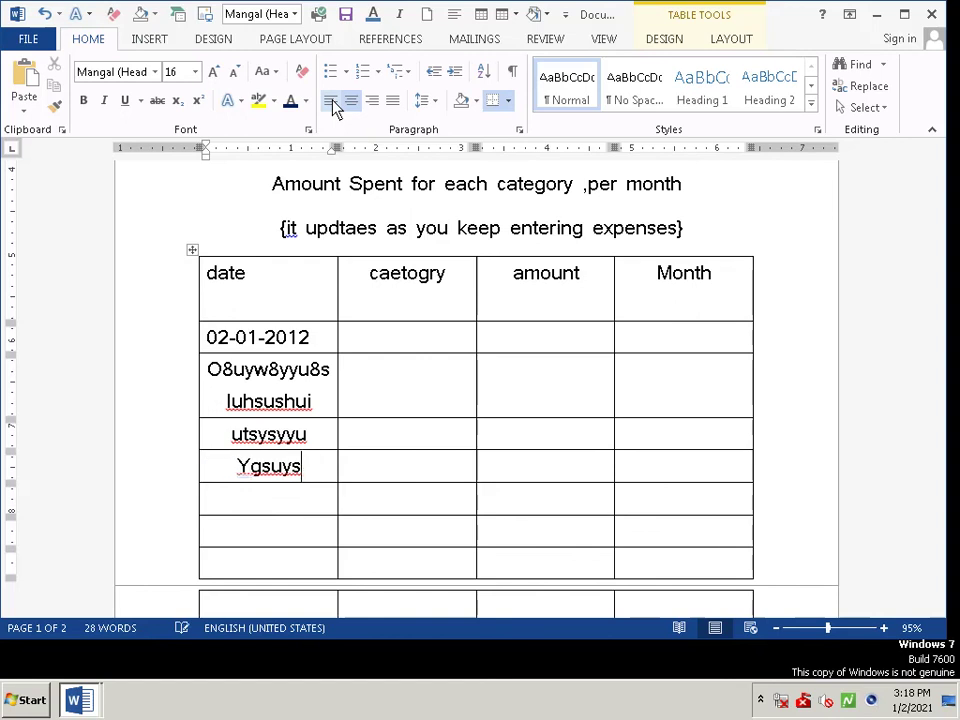
key(BackSpace)
key(BackSpace)
key(BackSpace)
key(BackSpace)
key(BackSpace)
key(BackSpace)
click(333, 106)
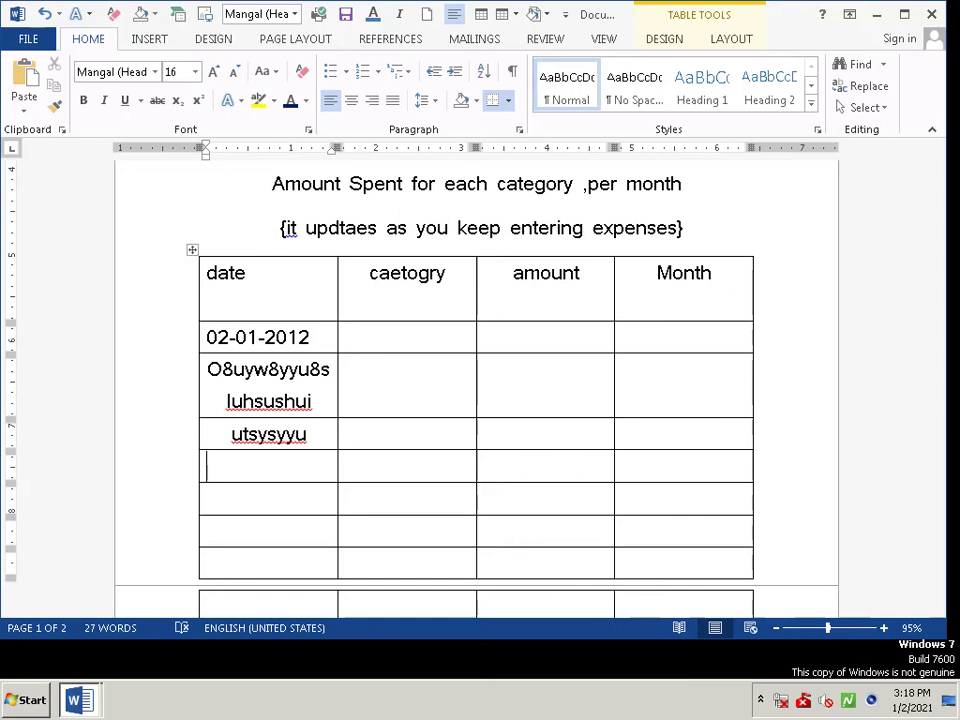
Erase the utsysyyu, iuhsushui and O8uyw8yyu8s filler entries from the upper date cells
key(Up)
key(Down)
key(Down)
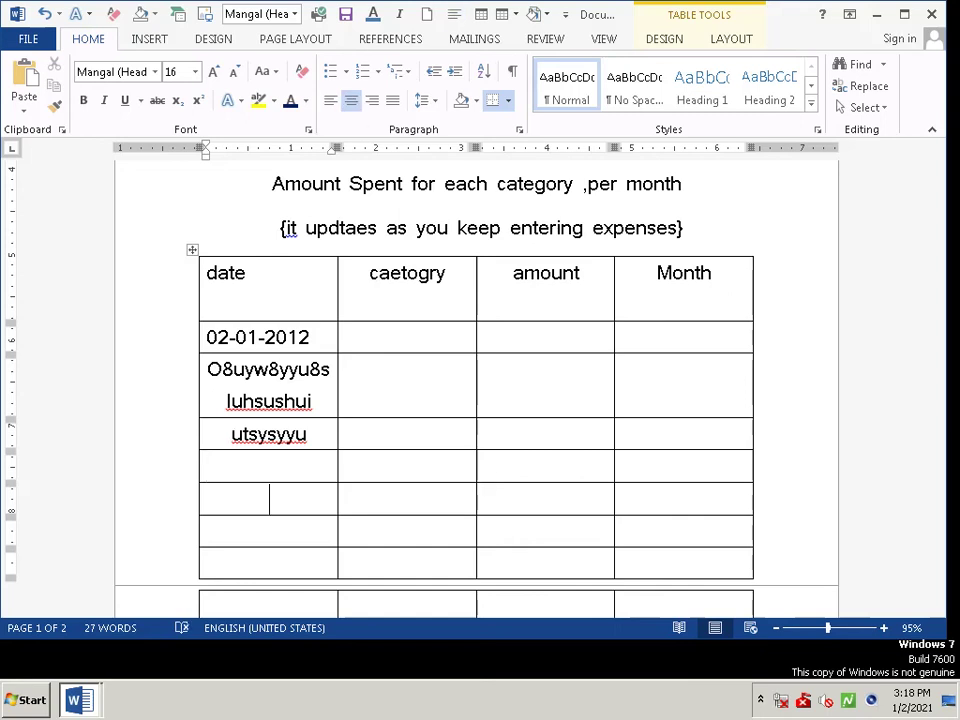
key(Down)
key(Right)
key(Up)
key(Up)
key(Left)
key(BackSpace)
key(BackSpace)
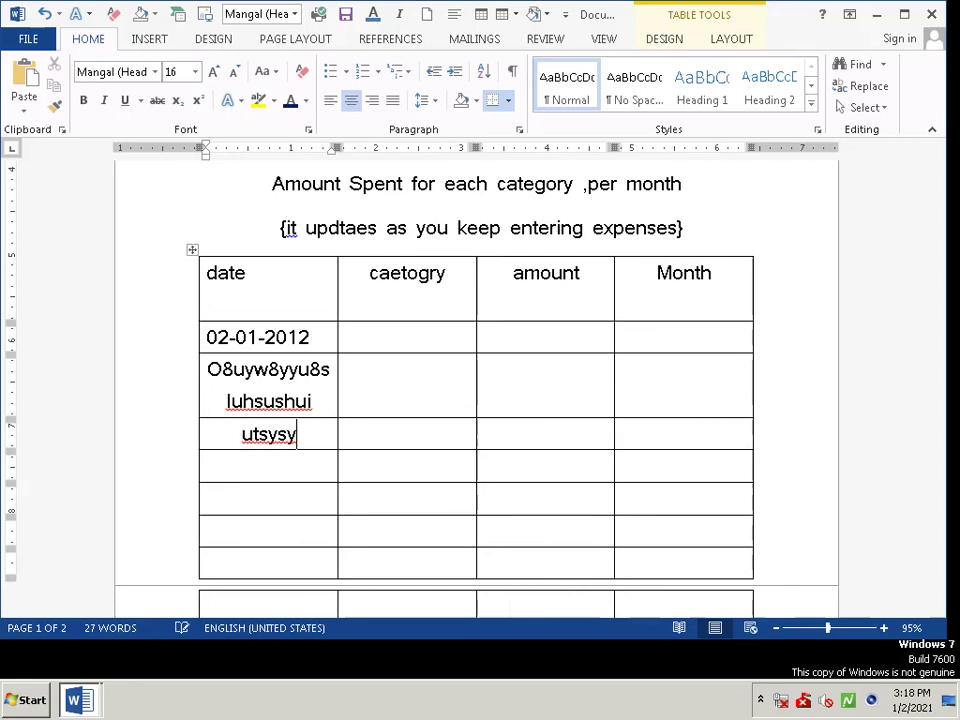
key(BackSpace)
key(BackSpace)
key(BackSpace)
key(BackSpace)
key(BackSpace)
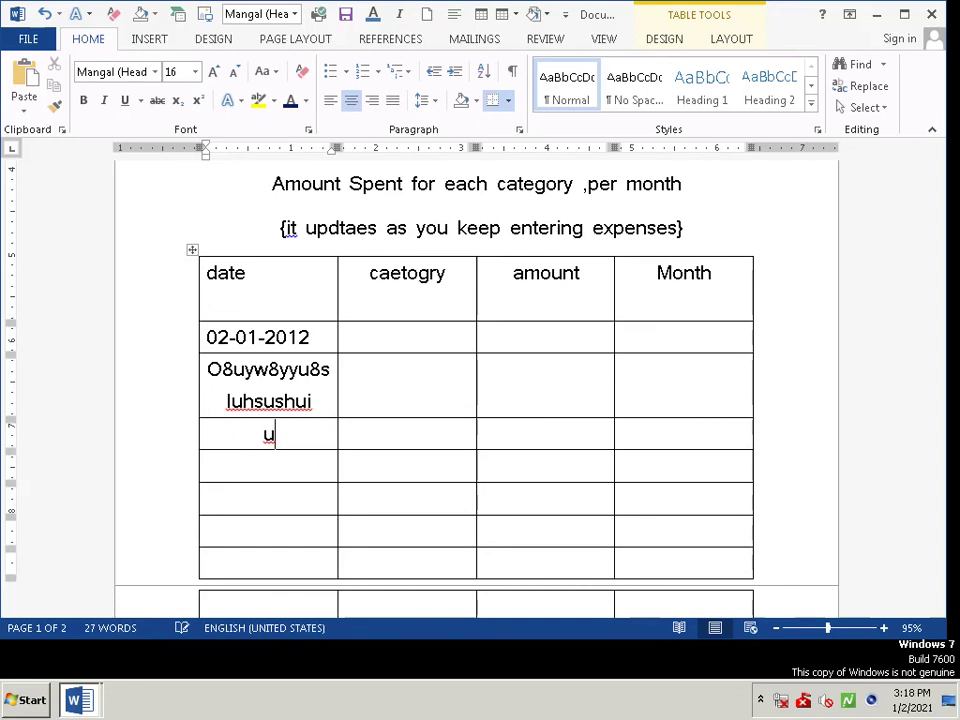
key(BackSpace)
key(Right)
key(Right)
key(Right)
key(Right)
key(BackSpace)
key(BackSpace)
key(BackSpace)
key(BackSpace)
key(BackSpace)
key(BackSpace)
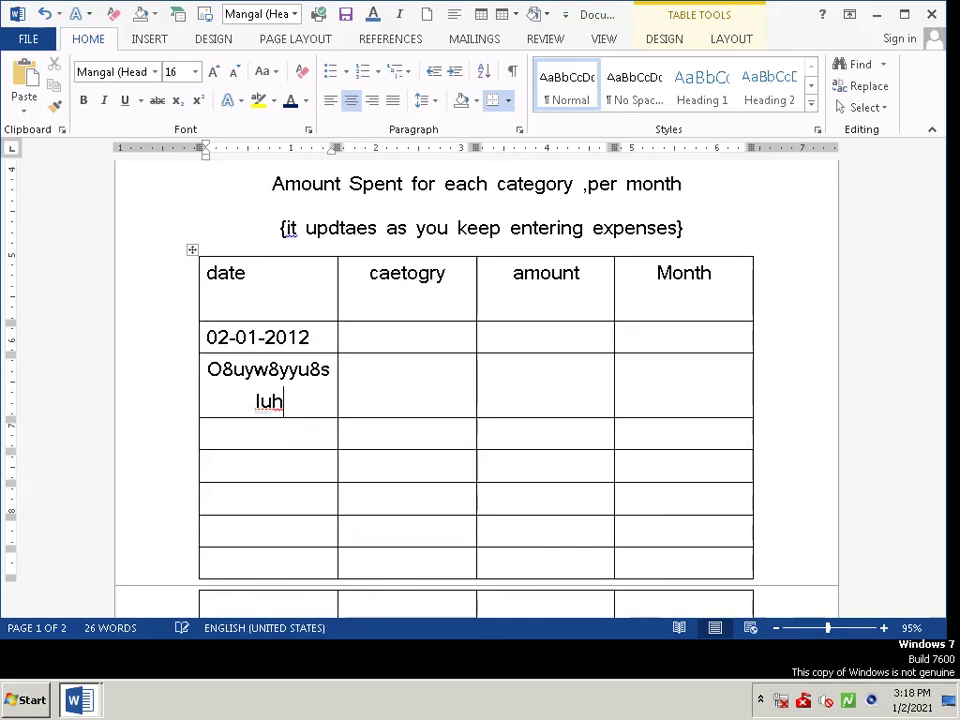
key(BackSpace)
key(BackSpace)
key(BackSpace)
key(Up)
key(Right)
key(Right)
key(Right)
key(Right)
key(Right)
key(Right)
key(BackSpace)
key(BackSpace)
key(BackSpace)
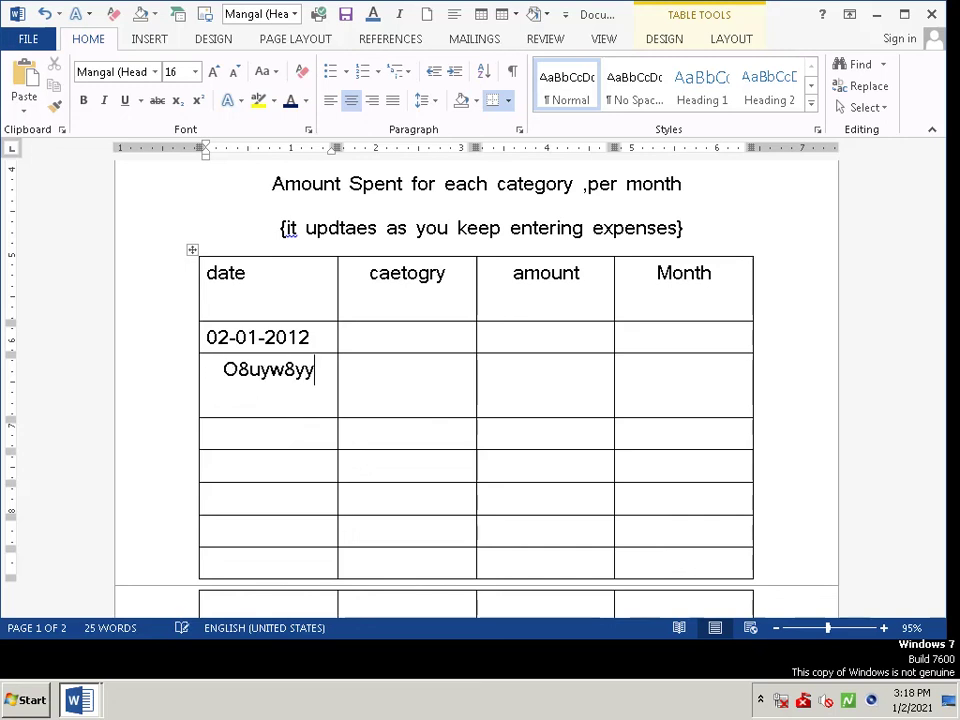
key(BackSpace)
key(BackSpace)
key(BackSpace)
key(BackSpace)
key(BackSpace)
key(BackSpace)
key(BackSpace)
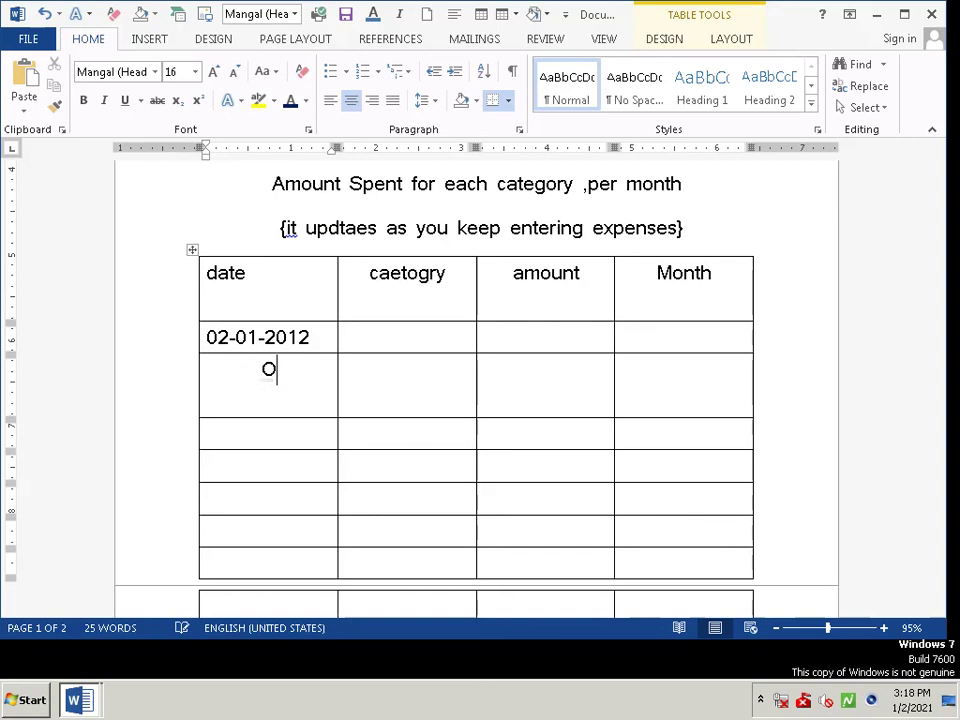
key(BackSpace)
key(BackSpace)
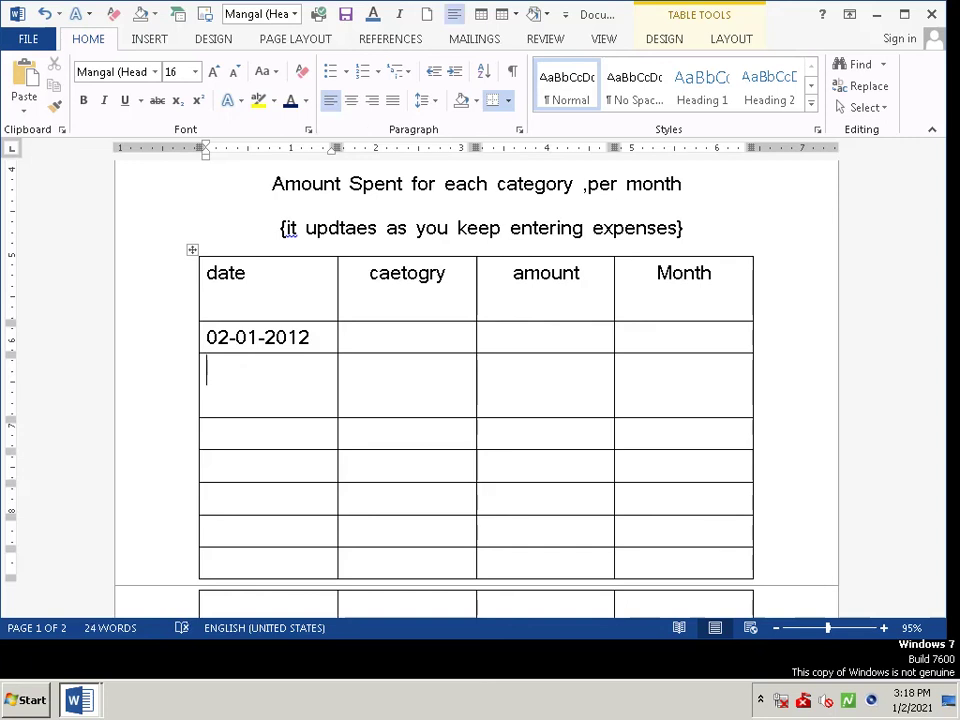
Bring back the deleted filler entries, then undo to remove them again
key(ctrl+e)
text(O8uyw8yyu8s)
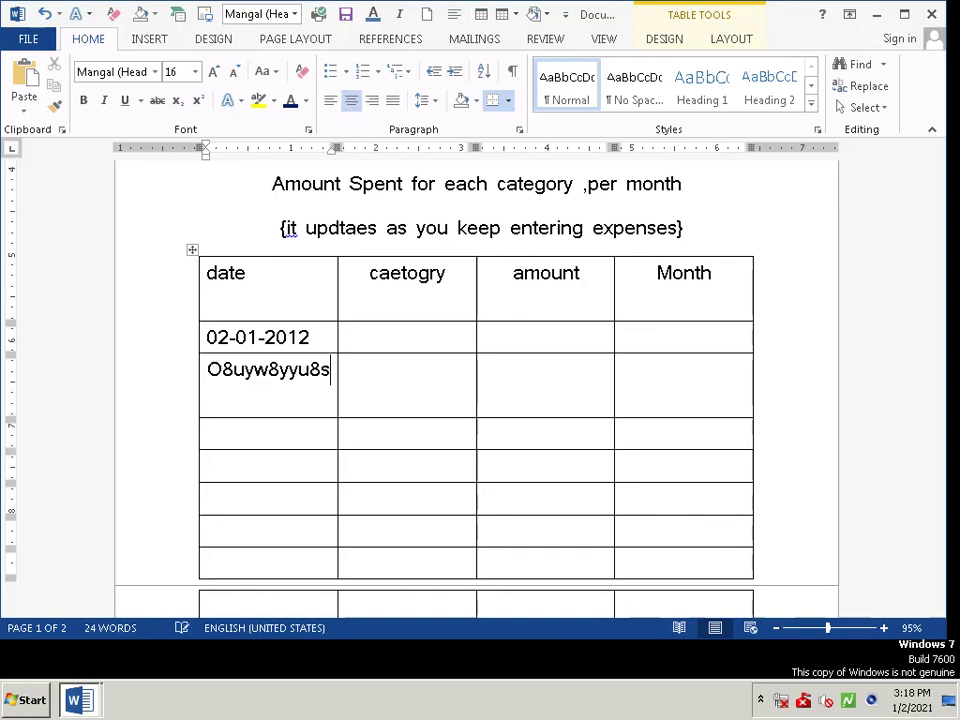
text( luhsushui)
key(Down)
text(utsysyyu)
key(Down)
text(ygsuysuysuyy)
key(Down)
text(oiuhsuiuis)
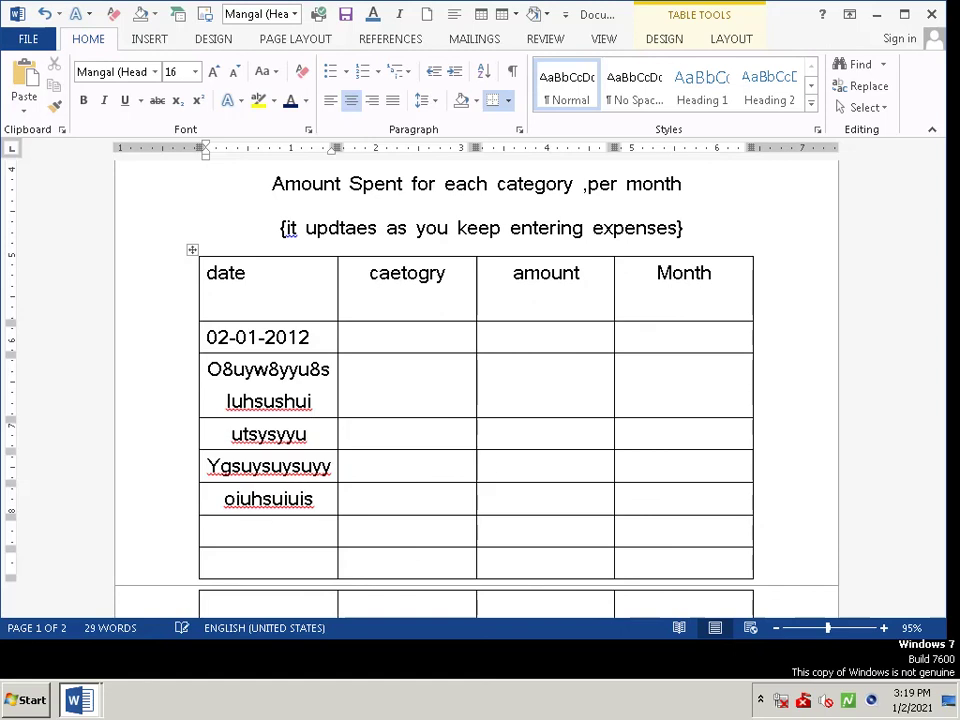
key(ctrl+z)
key(ctrl+z)
key(ctrl+z)
key(ctrl+z)
key(ctrl+z)
key(ctrl+z)
key(ctrl+z)
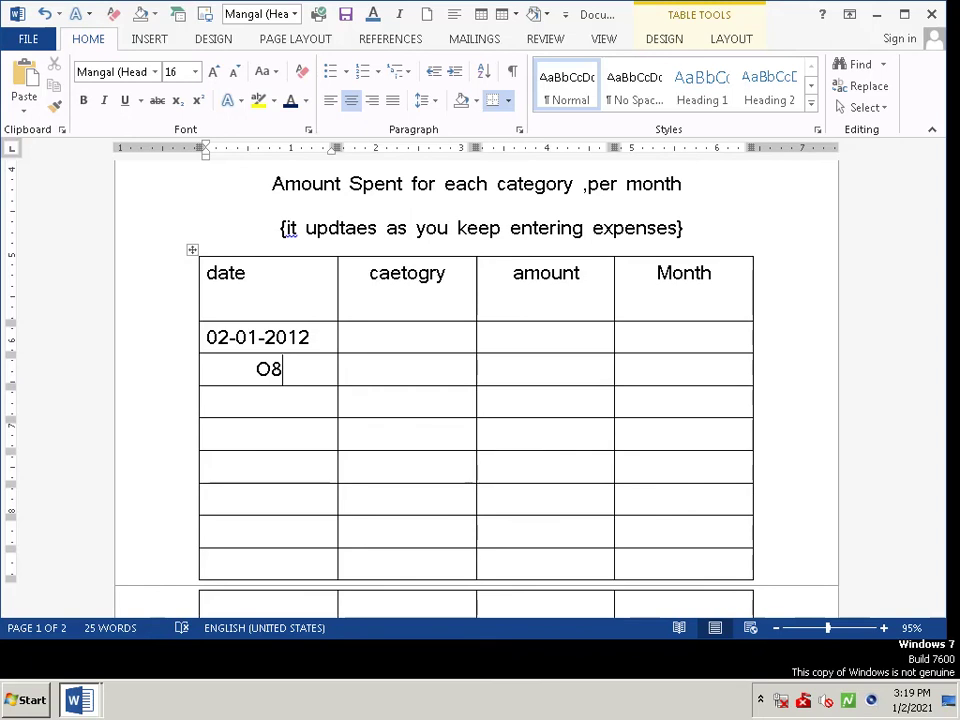
Enter 05-01-2012 in the second date cell, fixing the mistyped year 20112
key(BackSpace)
key(BackSpace)
text(0)
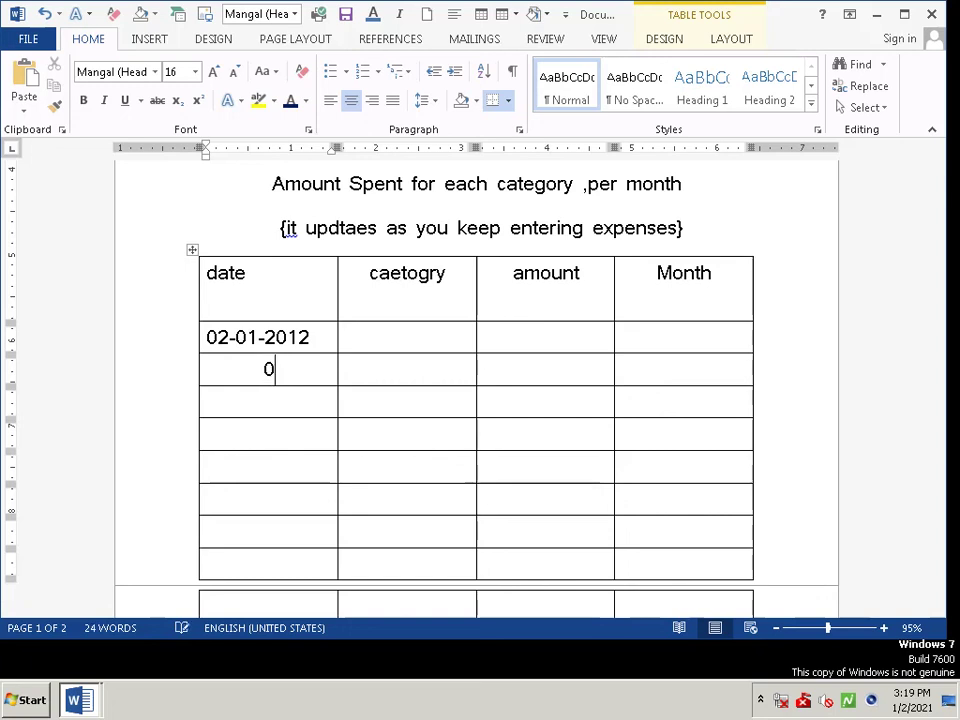
text(5-)
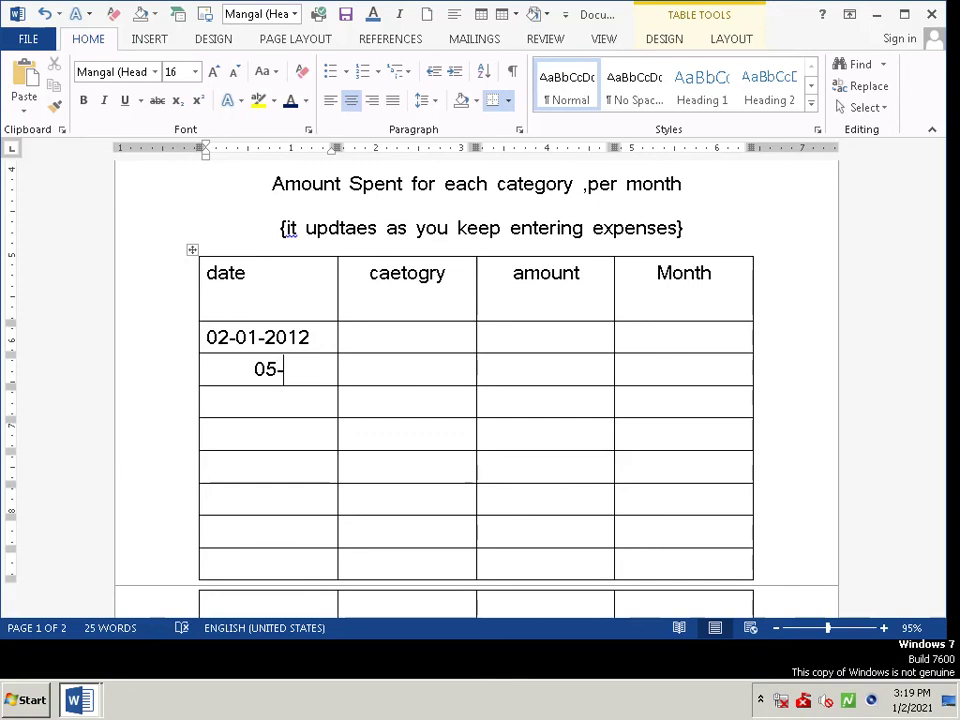
text(01)
text(-)
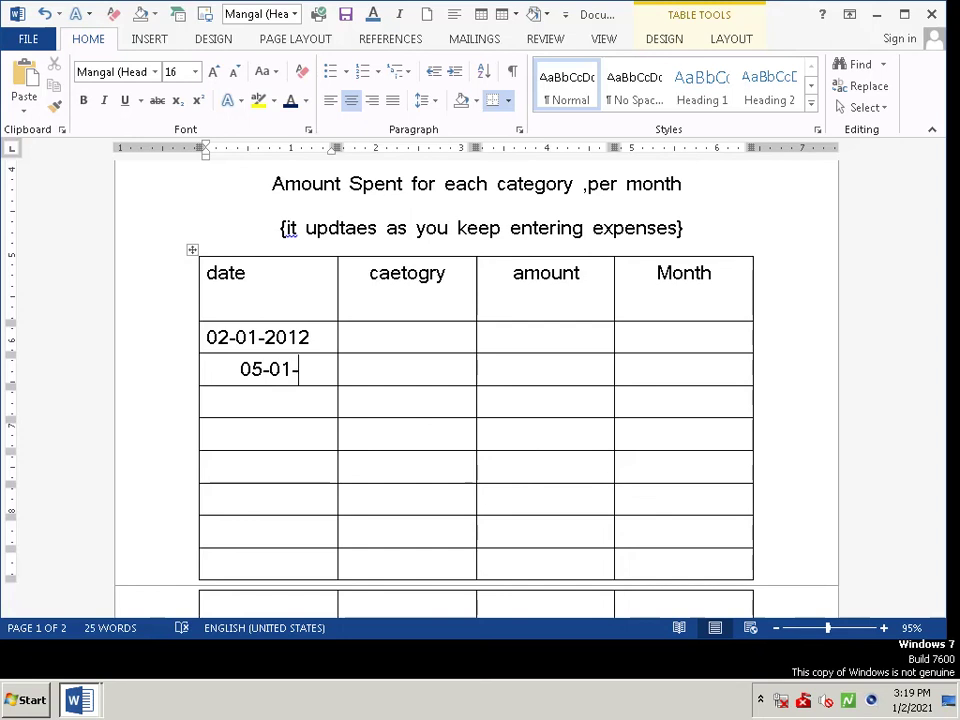
text(20)
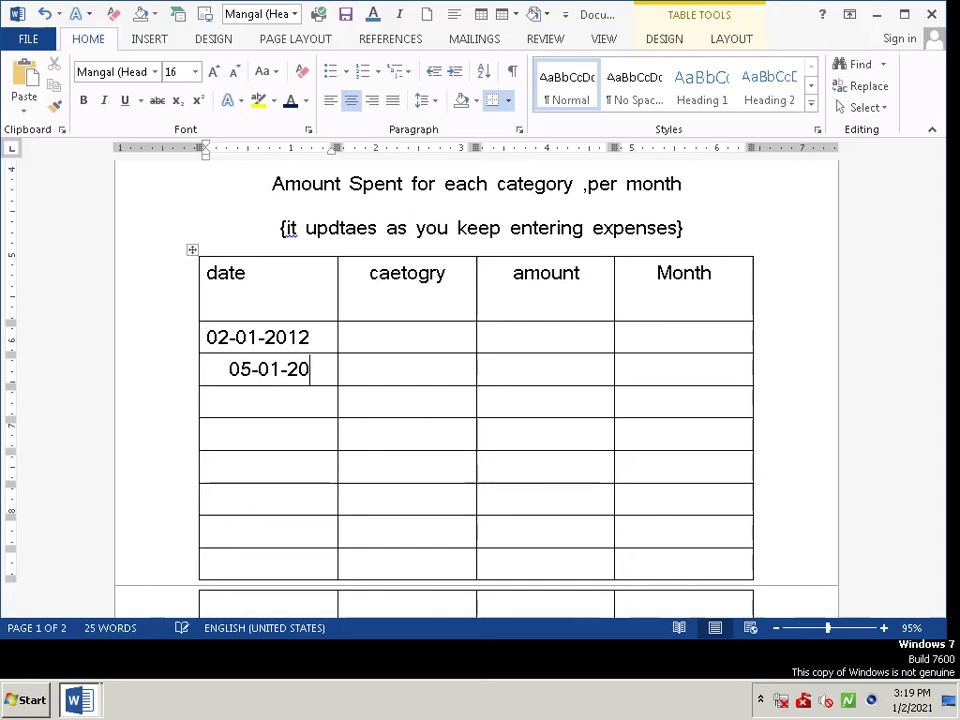
text(112)
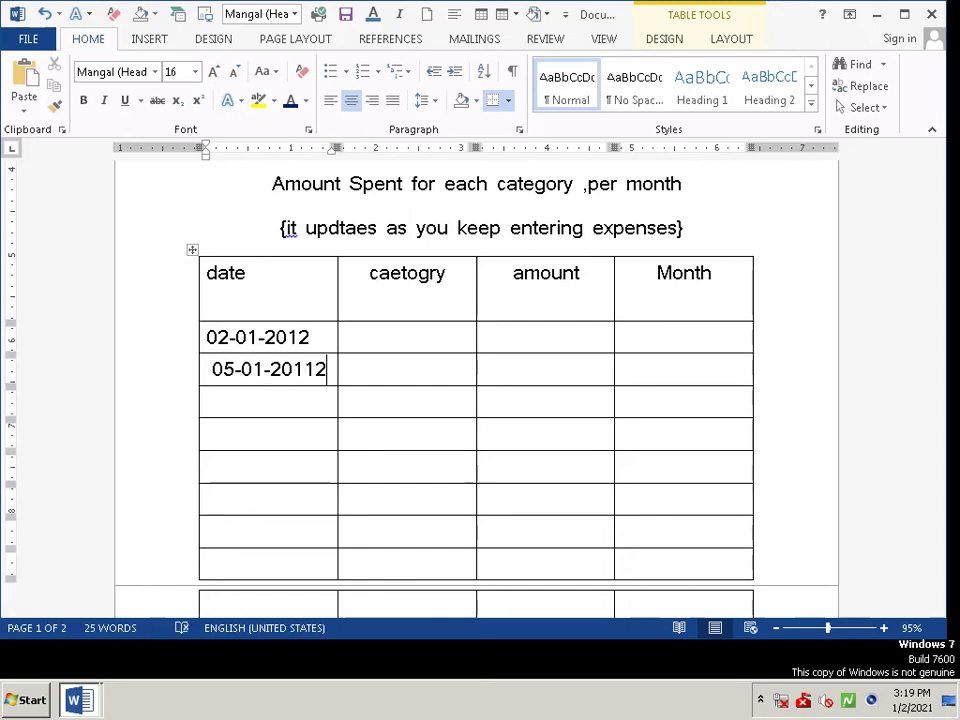
key(Left)
key(BackSpace)
key(Down)
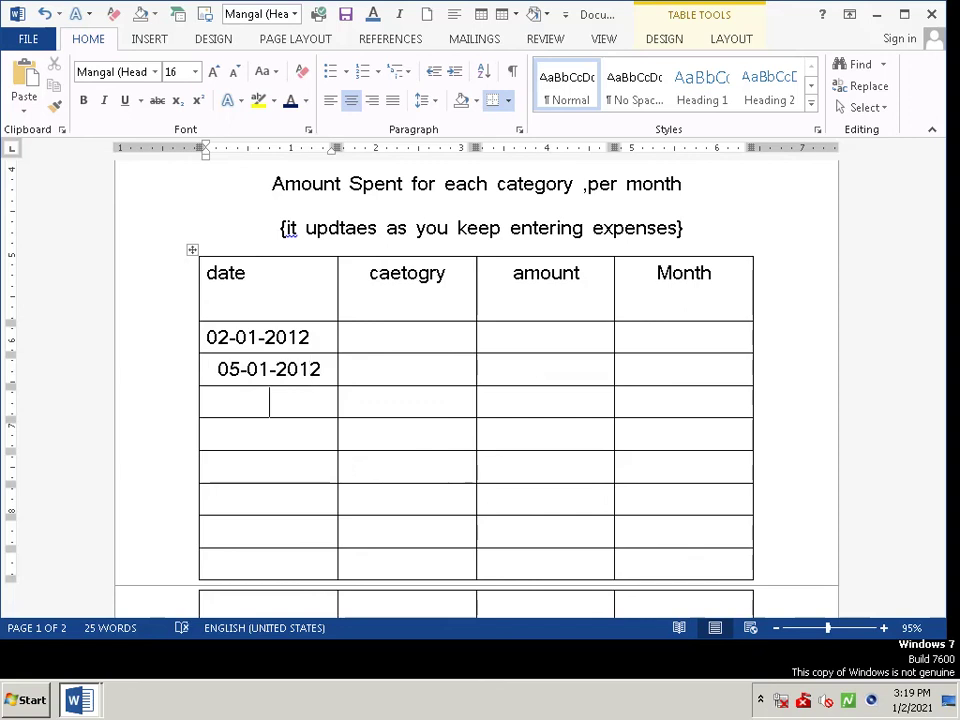
key(Up)
key(Up)
key(Down)
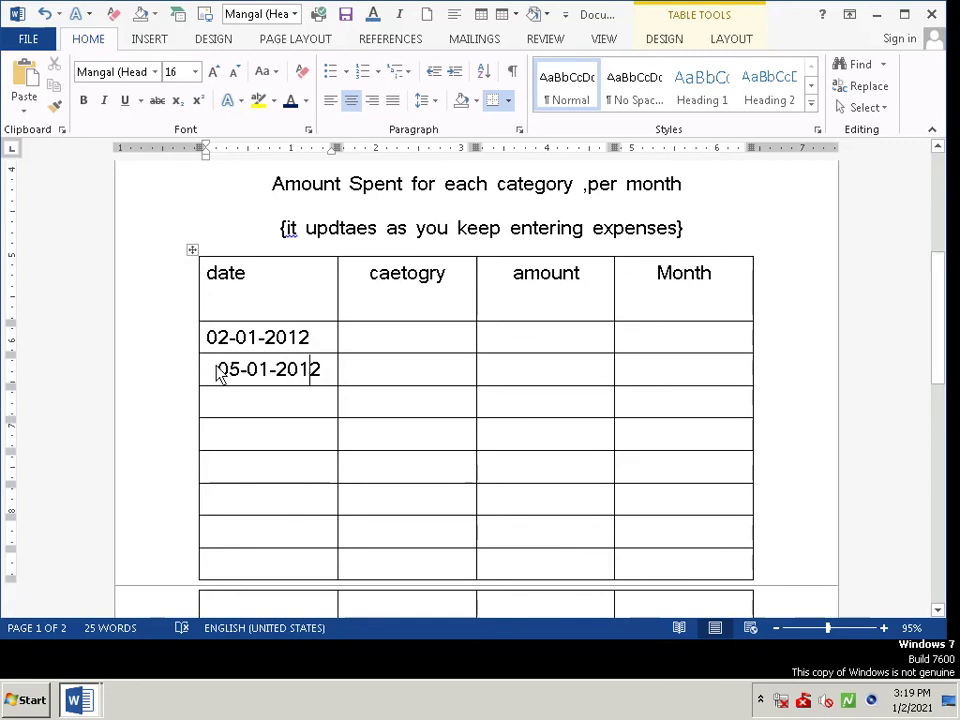
Left-align 05-01-2012 and enter 03-02-2012 in the left-aligned cell below it
drag(248, 372, 311, 375)
double_click(217, 402)
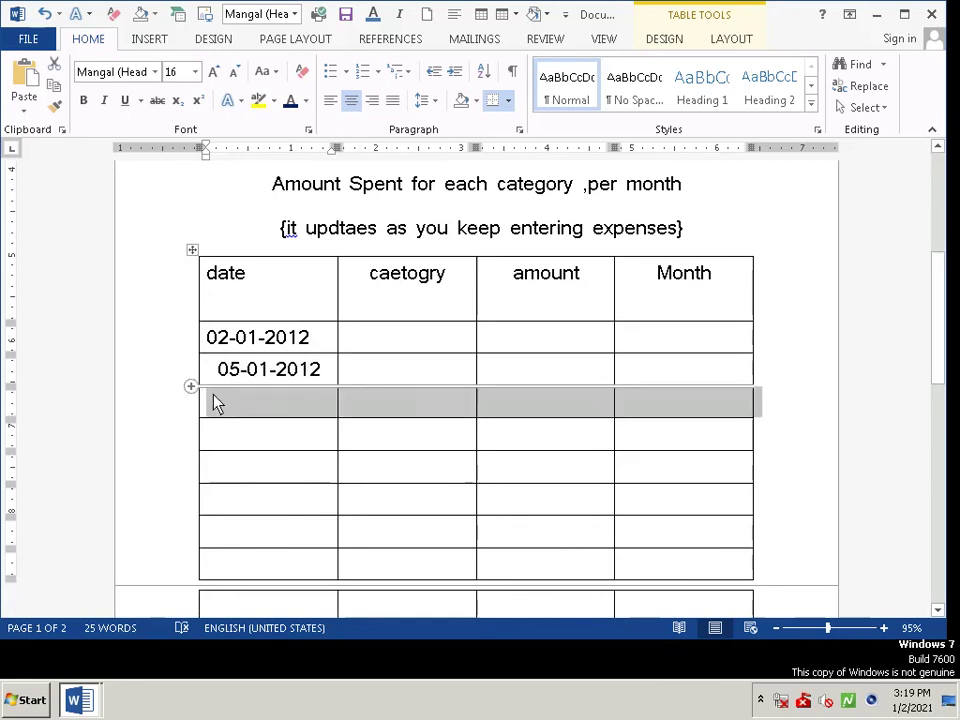
click(229, 380)
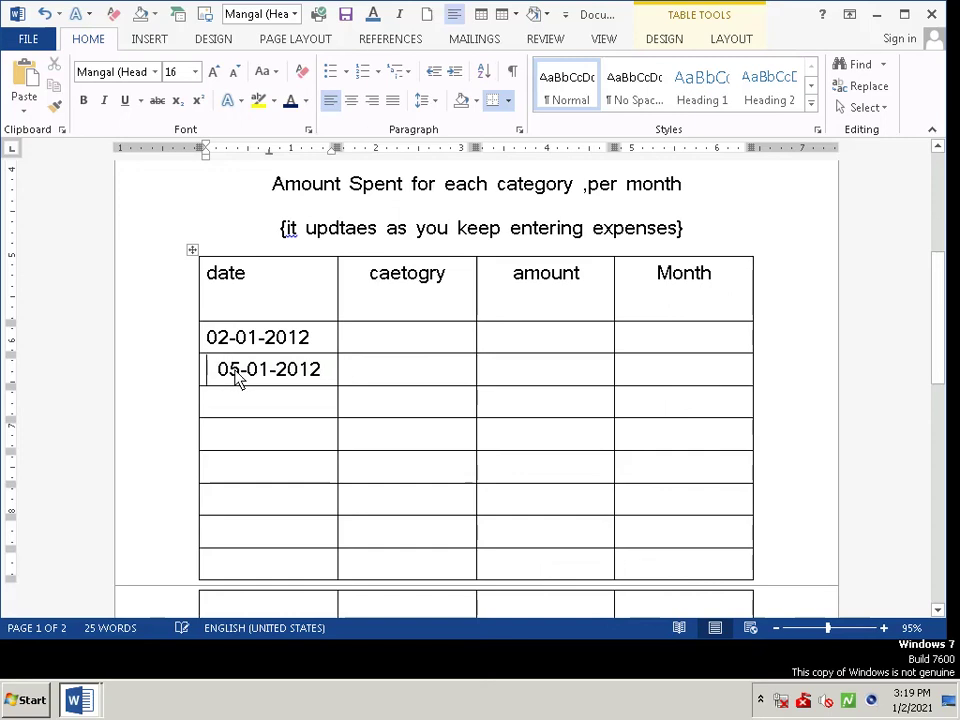
drag(220, 372, 320, 370)
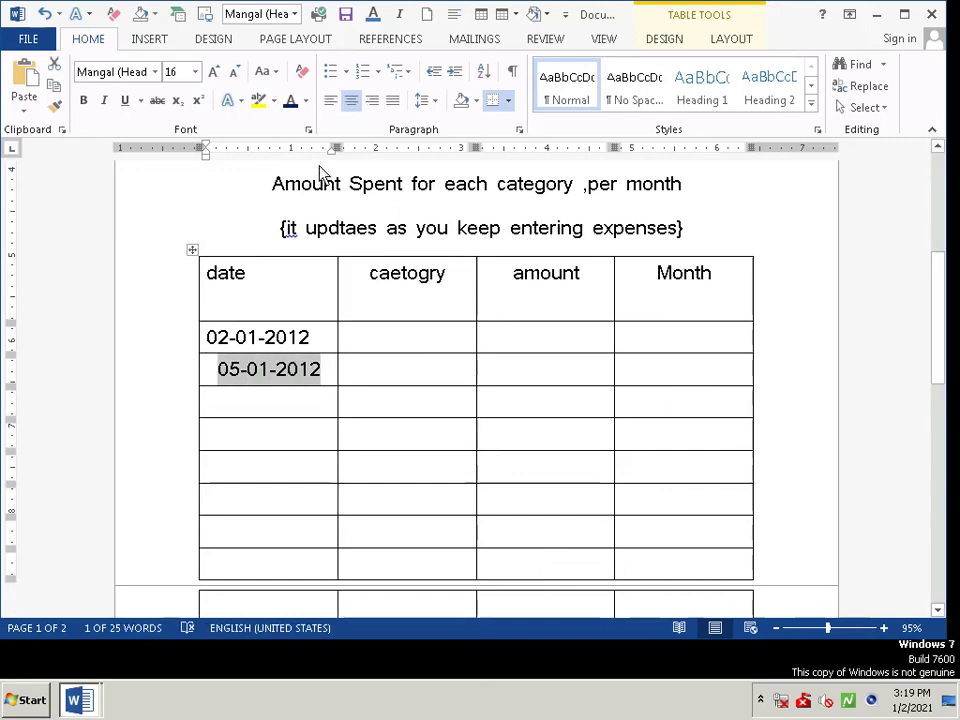
click(331, 104)
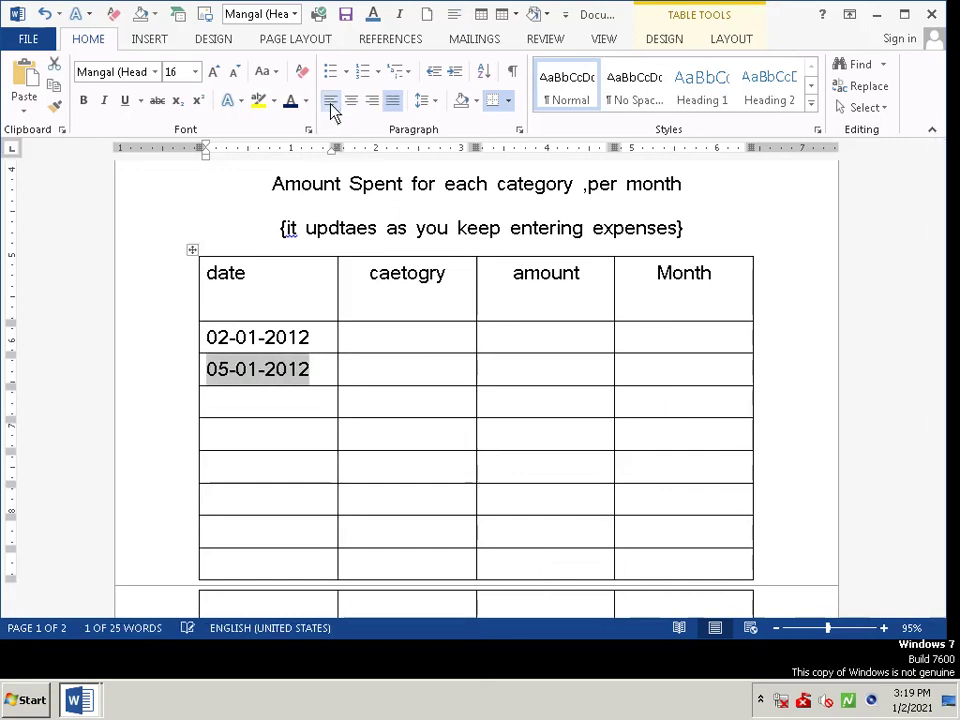
click(256, 398)
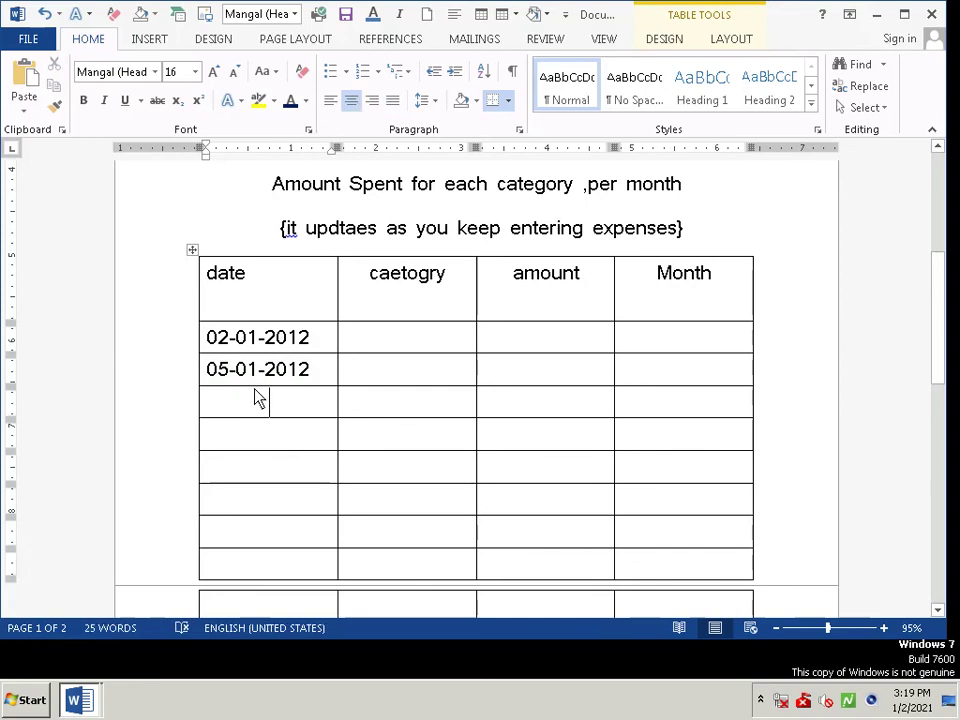
click(331, 104)
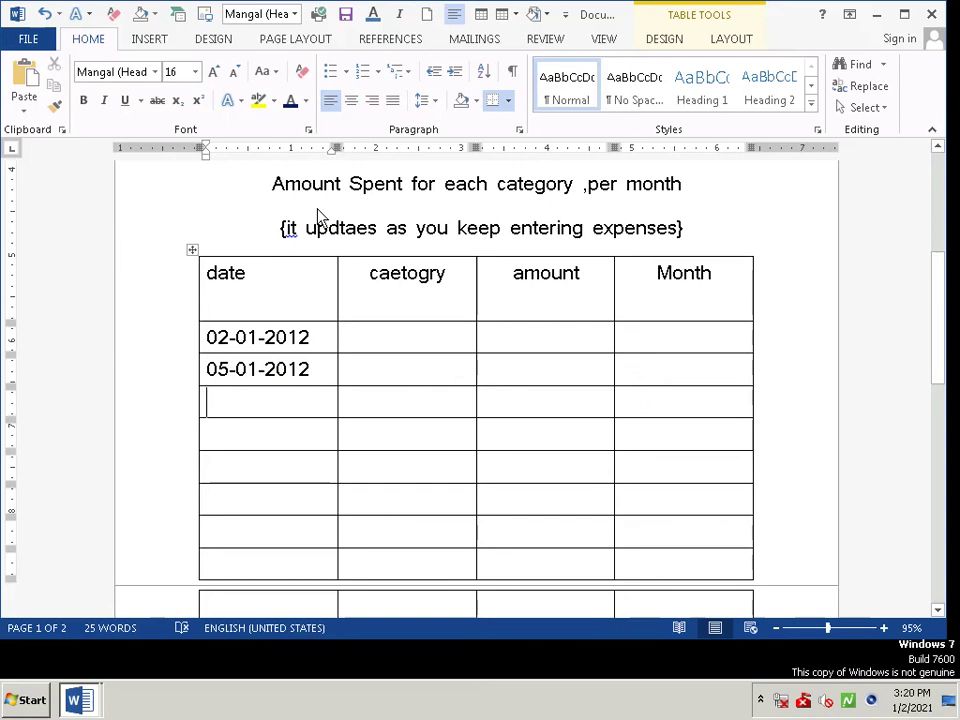
text(3)
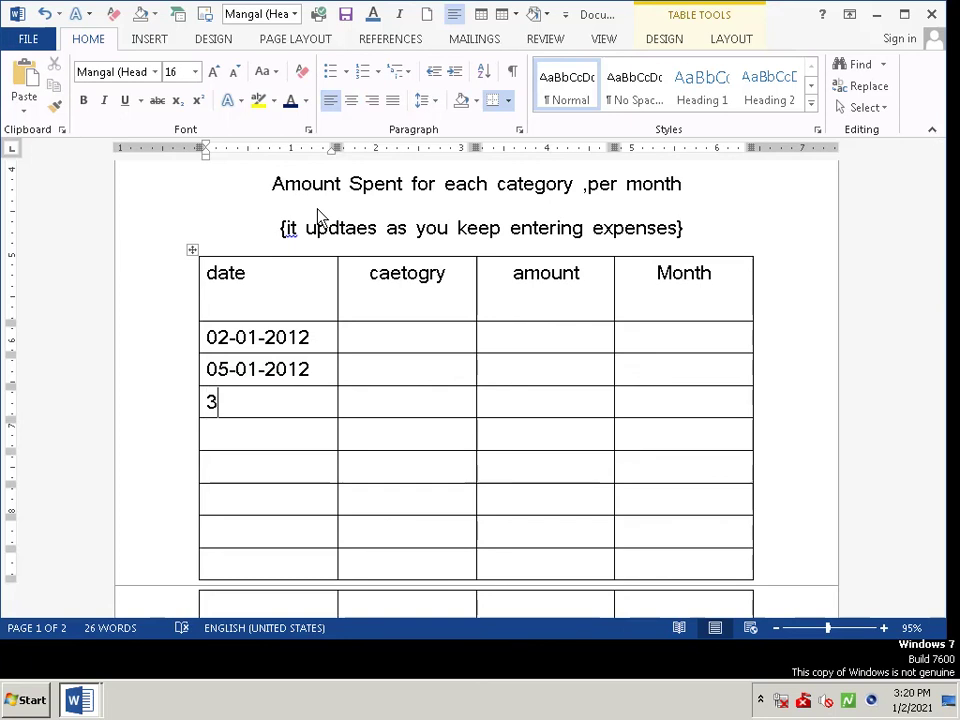
key(BackSpace)
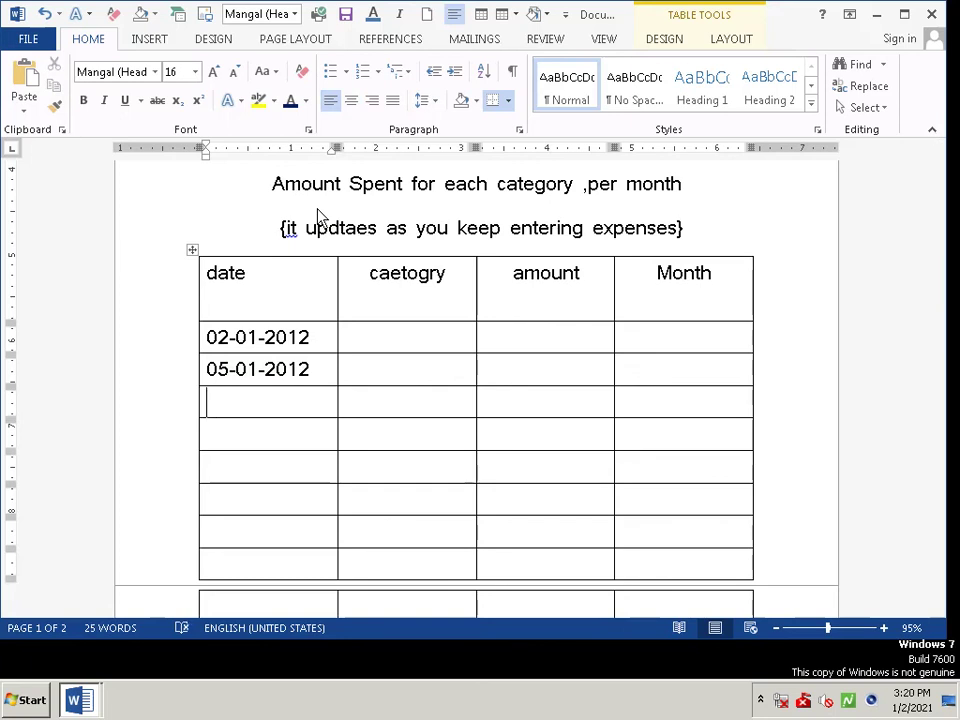
text(03-)
text(2)
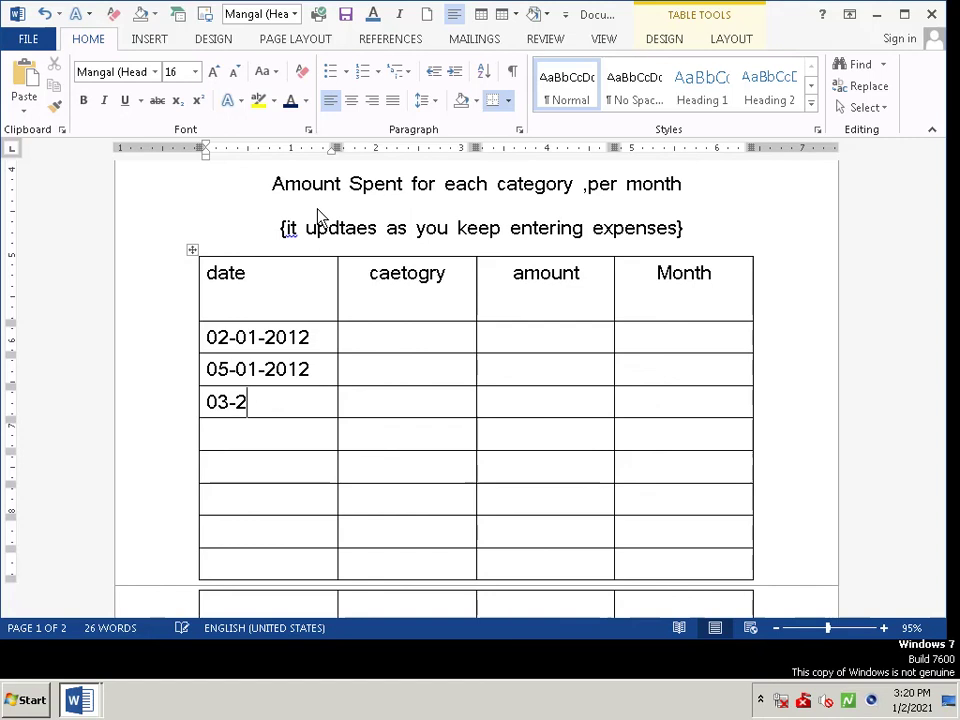
text(-201)
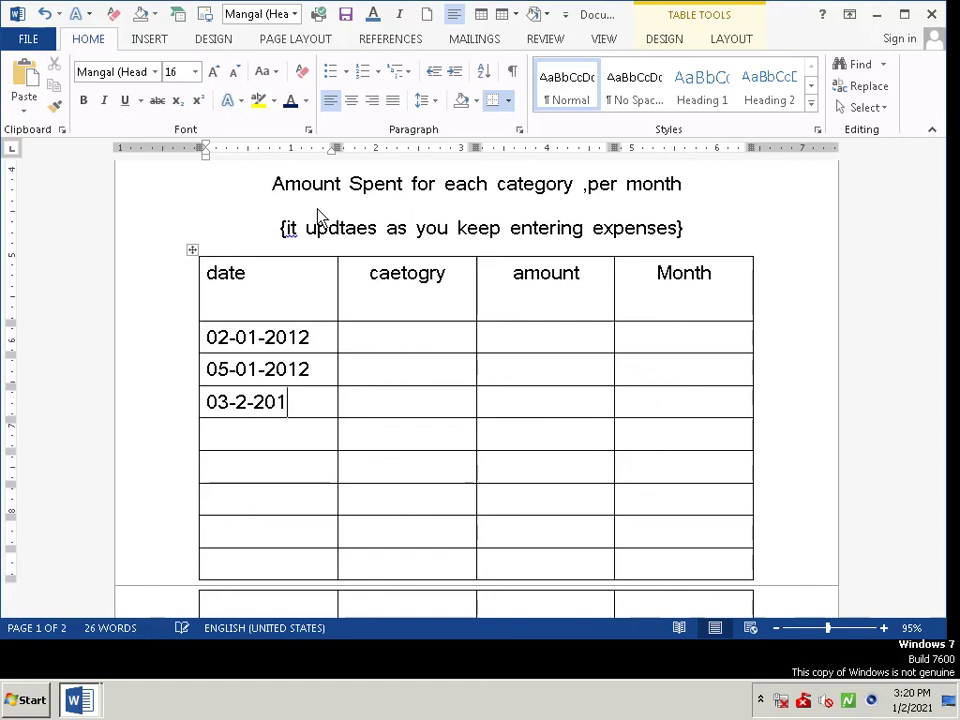
text(2)
key(Left)
key(Left)
key(Left)
key(Left)
key(Left)
key(Left)
text(0)
key(Down)
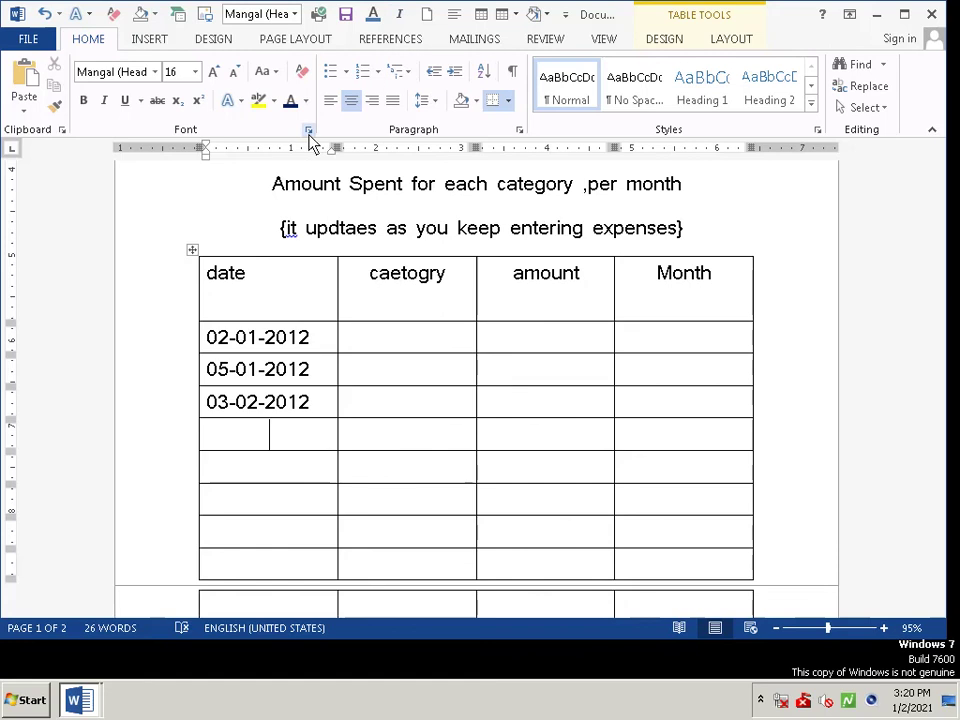
Enter 10-02-2012 in the next left-aligned date cell
click(392, 100)
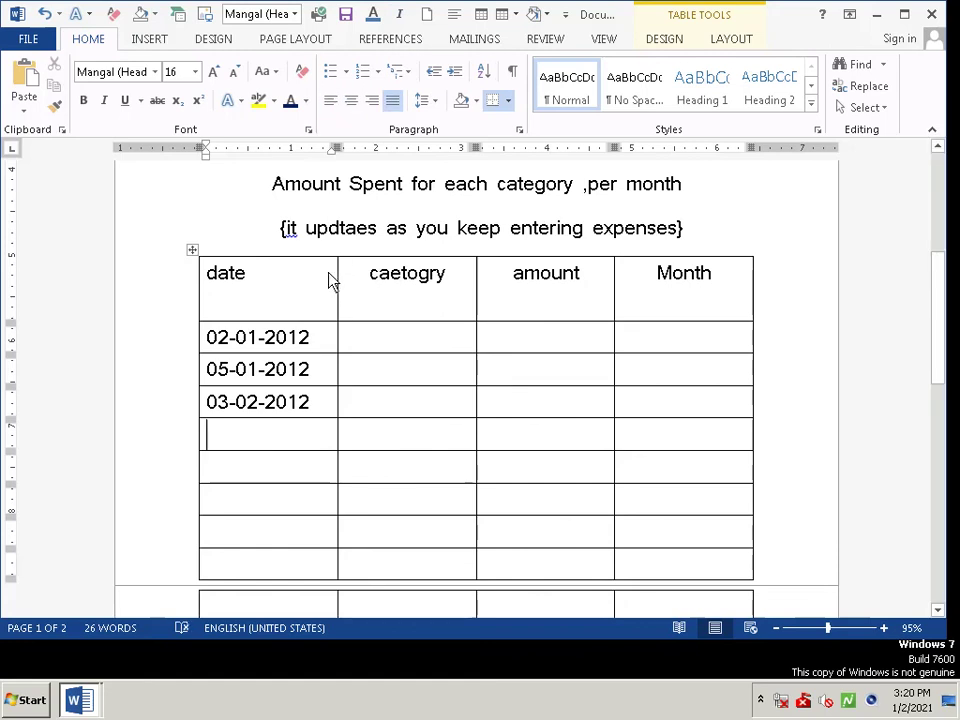
text(1)
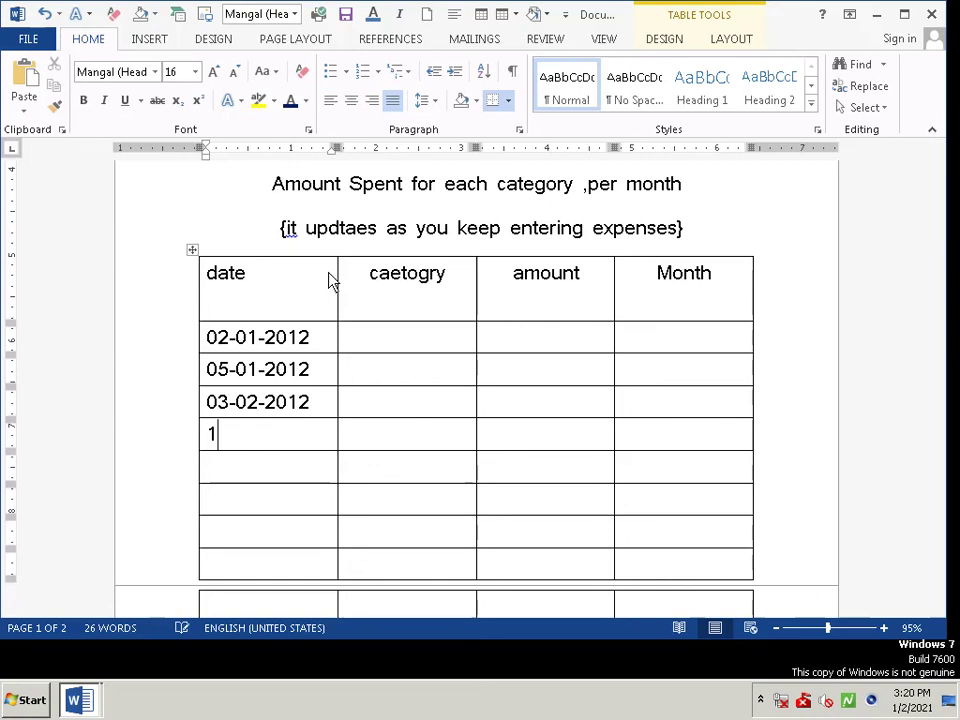
text(0-)
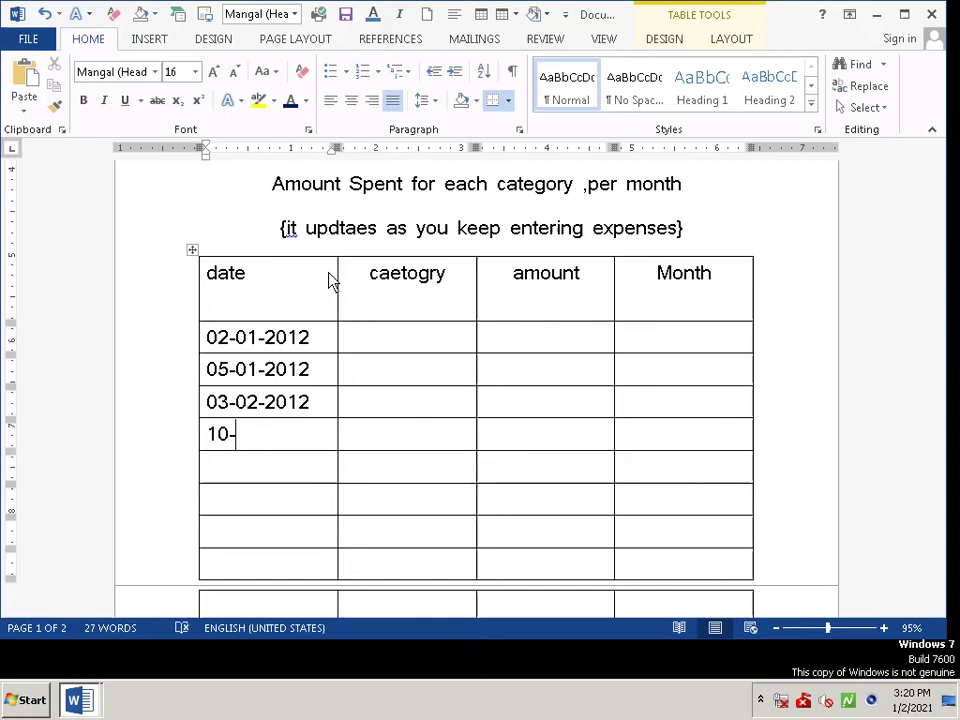
text(2)
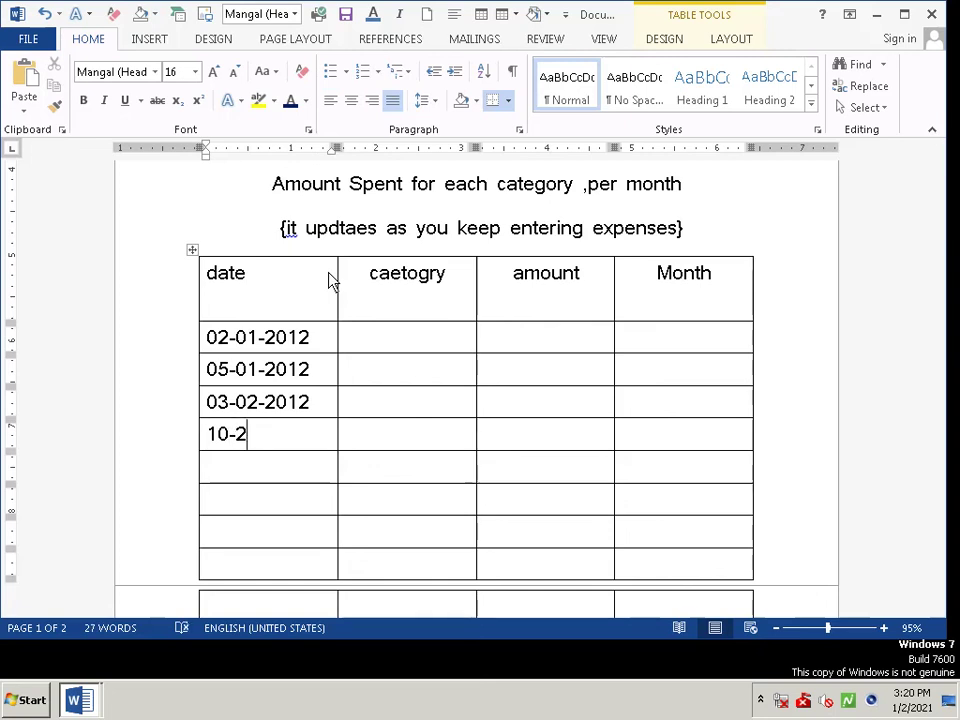
key(Left)
text(0)
key(Right)
text(-)
text(1)
key(BackSpace)
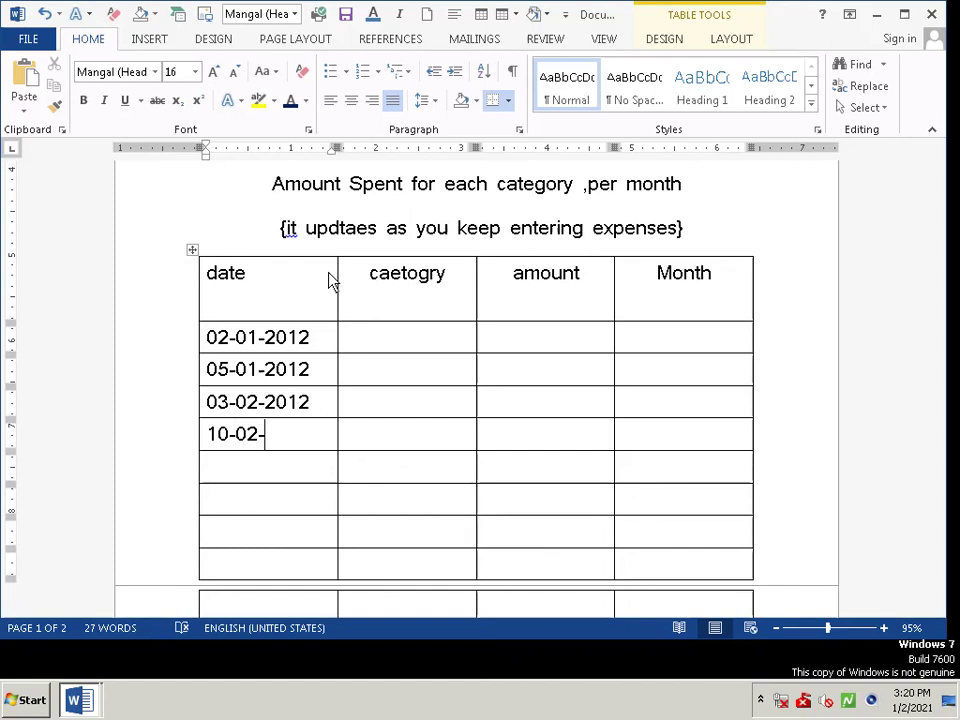
text(20)
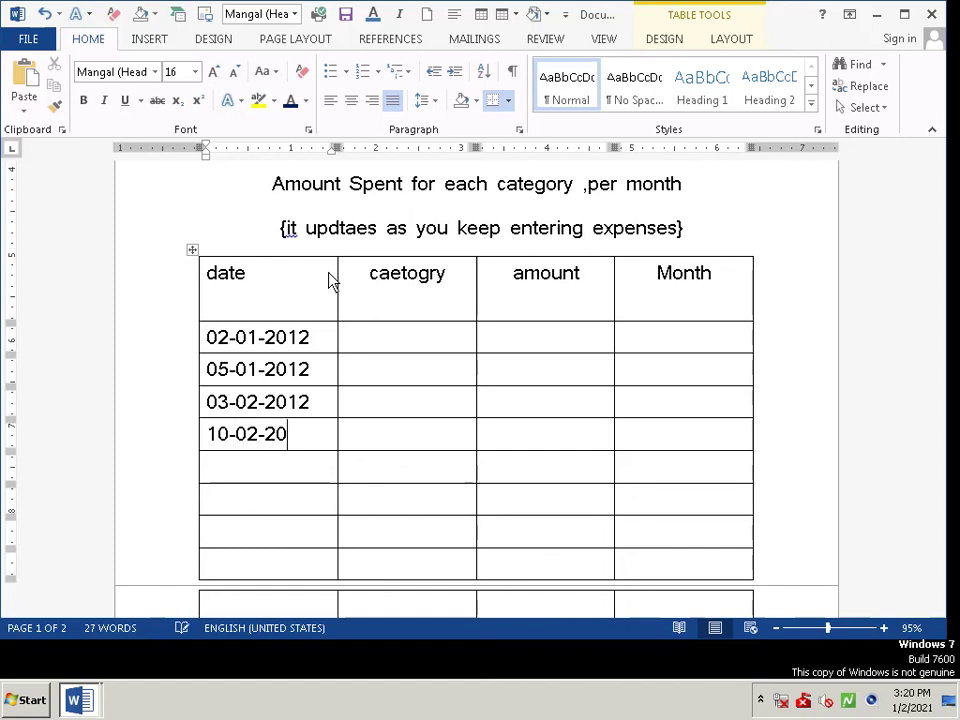
text(12)
key(Down)
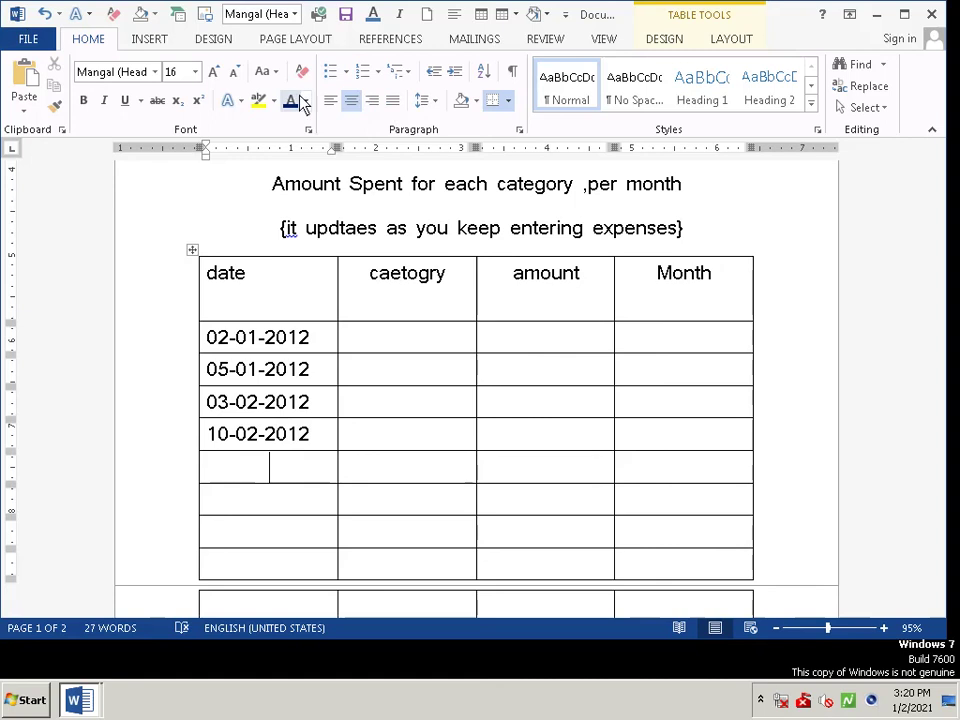
Enter 11-01-2012 and 12-02-2012 in the next two left-aligned date cells
click(330, 100)
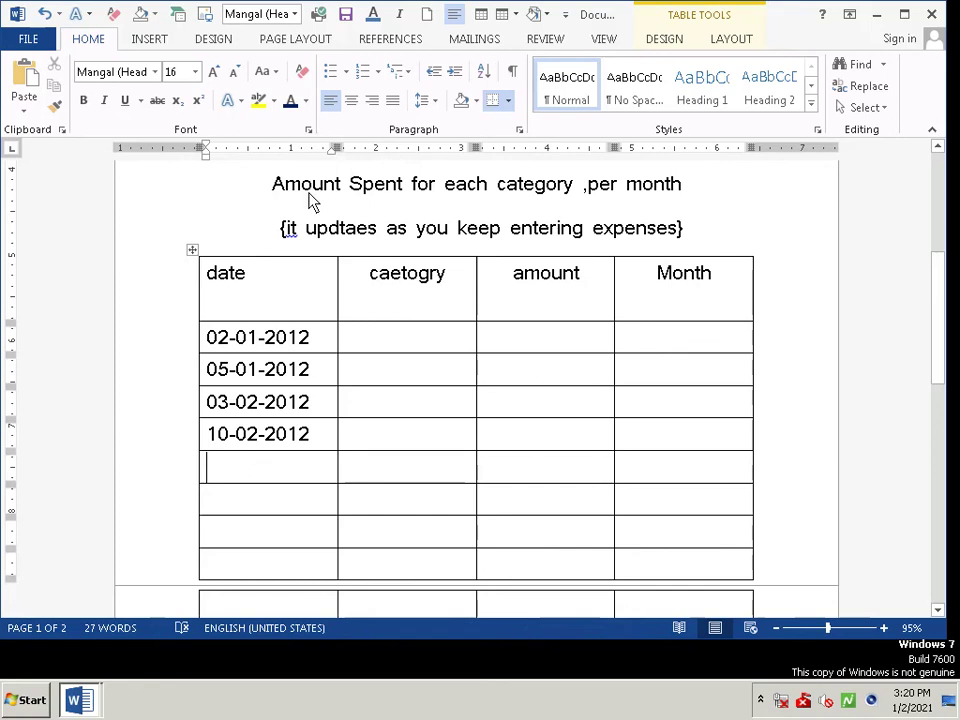
text(1)
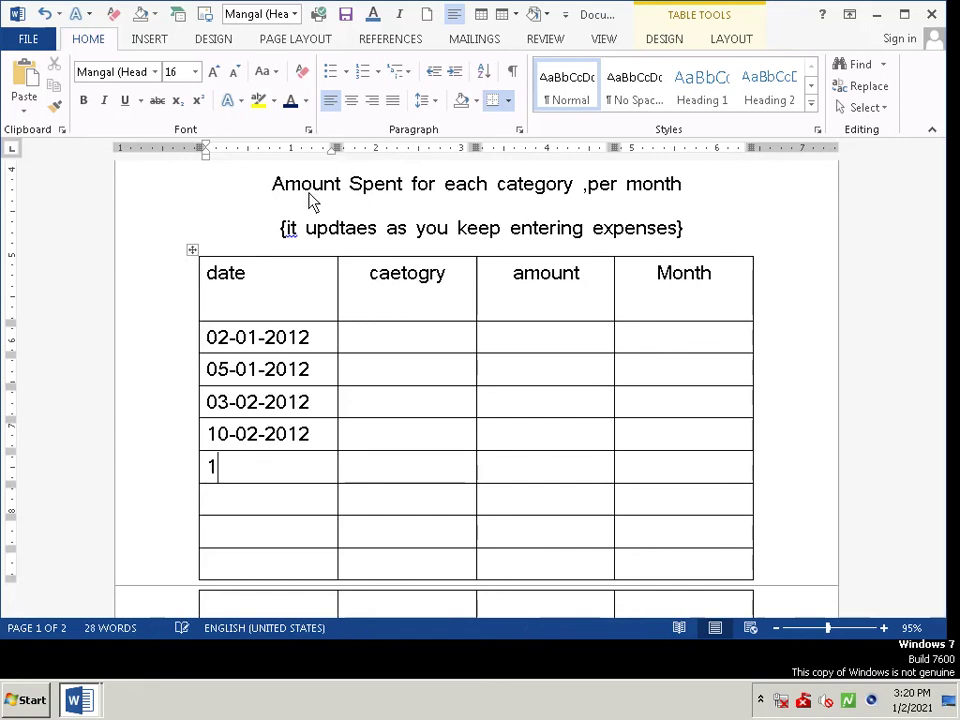
text(1-1)
key(Left)
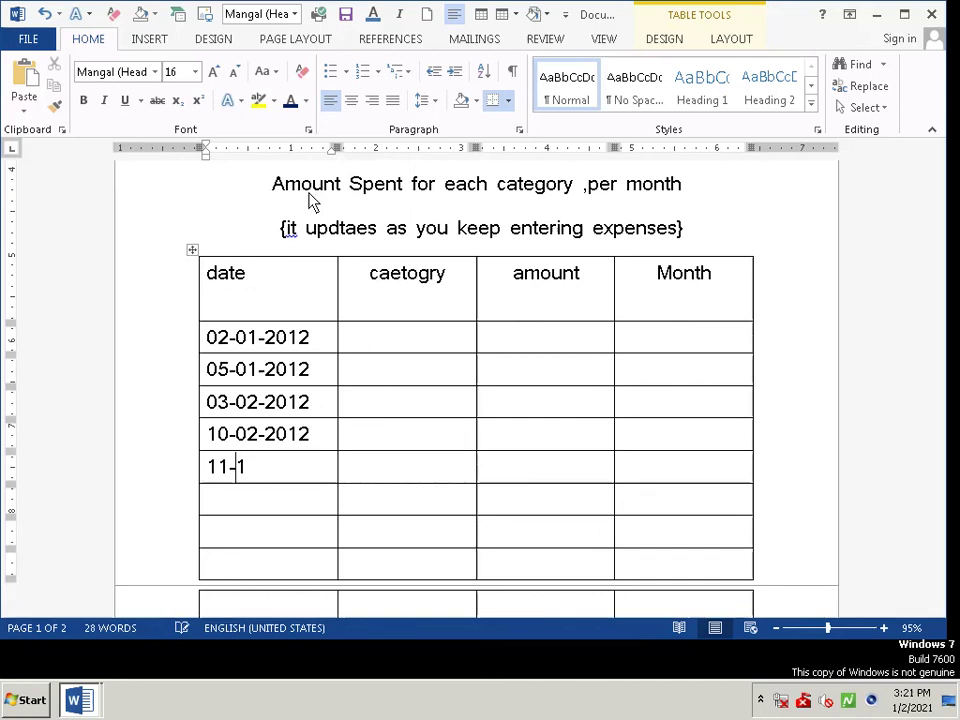
text(0)
key(Right)
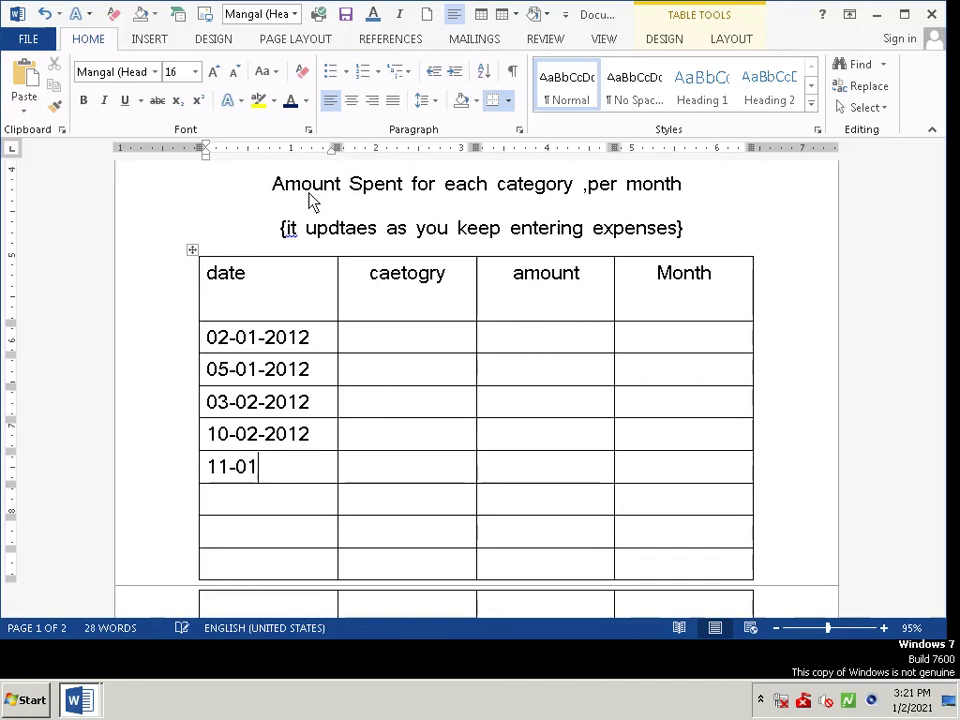
text(-)
text(2012)
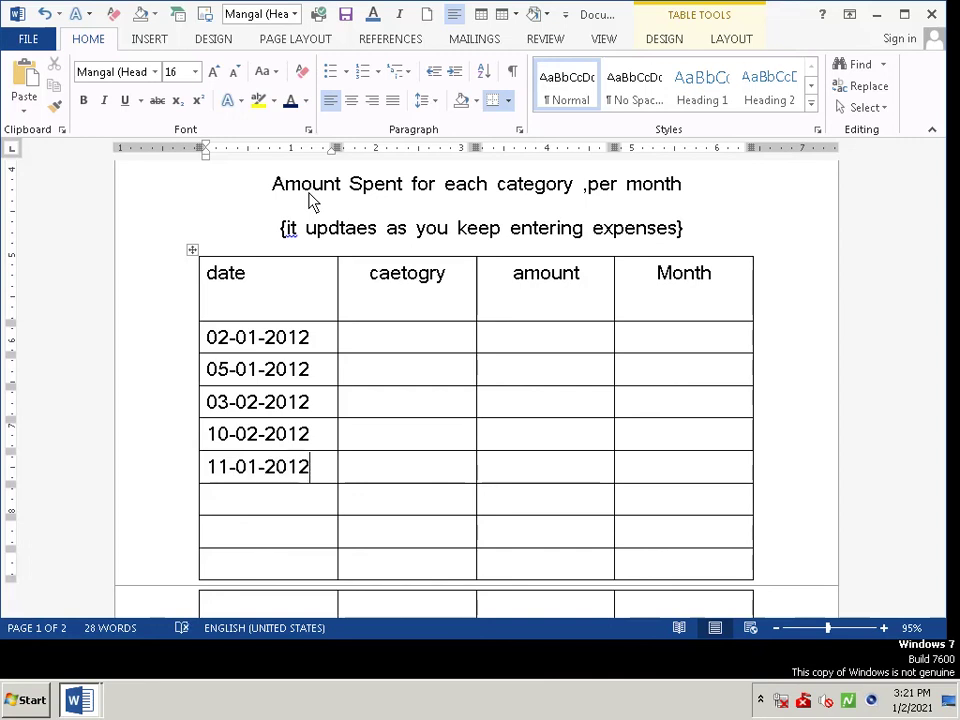
click(210, 508)
key(ctrl+l)
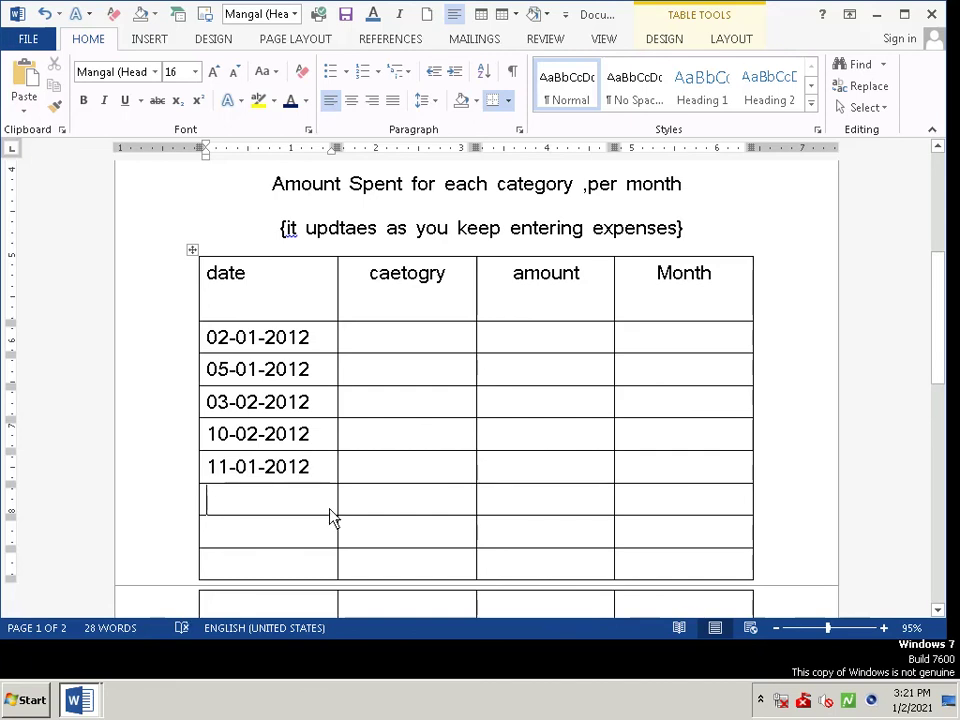
text(12)
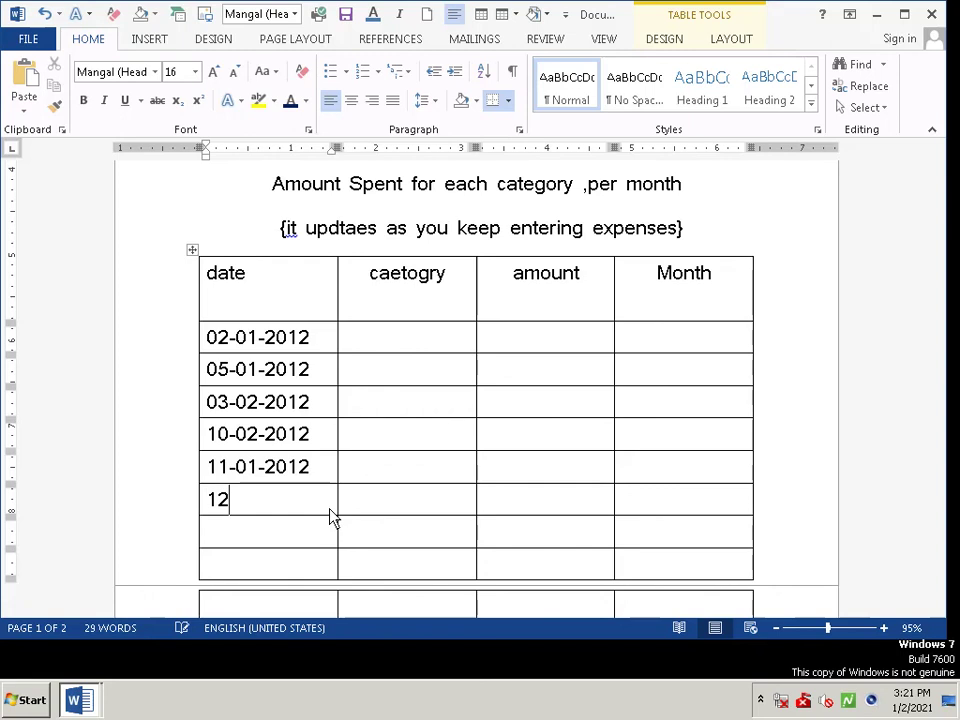
text(-02)
text(-)
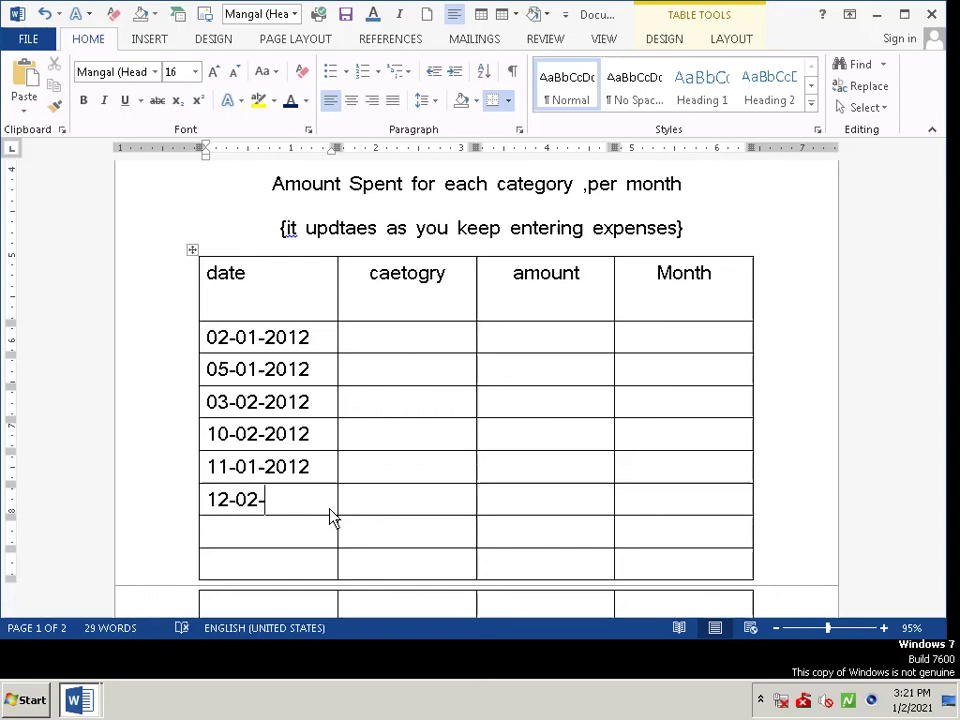
text(2012)
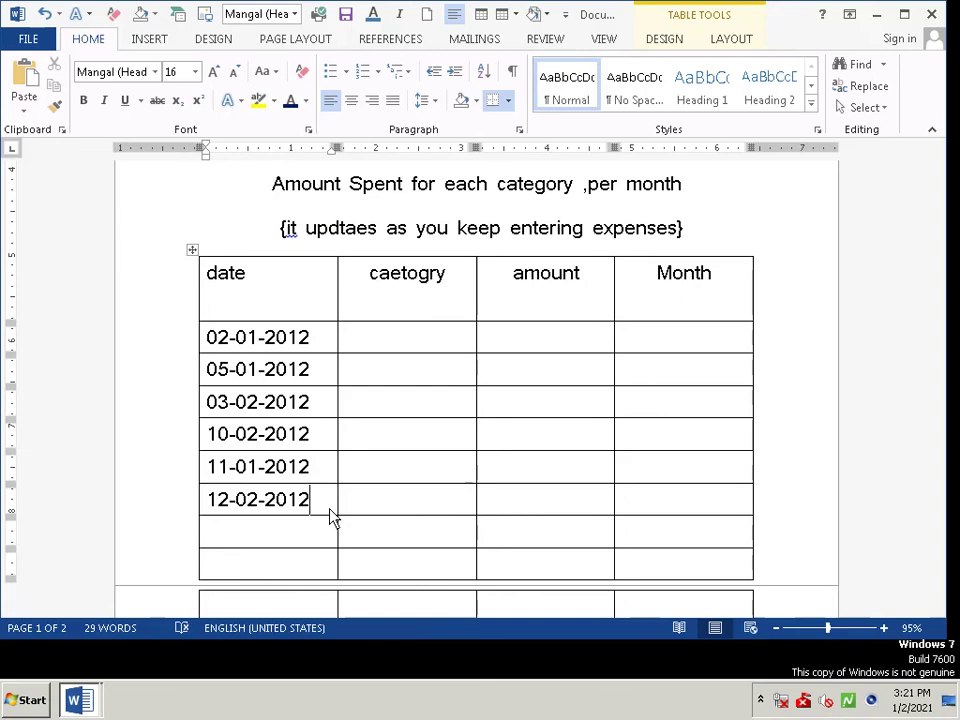
click(213, 529)
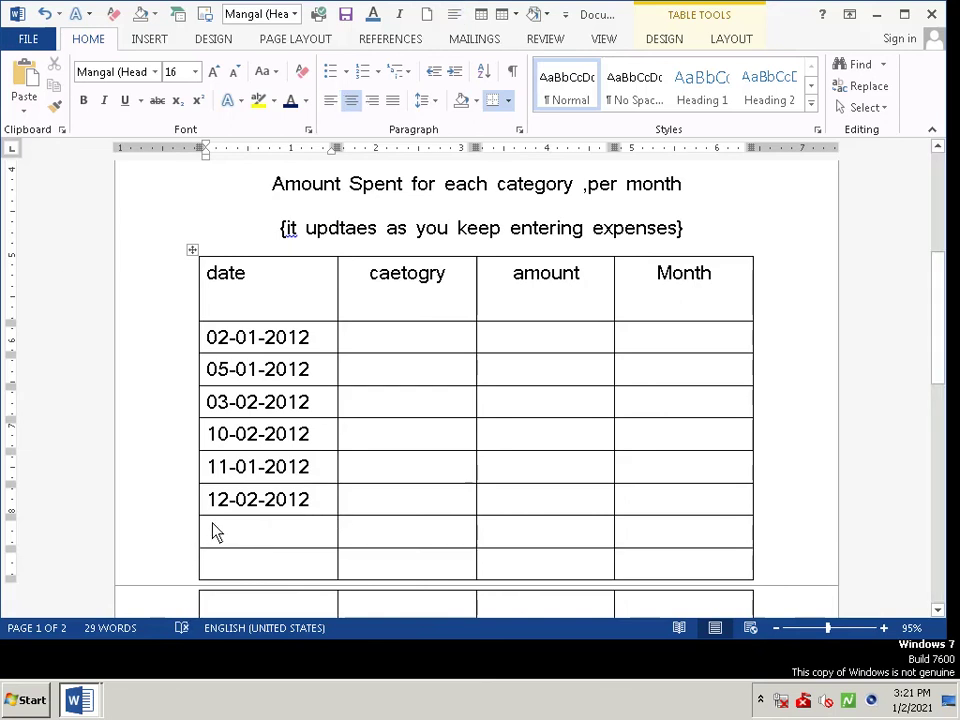
Enter 04-03-2012 and 09-04-2012 in the last two left-aligned date cells on page 1
click(331, 102)
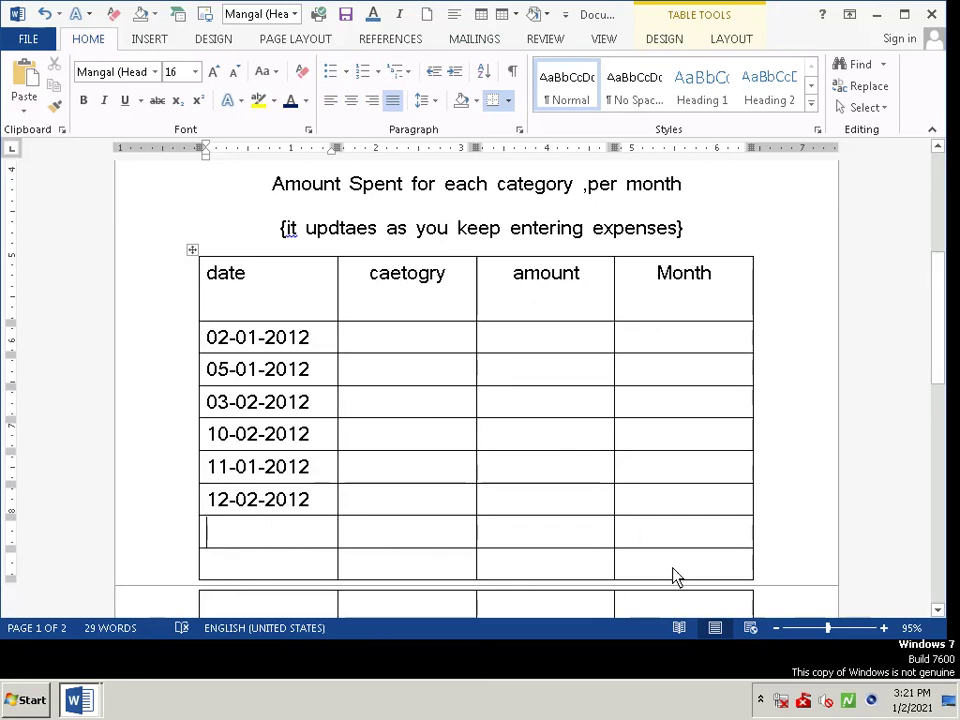
text(04)
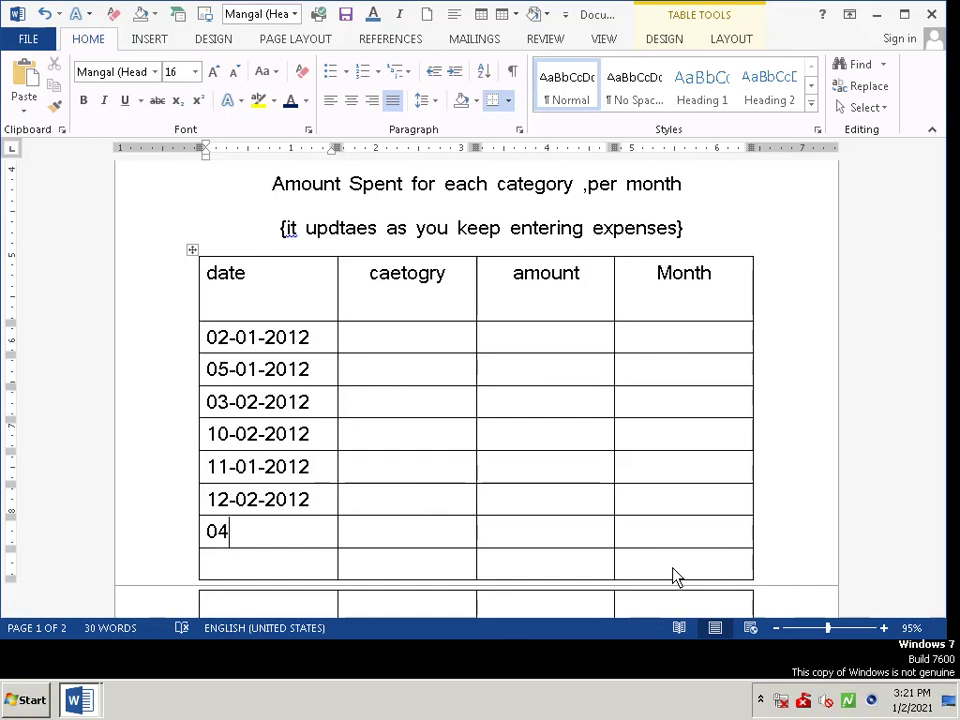
text(-)
text(03)
text(-)
text(2)
text(012)
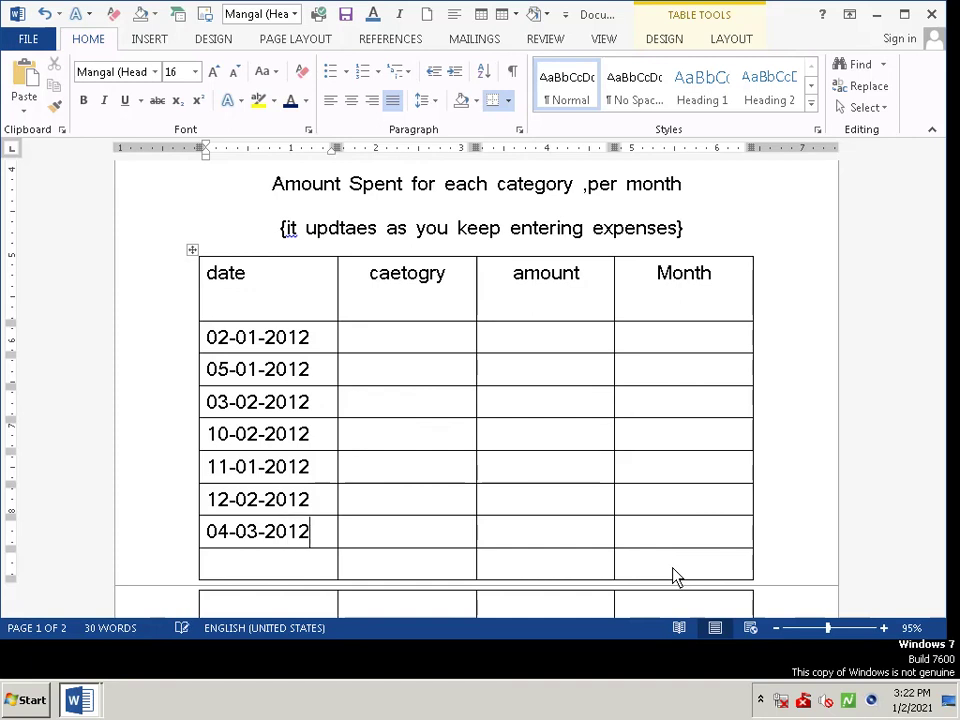
click(213, 576)
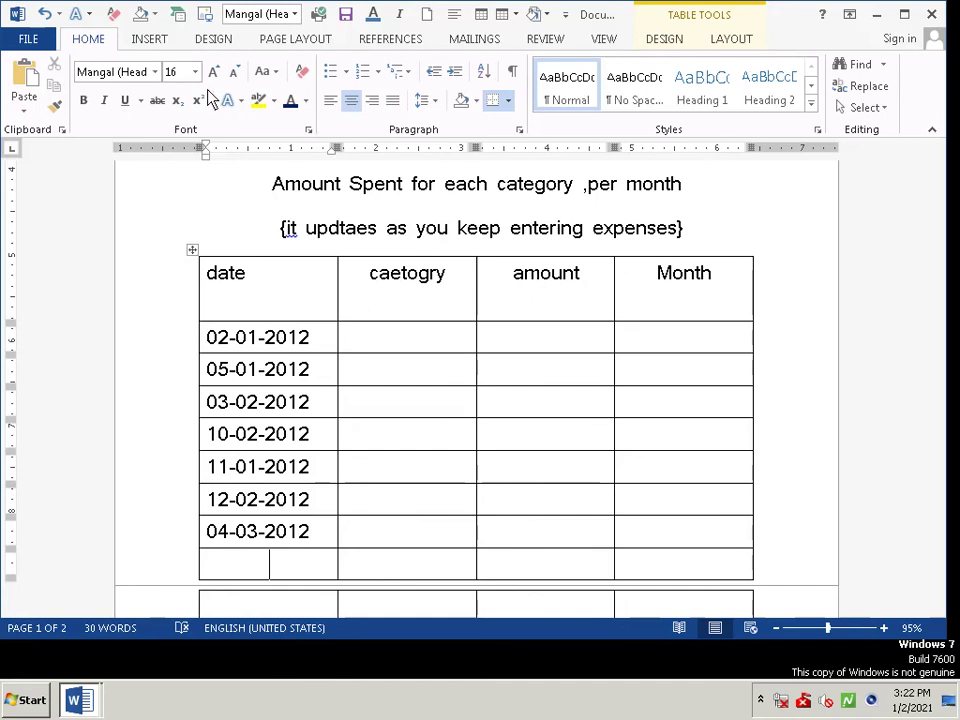
click(203, 567)
click(231, 567)
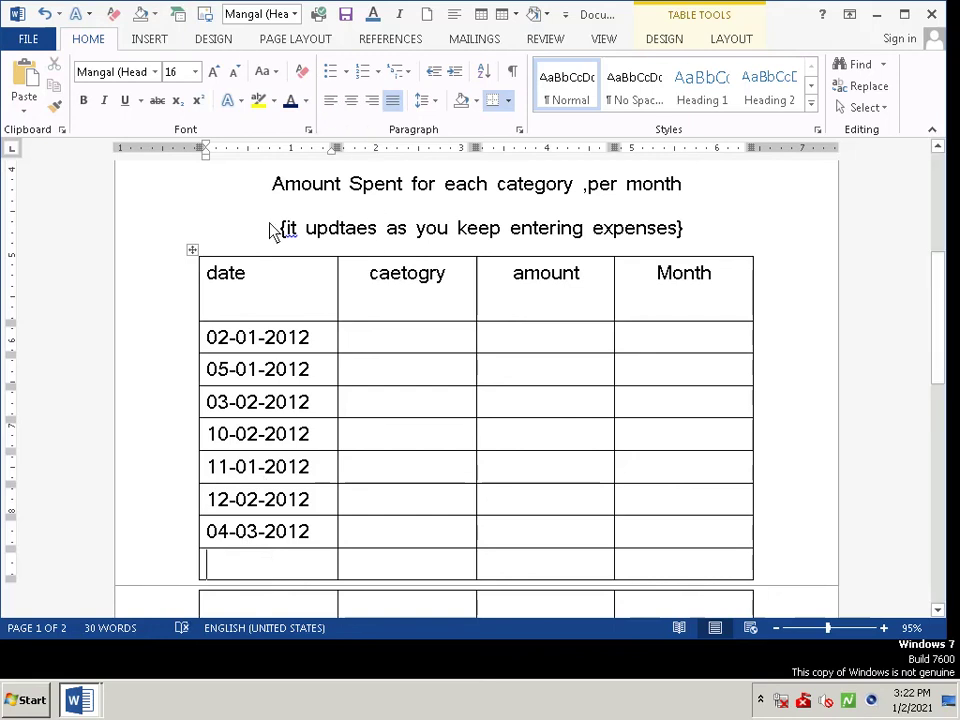
text(0)
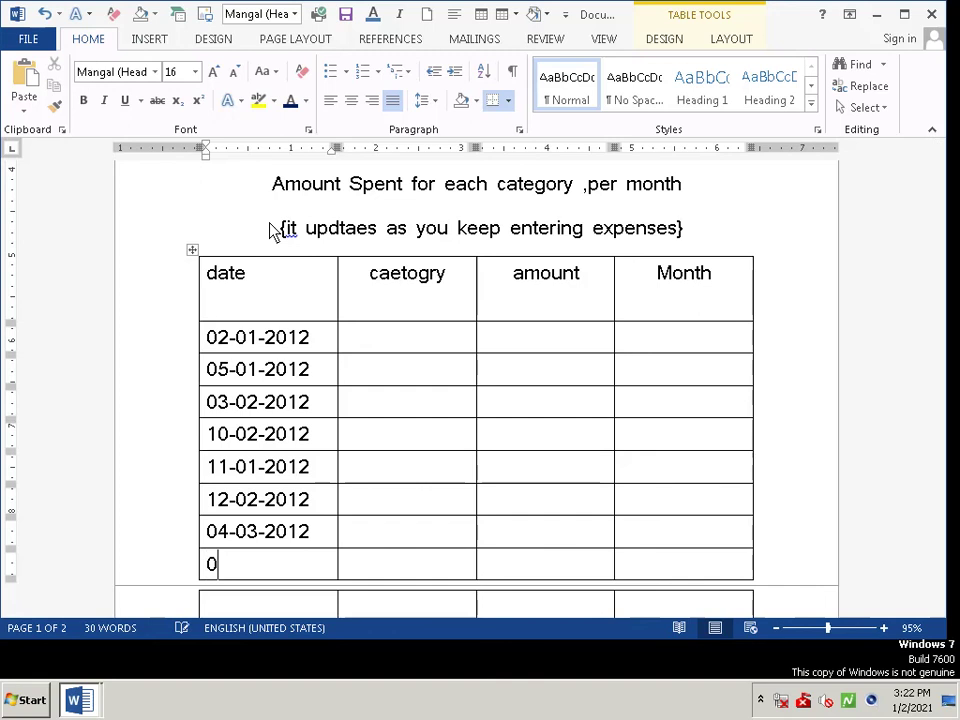
text(9-0)
text(4-)
text(201)
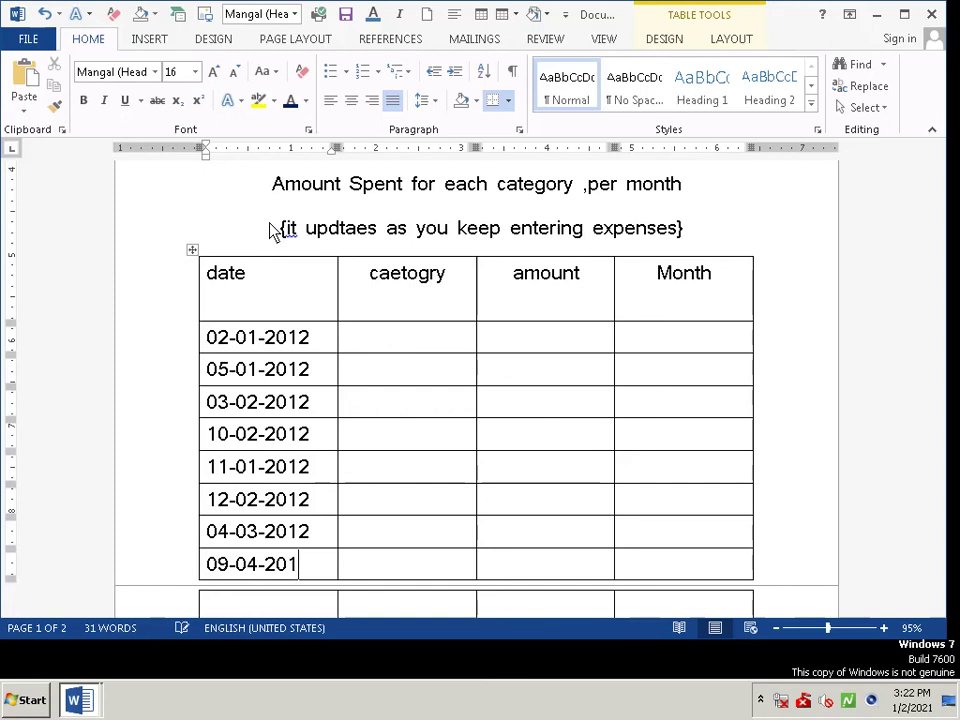
text(2)
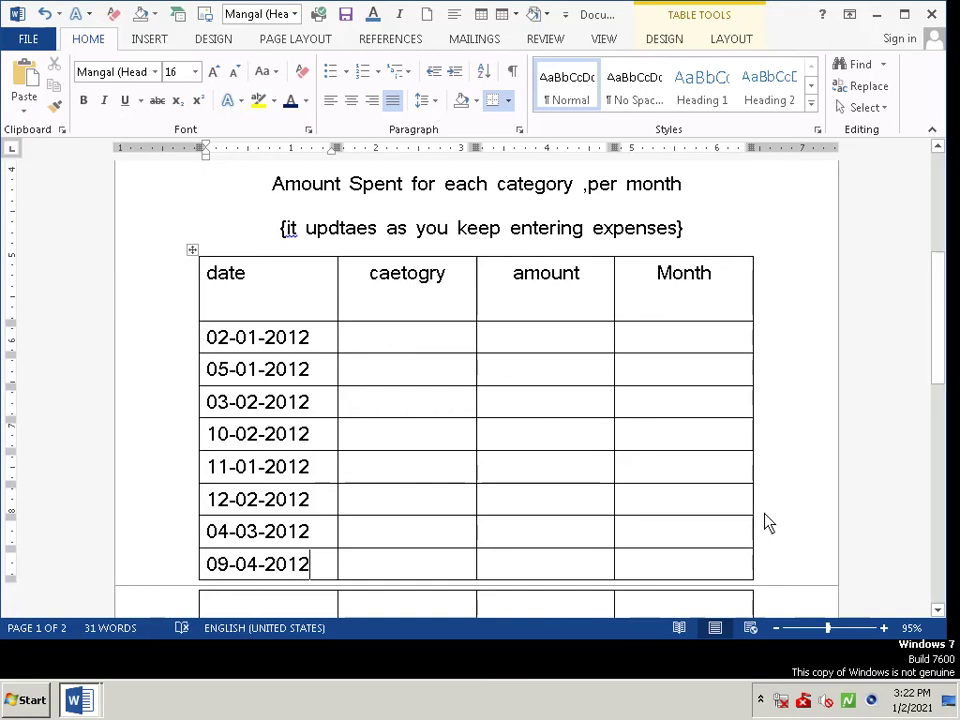
On page 2, enter 04-10-2012 and 21-11-2012 in left-aligned date cells
drag(935, 320, 934, 366)
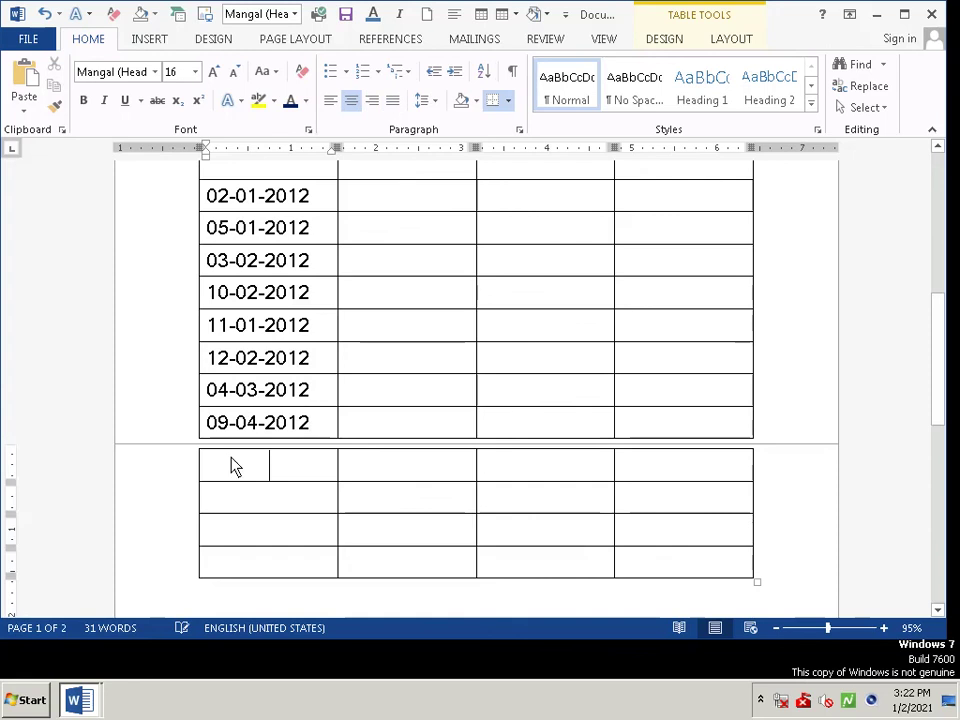
click(233, 466)
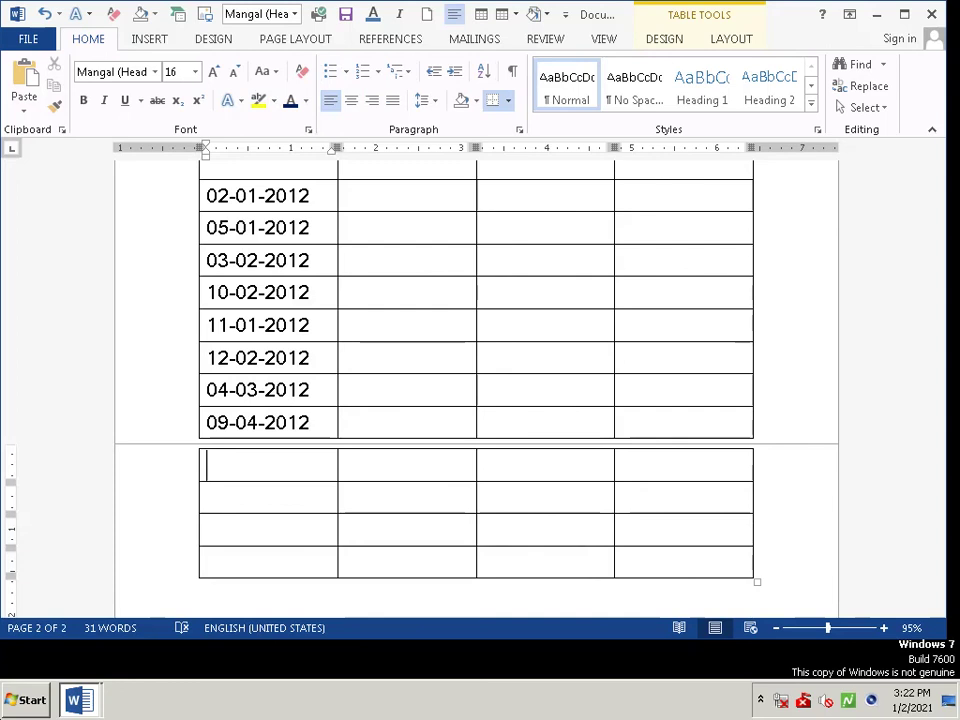
text(04)
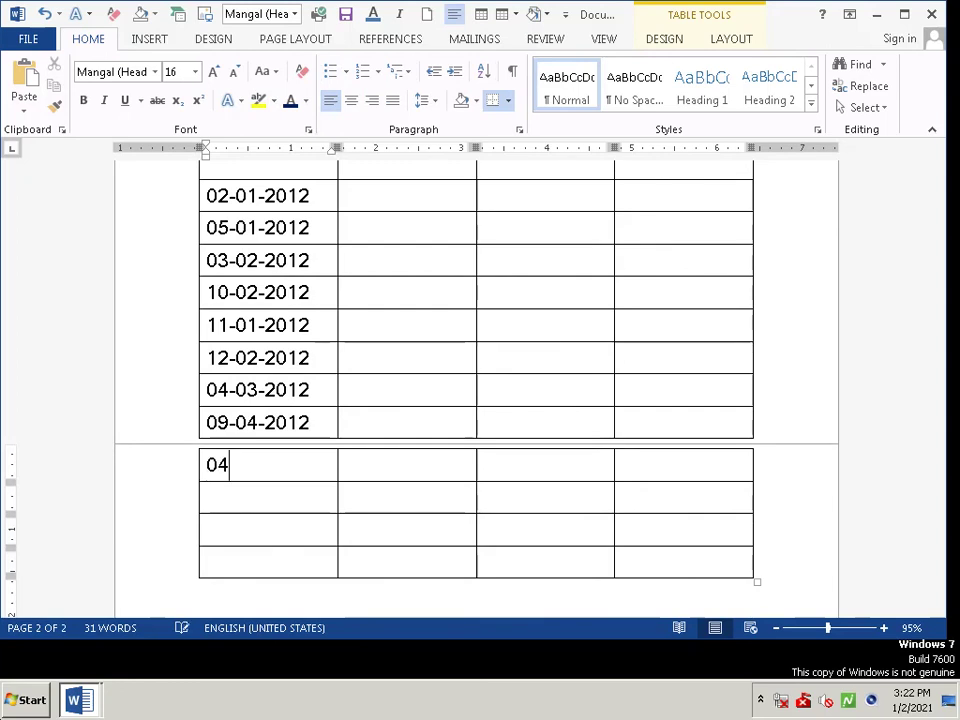
text(-)
text(10-)
text(2012)
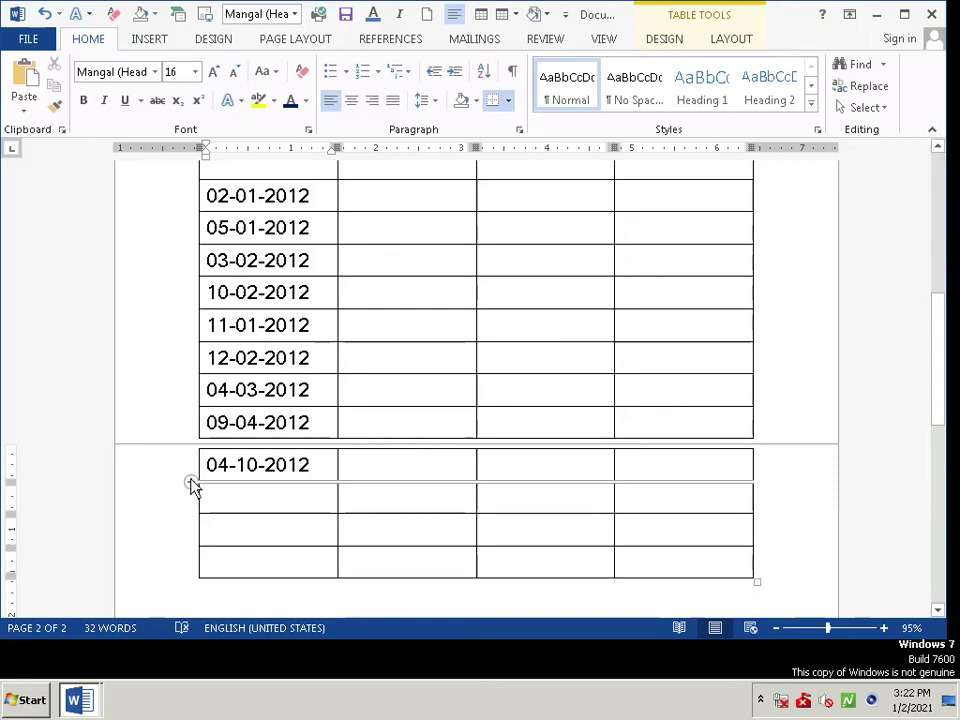
click(207, 506)
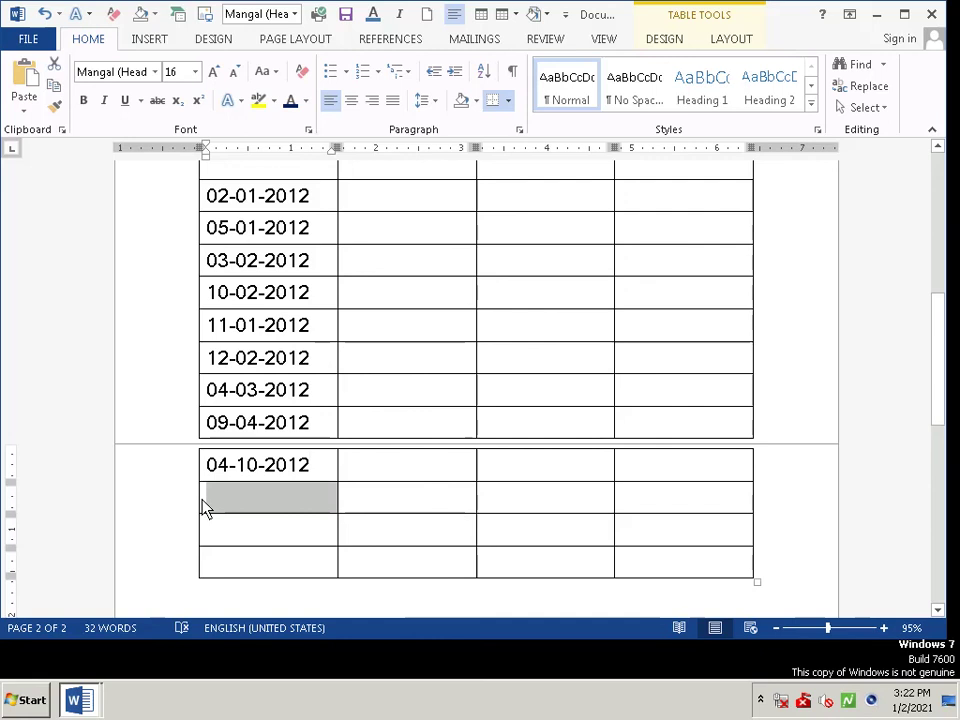
key(ctrl+e)
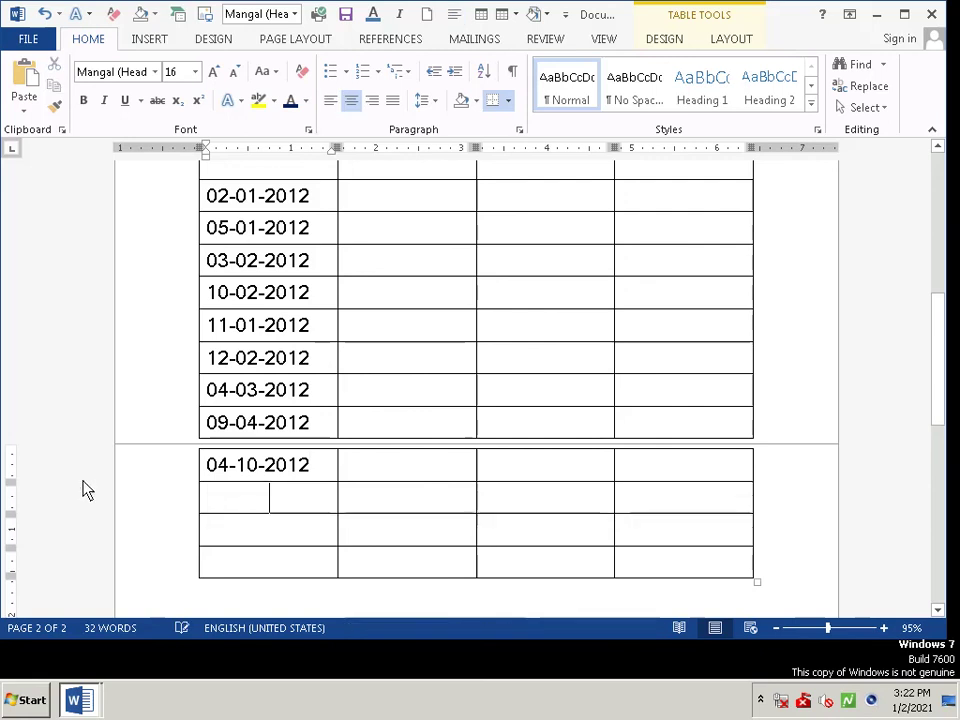
click(336, 103)
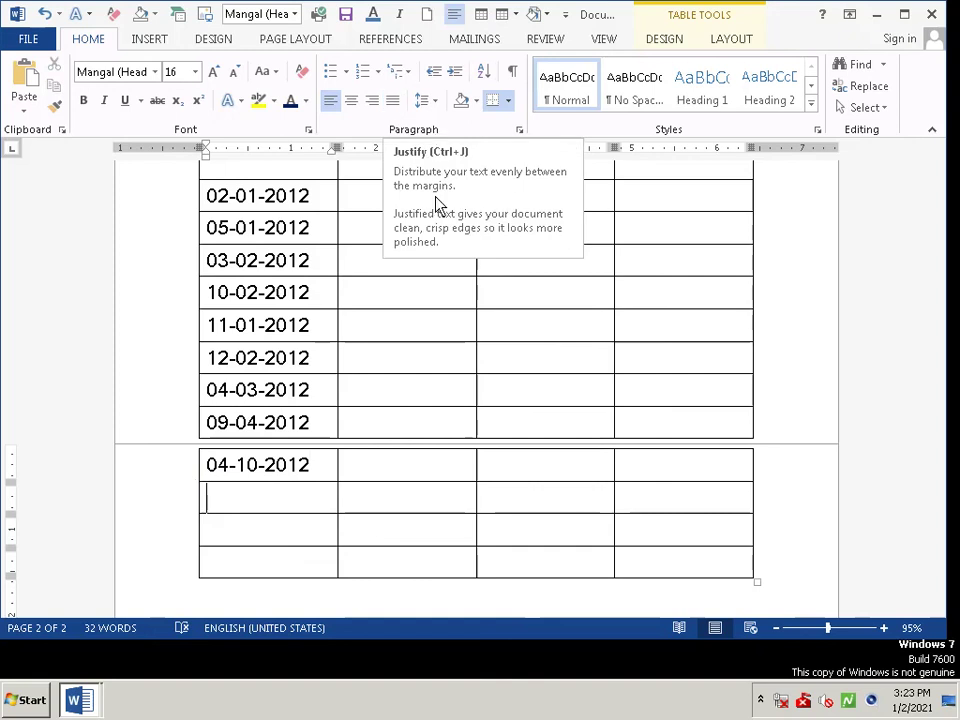
text(21)
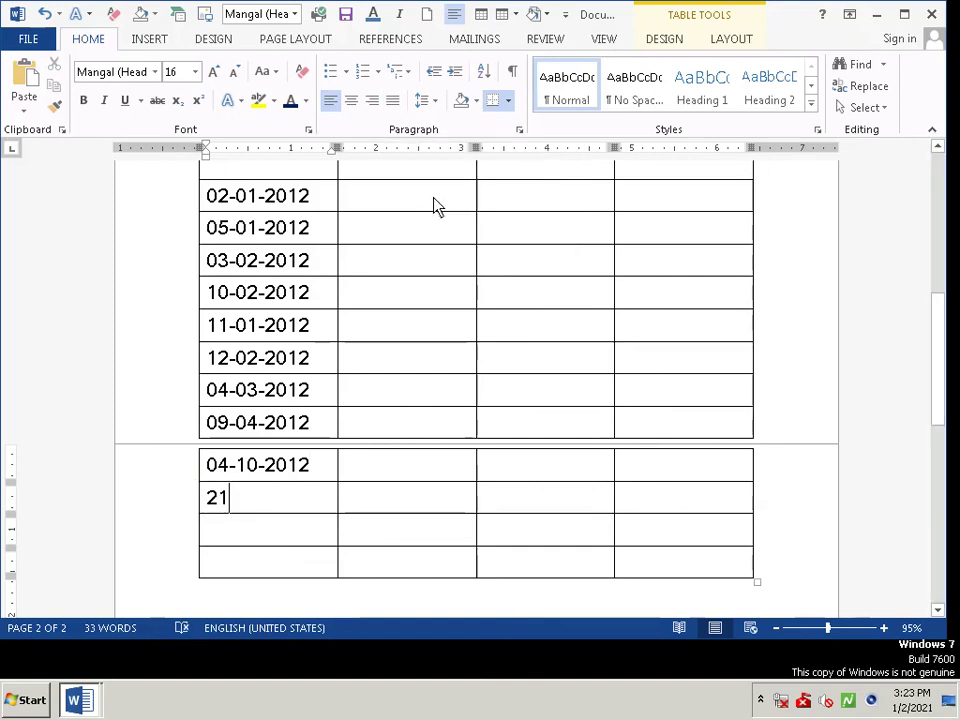
text(-11)
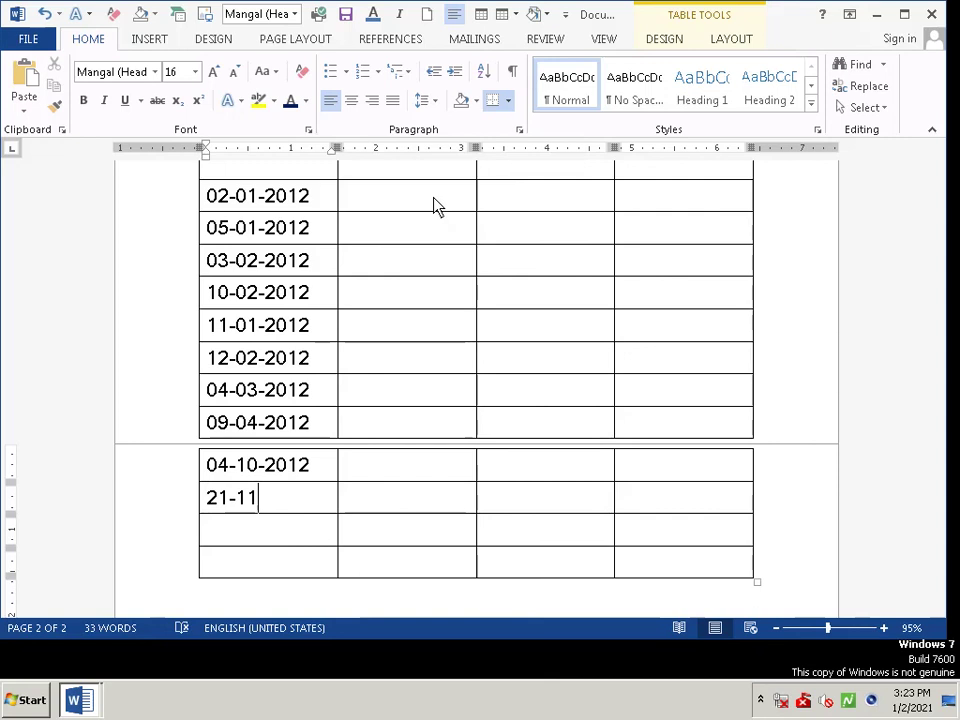
text(-20)
text(12)
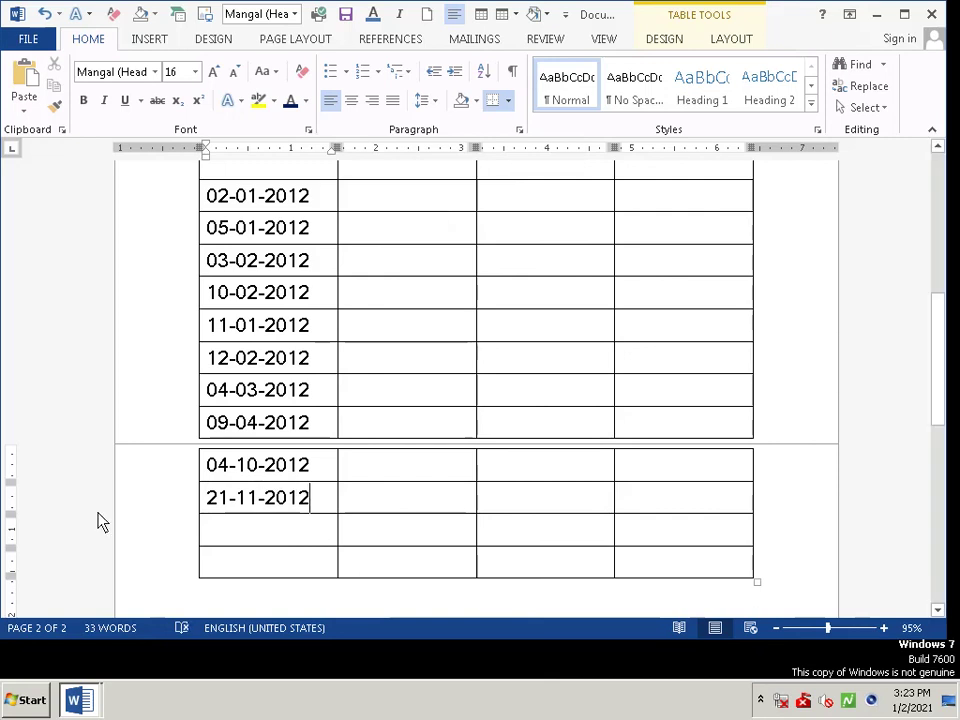
Enter 03-12-2012 and 07-12-2012 in the next two left-aligned date cells
click(223, 535)
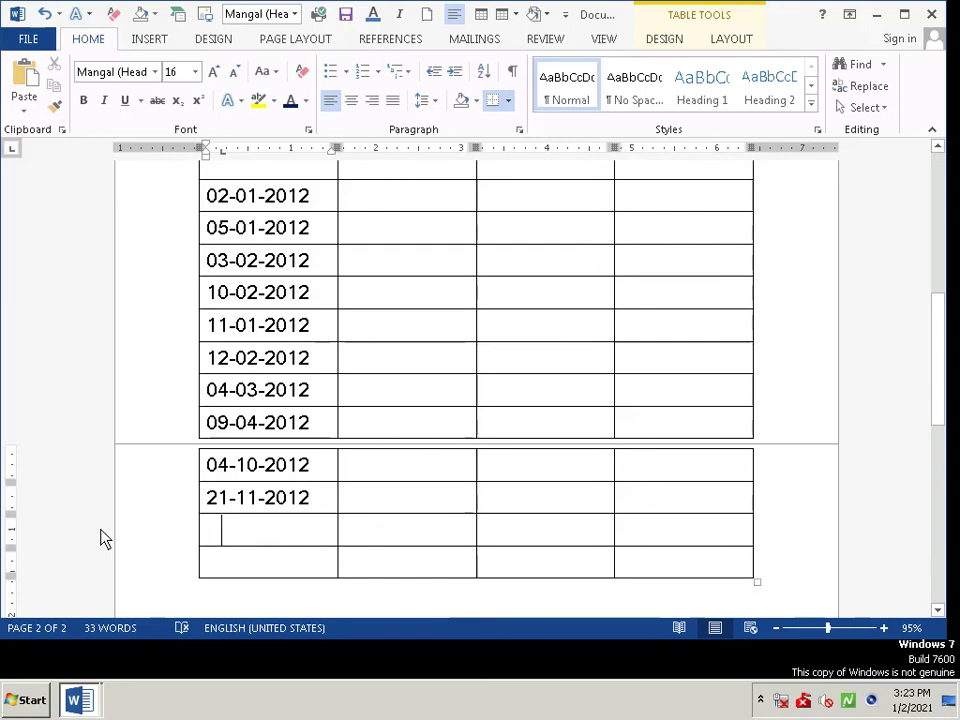
text(03)
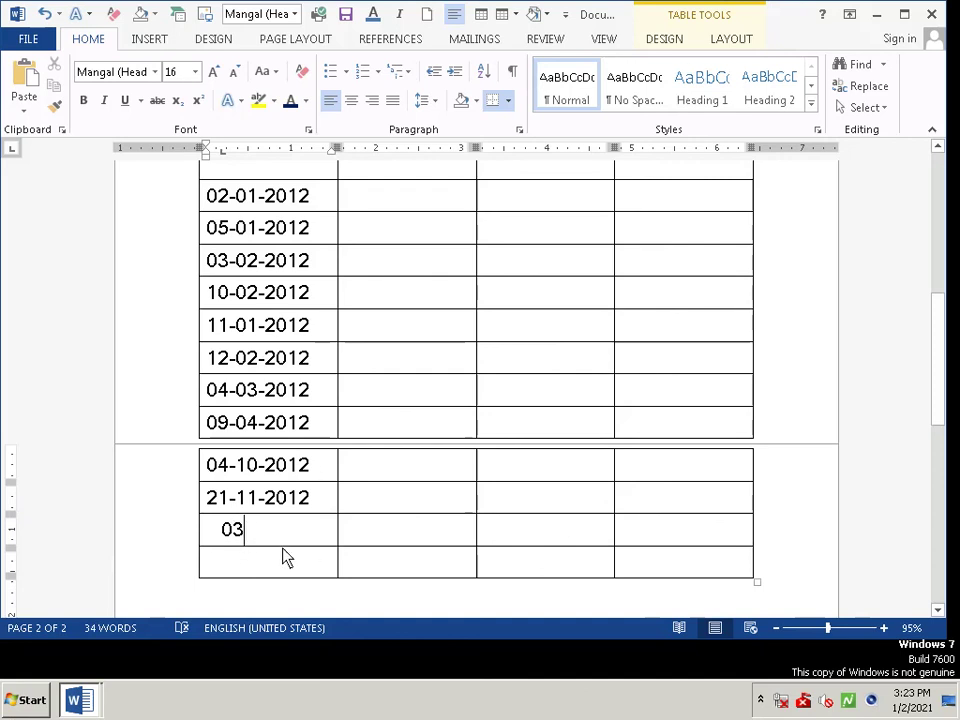
key(BackSpace)
key(BackSpace)
key(BackSpace)
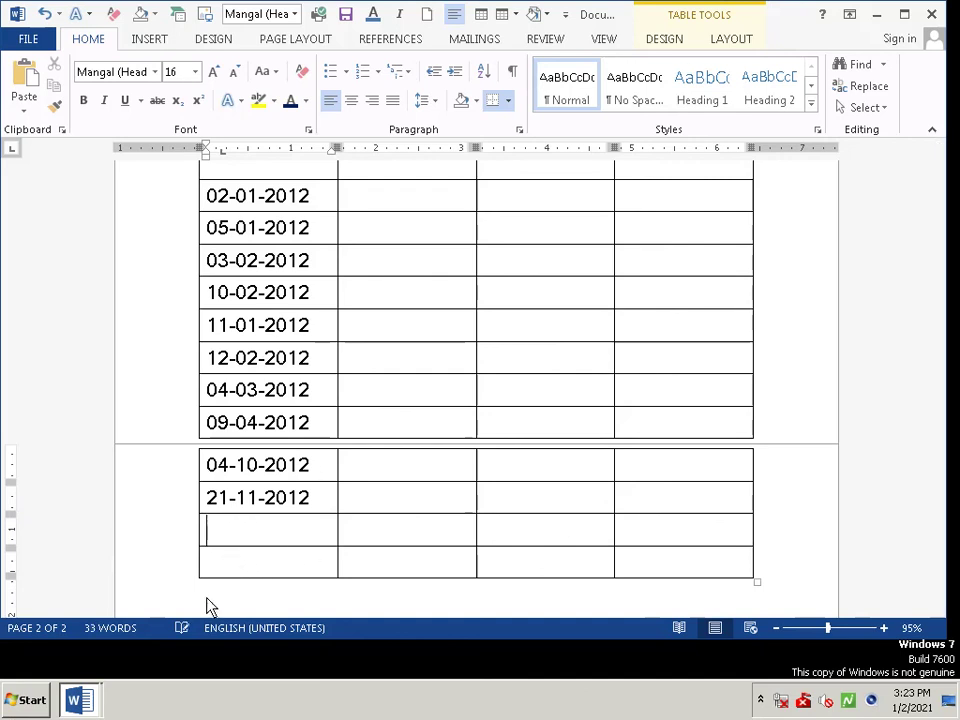
text(03)
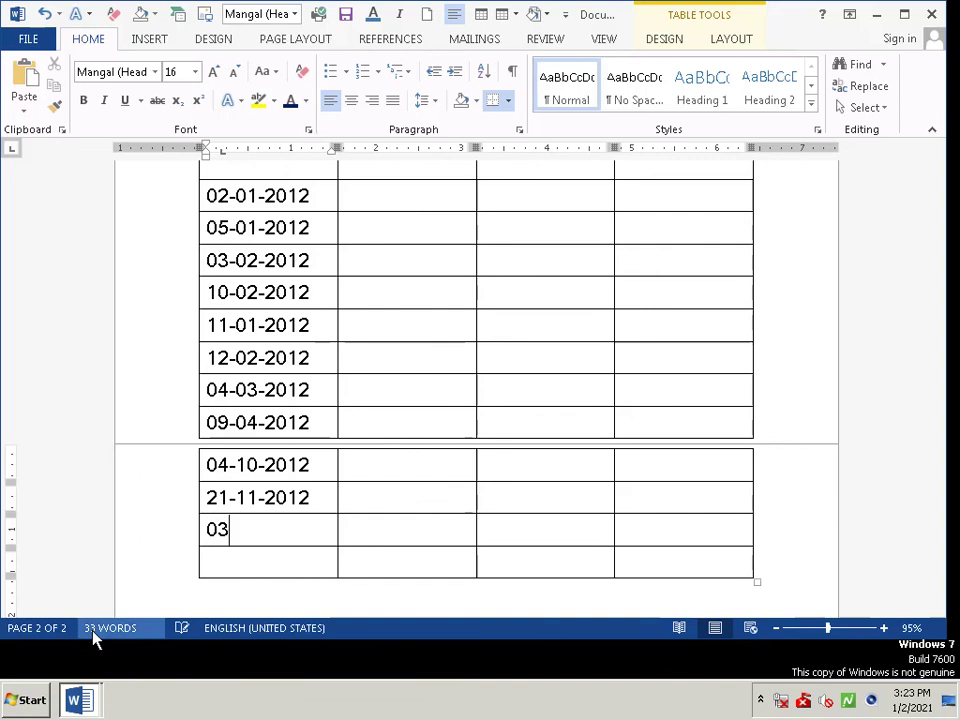
text(-)
text(1)
text(2-20)
text(12)
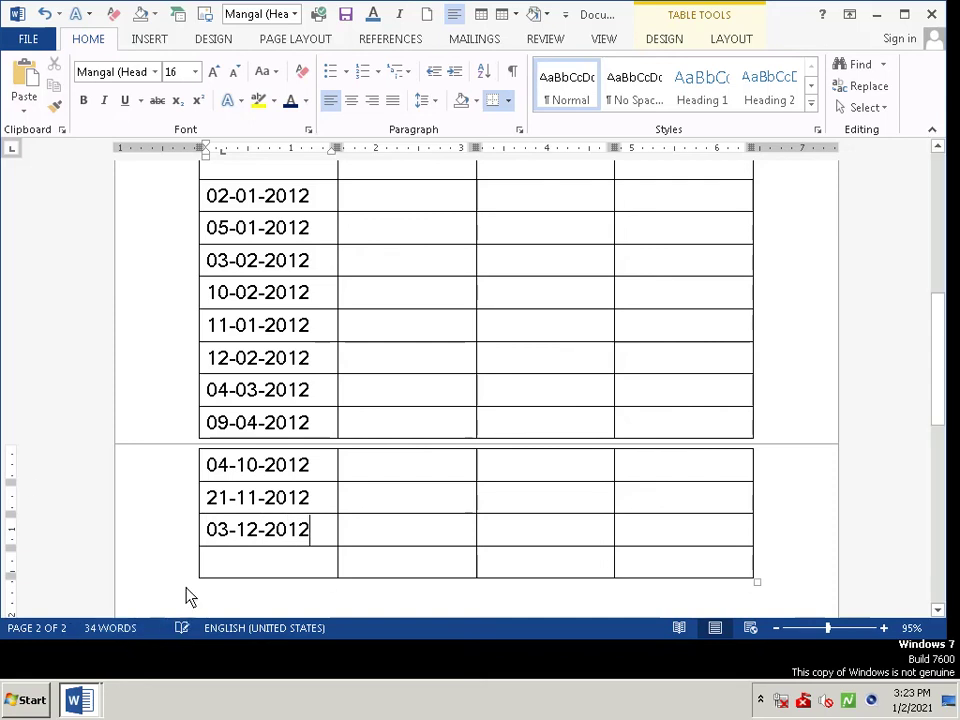
click(215, 572)
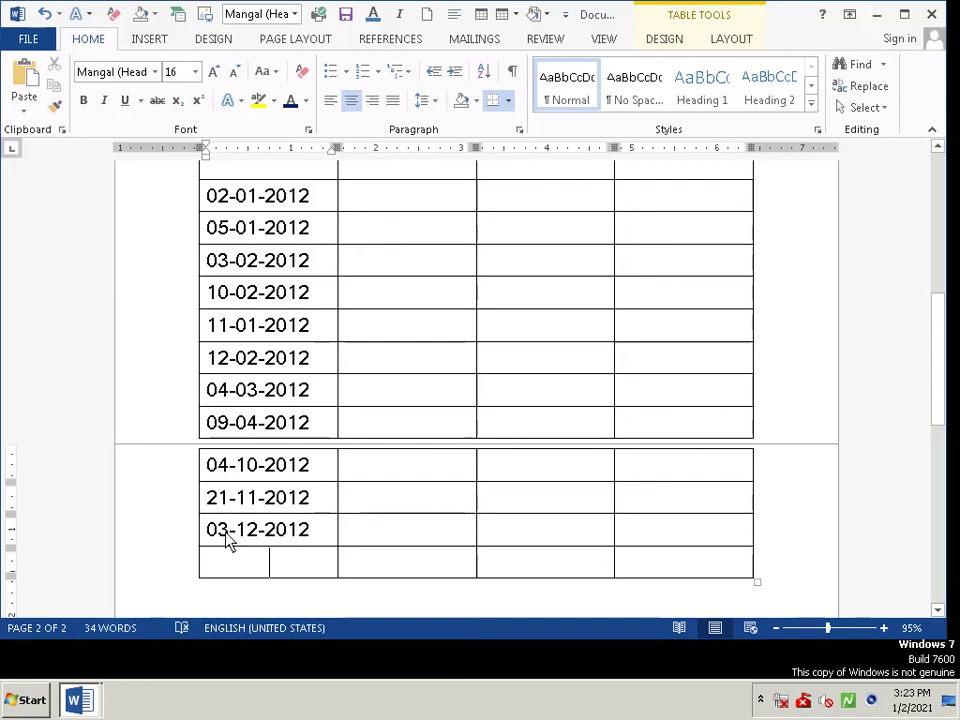
click(334, 105)
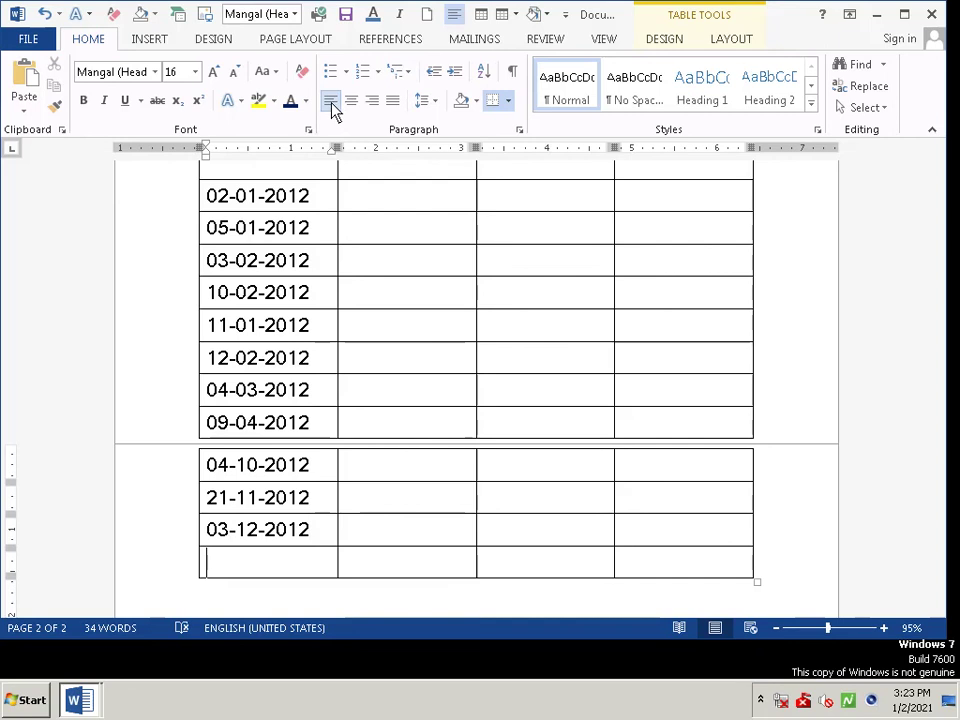
text(17)
key(BackSpace)
key(BackSpace)
text(0)
text(7-)
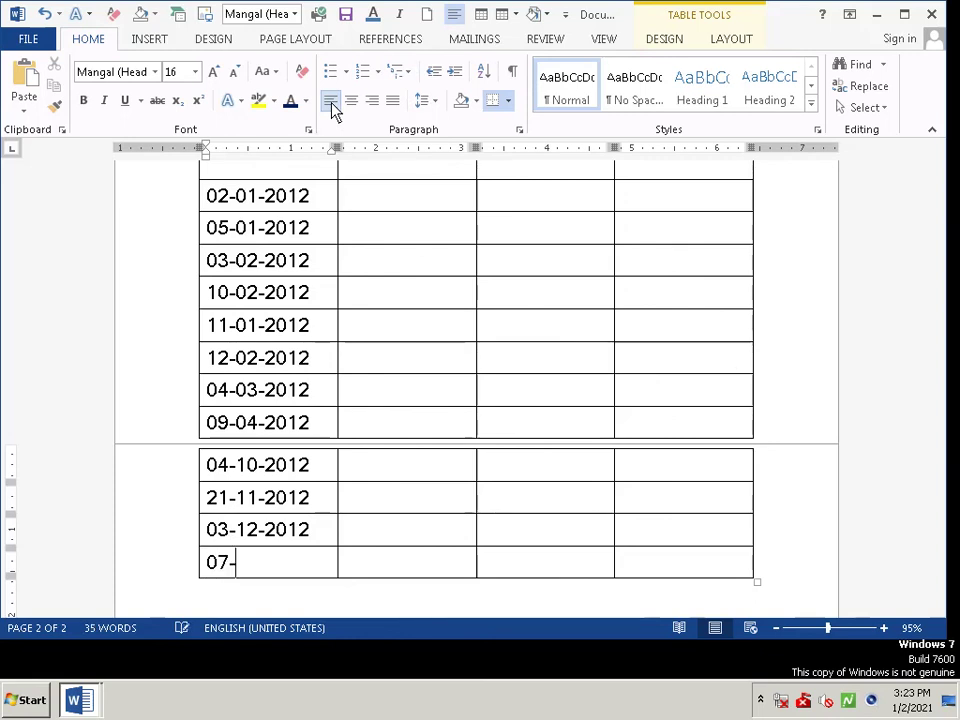
text(12)
text(-20)
text(12)
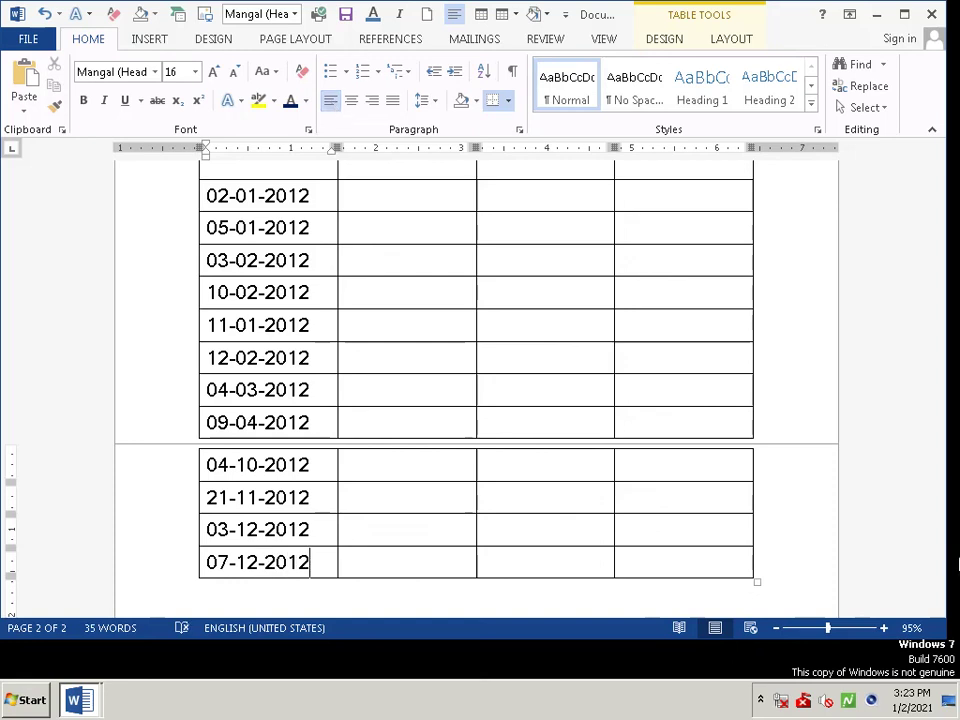
click(945, 476)
Enter Home as the category for 02-01-2012, capitalizing the H
drag(945, 440, 938, 110)
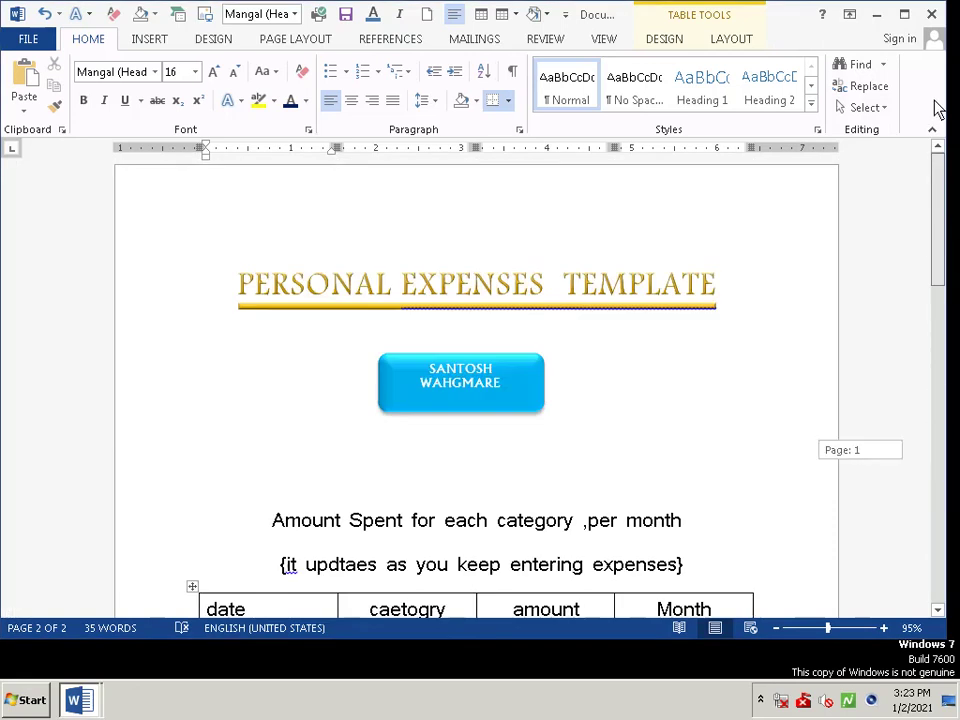
click(940, 298)
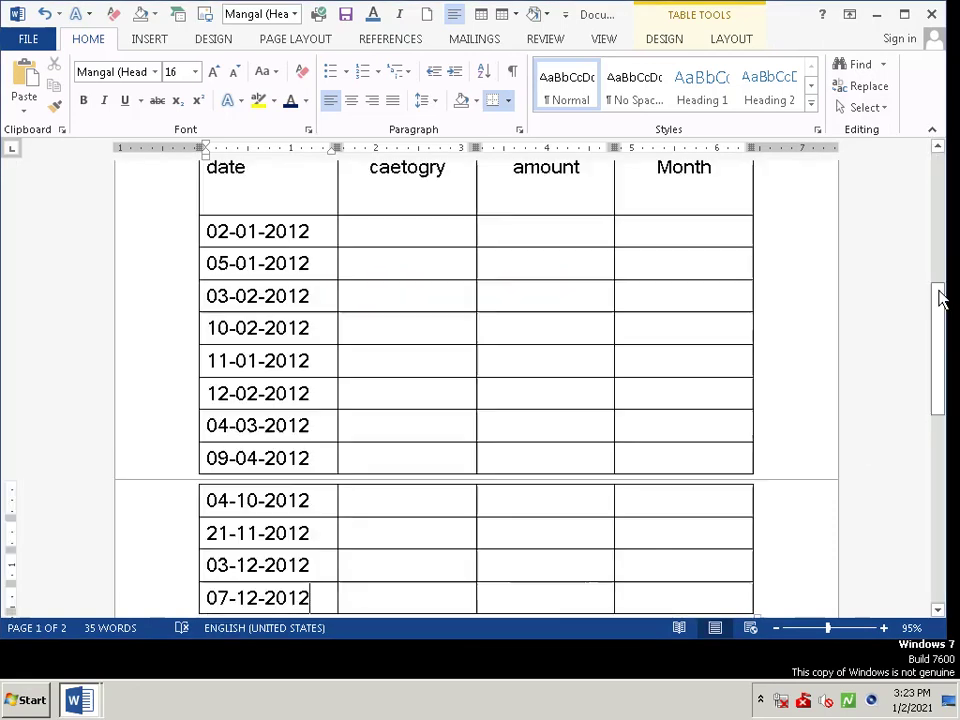
click(428, 240)
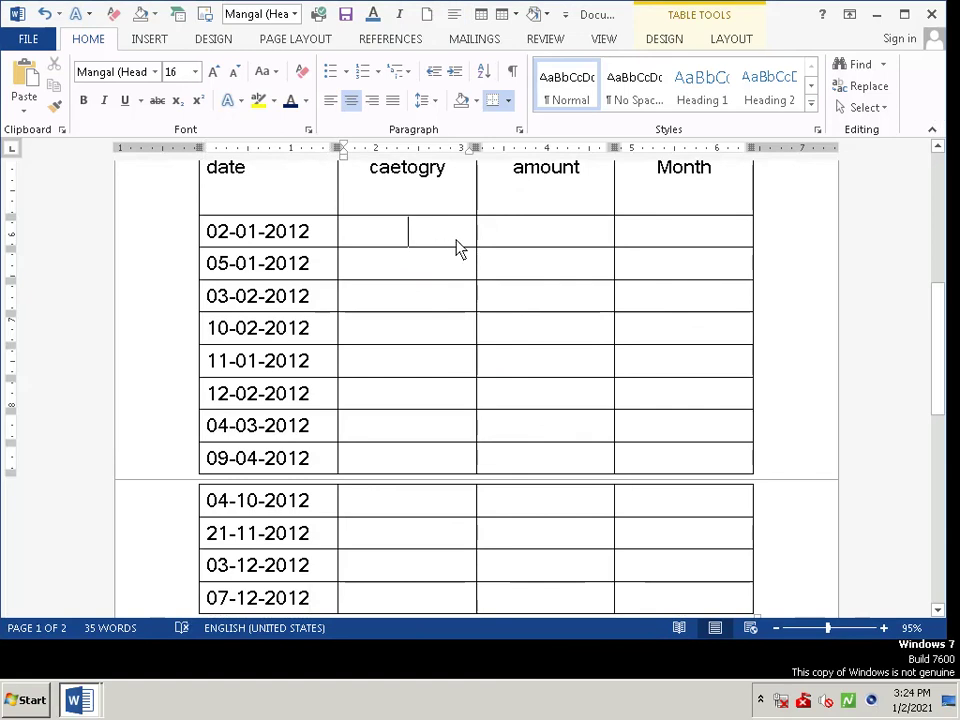
text(hom)
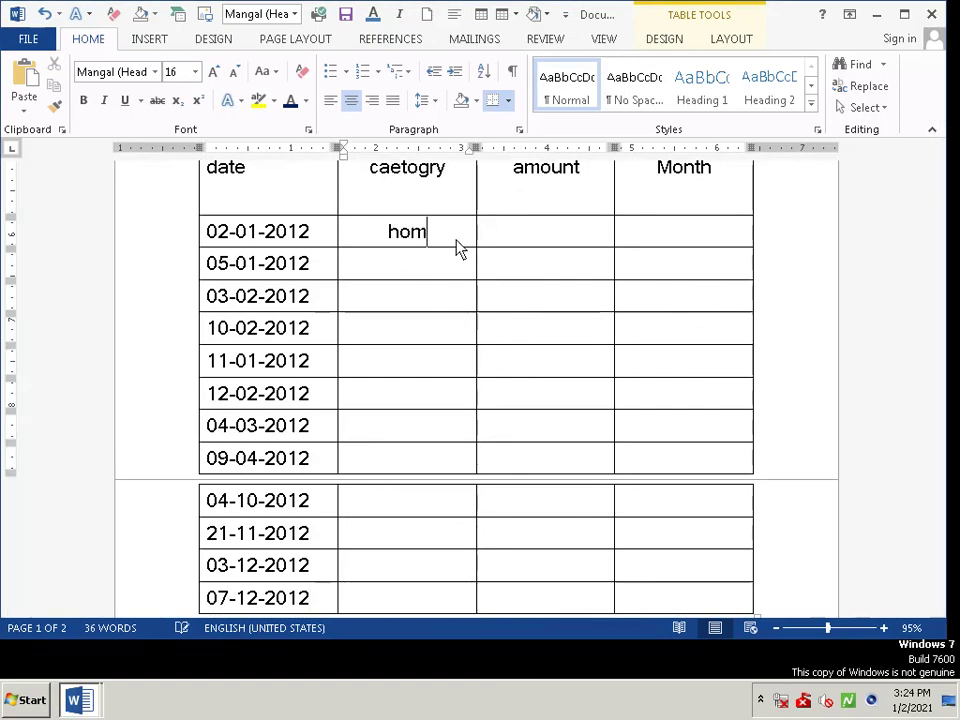
text(e)
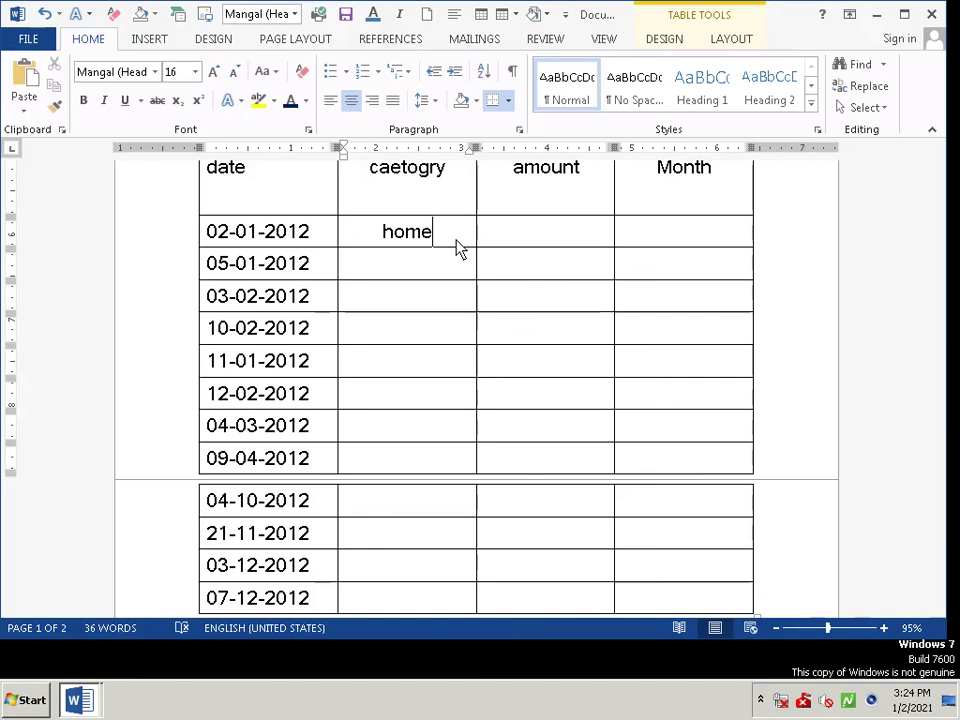
key(Left)
key(BackSpace)
key(BackSpace)
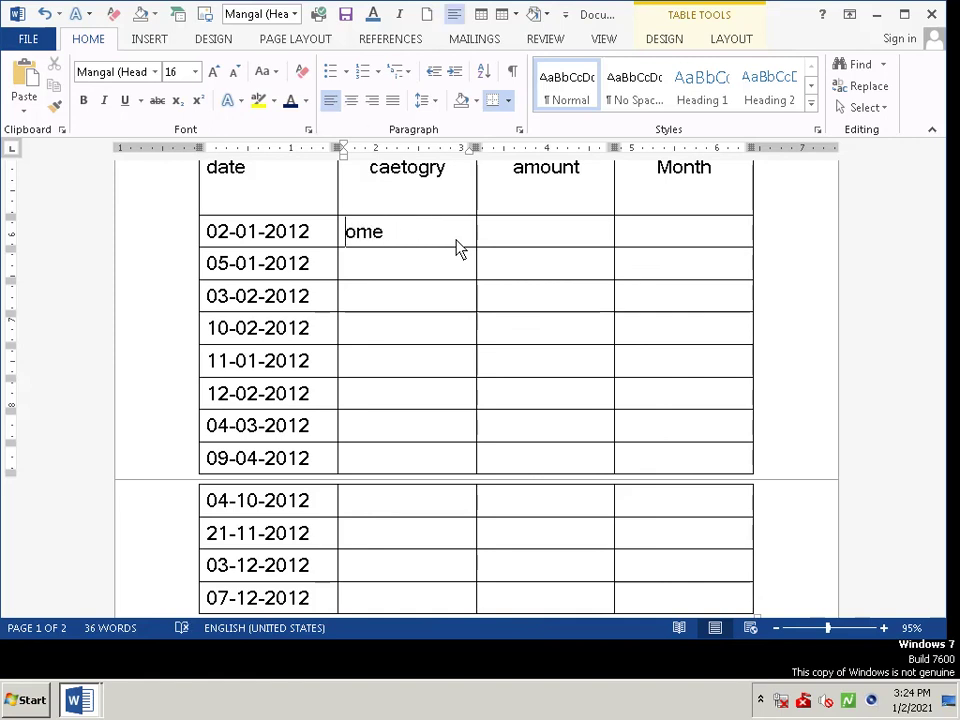
text(H)
key(Home)
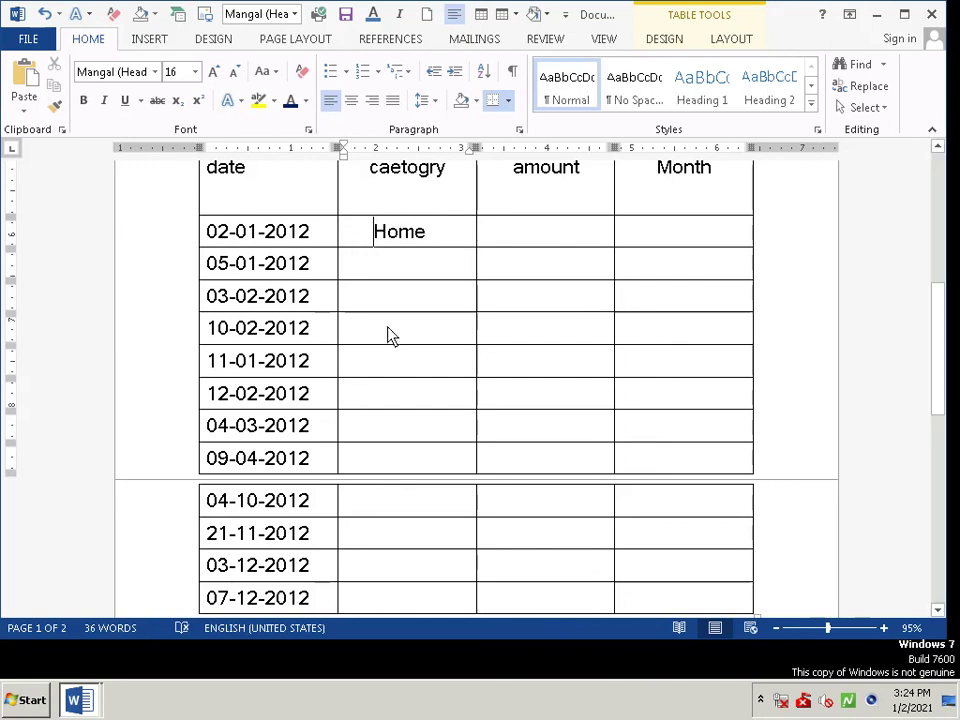
Enter Food as the category for 05-01-2012 and left-align it
click(380, 263)
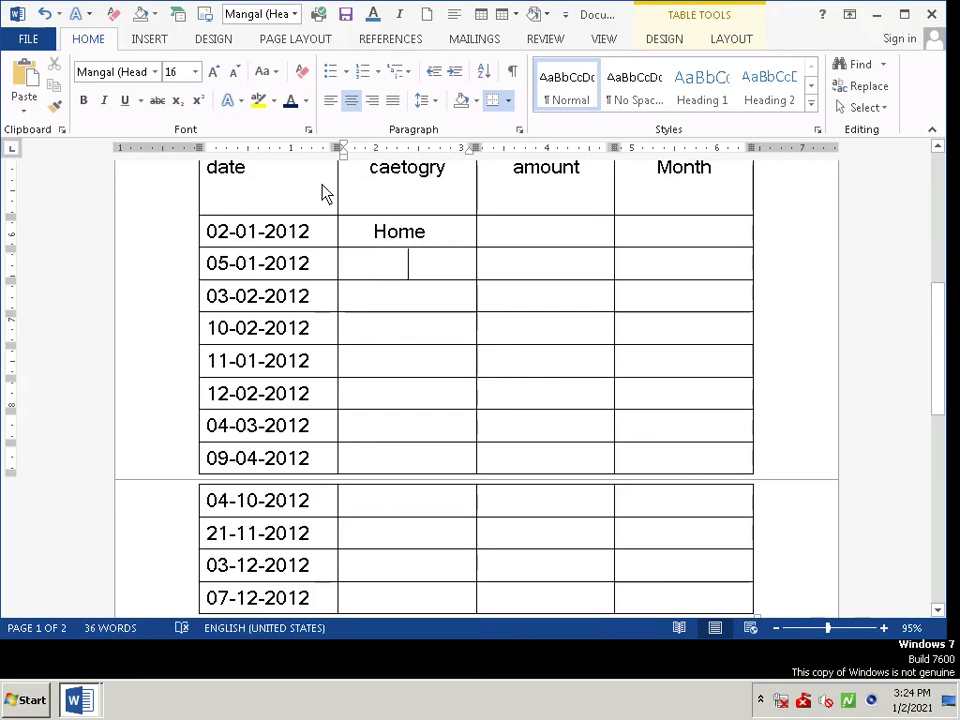
text(FO)
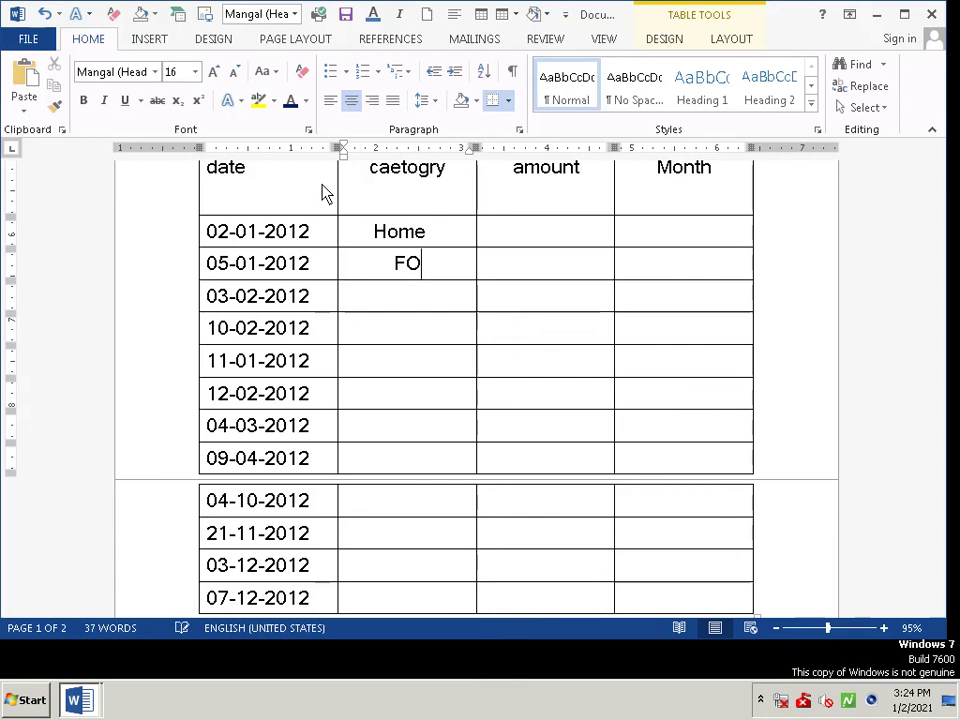
text(OD)
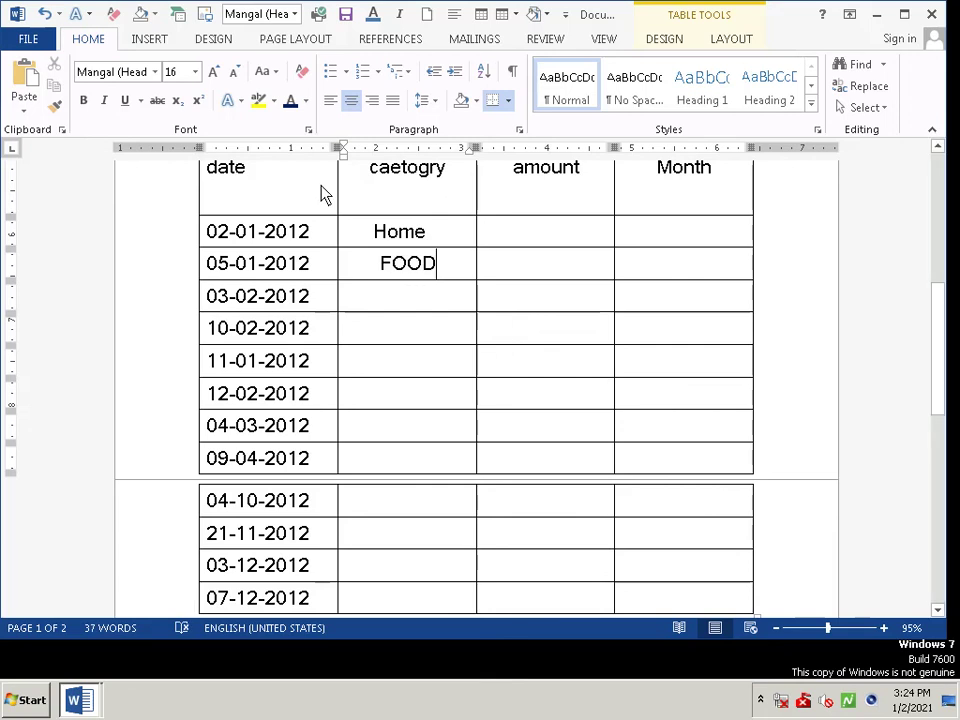
key(BackSpace)
key(BackSpace)
key(BackSpace)
text(oo)
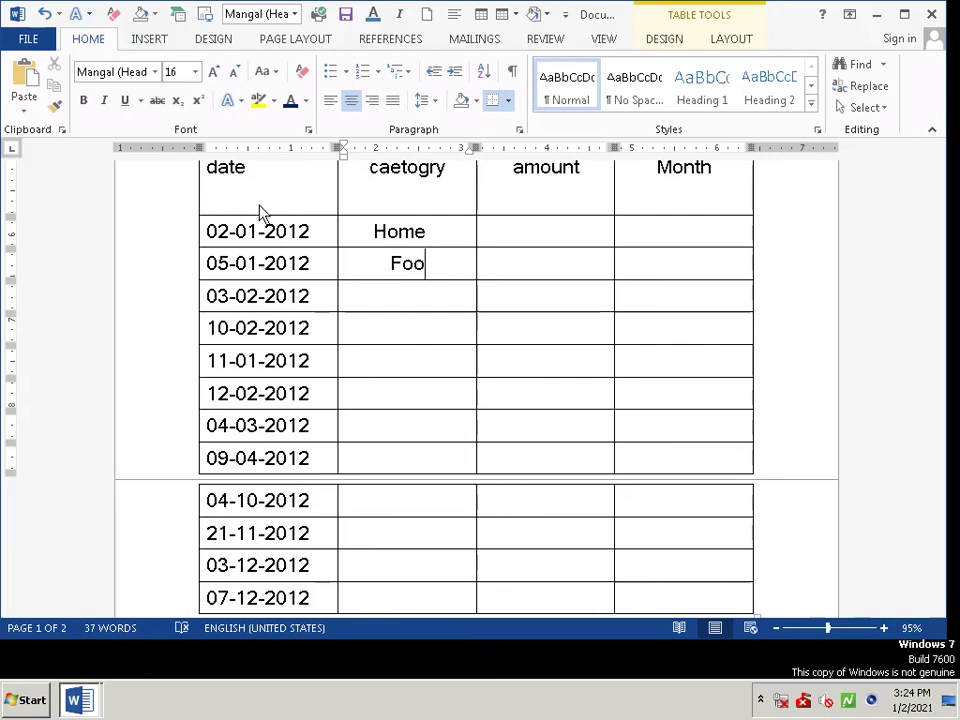
text(d)
key(Left)
key(Left)
key(Left)
key(Left)
key(ctrl+l)
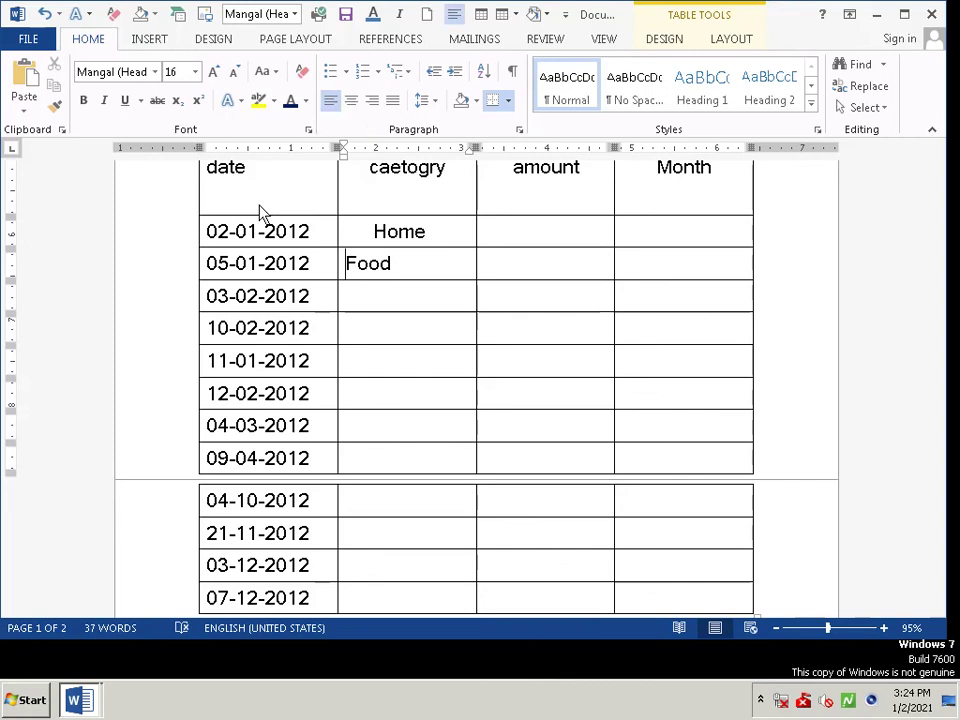
Remove the leading space before Home and left-align the 03-02-2012 category cell
click(373, 240)
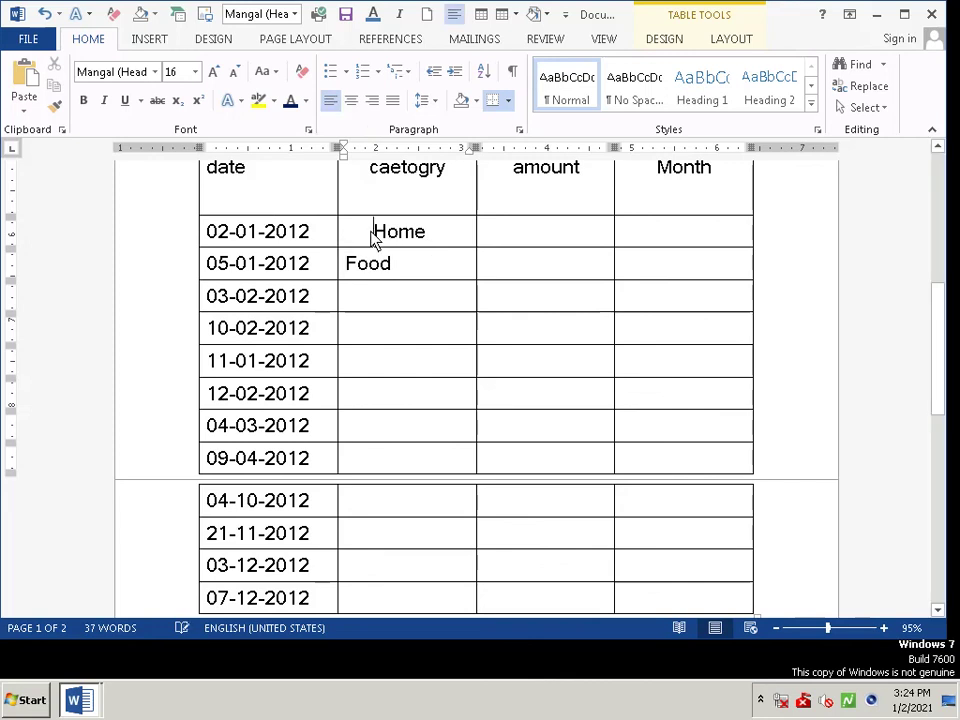
key(BackSpace)
key(BackSpace)
key(BackSpace)
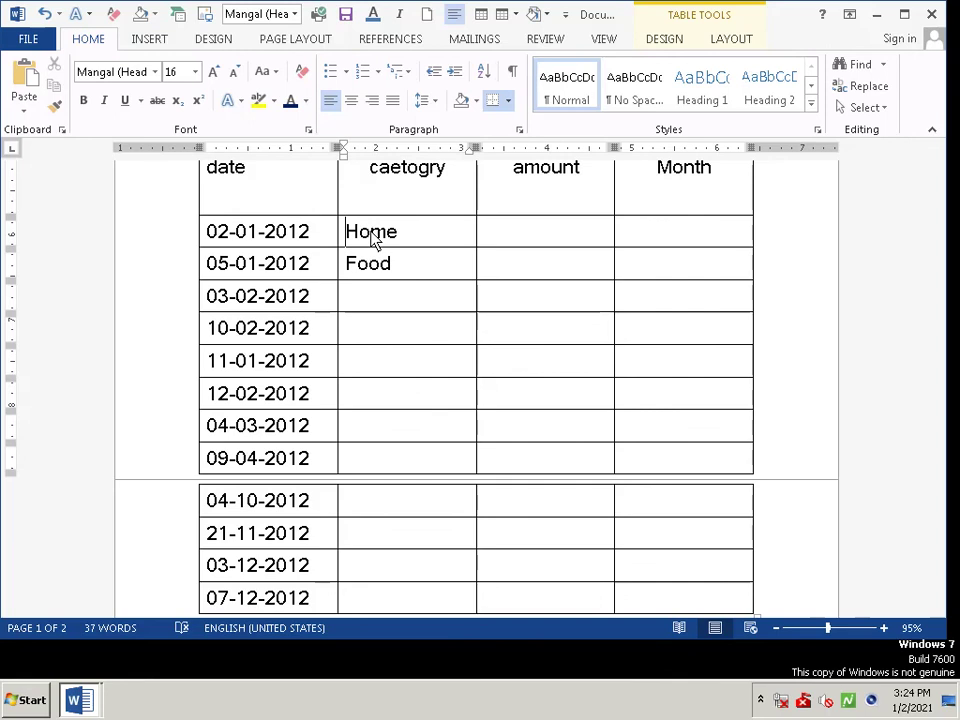
click(355, 296)
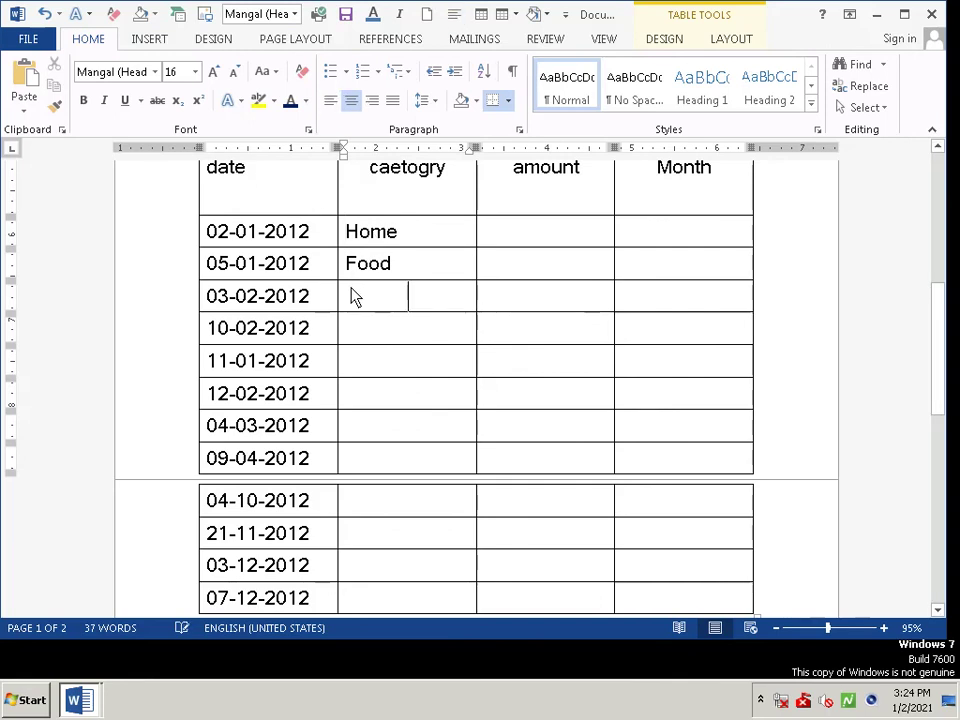
click(331, 101)
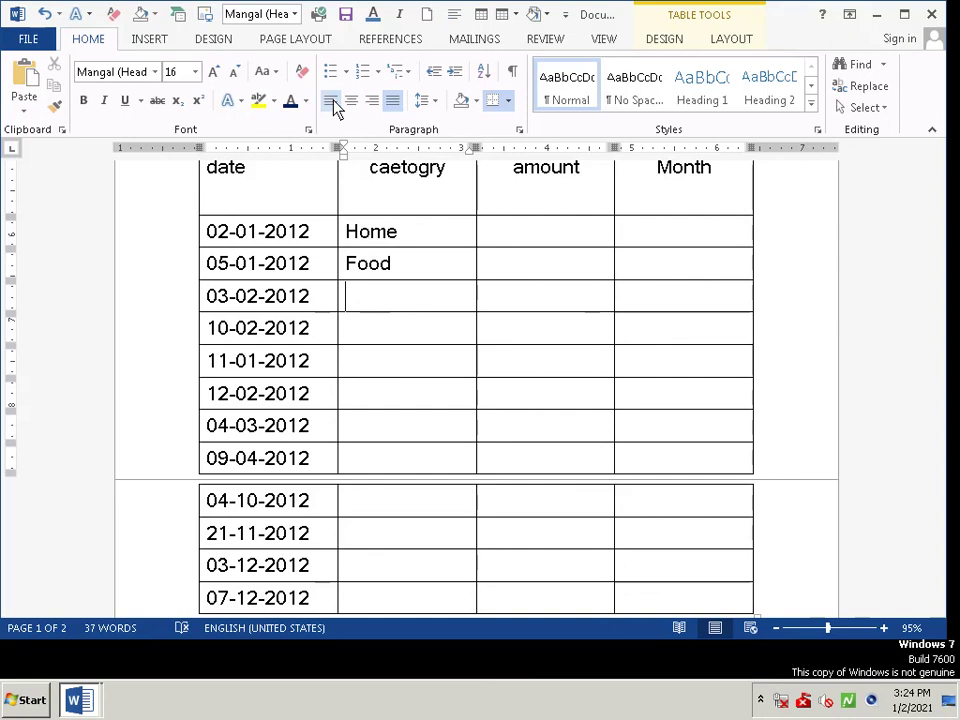
Enter Travle as the 03-02-2012 category, correcting the typos in the word
text(T)
text(r)
text(vi)
text(l)
text(e)
key(Left)
key(Left)
key(BackSpace)
text(e)
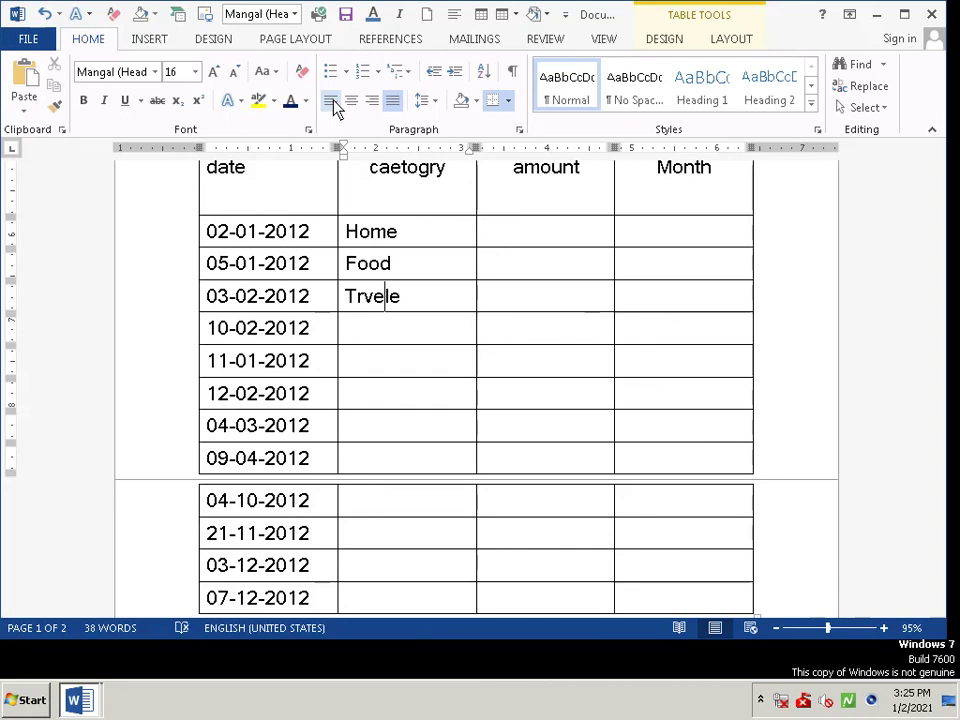
key(Left)
key(Left)
text(a)
key(Right)
key(Right)
key(Right)
key(Left)
key(BackSpace)
key(Right)
key(Right)
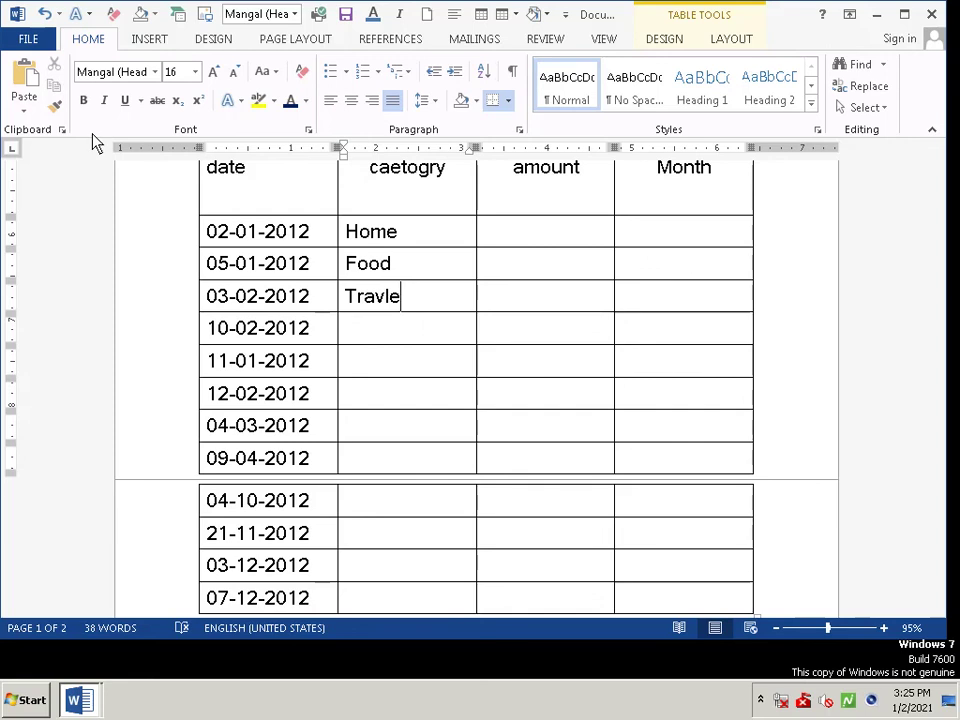
Ignore the spelling flag on Travle
click(350, 330)
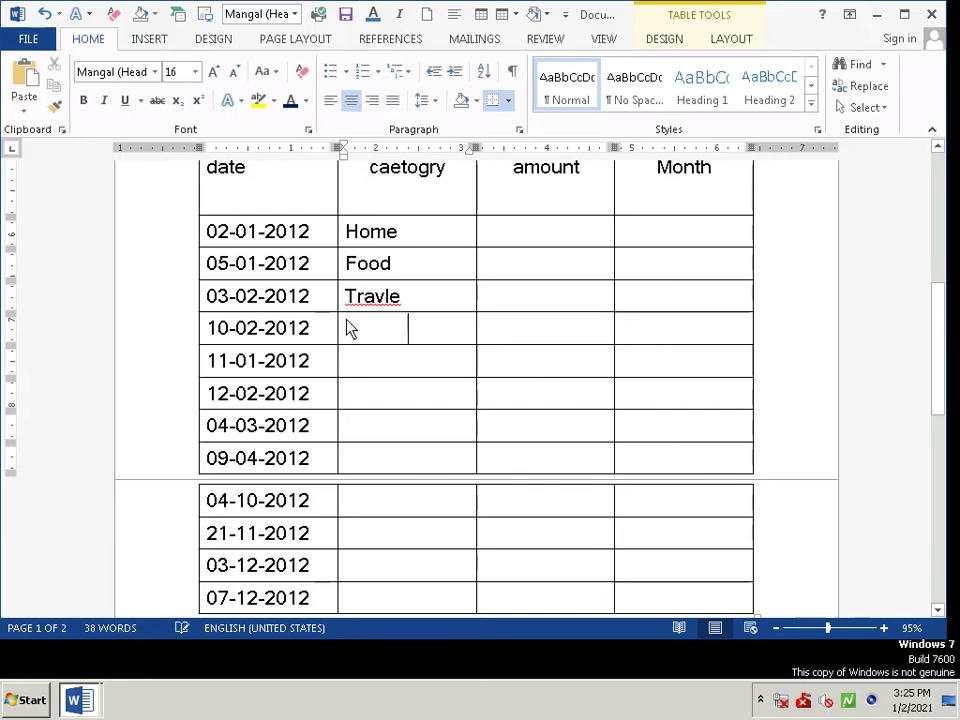
right_click(375, 300)
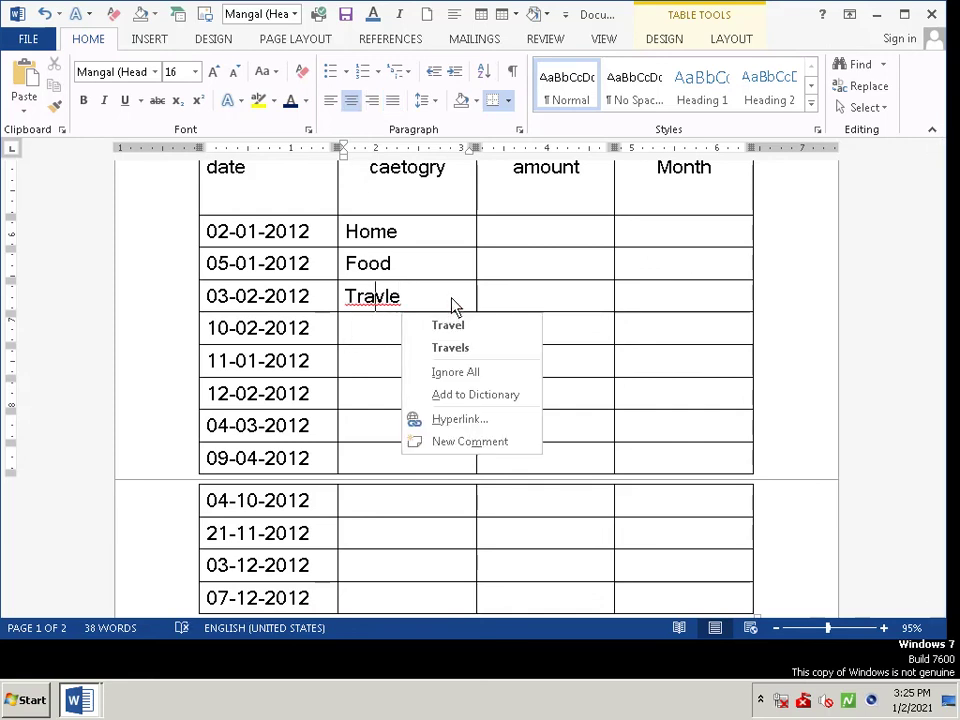
click(476, 372)
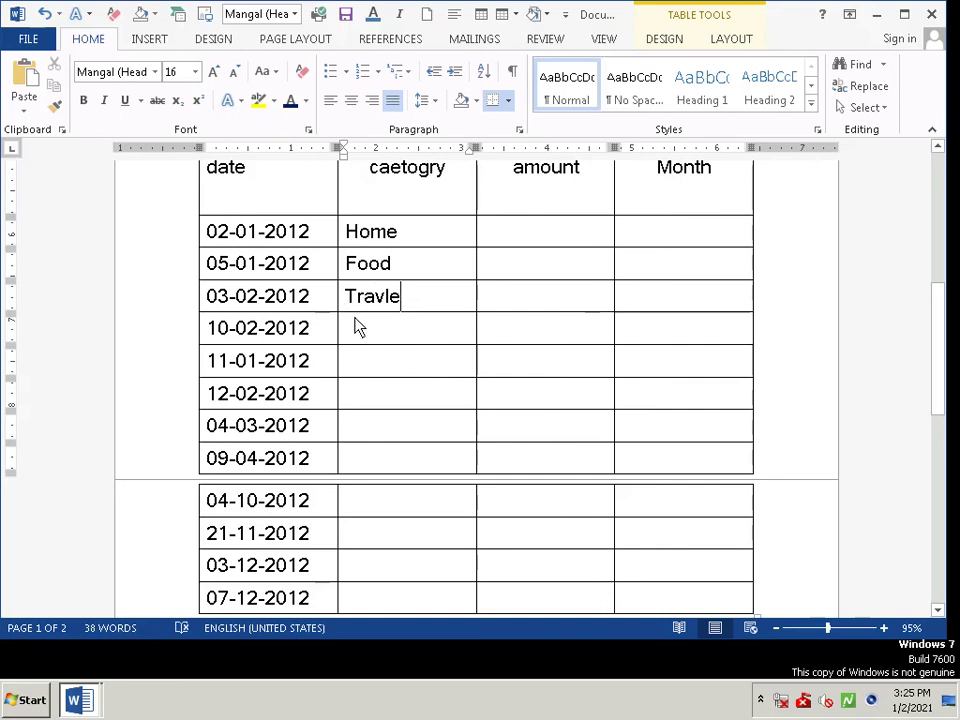
click(386, 331)
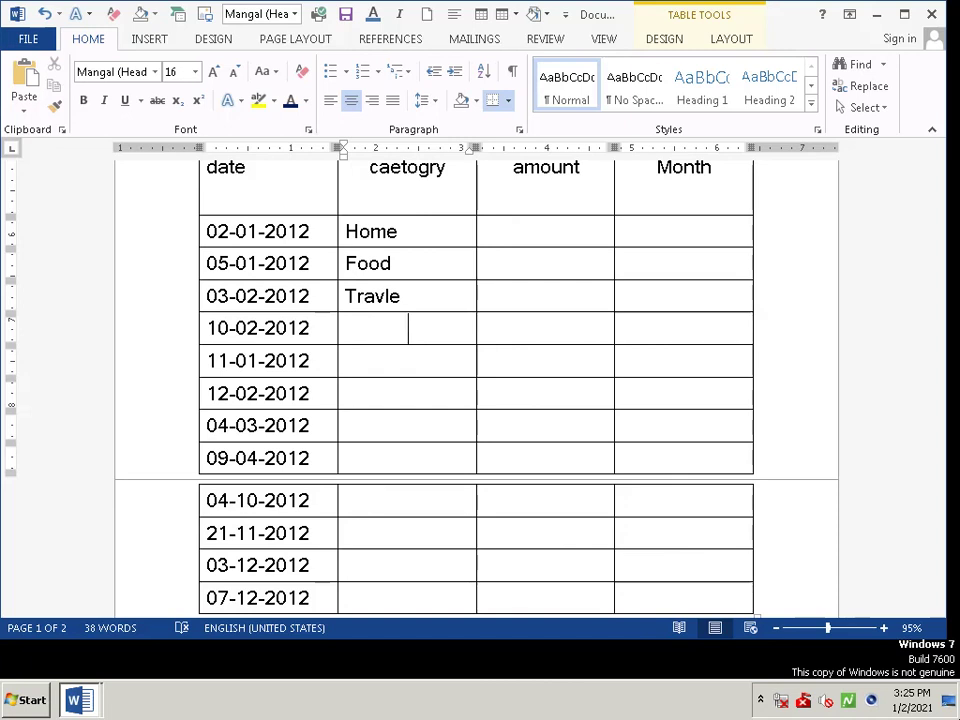
Enter Food, left-aligned, in the 10-02-2012 and 11-01-2012 category cells
click(332, 102)
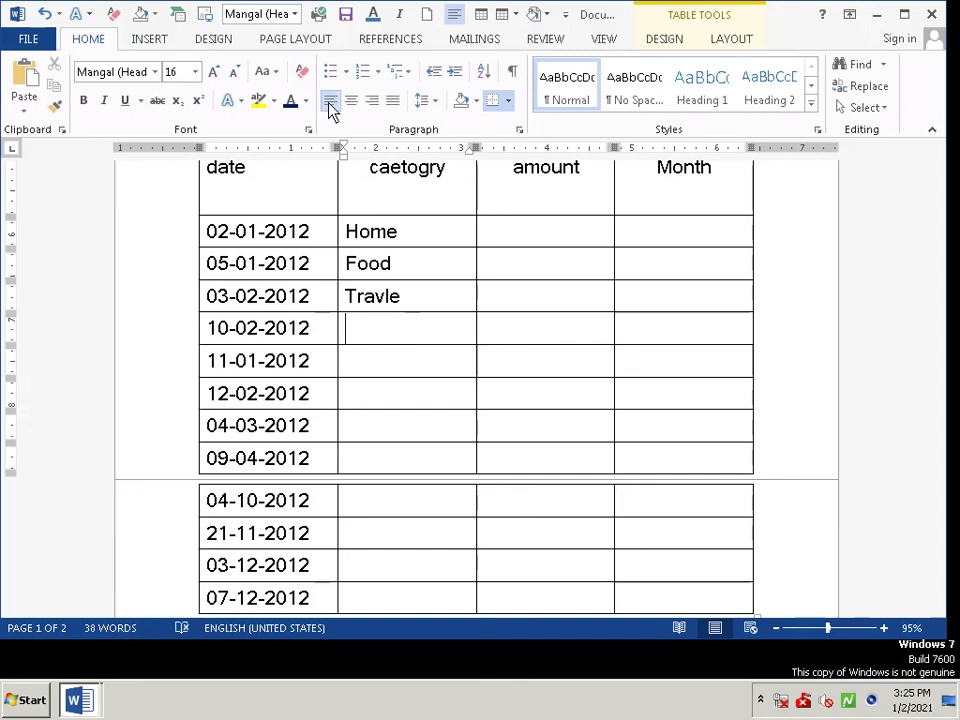
text(food)
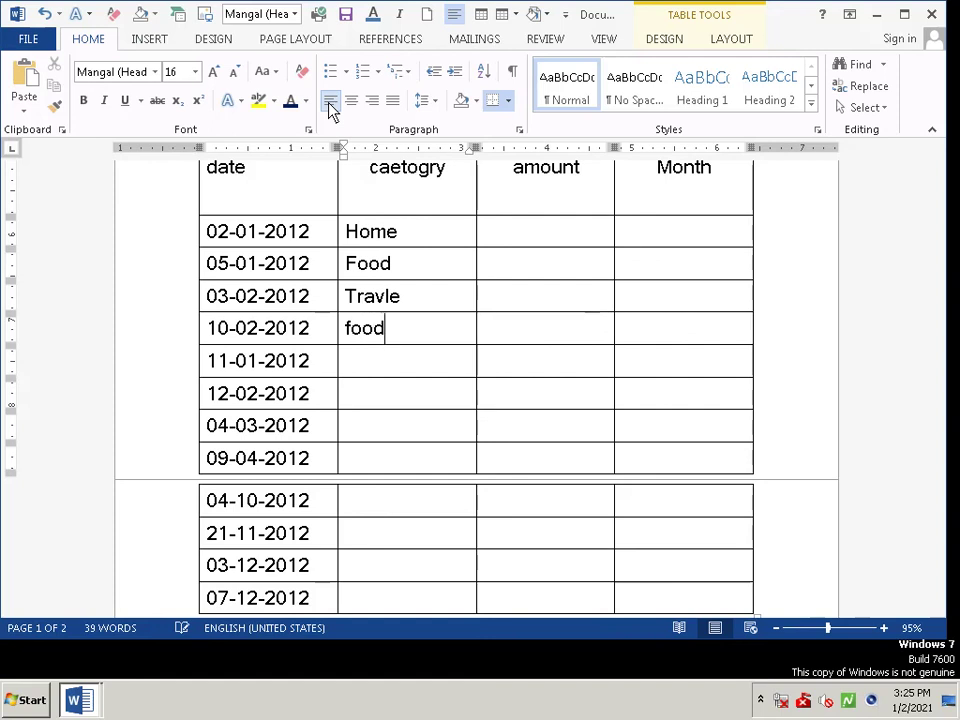
key(Down)
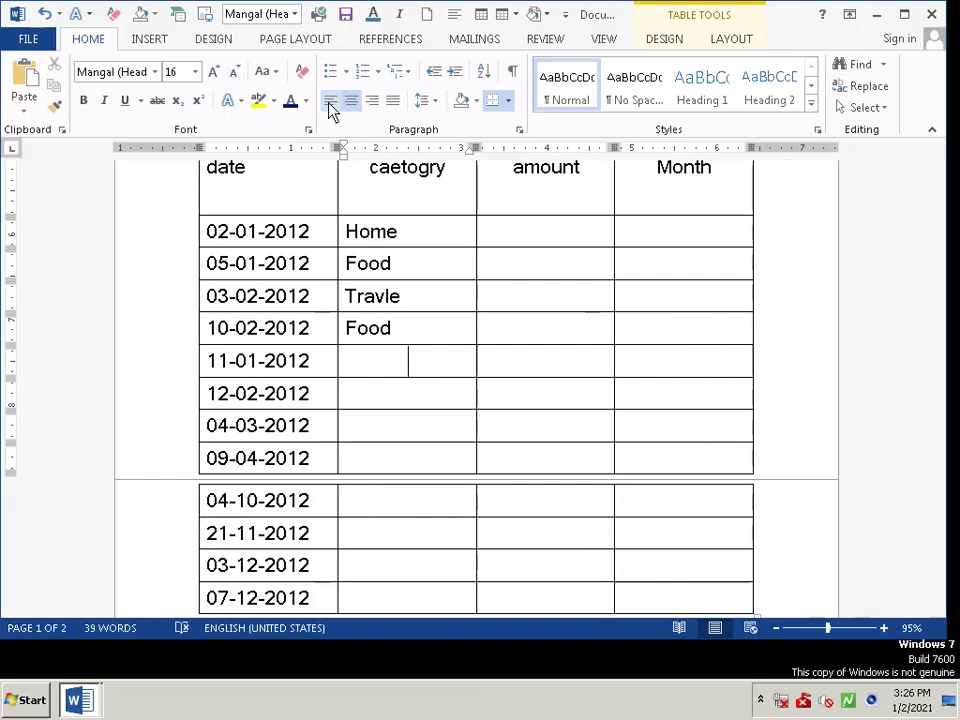
text(food)
key(Down)
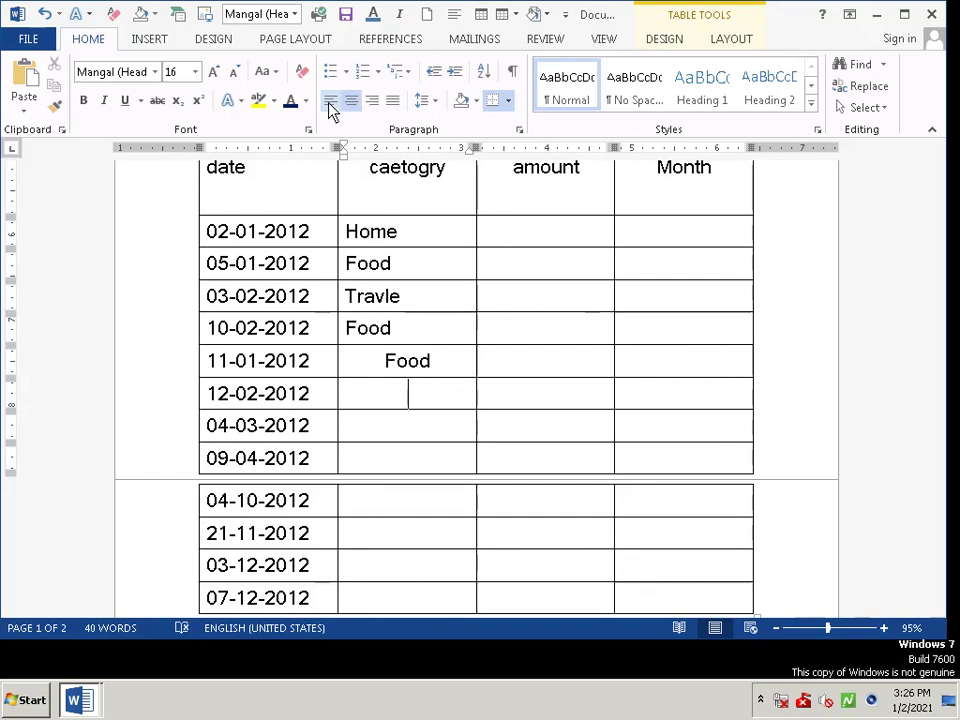
Remove the blank line above the 11-01-2012 Food entry, make the row taller, and left-align it
key(Up)
key(Left)
key(Left)
key(Left)
key(Left)
key(Return)
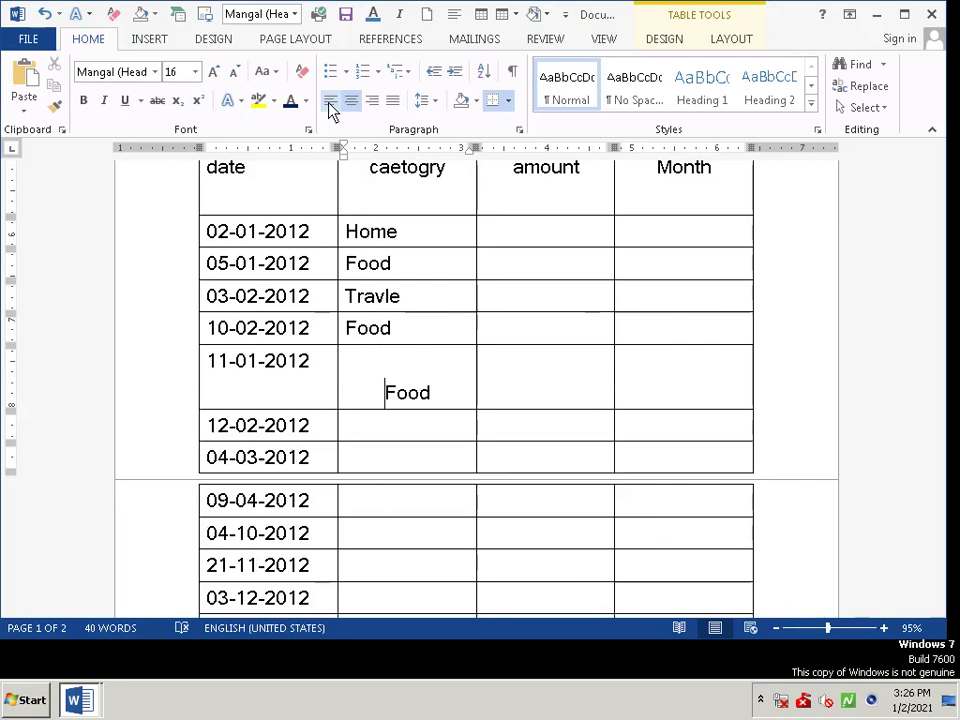
key(BackSpace)
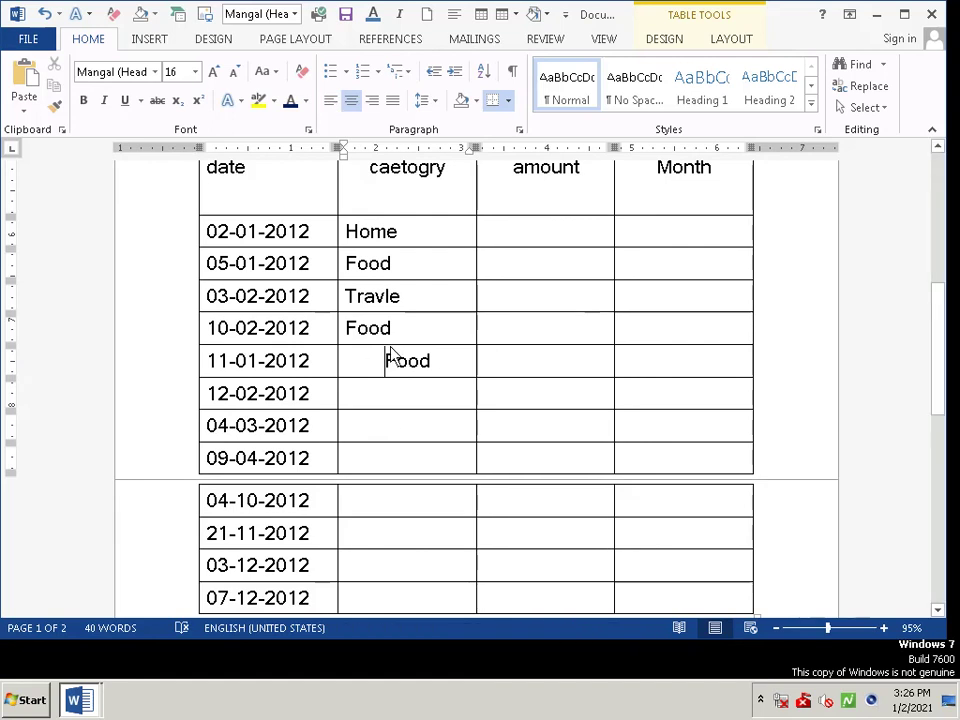
drag(391, 346, 429, 378)
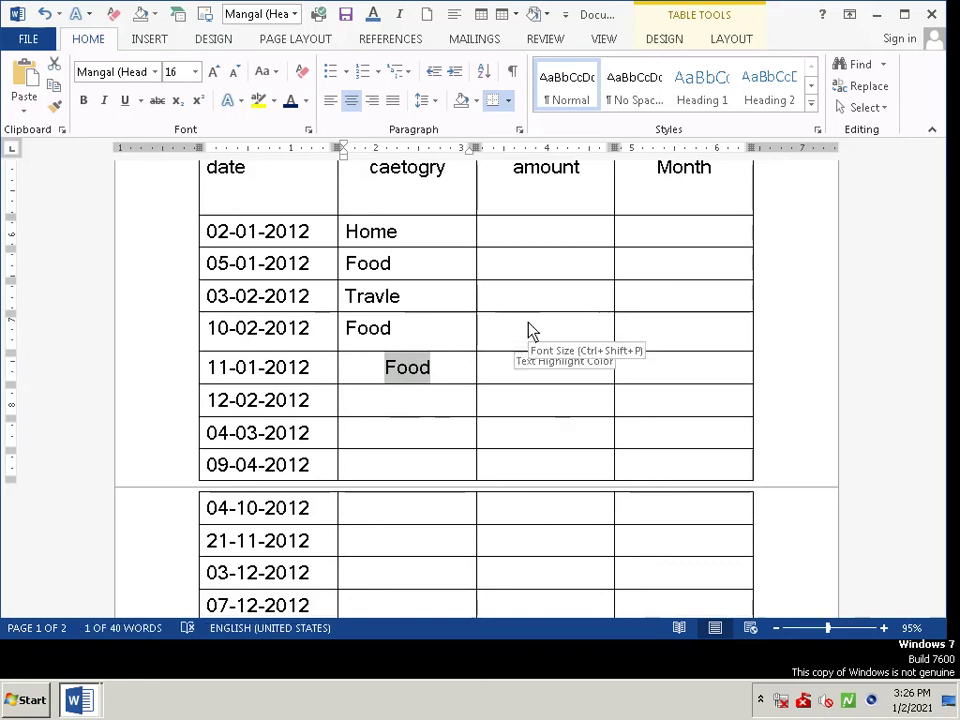
click(330, 101)
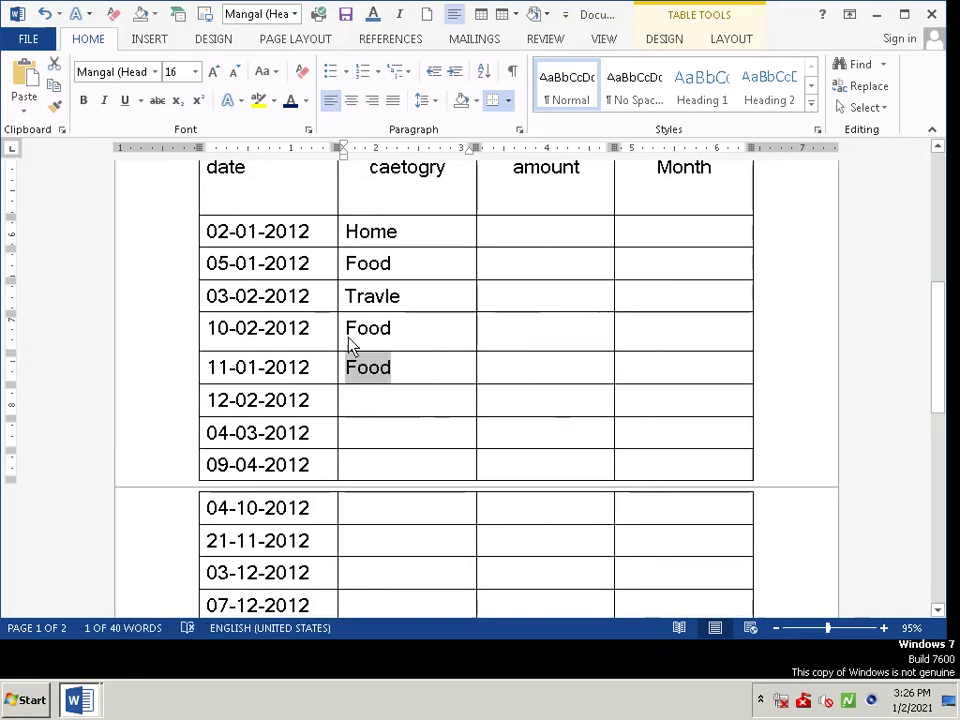
Enter Home, left-aligned, as the category for 12-02-2012 and 04-03-2012
click(384, 401)
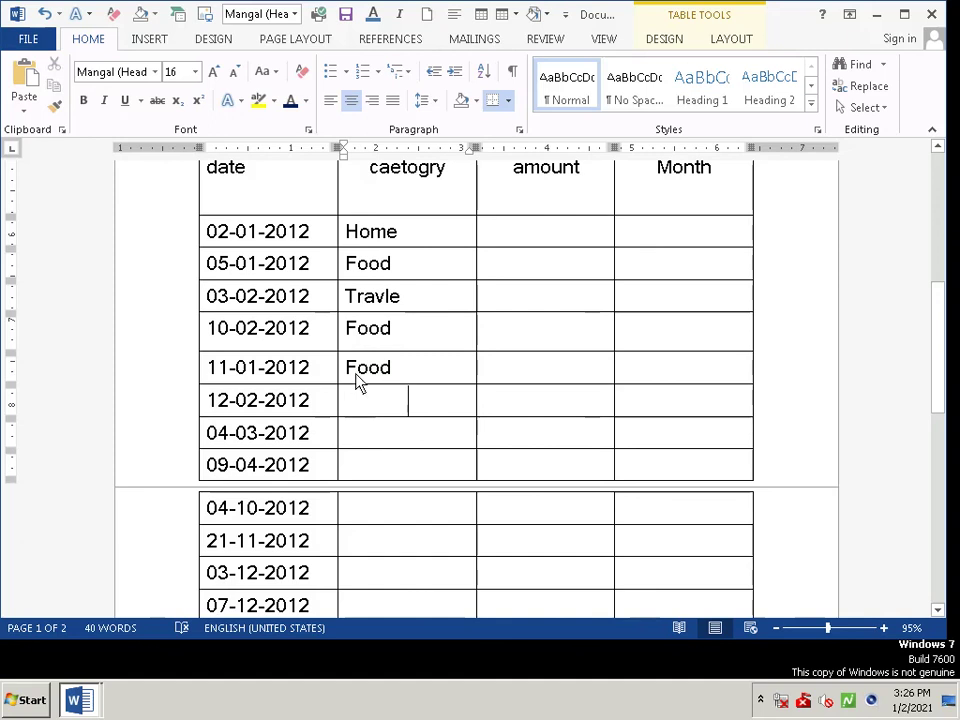
click(330, 101)
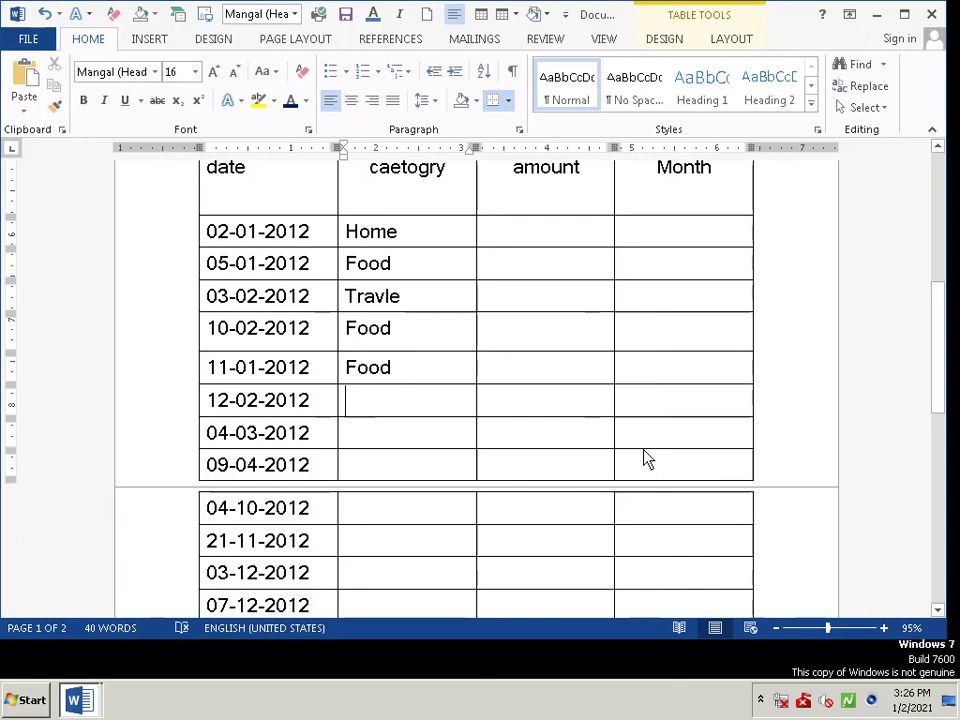
text(H)
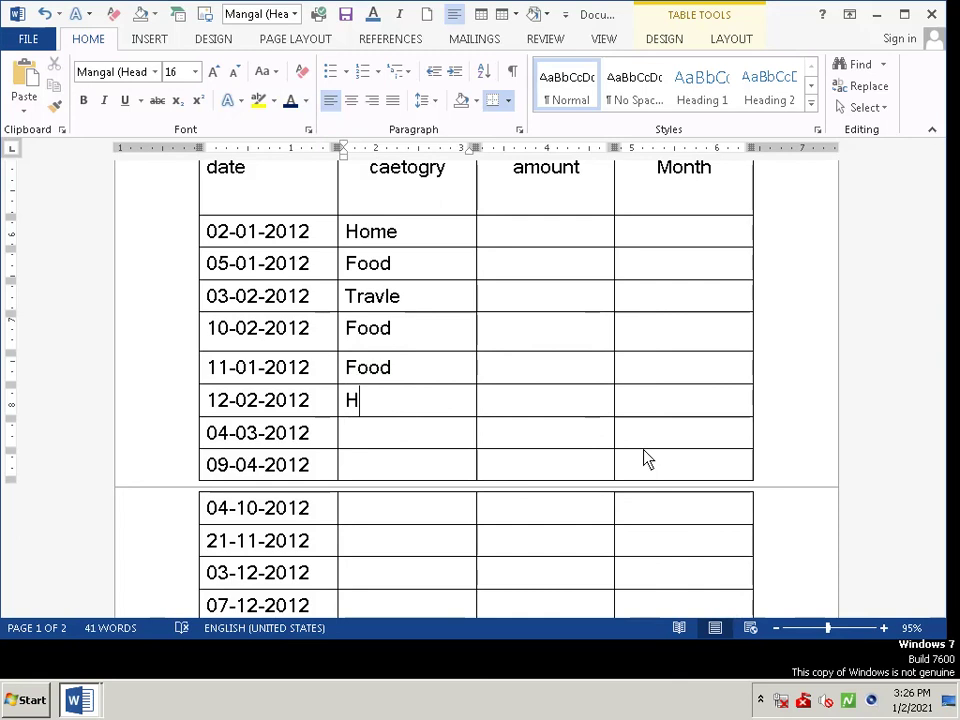
text(ome)
click(357, 439)
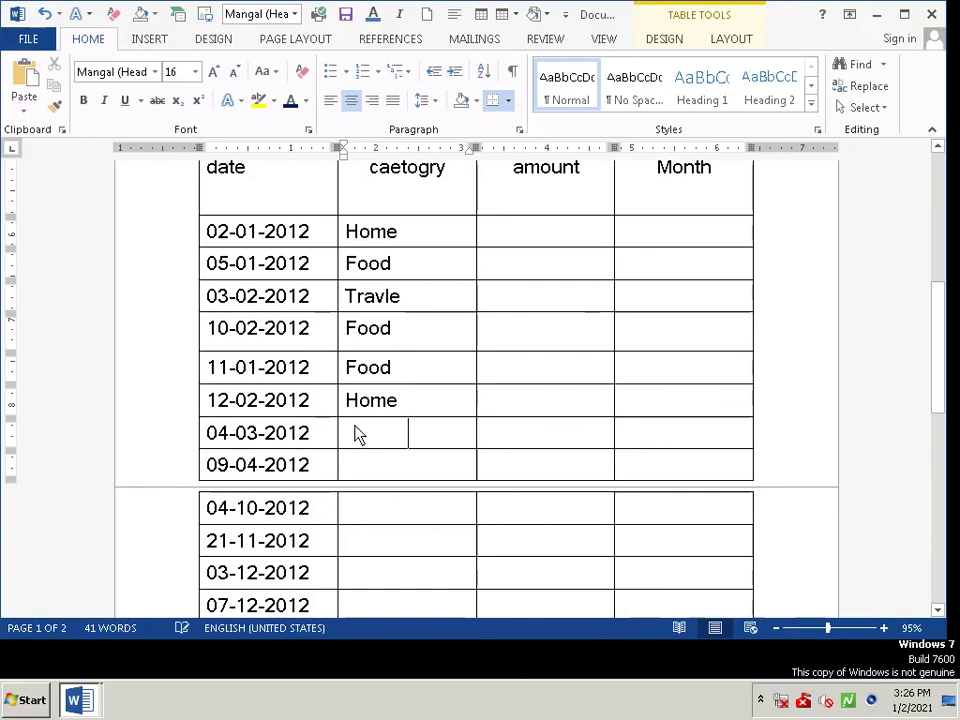
click(331, 100)
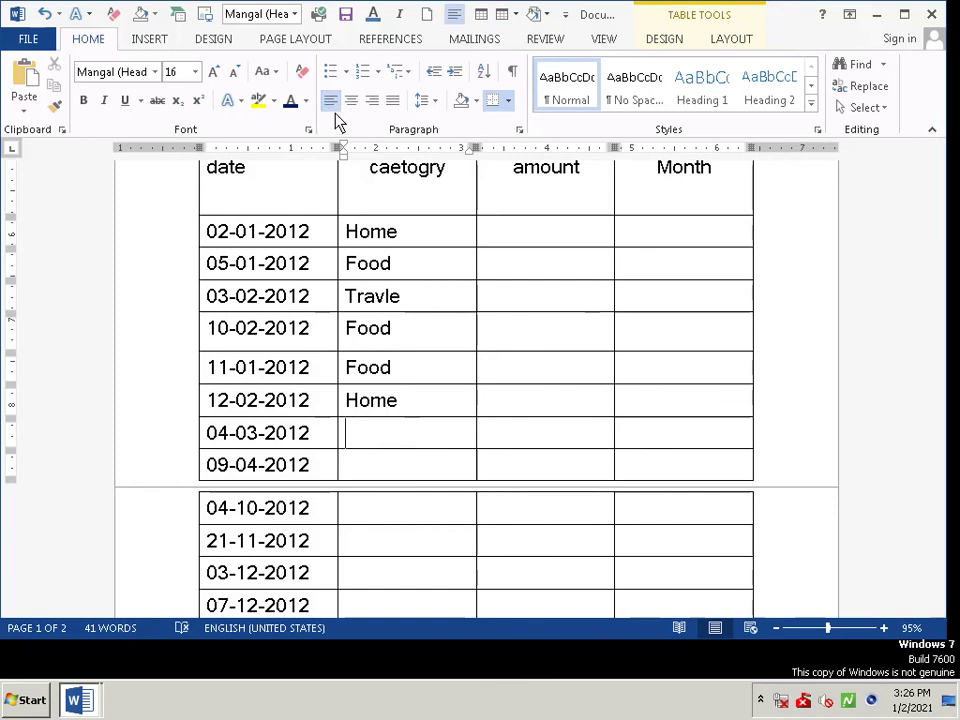
text(Ho)
text(me)
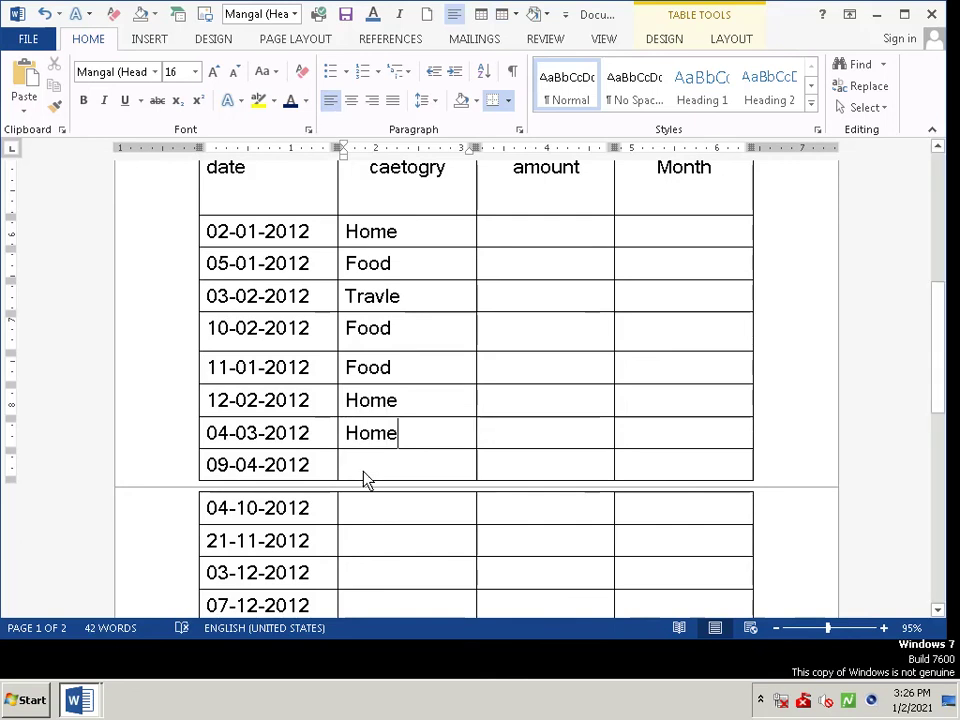
Remove the stray 'food' from a date cell and enter Food for 09-04-2012
click(320, 447)
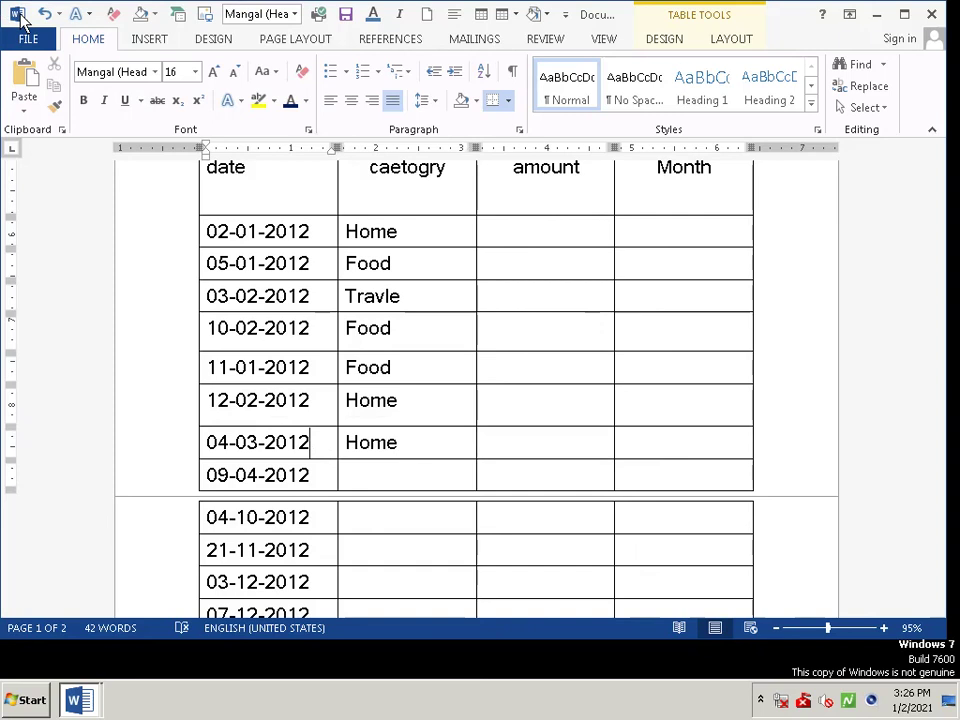
text(foo)
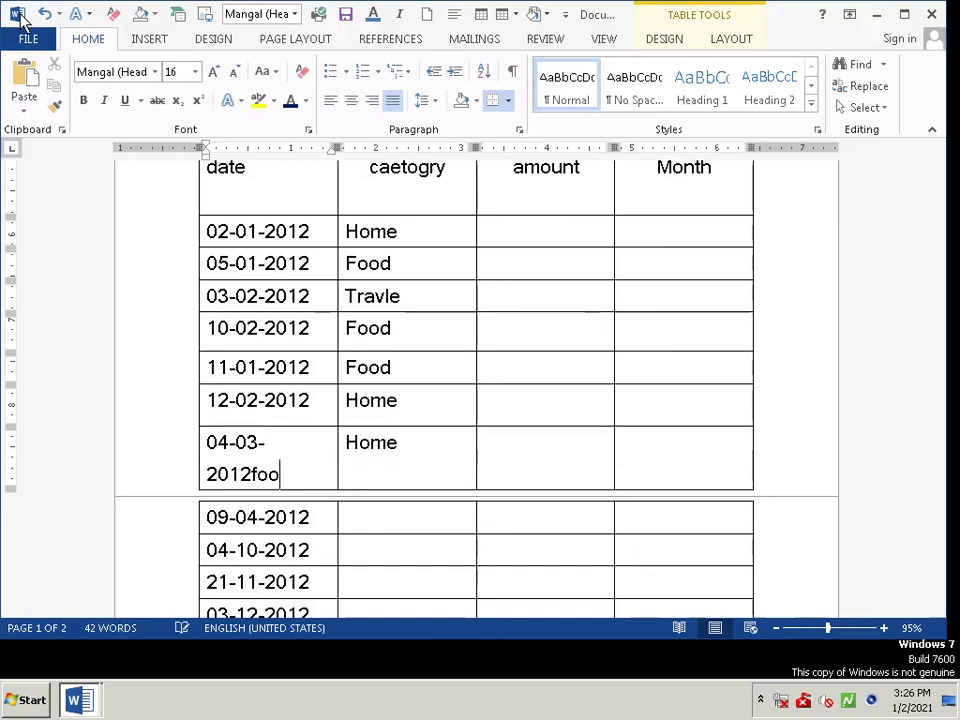
text(d)
key(BackSpace)
key(BackSpace)
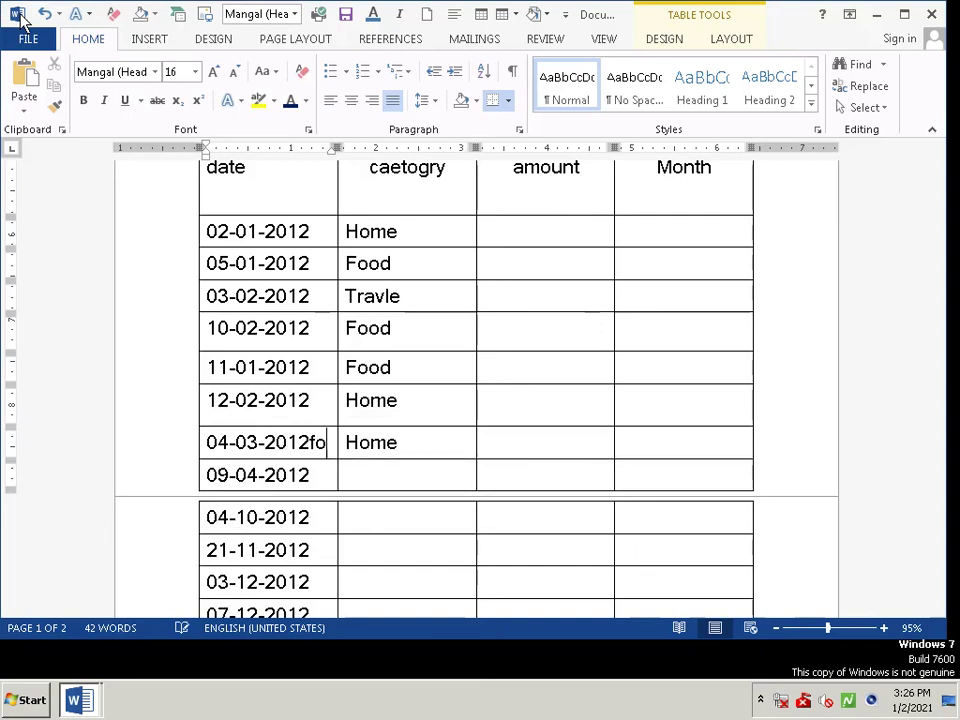
key(BackSpace)
key(BackSpace)
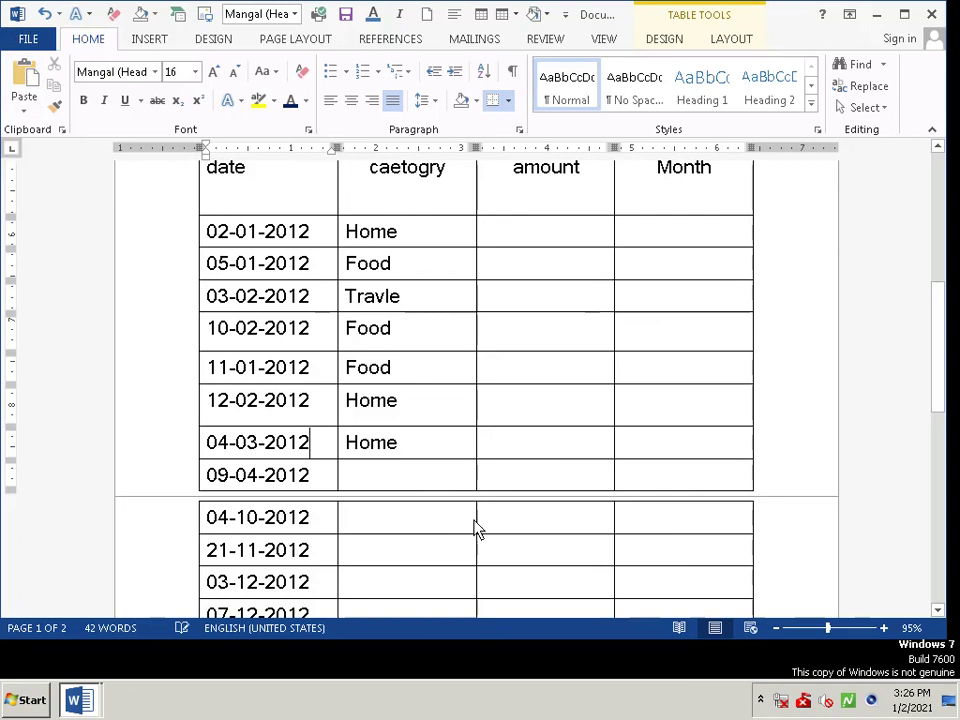
click(384, 487)
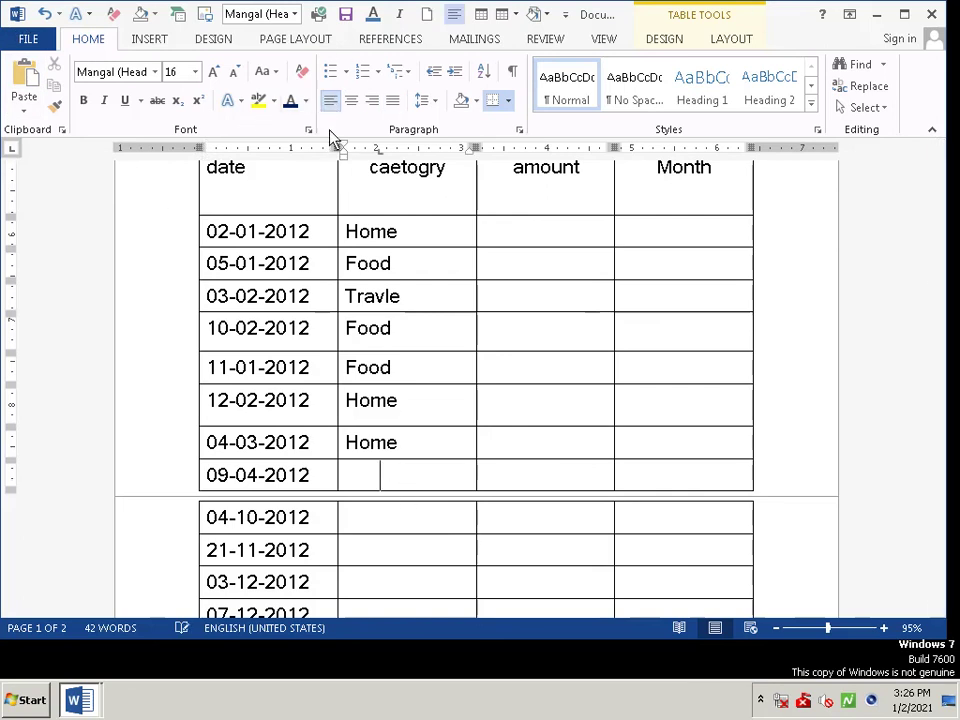
key(Home)
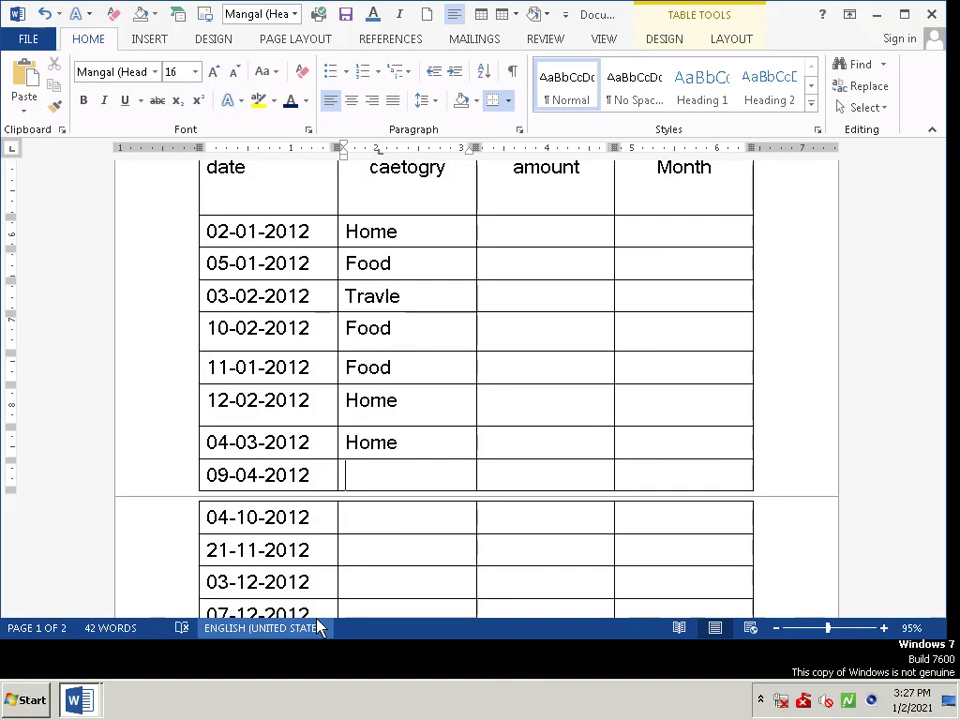
text(fod)
key(Left)
key(Left)
key(BackSpace)
text(Fo)
key(Down)
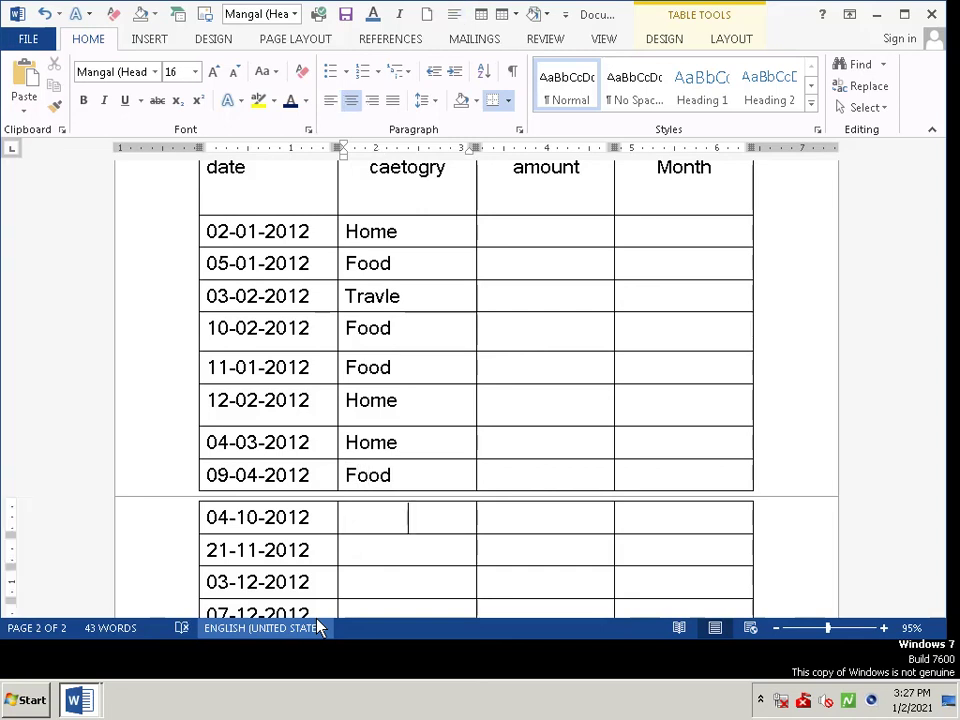
right_click(318, 627)
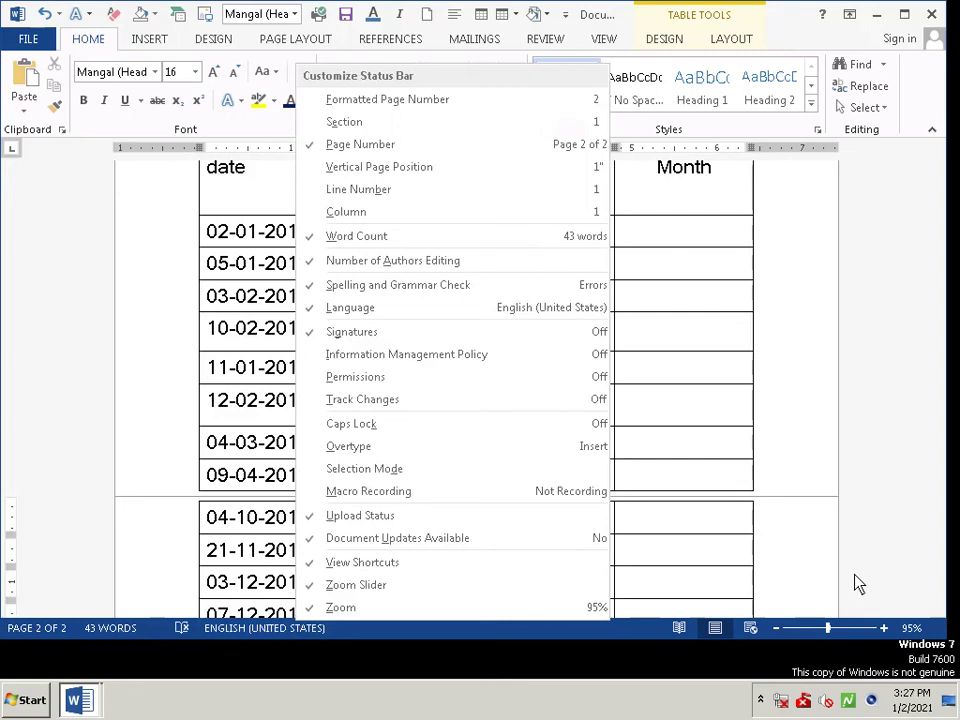
click(943, 574)
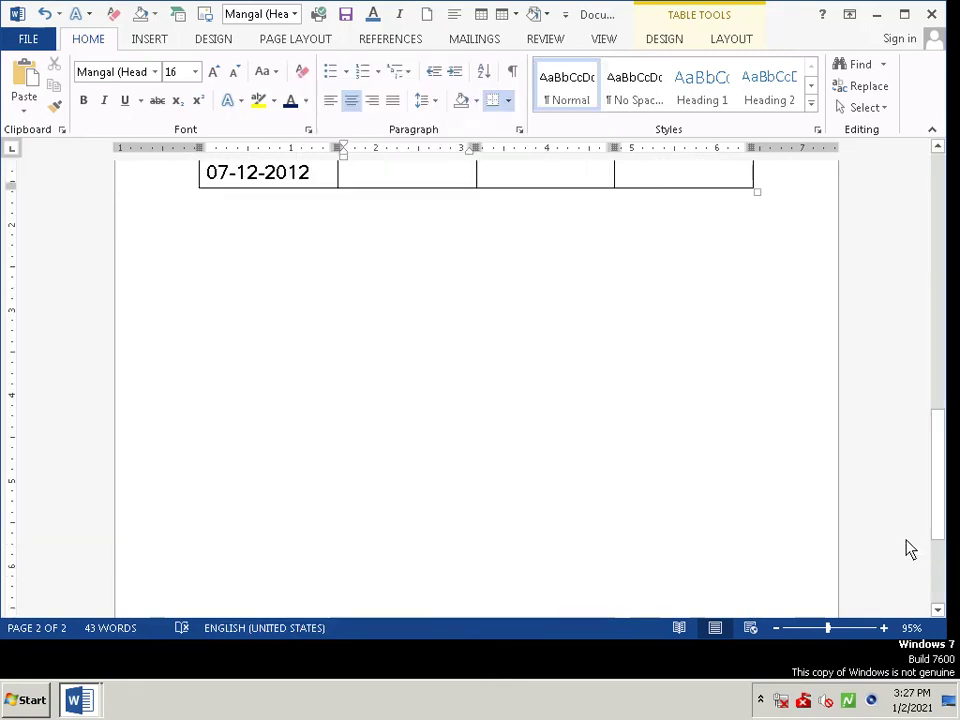
drag(939, 471, 930, 376)
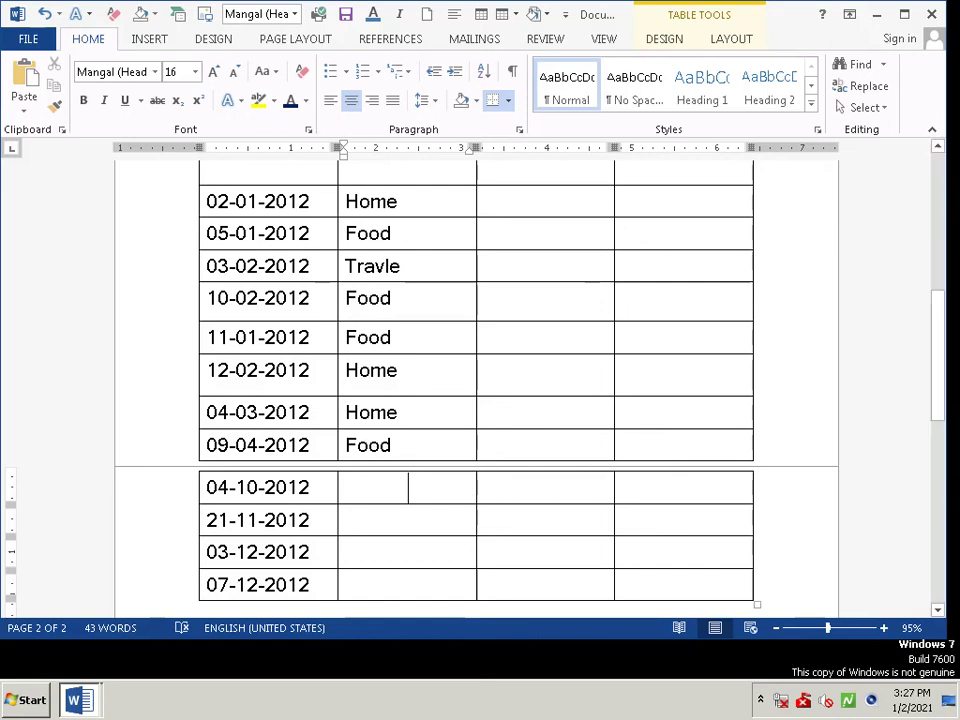
Enter Home for 04-10-2012 and Food for 21-11-2012, both left-aligned
click(332, 101)
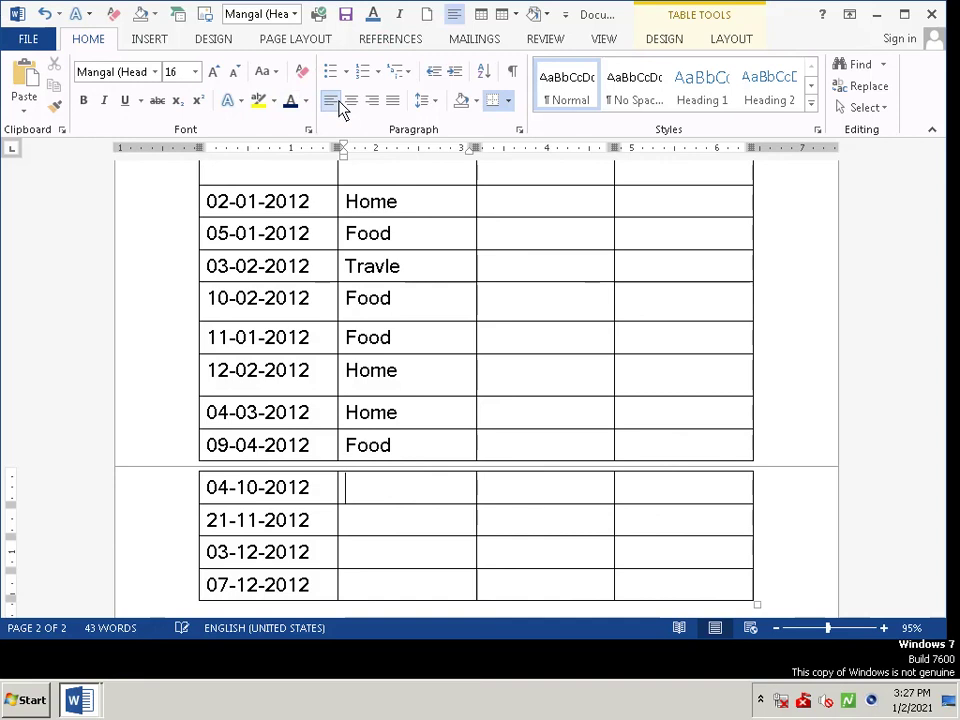
text(H)
text(ome)
click(369, 530)
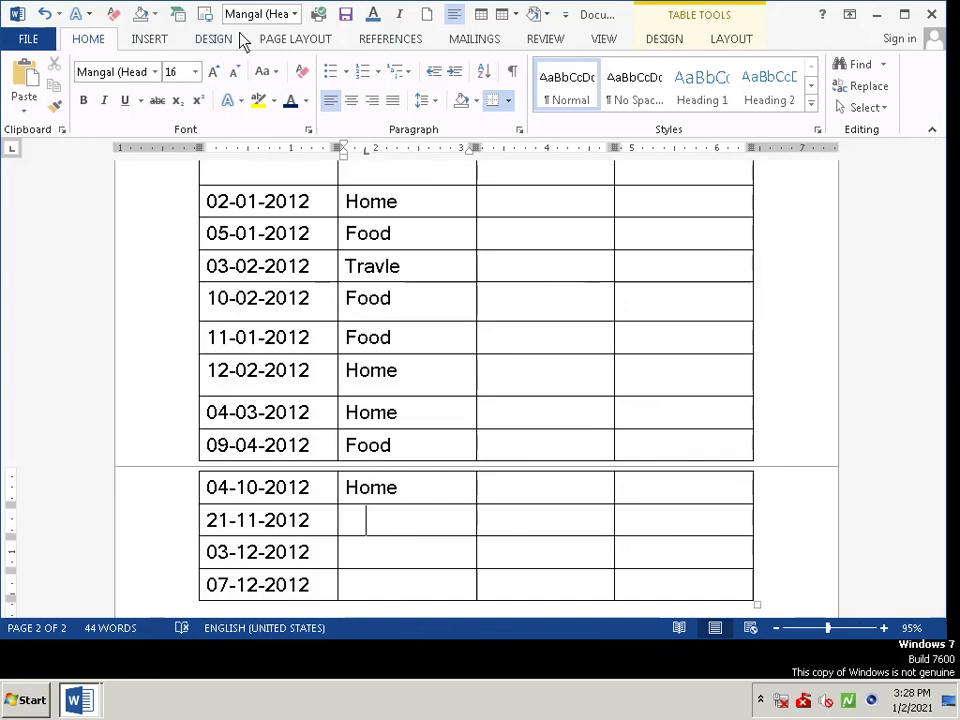
click(330, 103)
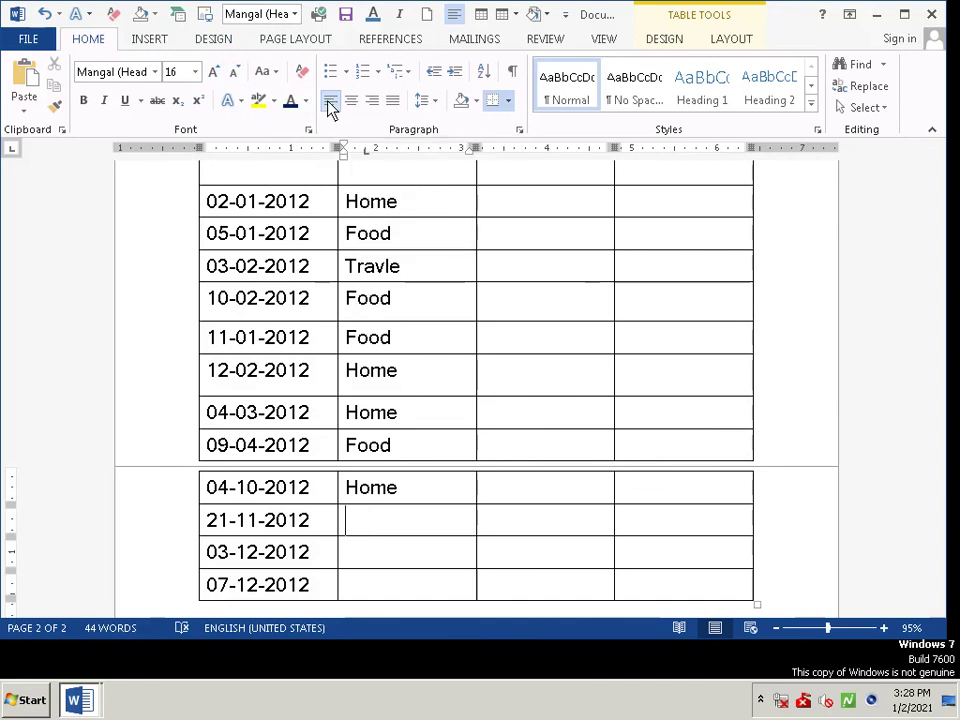
text(foo)
key(Left)
key(BackSpace)
key(BackSpace)
text(F)
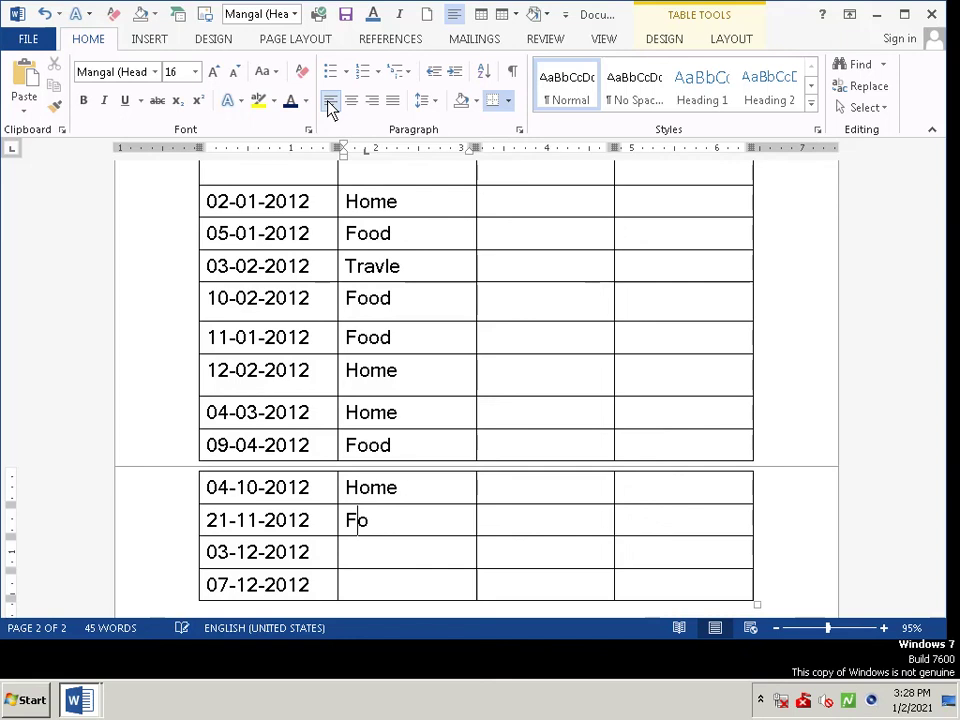
text(oo)
key(Right)
key(Tab)
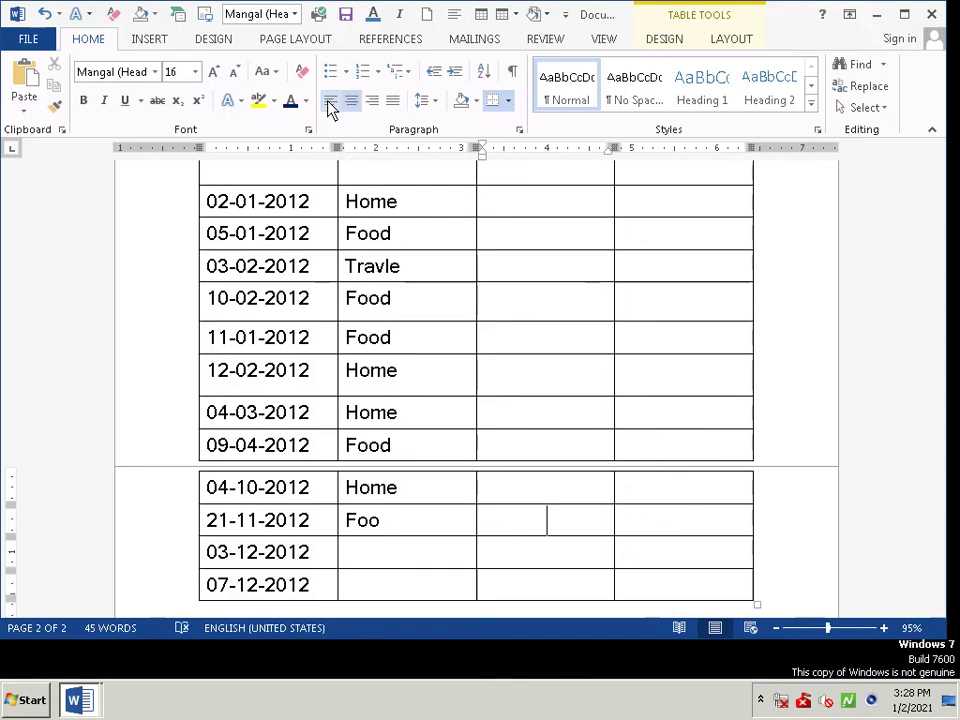
key(Left)
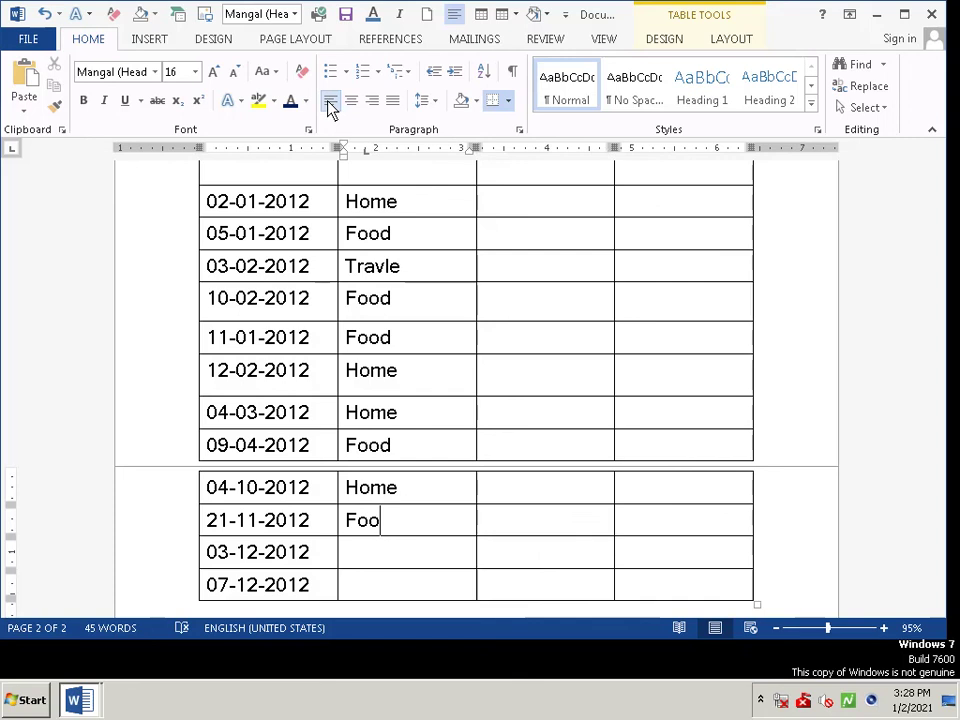
text(d)
Enter Travle as the 03-12-2012 category, fixing the misspelled Trvle
key(Down)
key(Left)
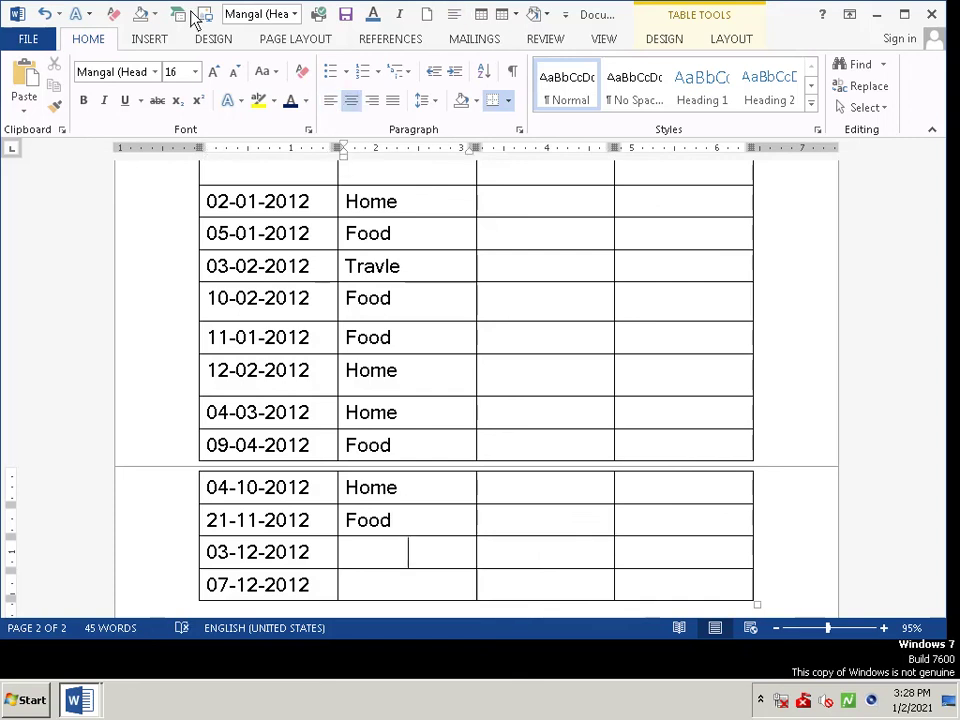
key(Right)
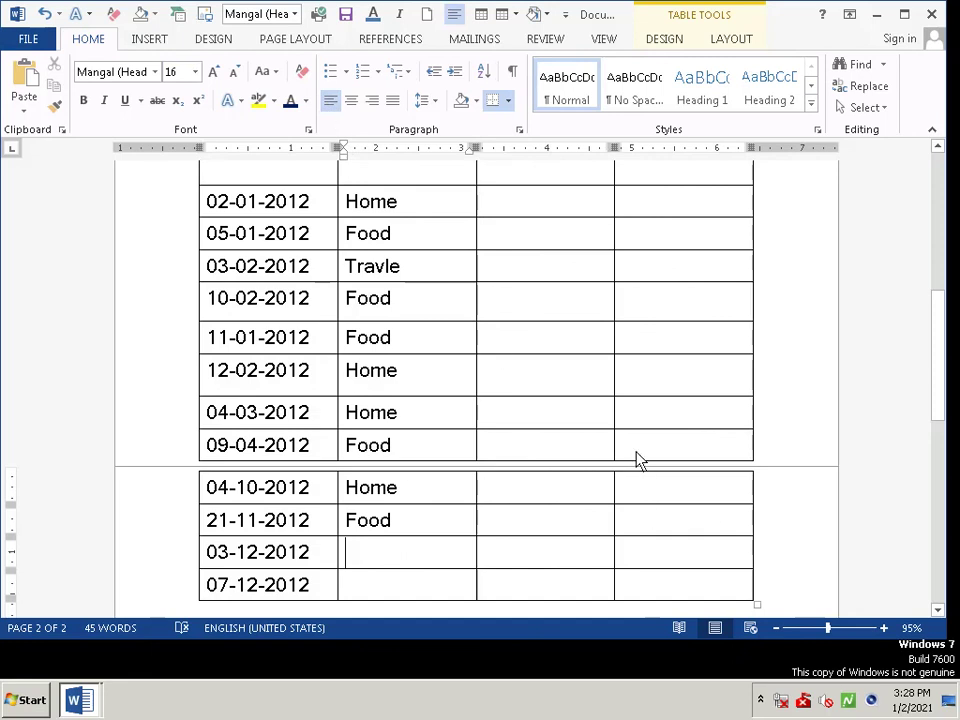
text(T)
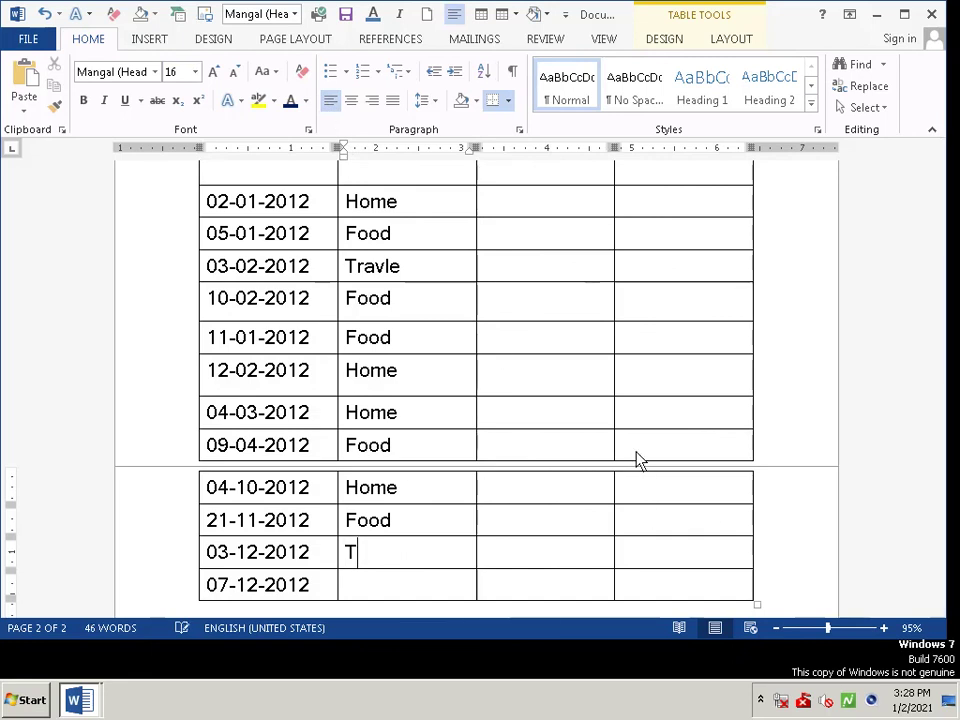
text(r)
text(vle)
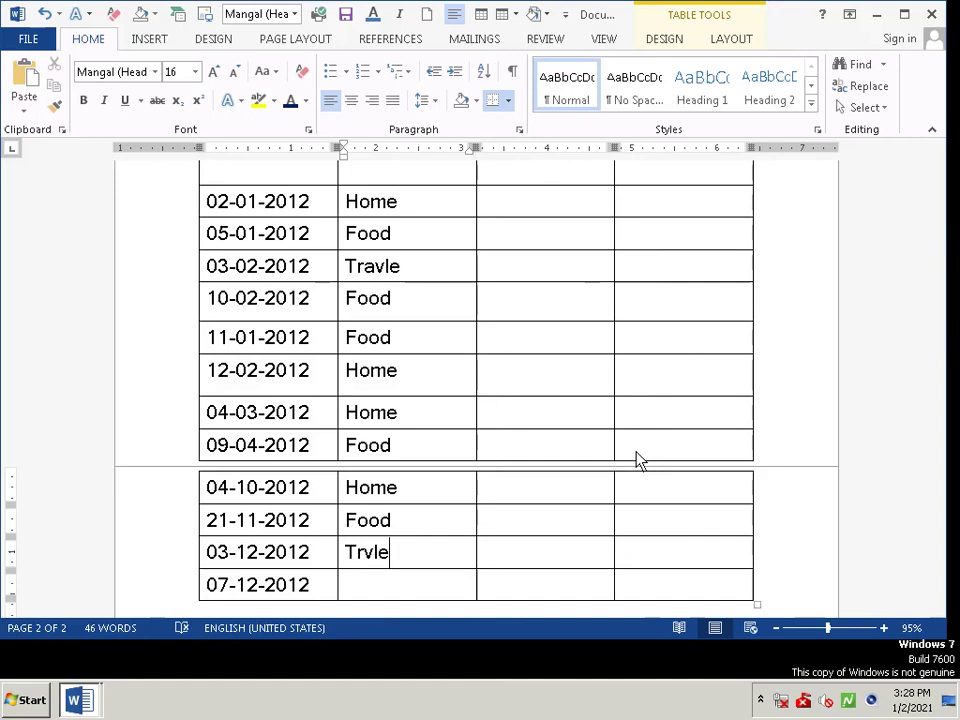
key(Left)
key(Left)
text(a)
key(Down)
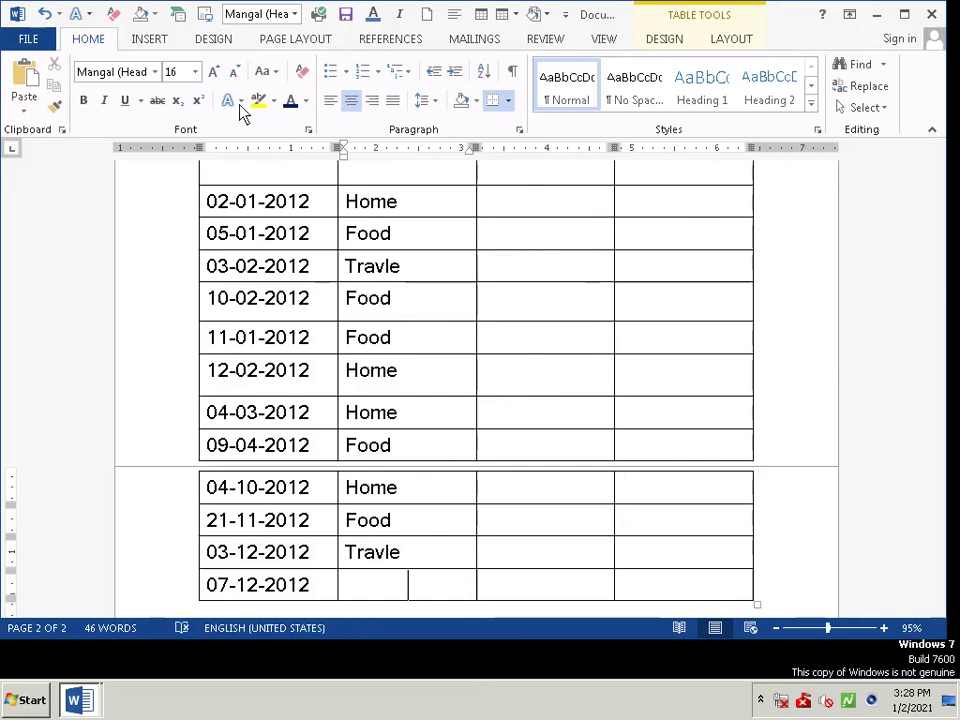
Enter Home, left-aligned, as the 07-12-2012 category
click(329, 101)
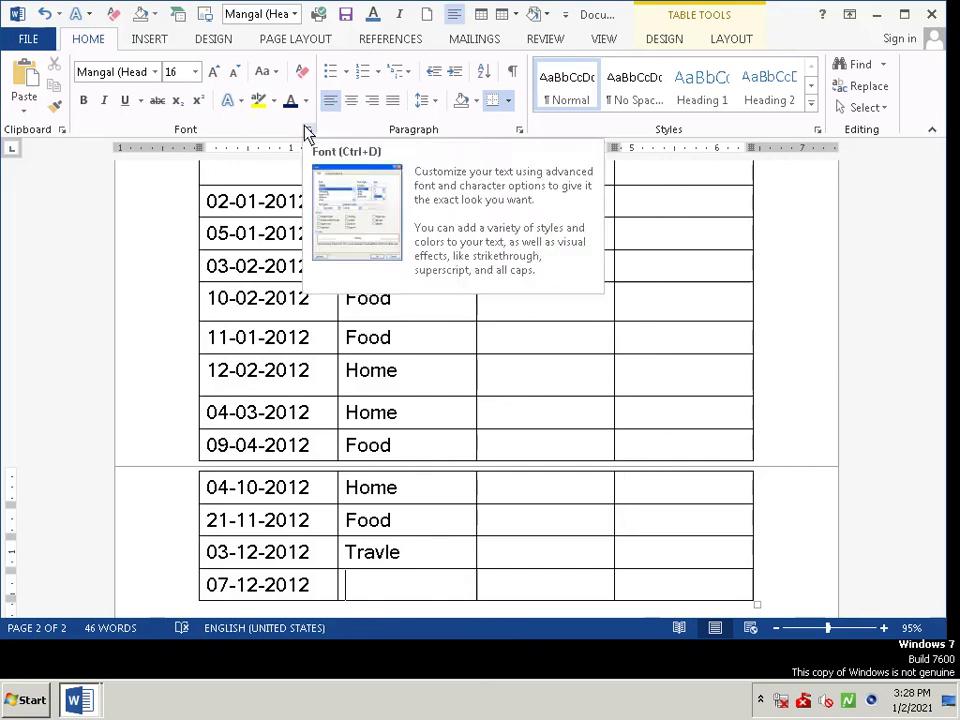
text(Hom)
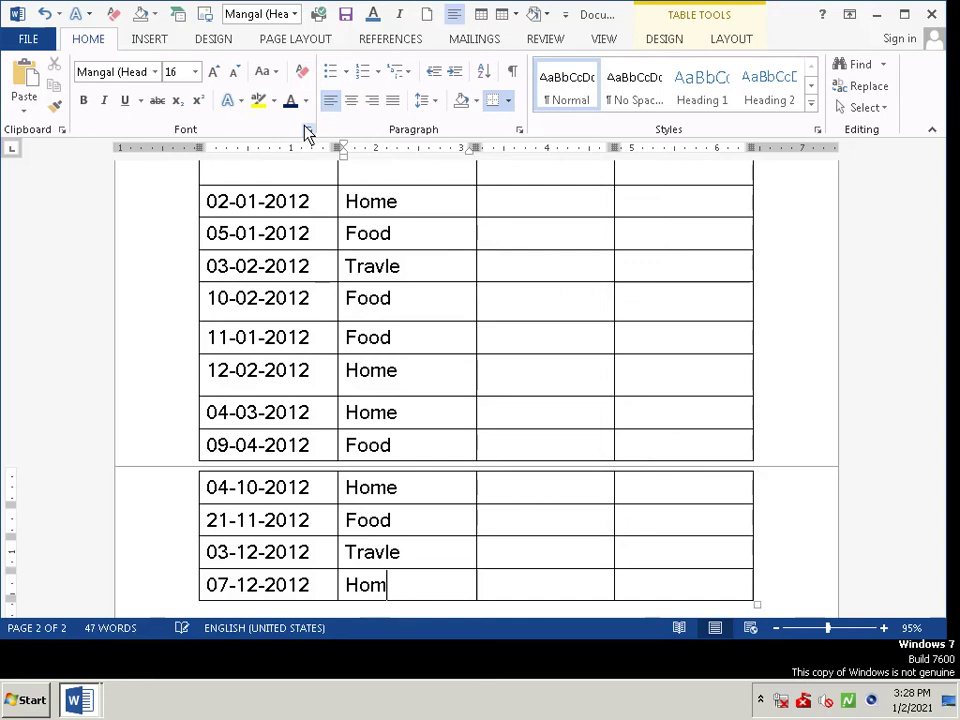
text(e)
key(Tab)
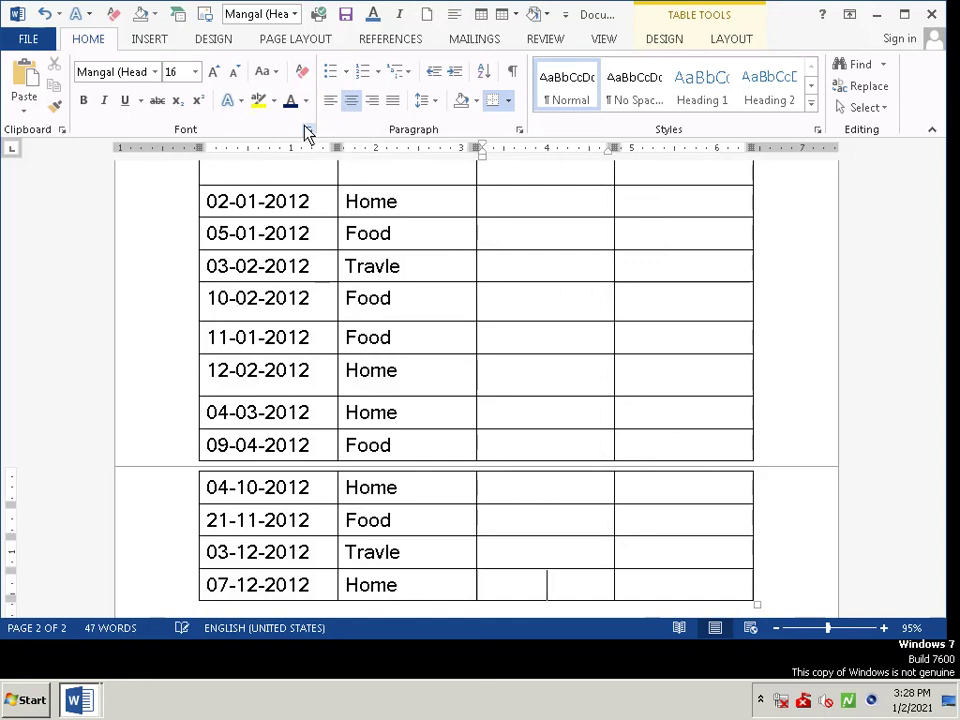
key(Up)
key(Up)
key(Up)
key(Up)
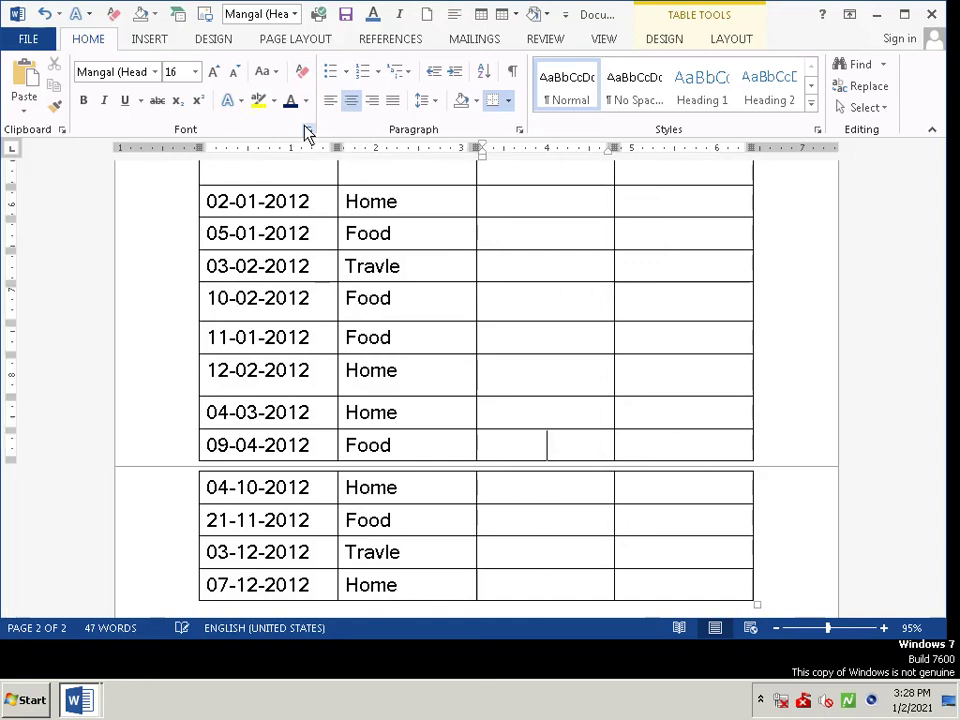
key(Up)
key(Up)
key(Up)
key(Up)
key(Up)
key(Up)
key(Up)
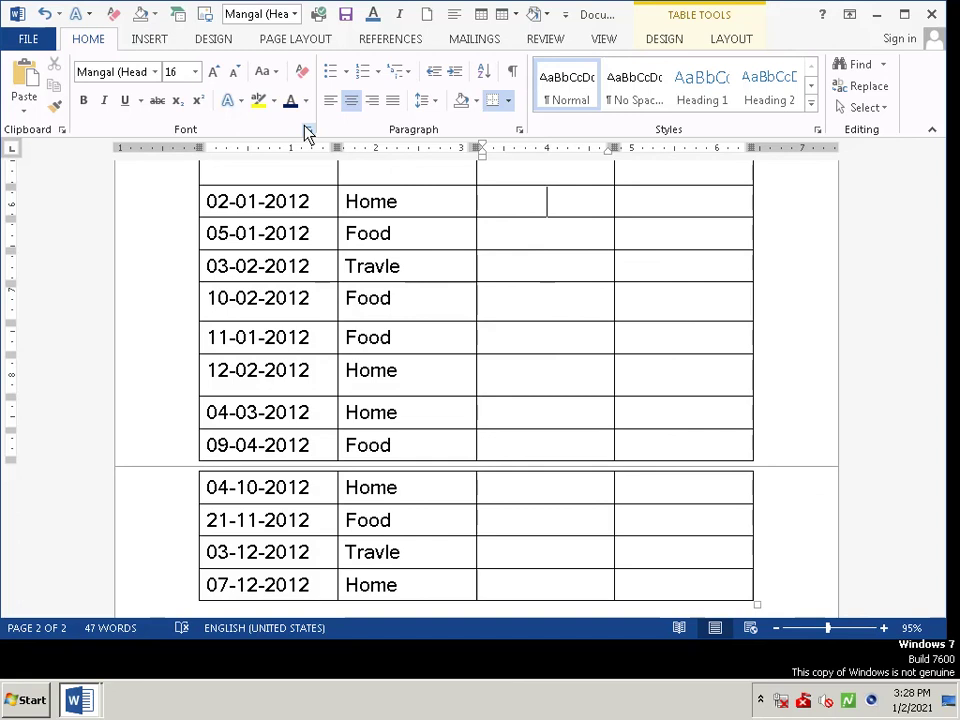
key(Up)
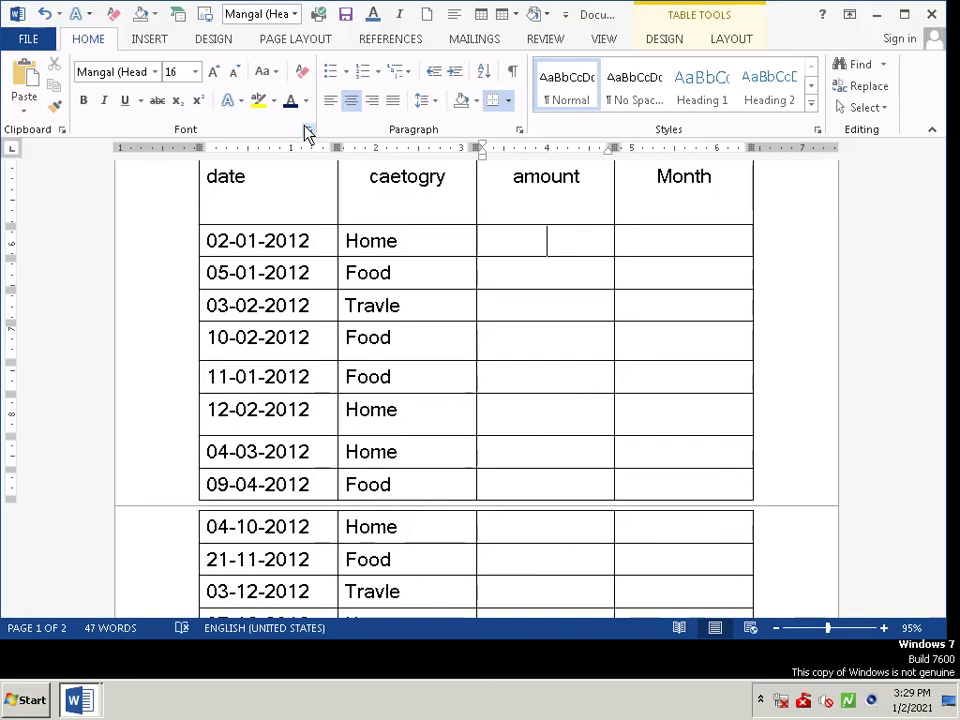
key(F7)
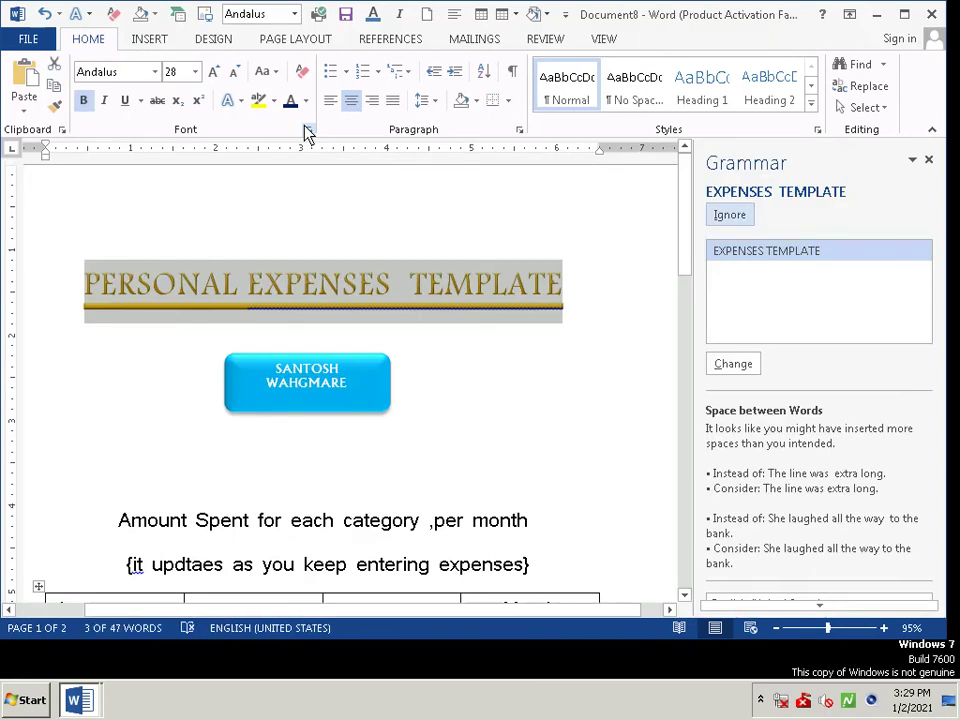
click(929, 163)
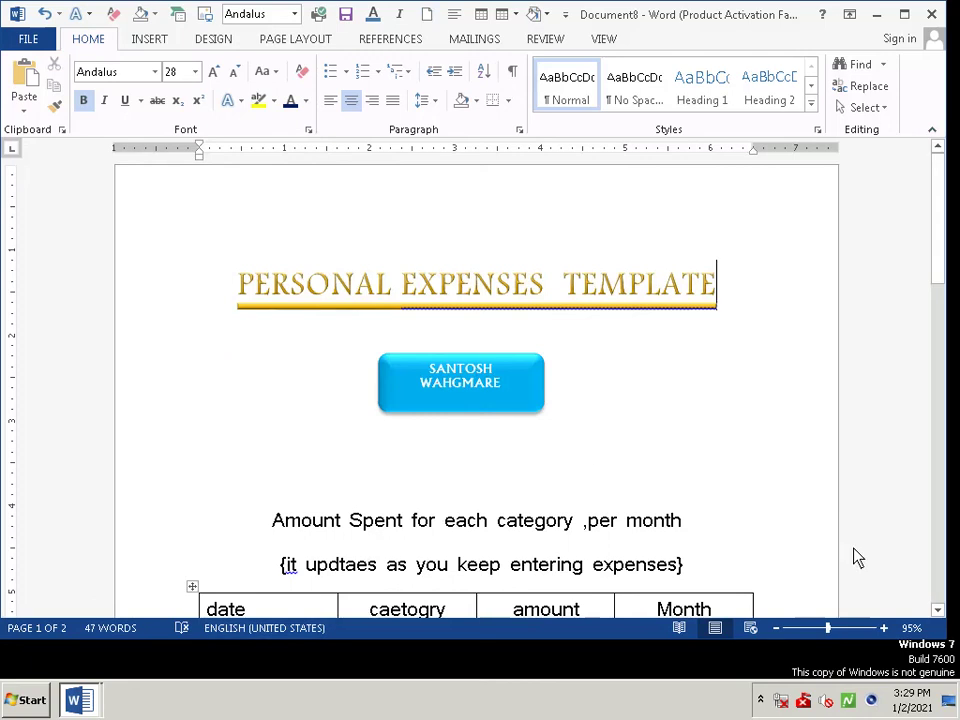
click(898, 274)
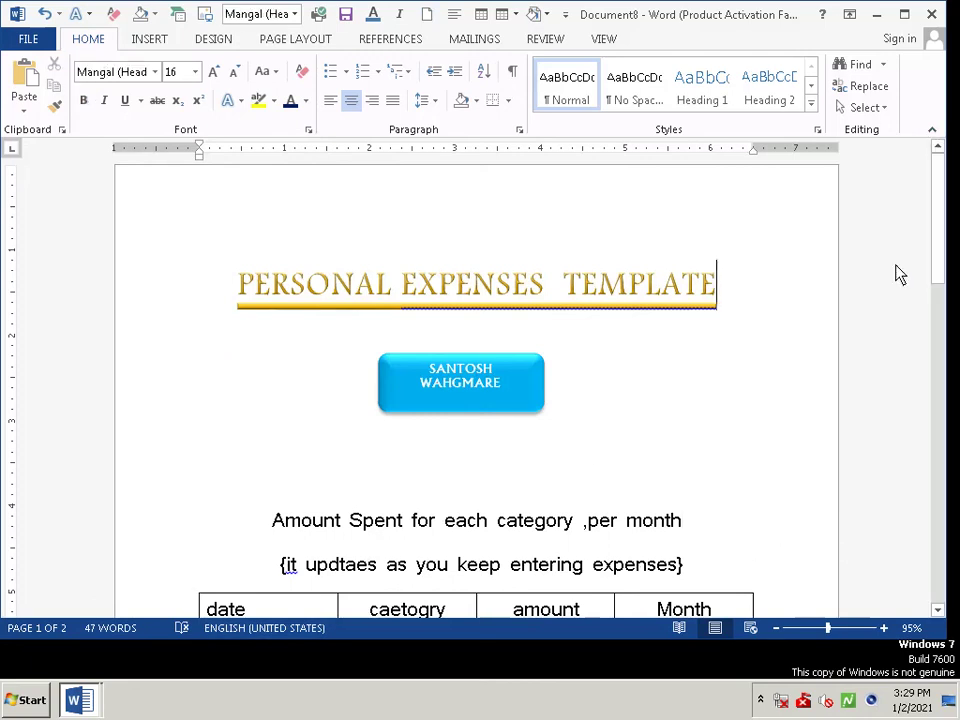
drag(940, 255, 935, 340)
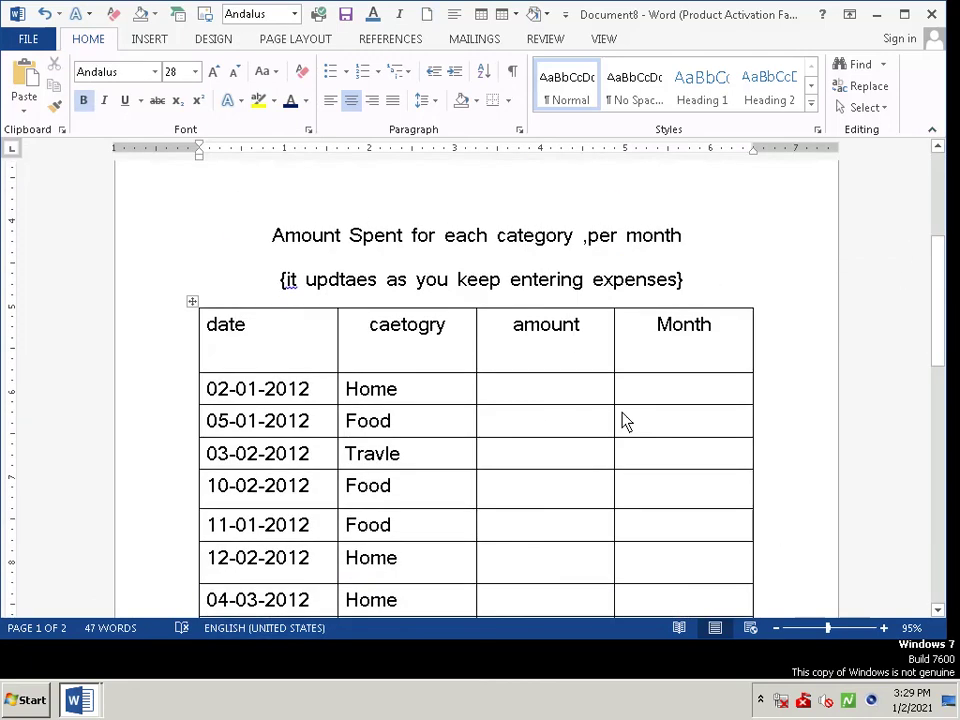
click(567, 391)
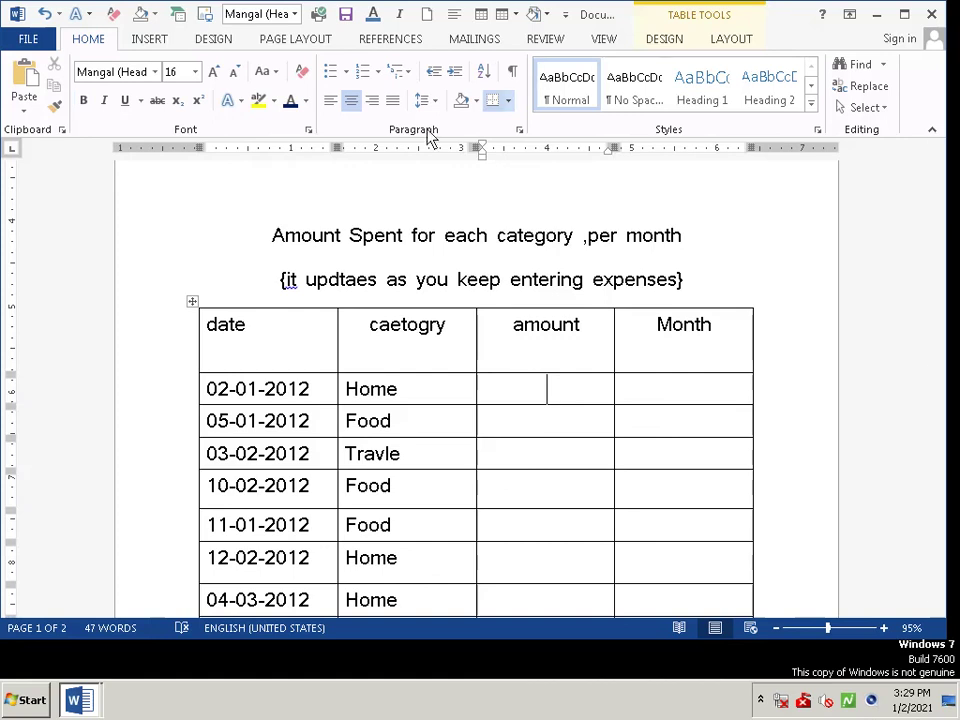
click(331, 111)
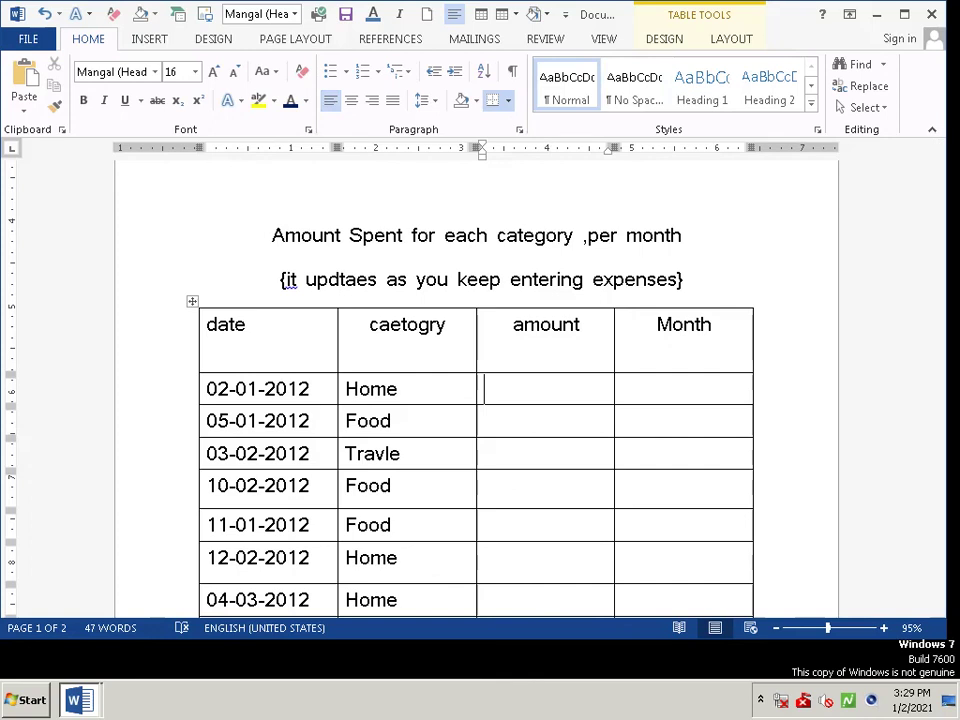
text(rS)
key(BackSpace)
key(BackSpace)
text(r)
text(s)
key(Down)
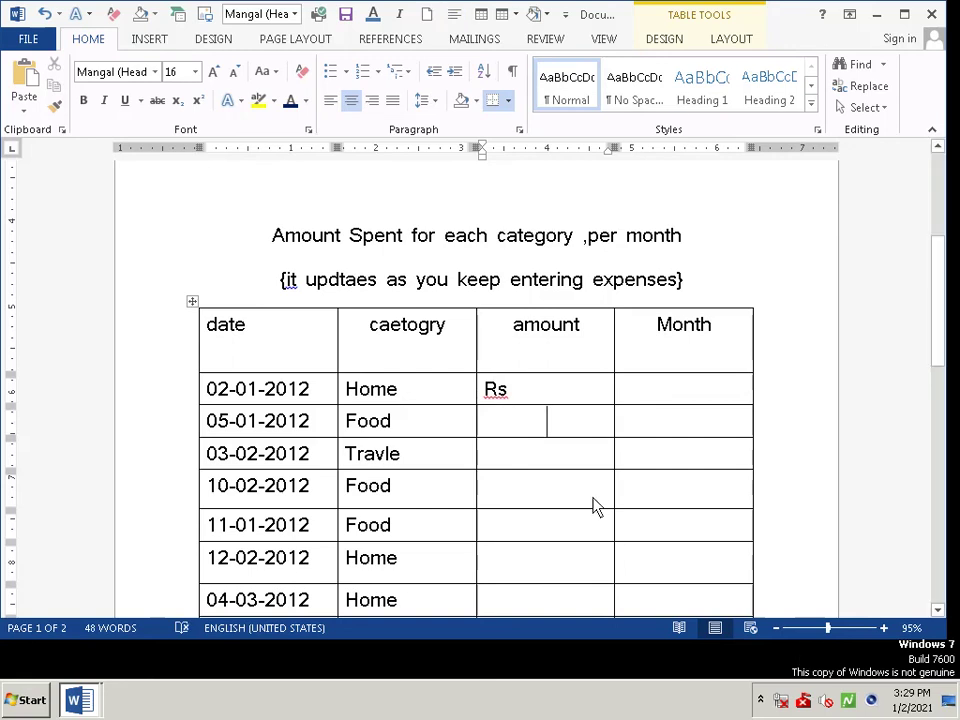
click(557, 317)
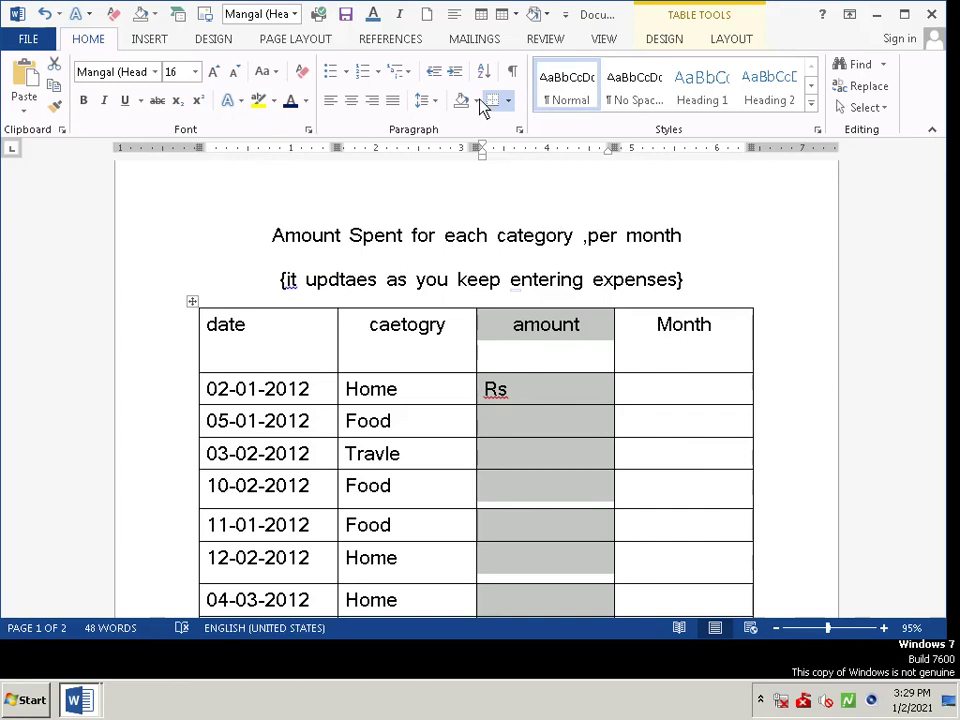
click(334, 104)
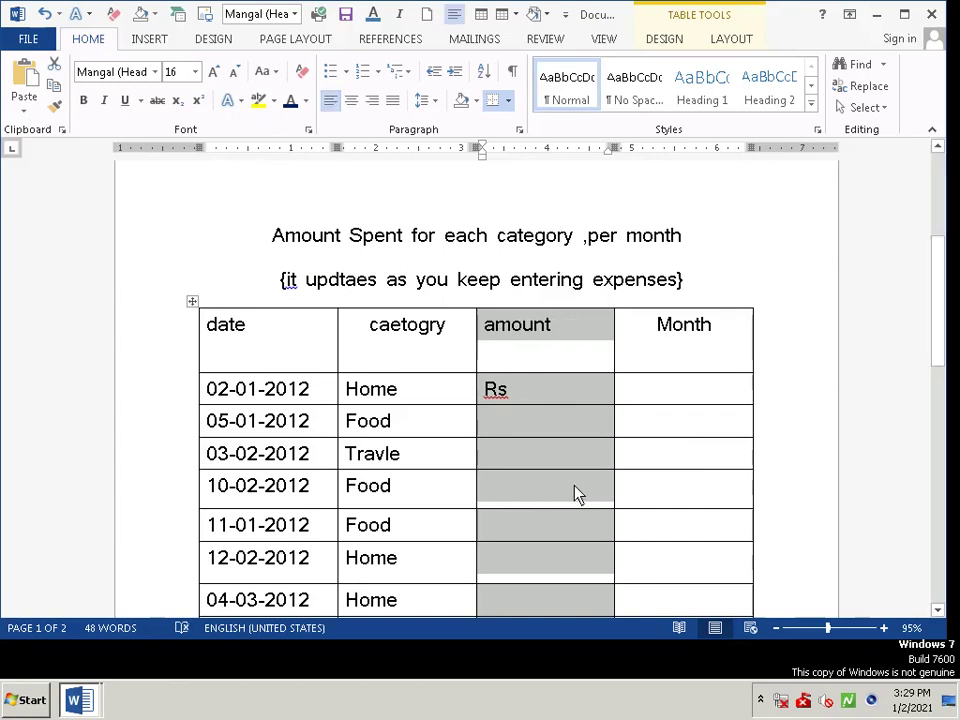
click(497, 428)
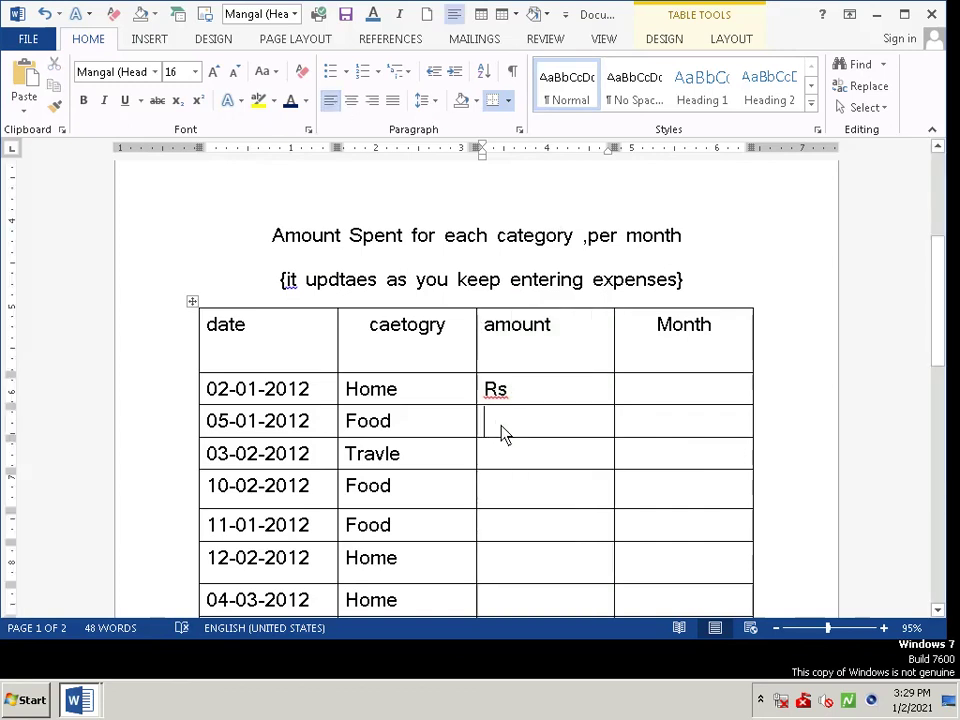
text(r)
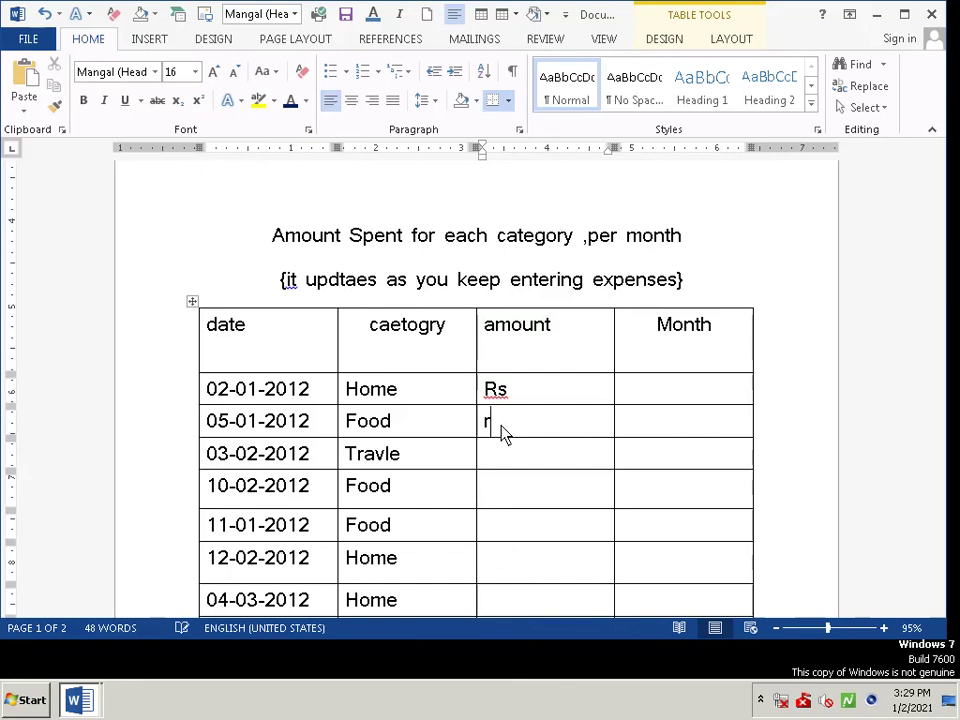
text(s)
key(Down)
text(rs)
key(Down)
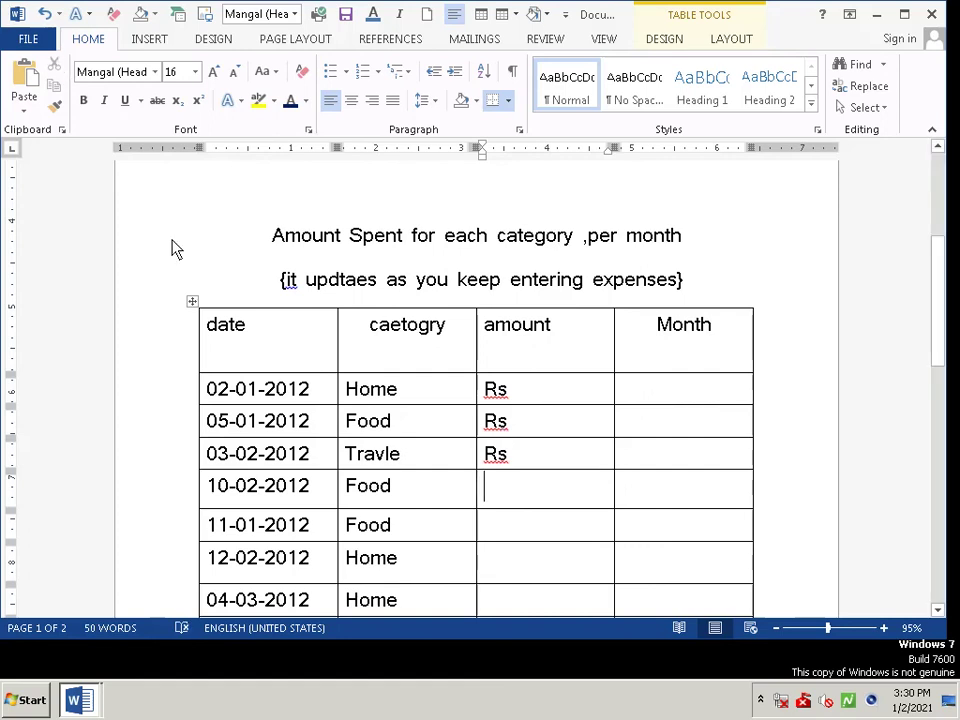
text(rs)
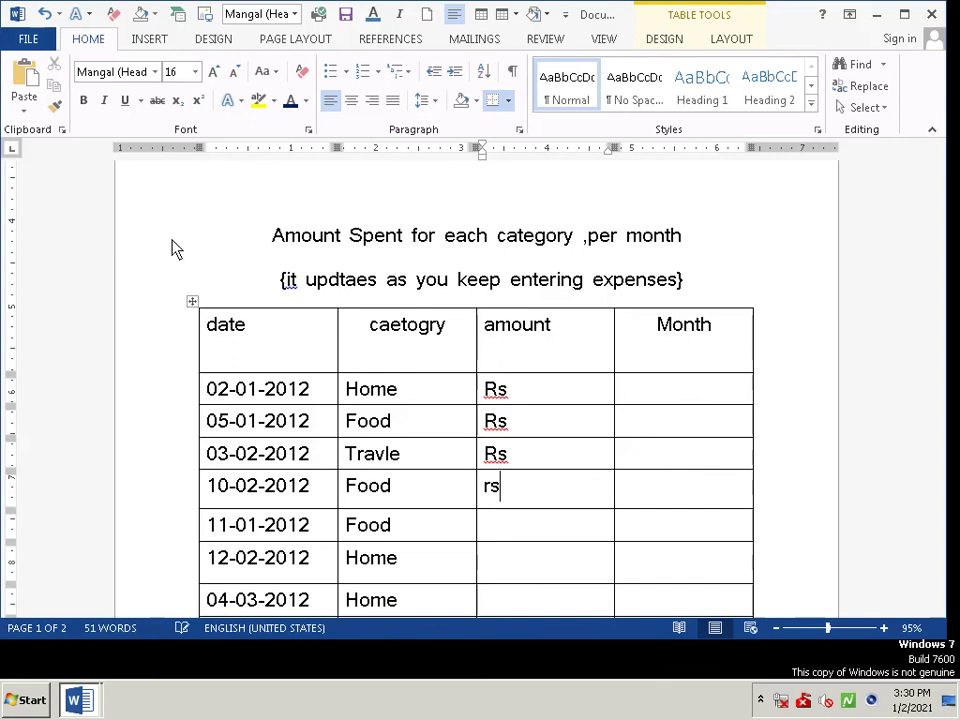
key(Down)
text(r)
text(s)
key(Down)
text(r)
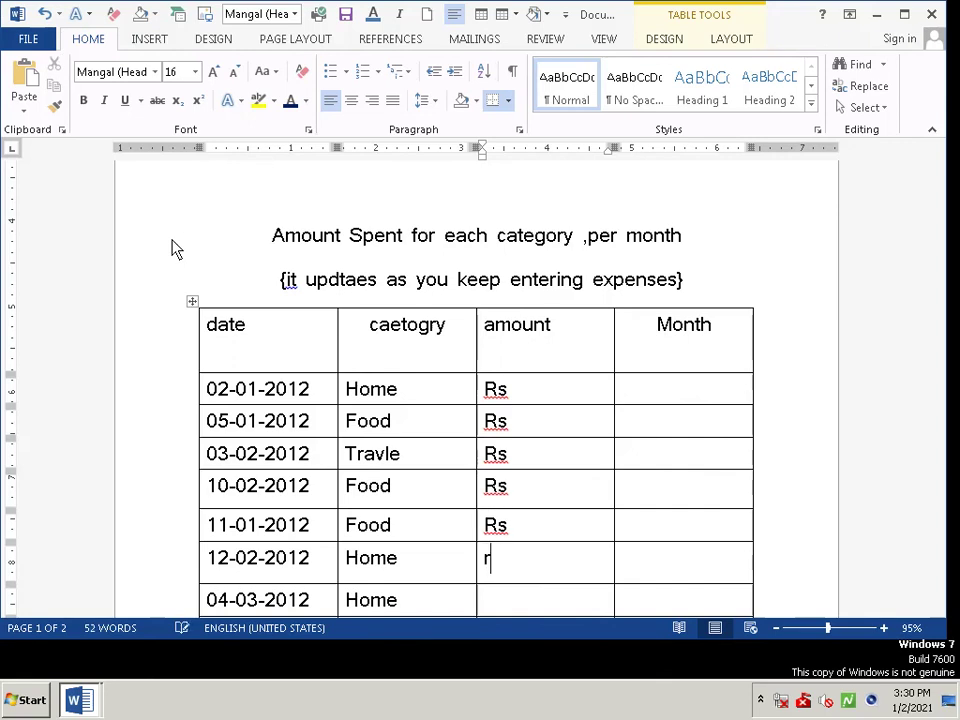
text(s)
key(Down)
text(s)
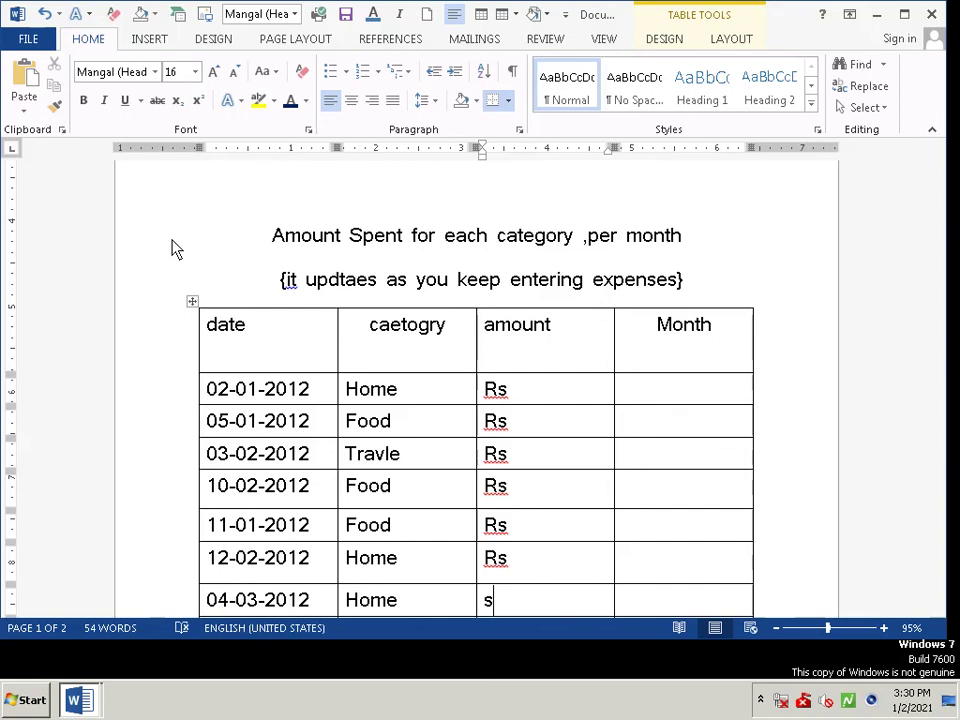
key(BackSpace)
text(rs)
key(Down)
text(rs)
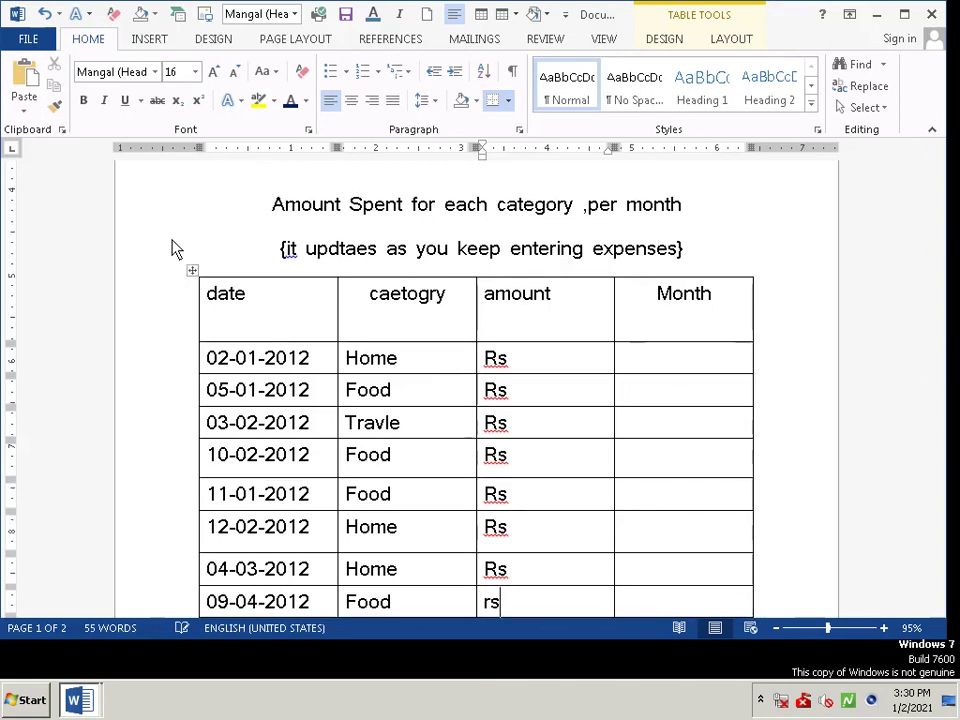
key(Down)
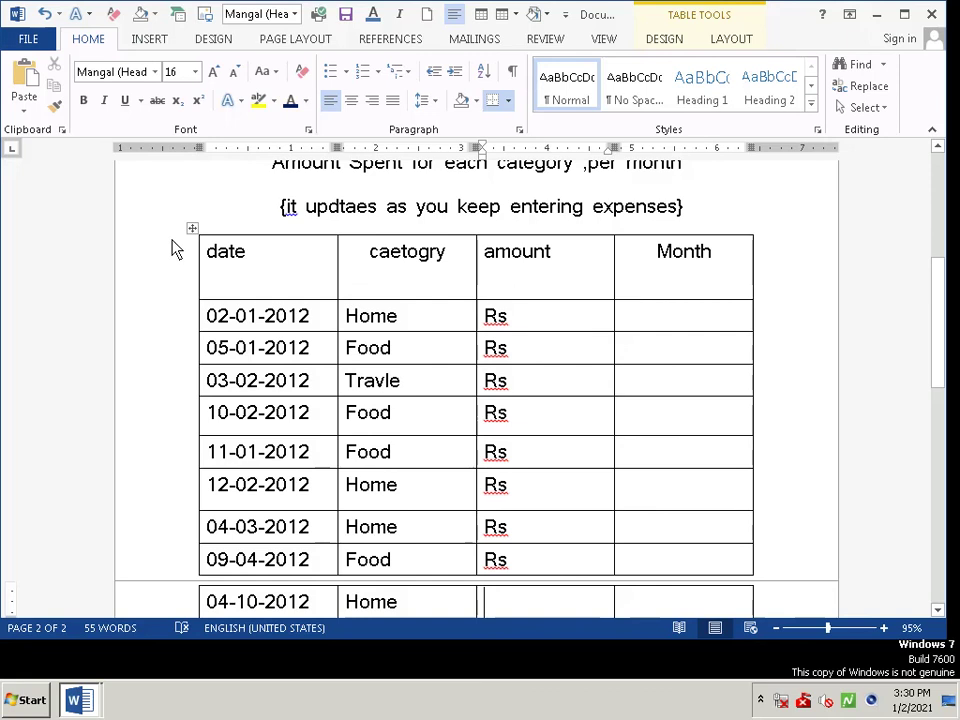
text(rs)
key(Down)
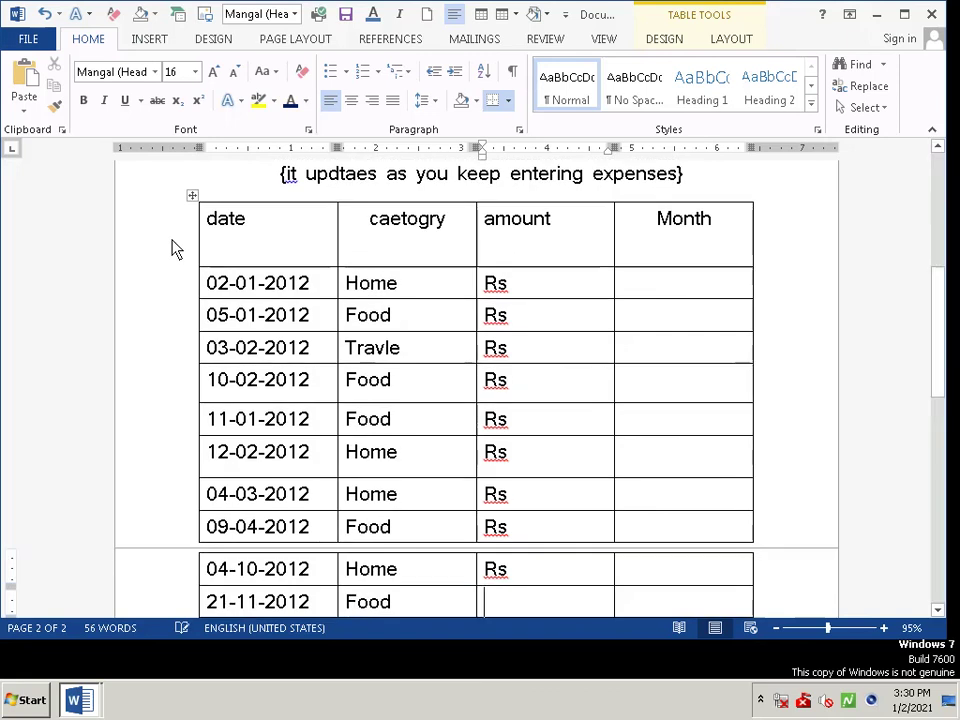
text(rs)
key(Down)
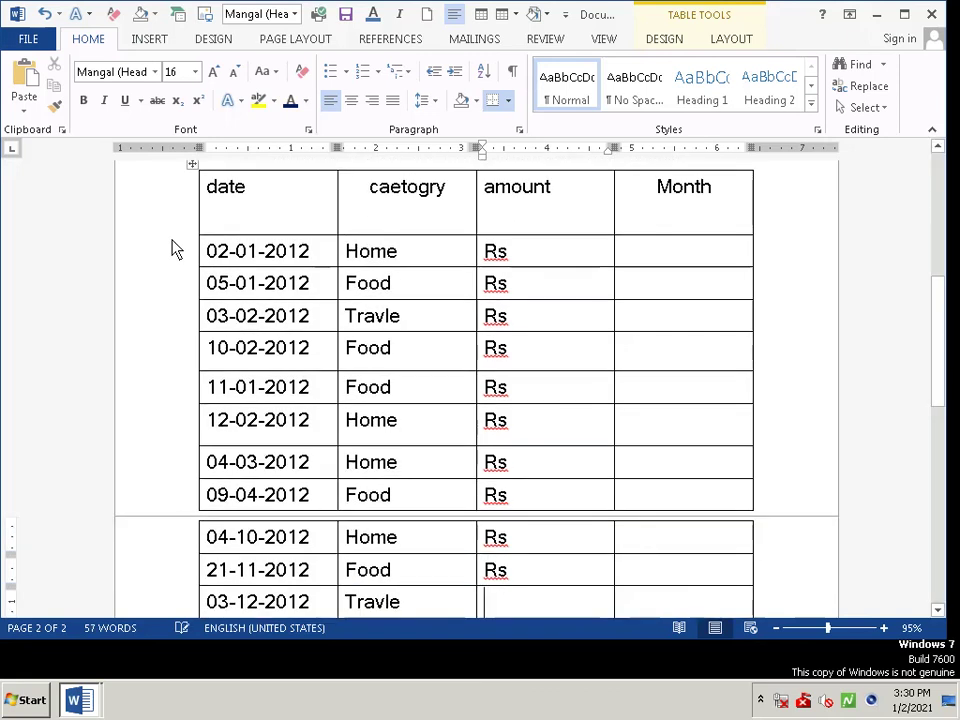
text(rs)
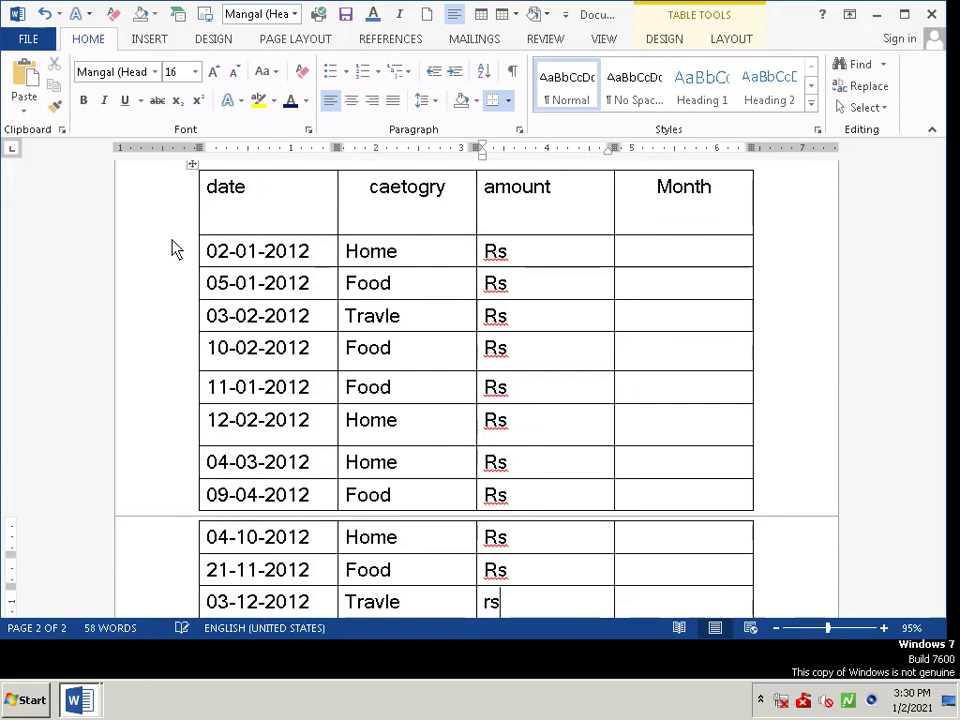
key(Down)
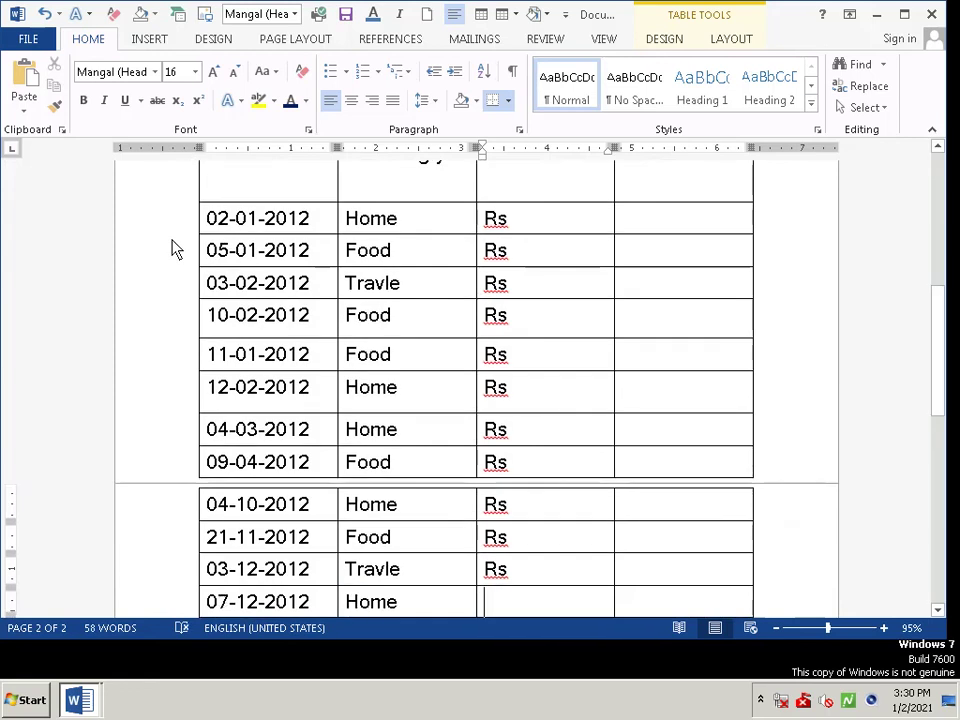
text(rs)
key(Down)
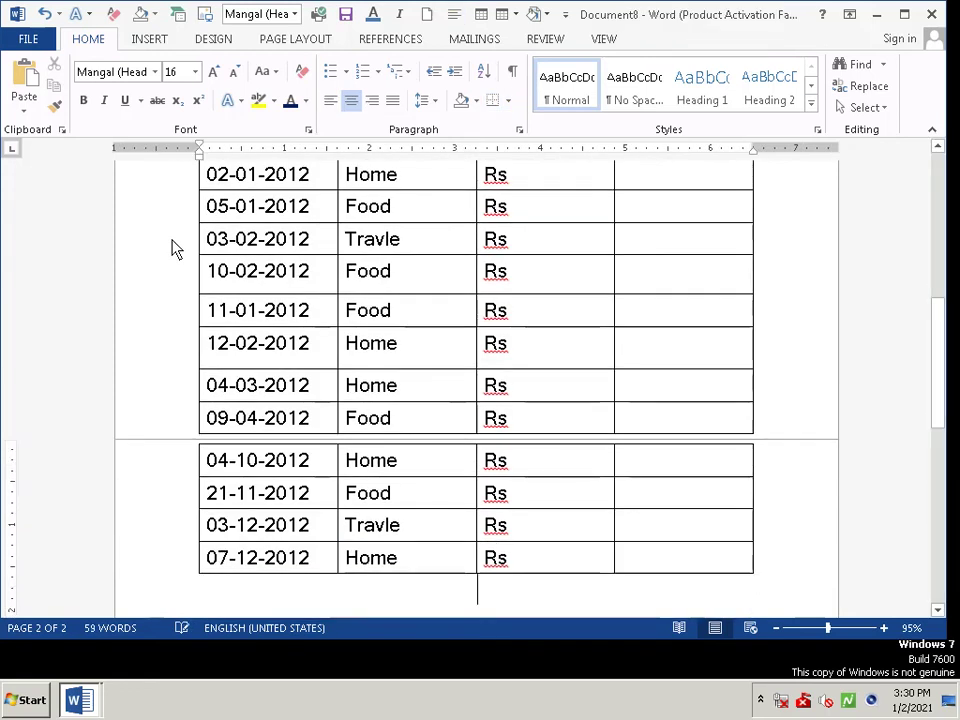
key(Up)
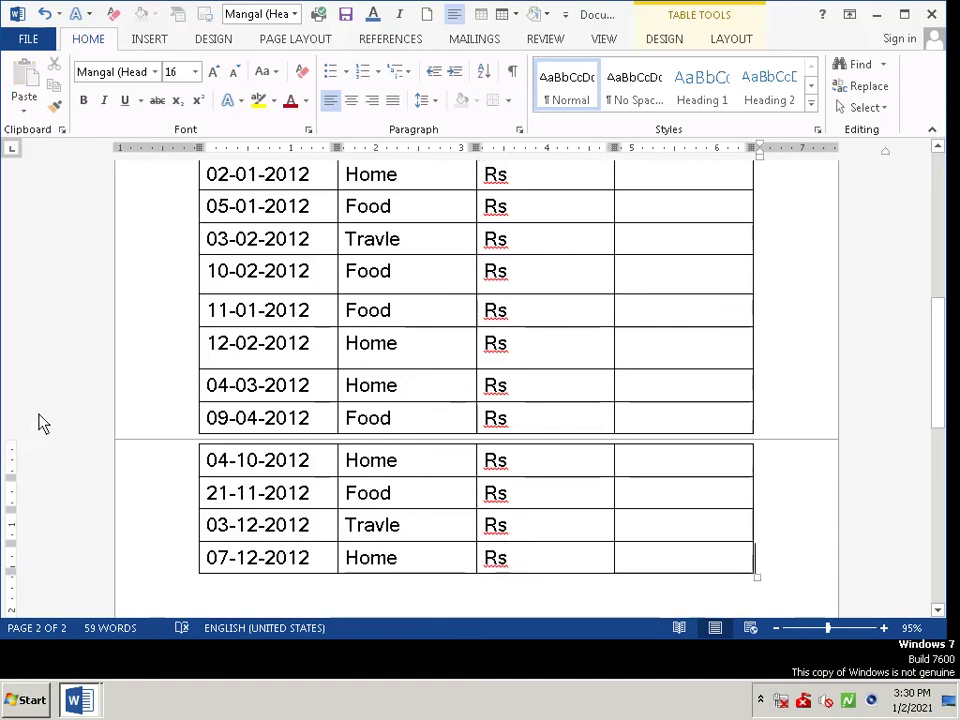
key(ctrl+e)
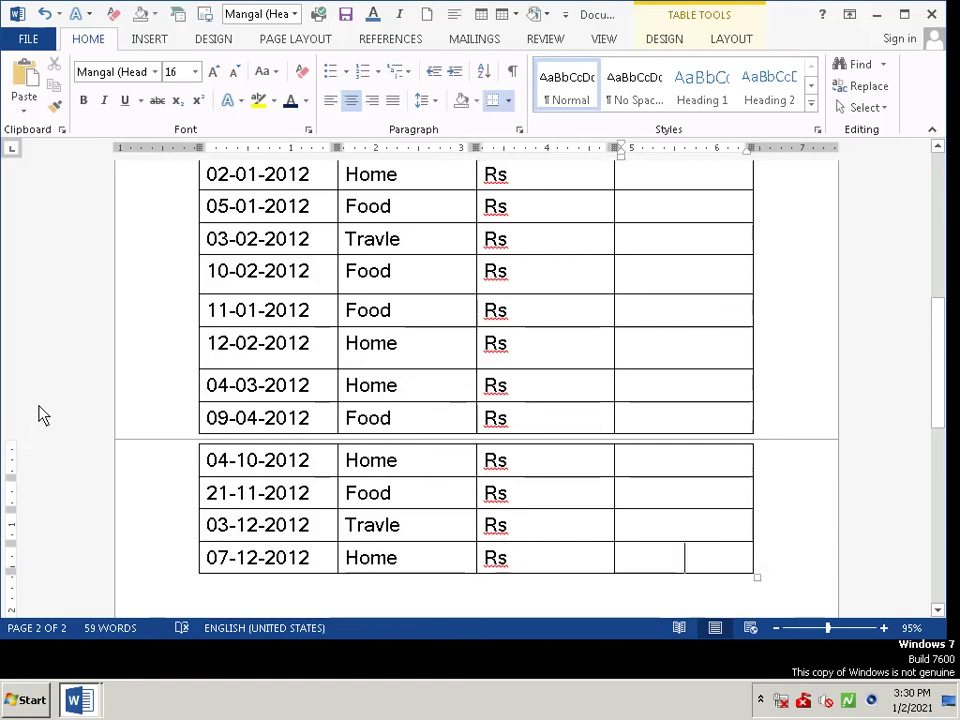
key(Up)
key(Up)
key(Up)
key(Up)
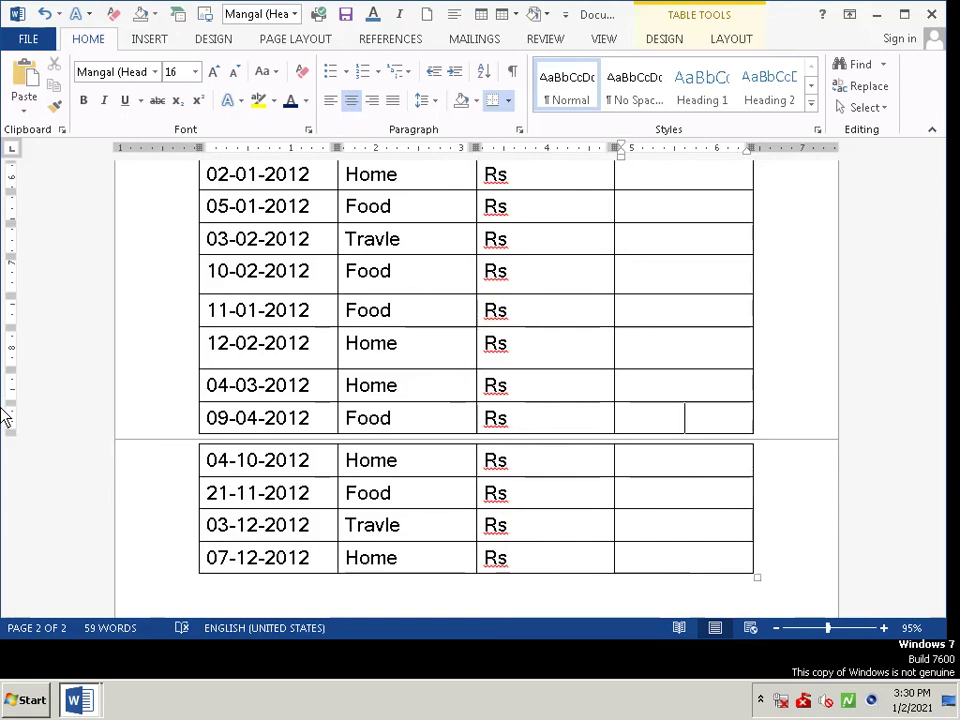
key(Up)
key(Up)
key(Left)
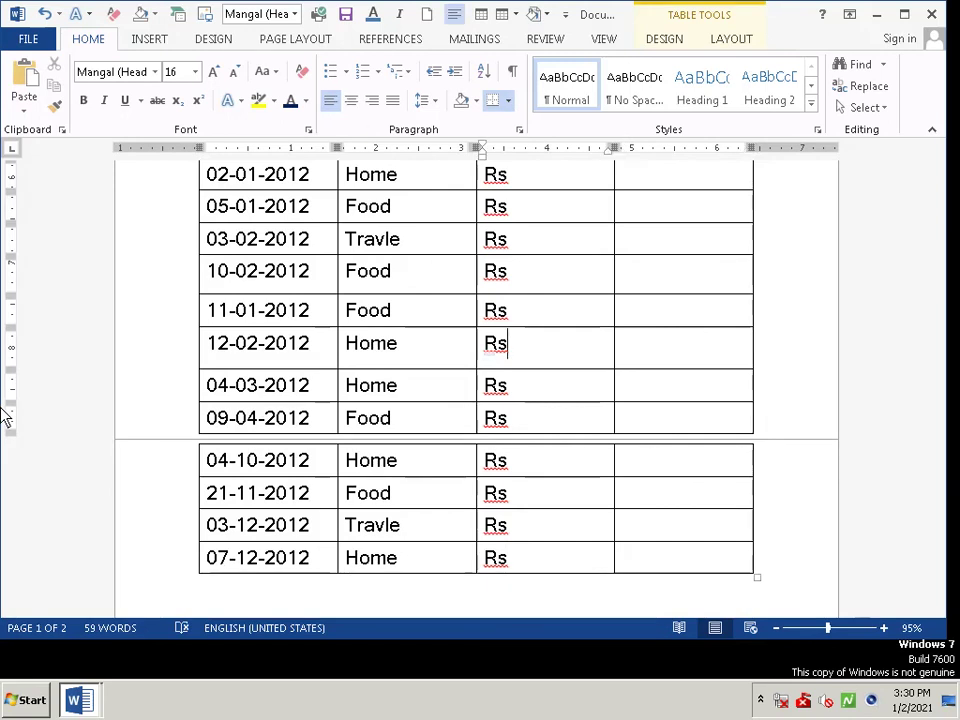
key(Up)
key(Up)
key(Up)
key(Up)
key(Up)
key(Up)
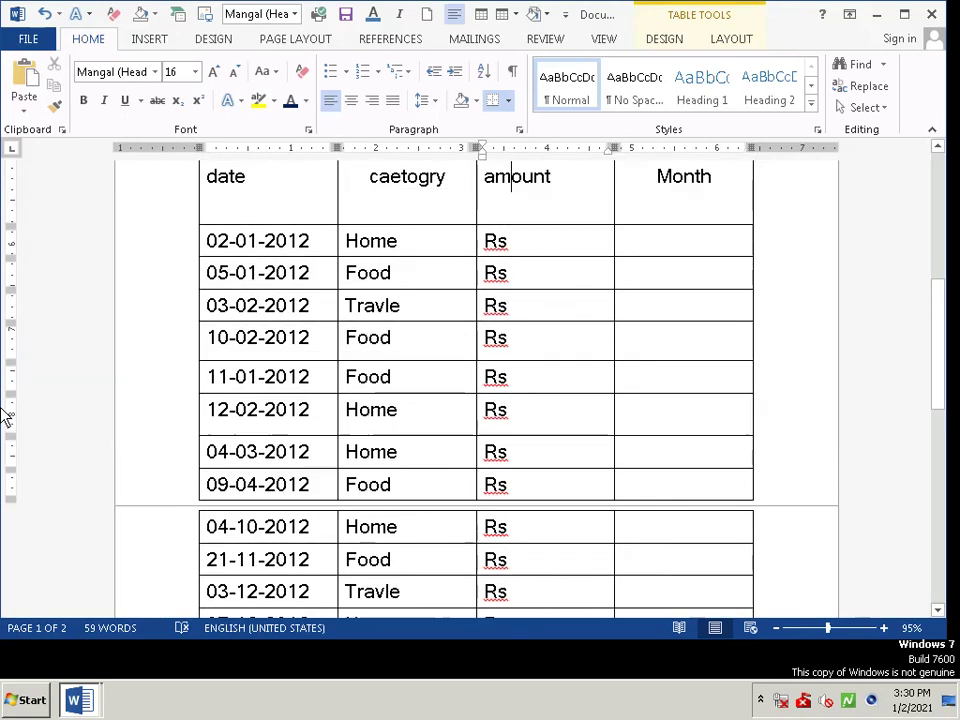
Enter Rs 2,200.35 and Rs 340.400 in the first two amount cells
key(Down)
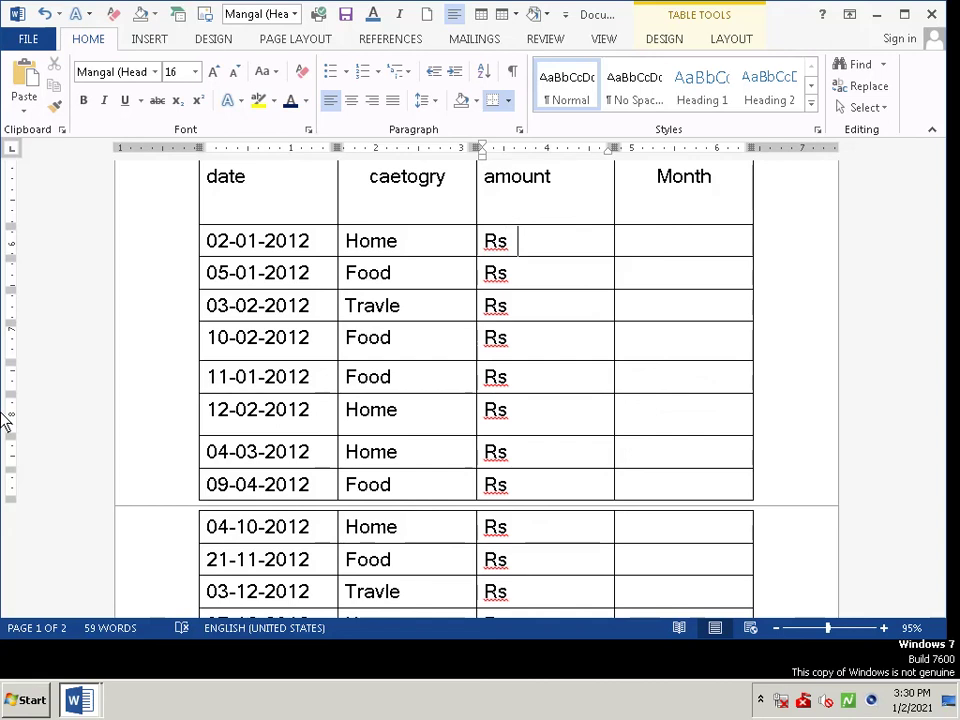
text(2)
text(,2)
text(00.)
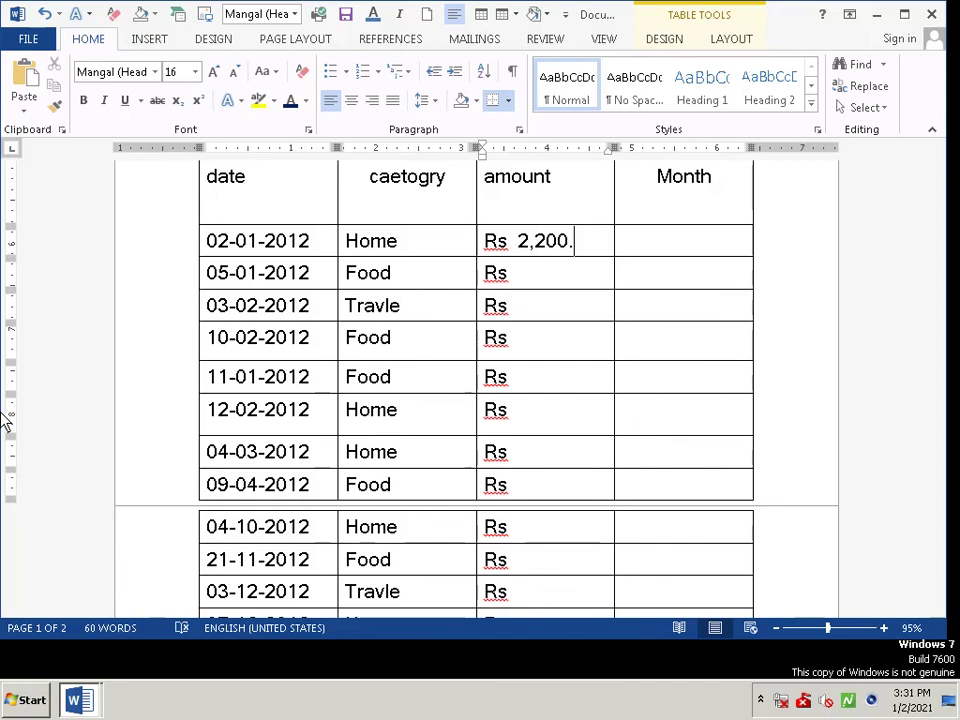
text(35)
key(Down)
text(340)
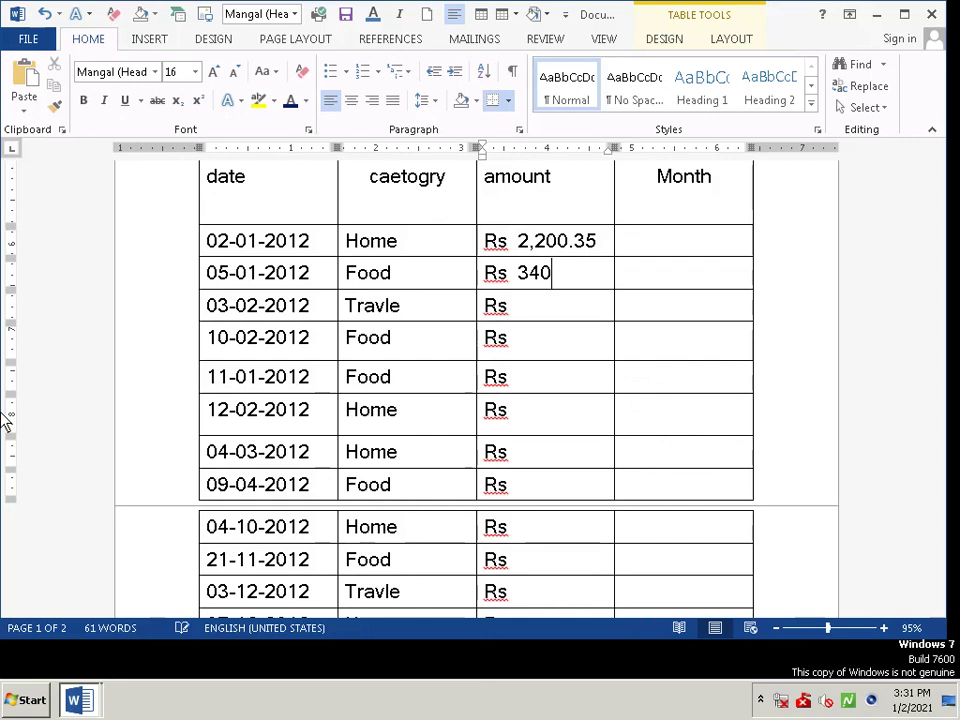
text(.40)
key(Left)
key(Left)
key(Left)
key(Left)
key(Left)
key(Left)
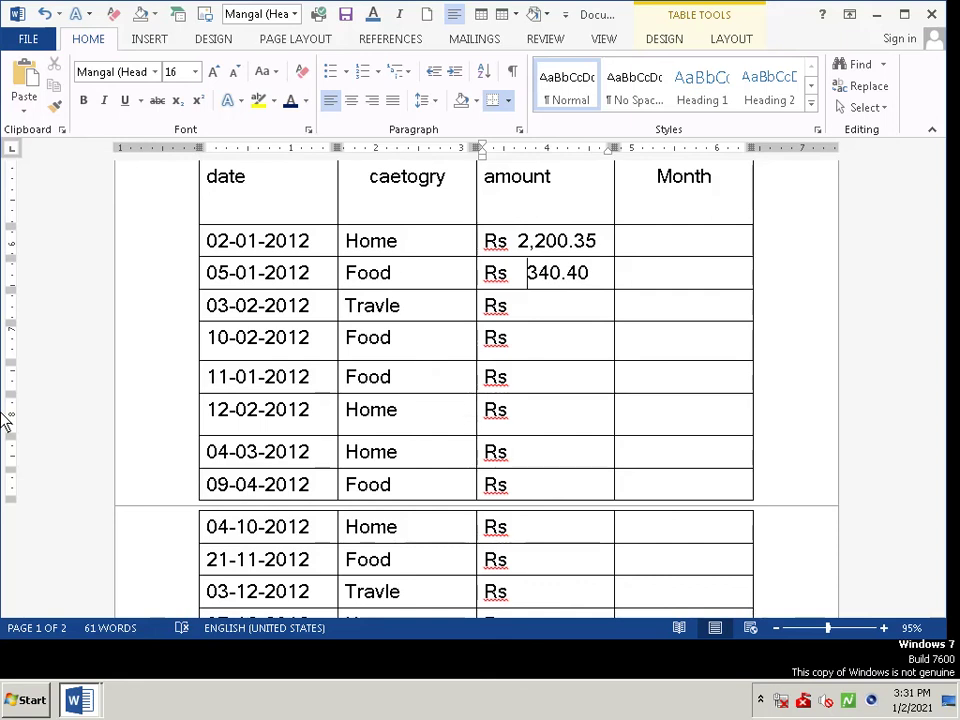
key(BackSpace)
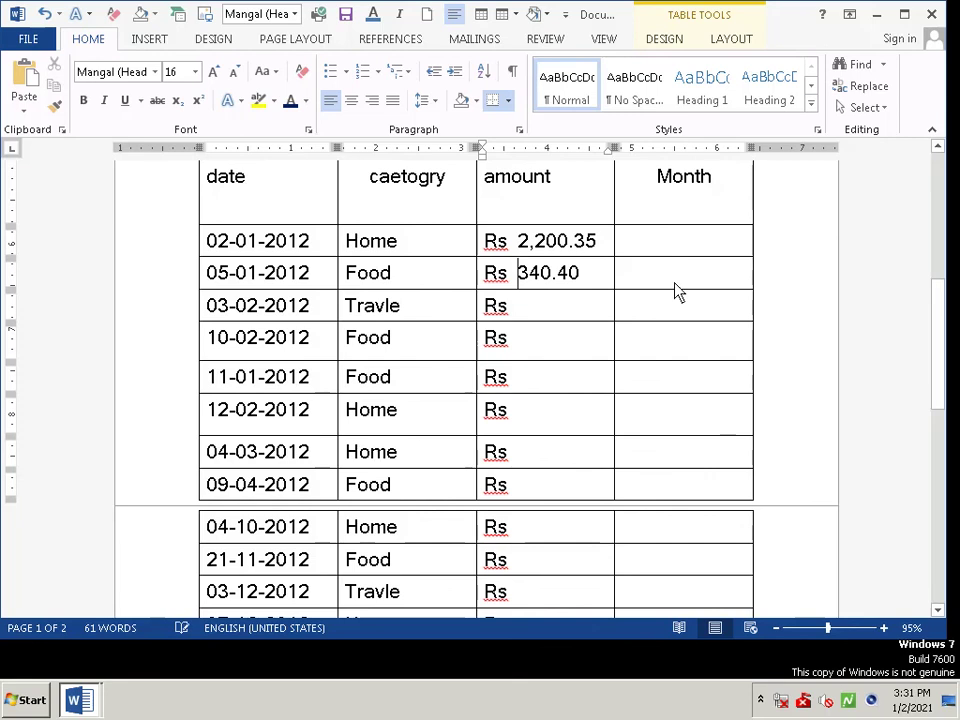
click(577, 276)
text(00)
key(BackSpace)
Enter 450.00 for the Travle row, then 1, 122 and 1222 for the next rows
click(533, 305)
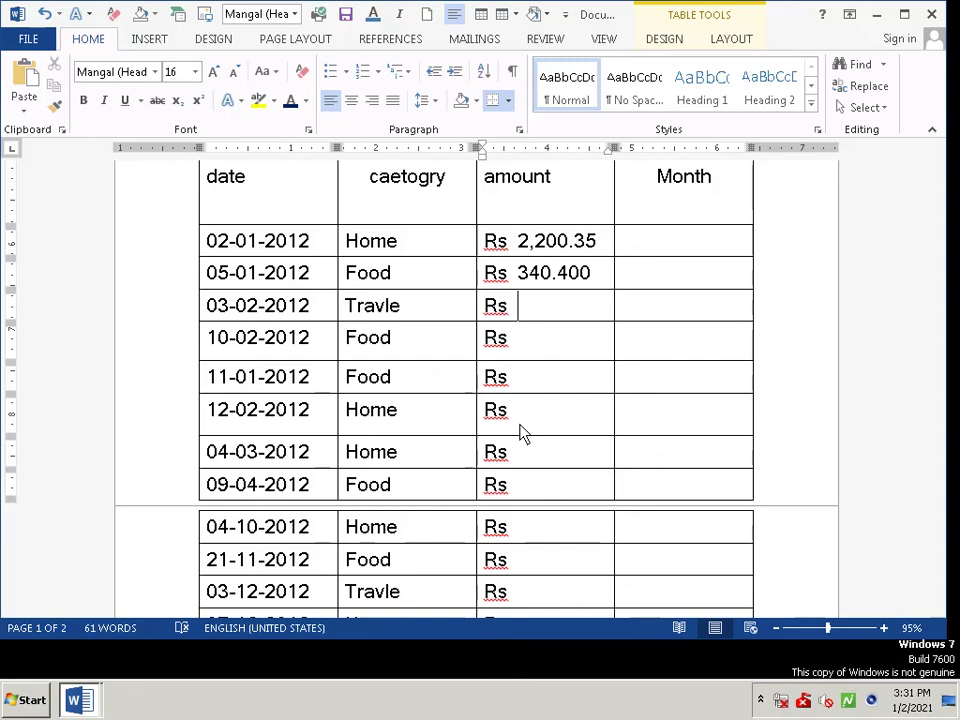
text(4)
text(50)
text(.)
text(00)
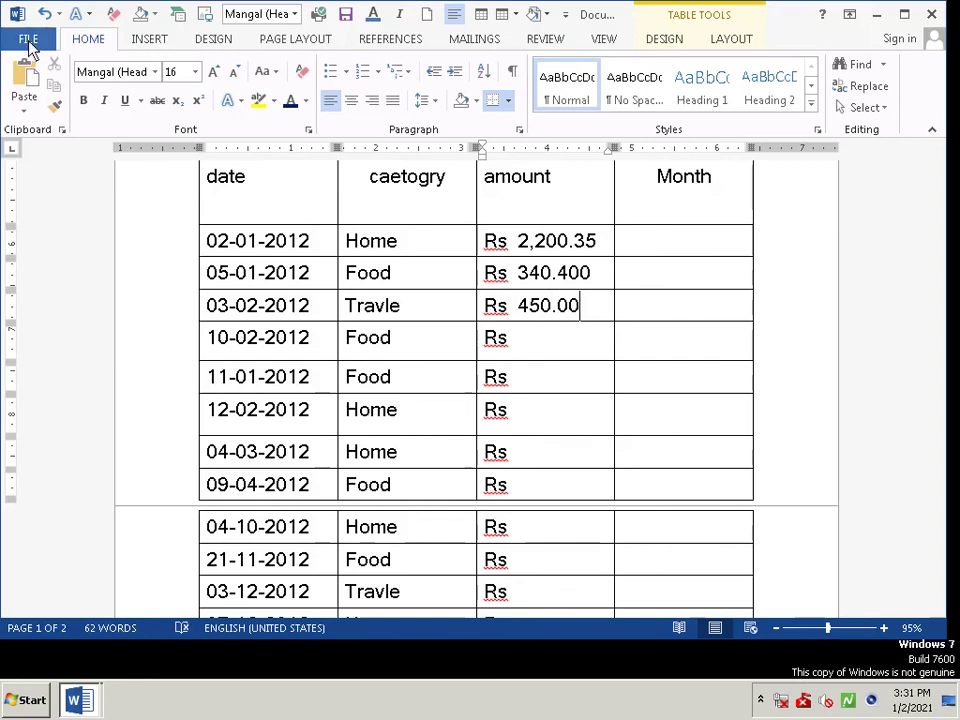
click(514, 346)
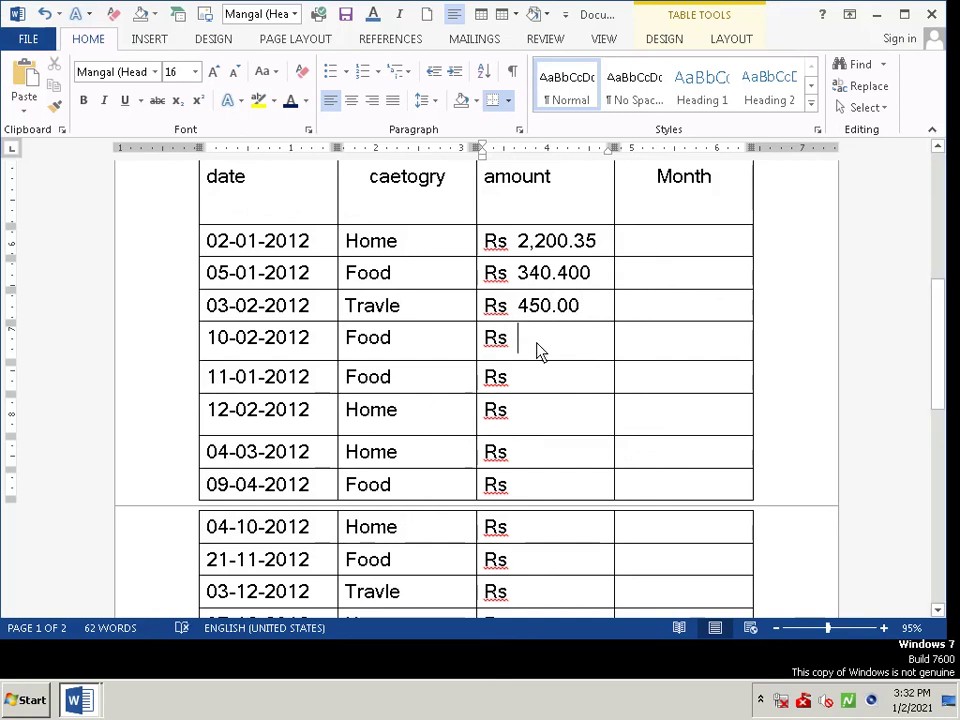
text(100)
key(Down)
text(1)
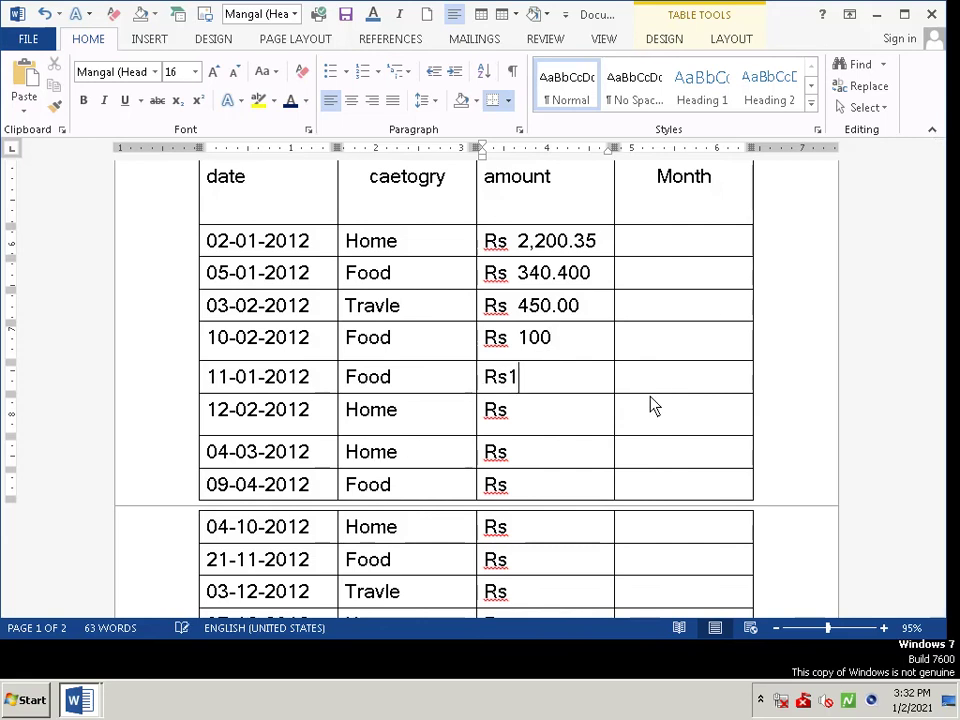
text(22)
key(Down)
text(122)
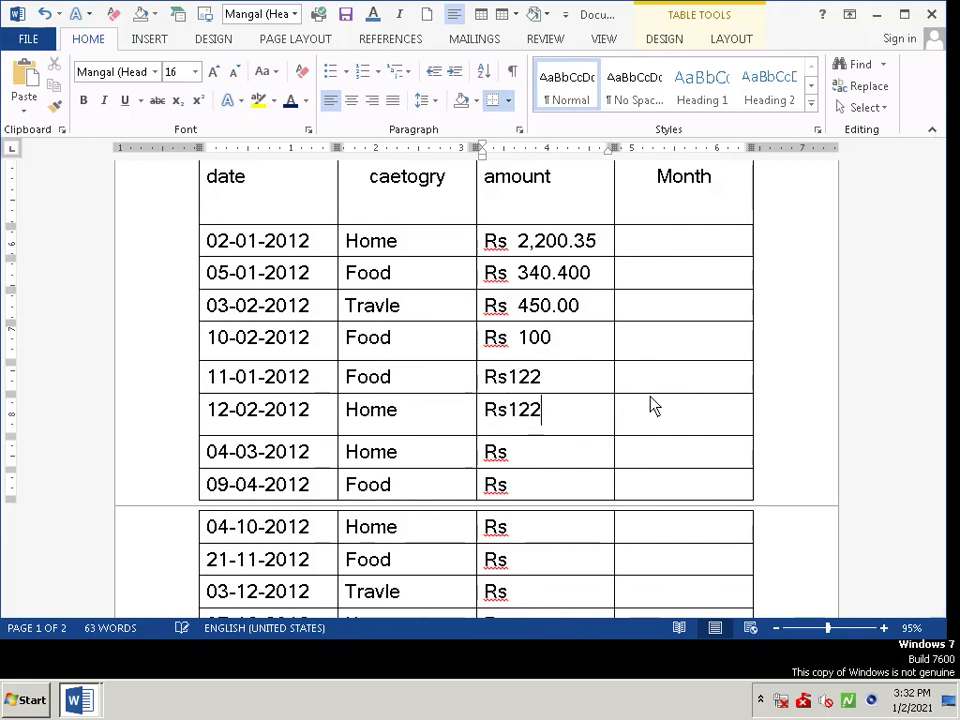
text(2)
Fill the remaining amounts: 11224, 1244, filler qwwrr and 23355 for 21-11-2012
key(Down)
text(11)
text(224)
key(Down)
text(124)
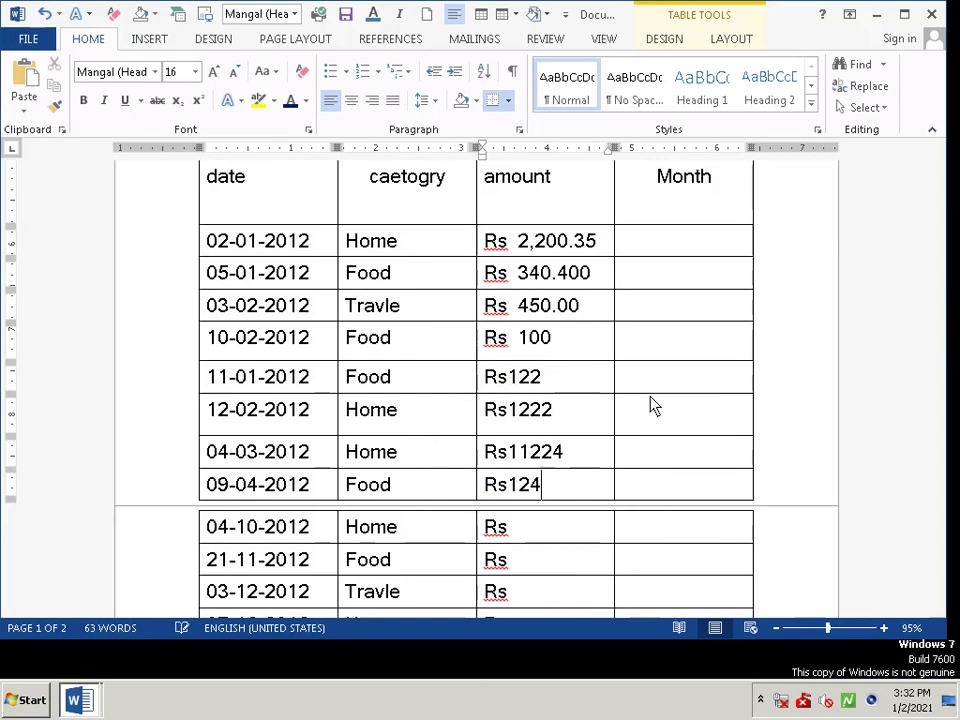
text(4)
key(Down)
text(qwwrr)
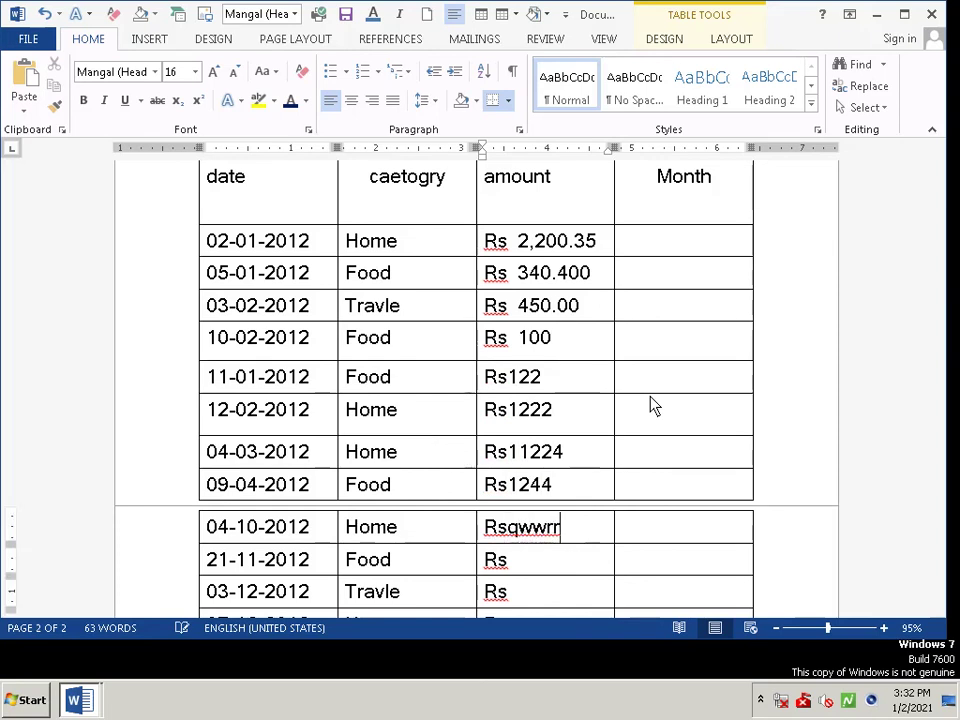
key(Down)
text(23)
text(355)
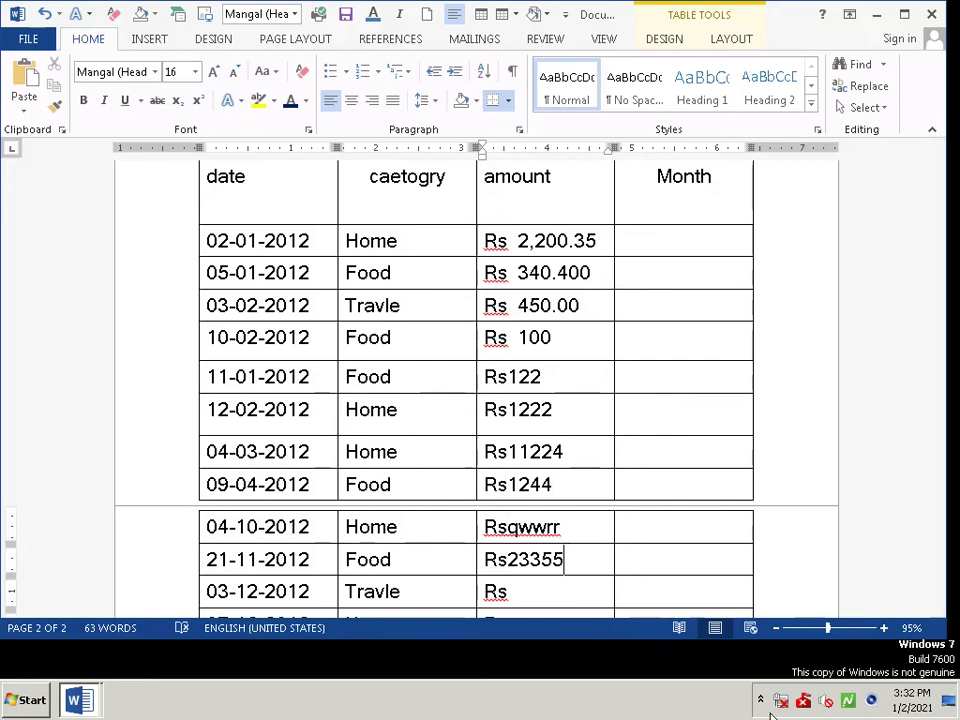
click(20, 700)
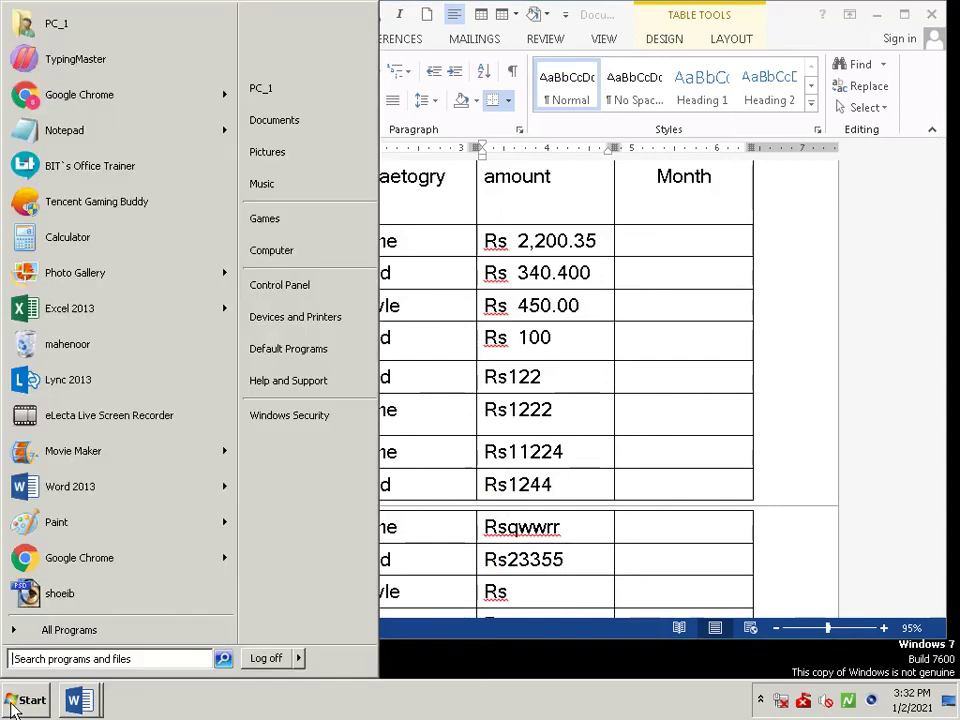
click(64, 415)
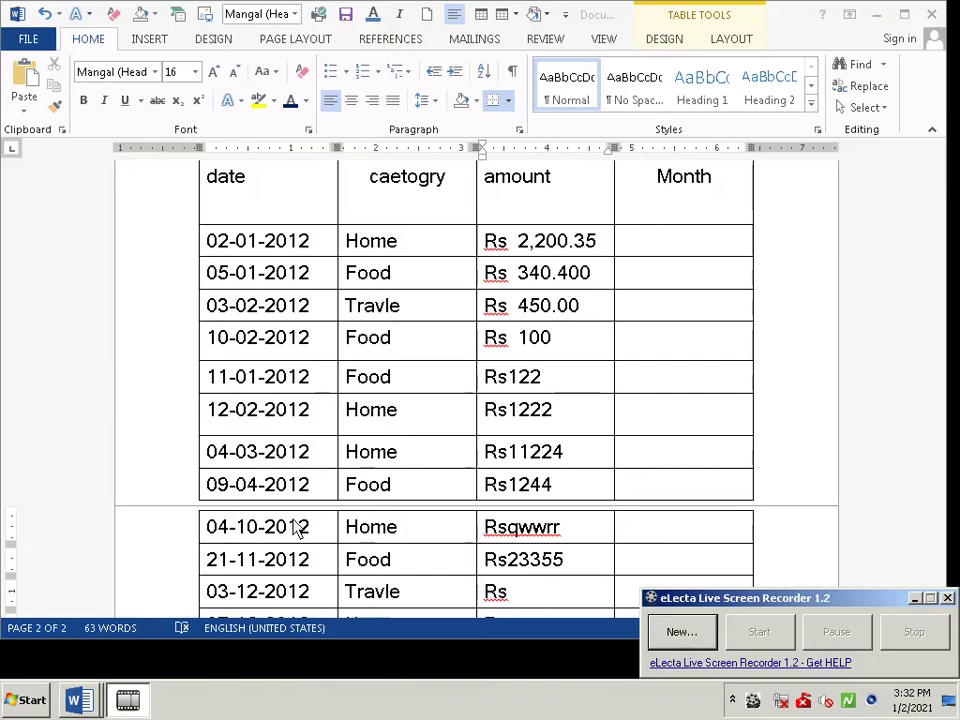
click(947, 597)
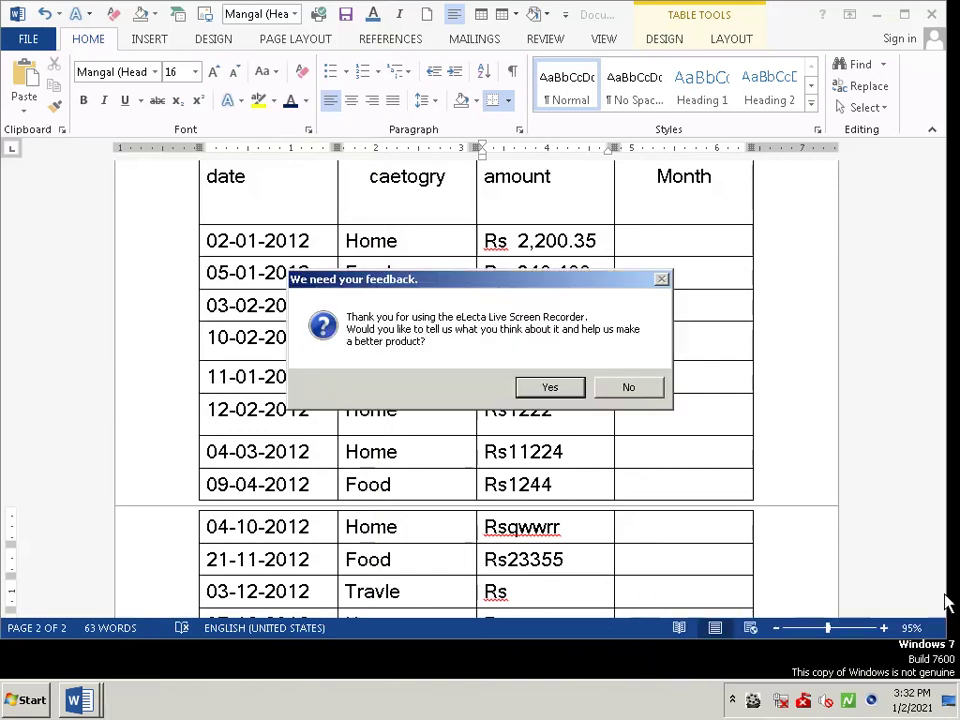
click(550, 393)
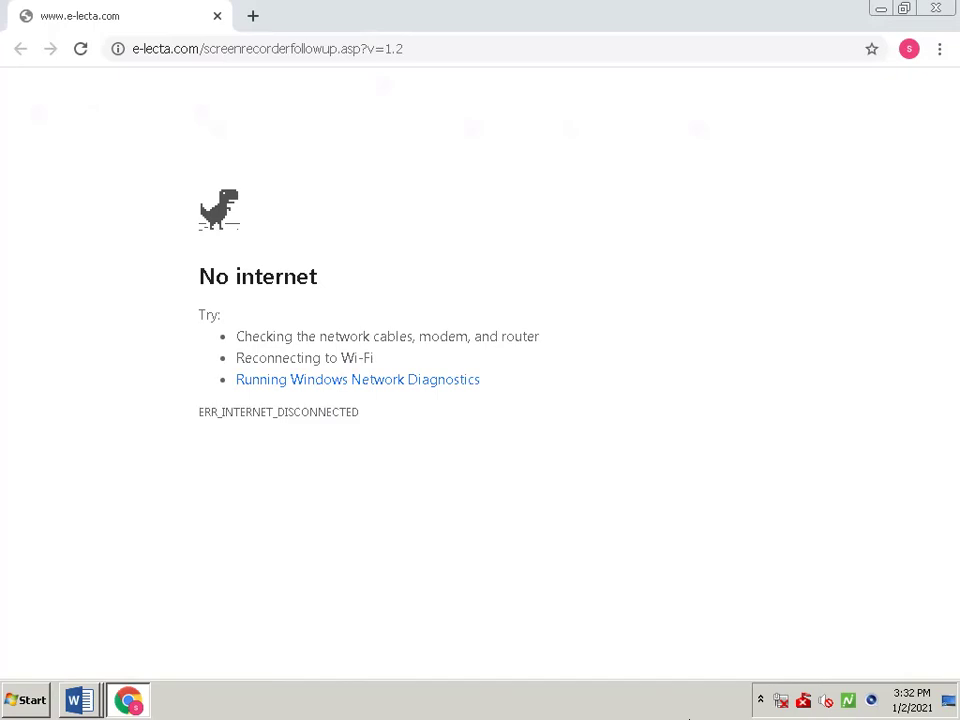
key(alt+F4)
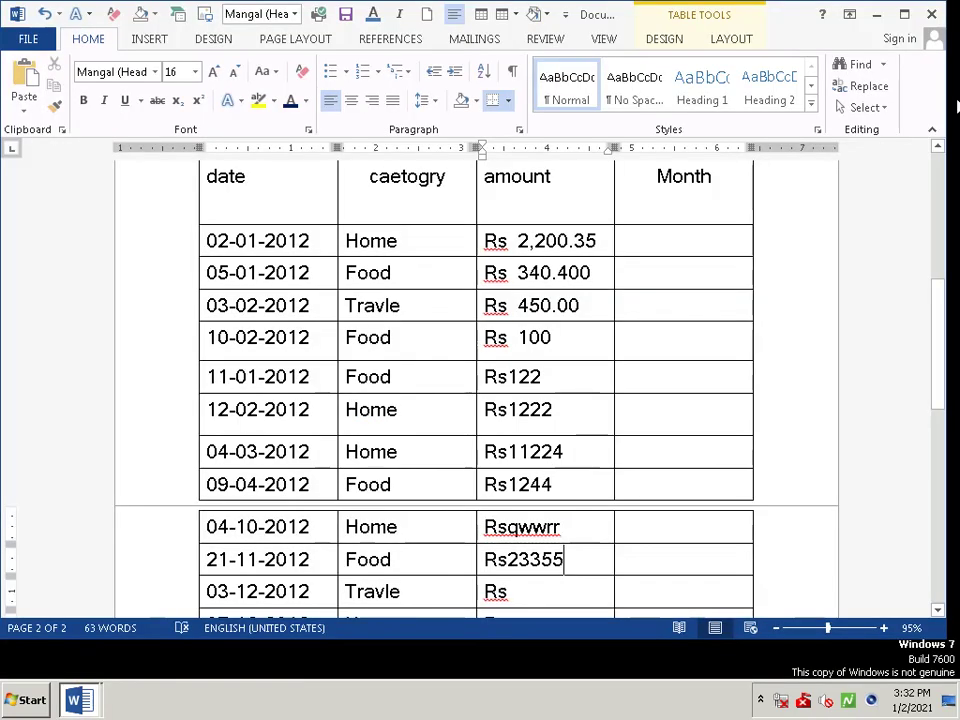
Save the document to Documents as PERSONAL EXPENSES TEMPLATE
key(ctrl+s)
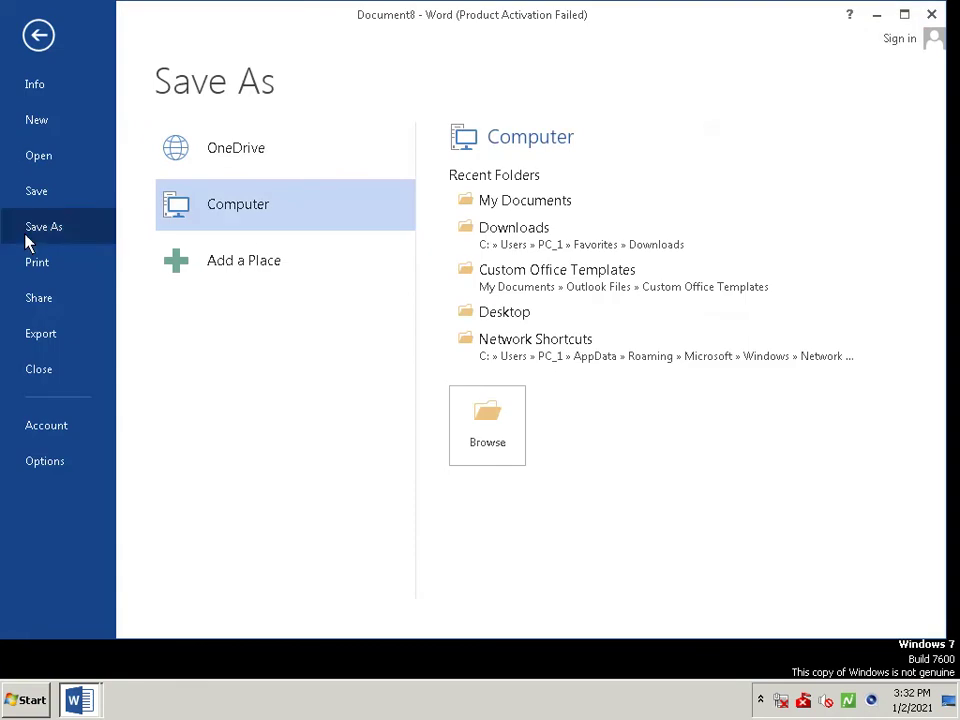
click(478, 427)
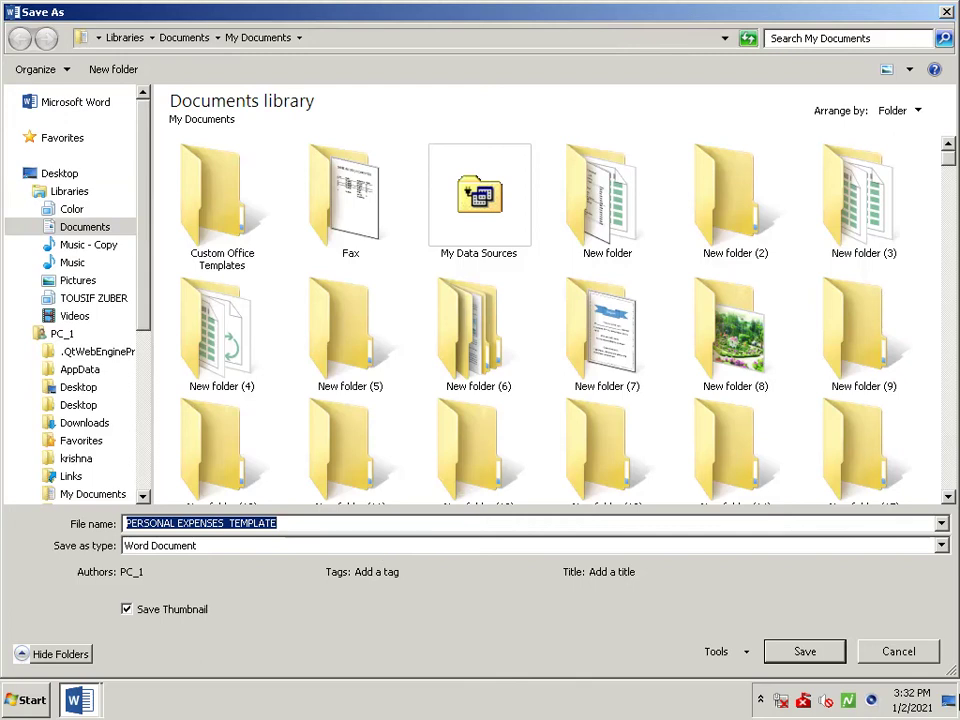
click(806, 655)
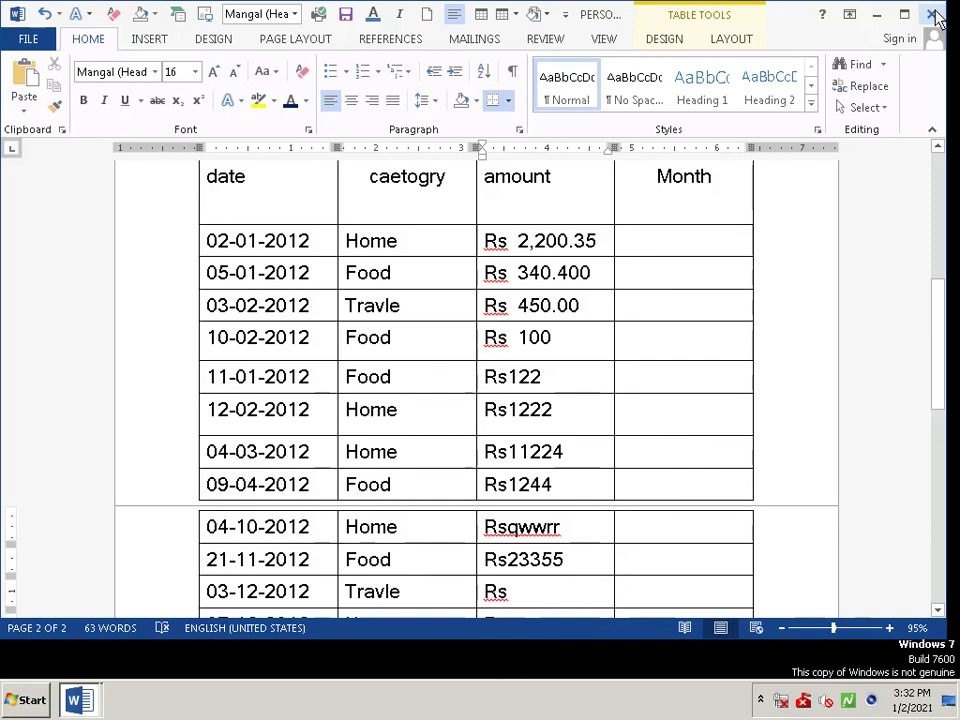
Close Word and bring up eLecta Live's Now Recording window from the system tray
click(937, 16)
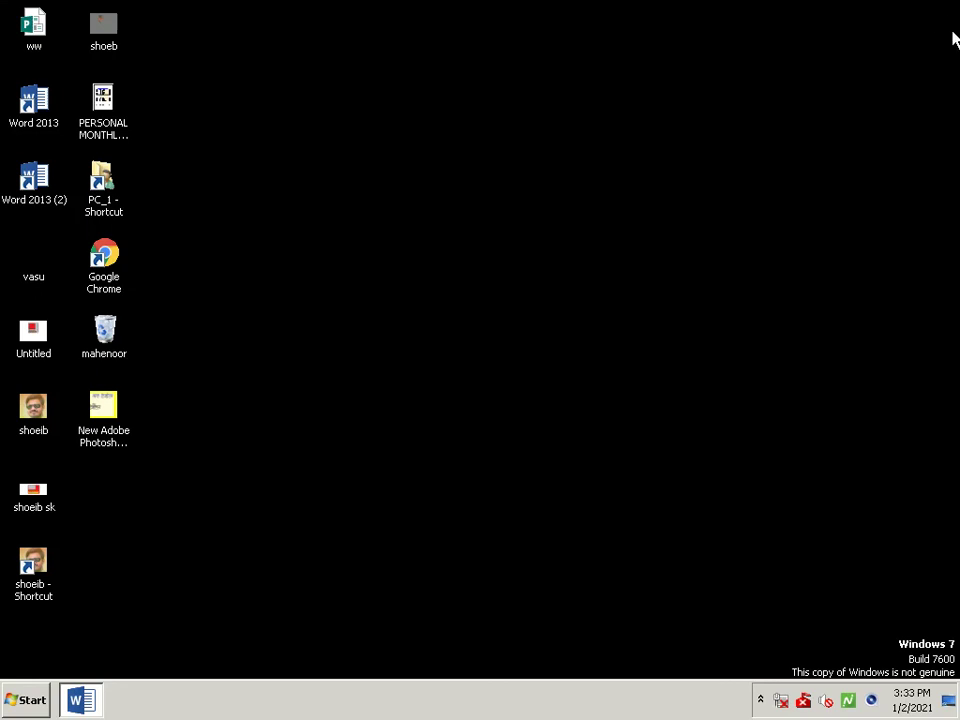
click(762, 700)
click(746, 624)
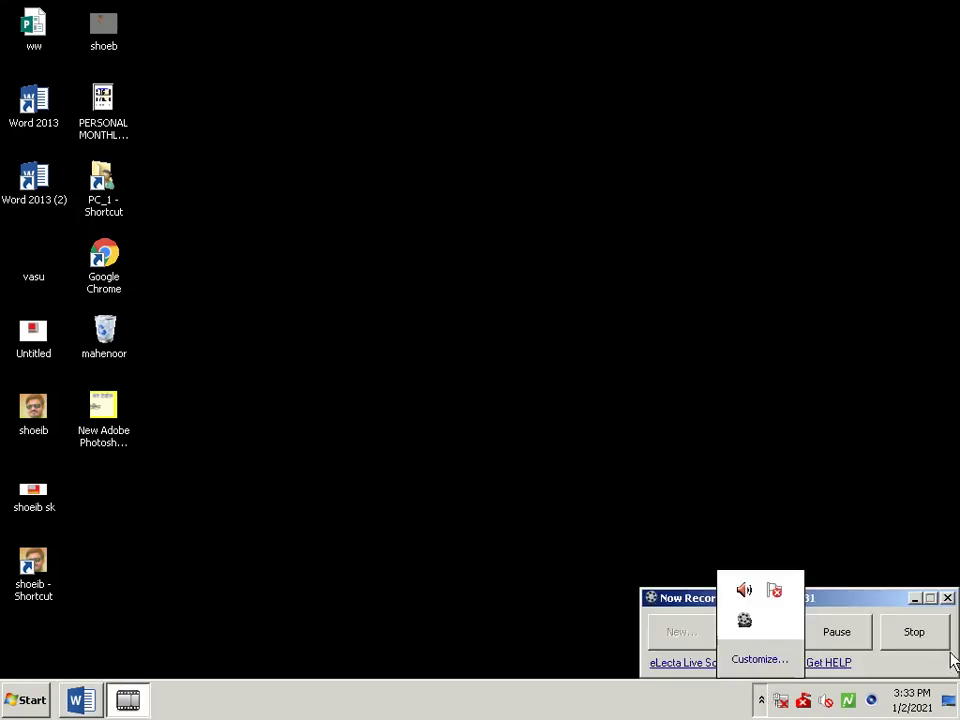